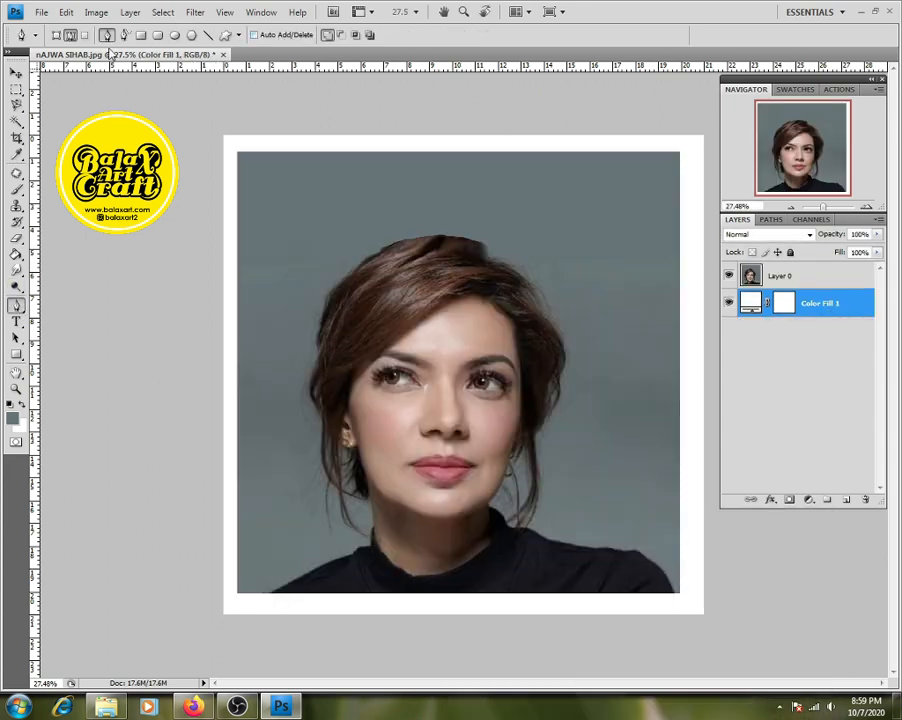
Step: Set the Pen tool to draw shape layers with a black (000000) fill
click(57, 35)
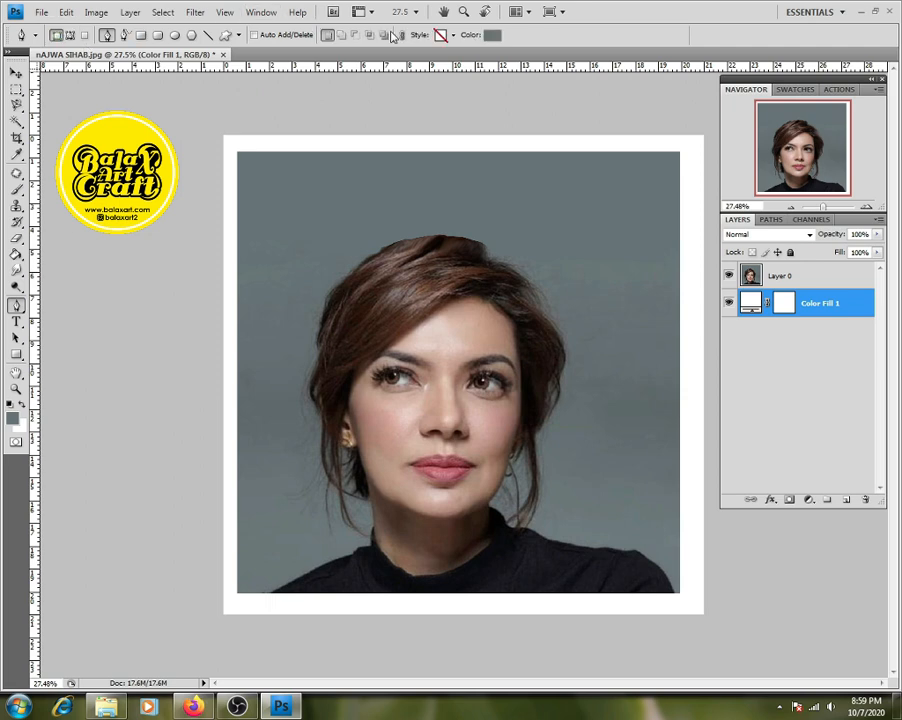
click(492, 35)
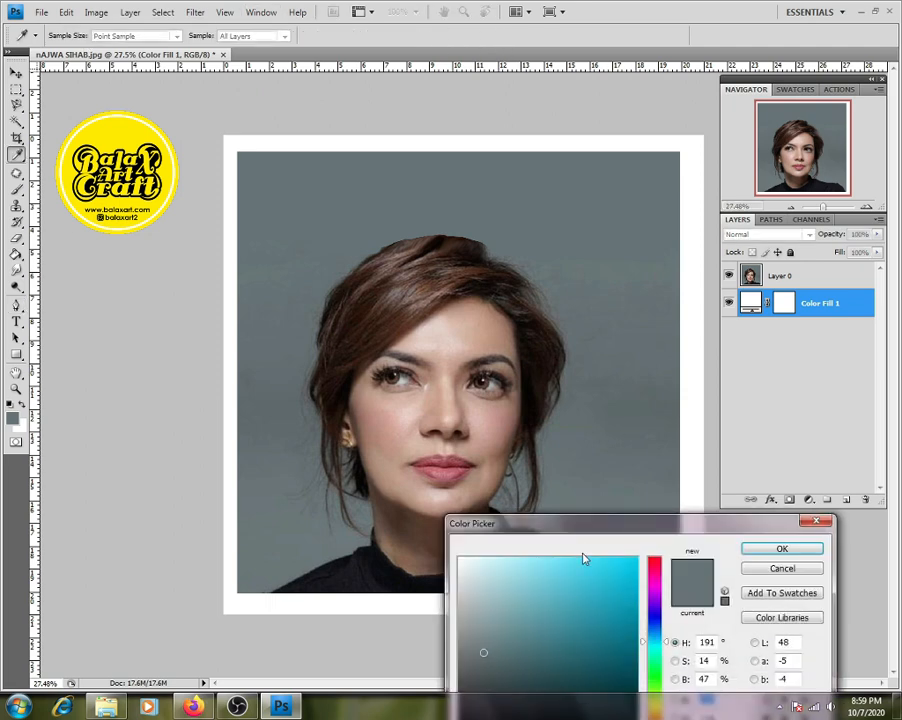
drag(599, 535, 645, 274)
drag(550, 398, 507, 483)
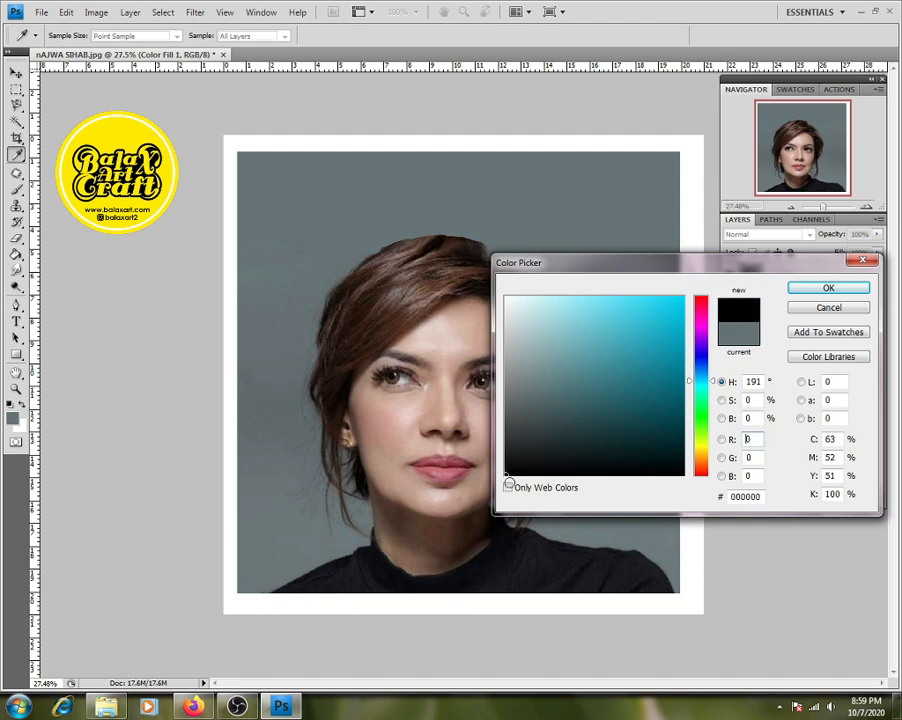
click(827, 289)
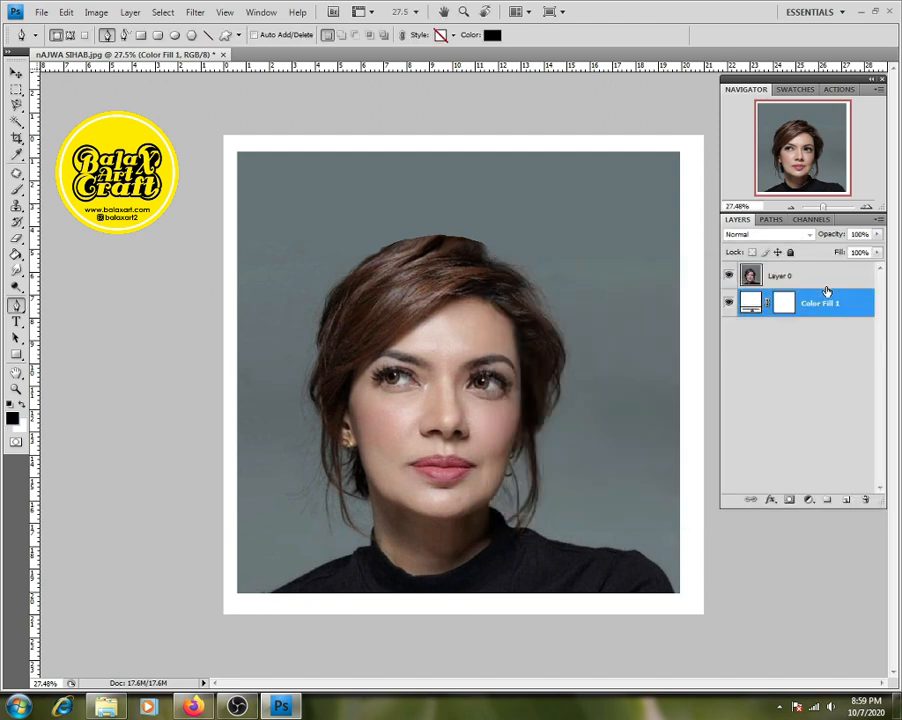
Step: Trace the curve of the upper eyelid on the image-right eye from the inner to the outer corner with the Pen tool
scroll(487, 530, up, 5)
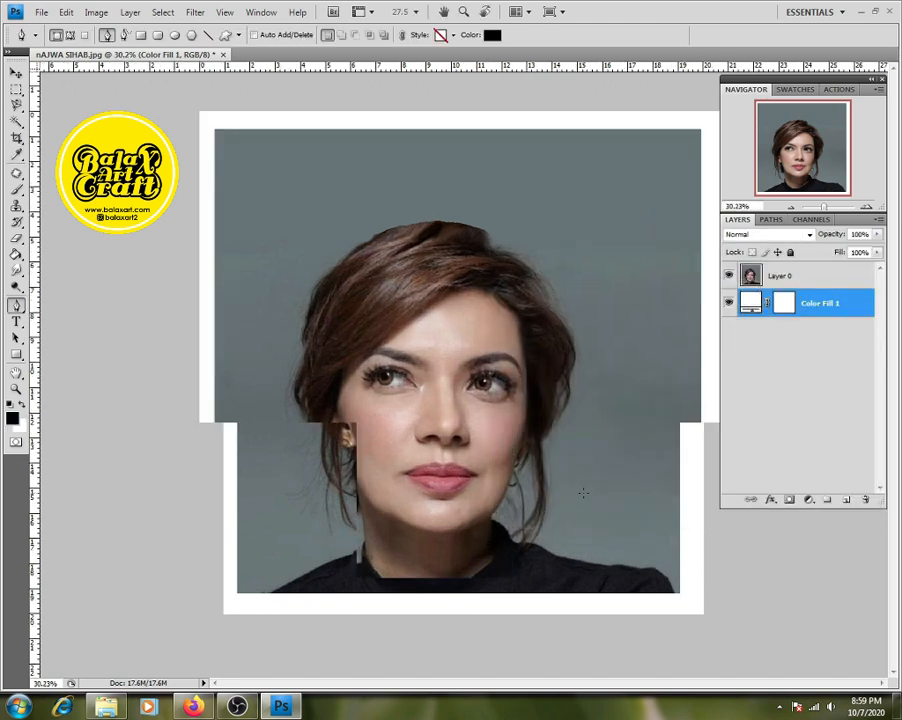
scroll(423, 273, up, 1)
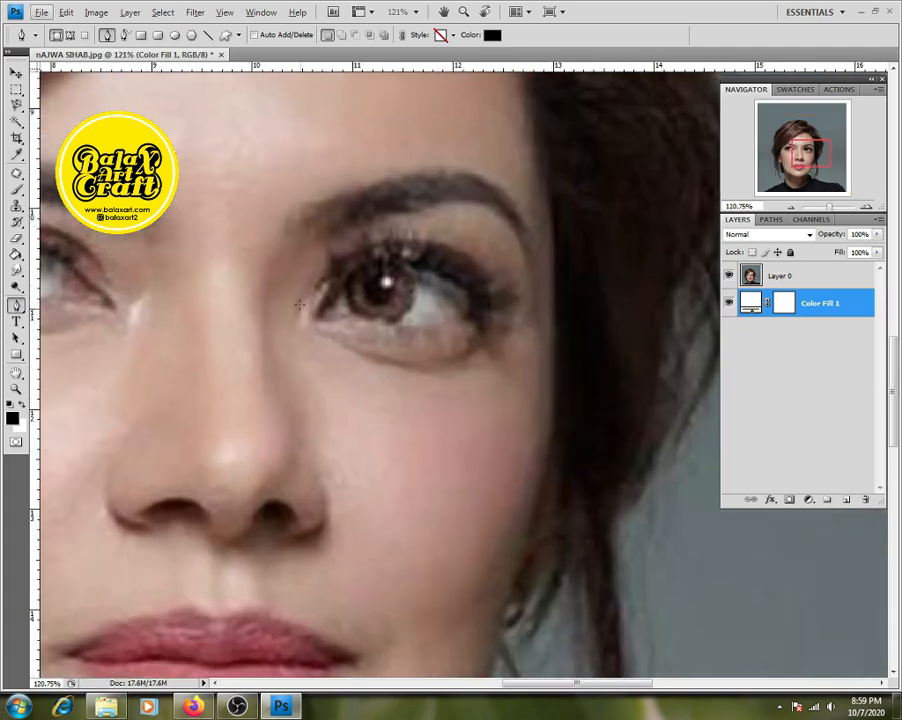
click(385, 269)
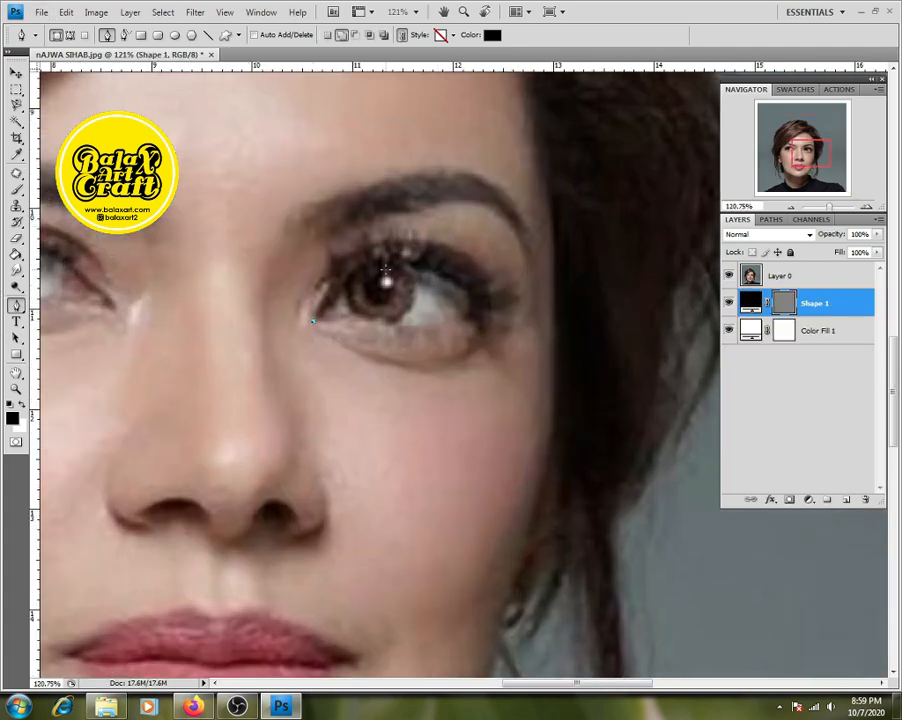
drag(465, 281, 573, 352)
key(ctrl+z)
drag(401, 257, 440, 262)
drag(472, 286, 480, 307)
drag(313, 292, 242, 376)
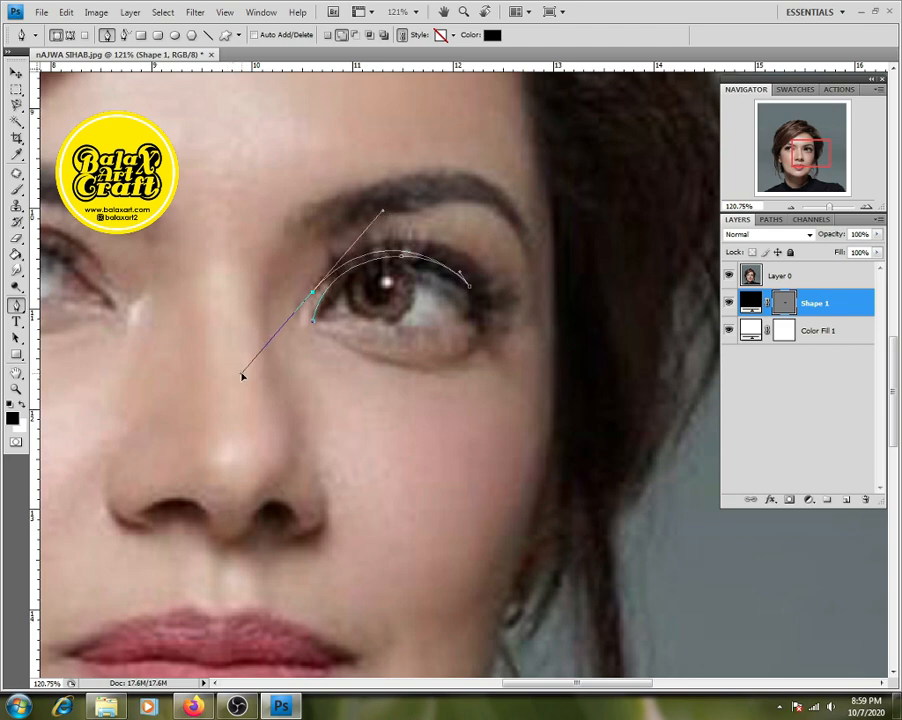
key(ctrl+z)
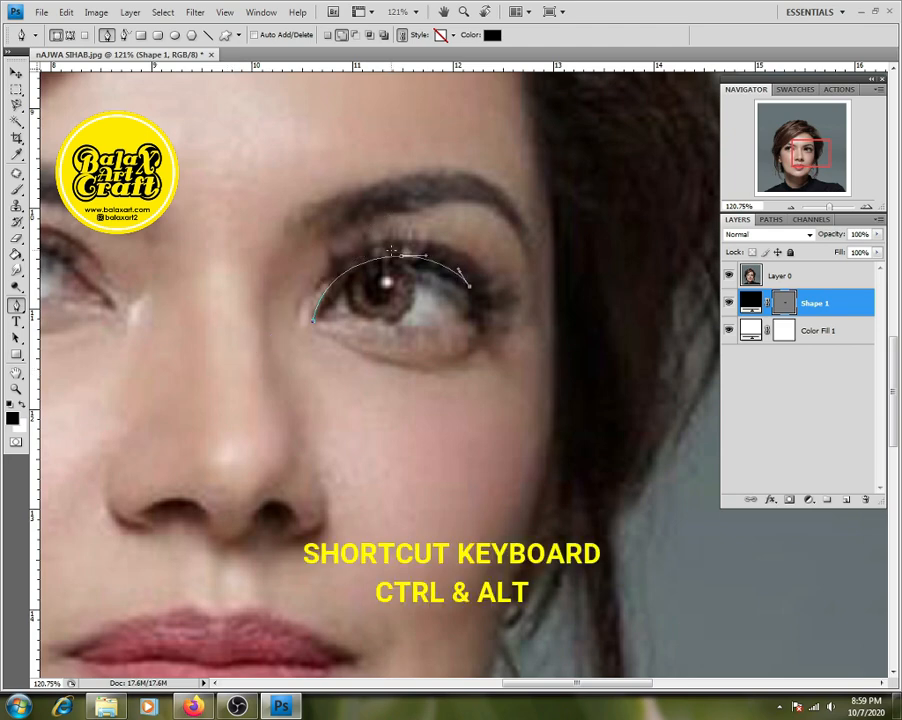
Step: Complete the closed eye outline along the thick upper lid, the outer corner and the lower lid
drag(389, 253, 339, 261)
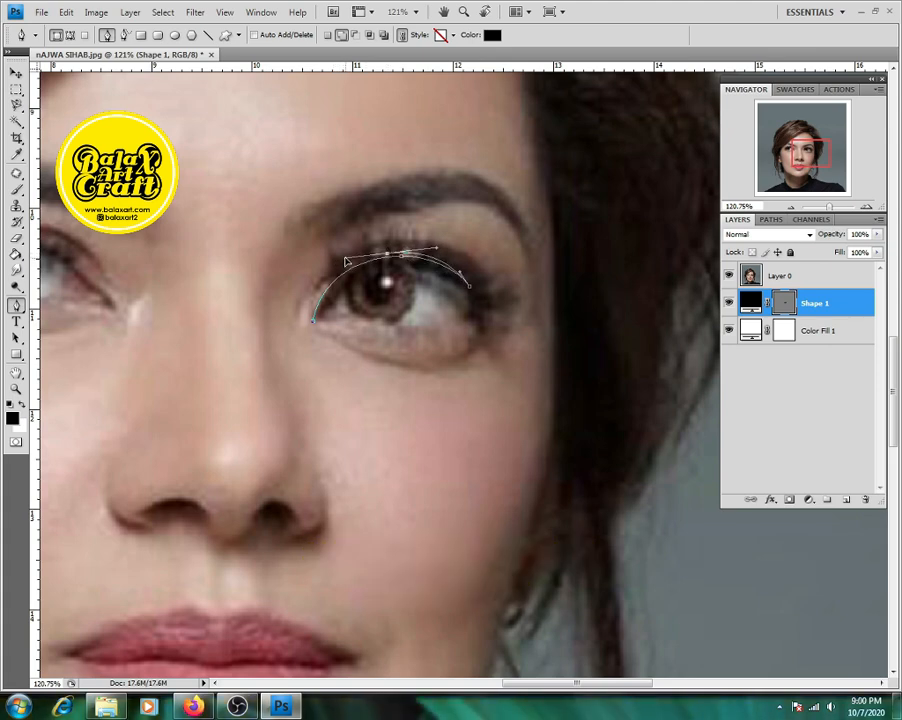
drag(304, 315, 302, 345)
drag(415, 243, 461, 249)
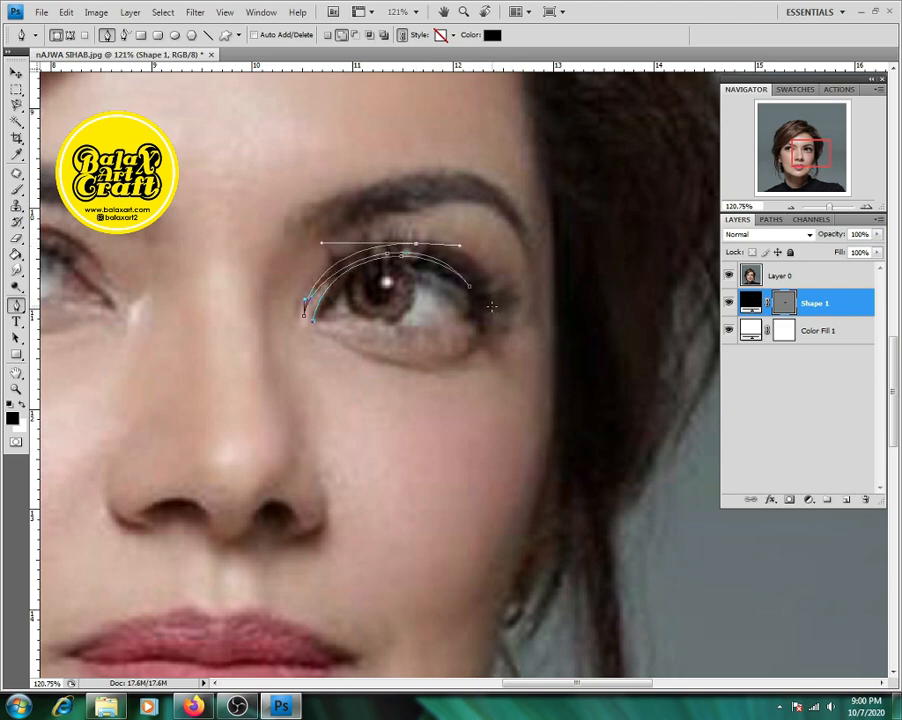
drag(488, 300, 491, 332)
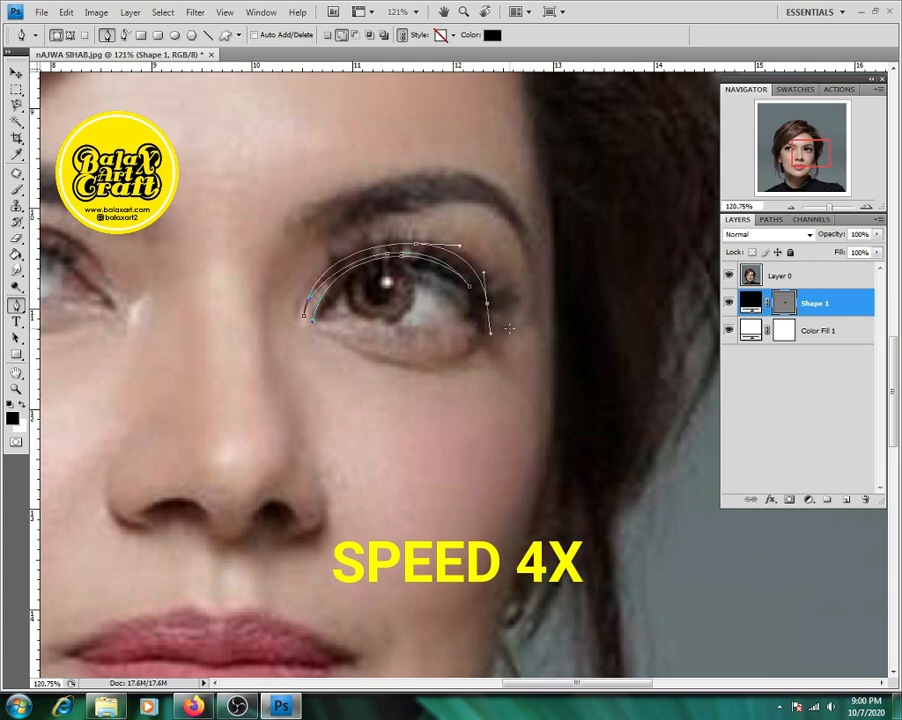
click(509, 328)
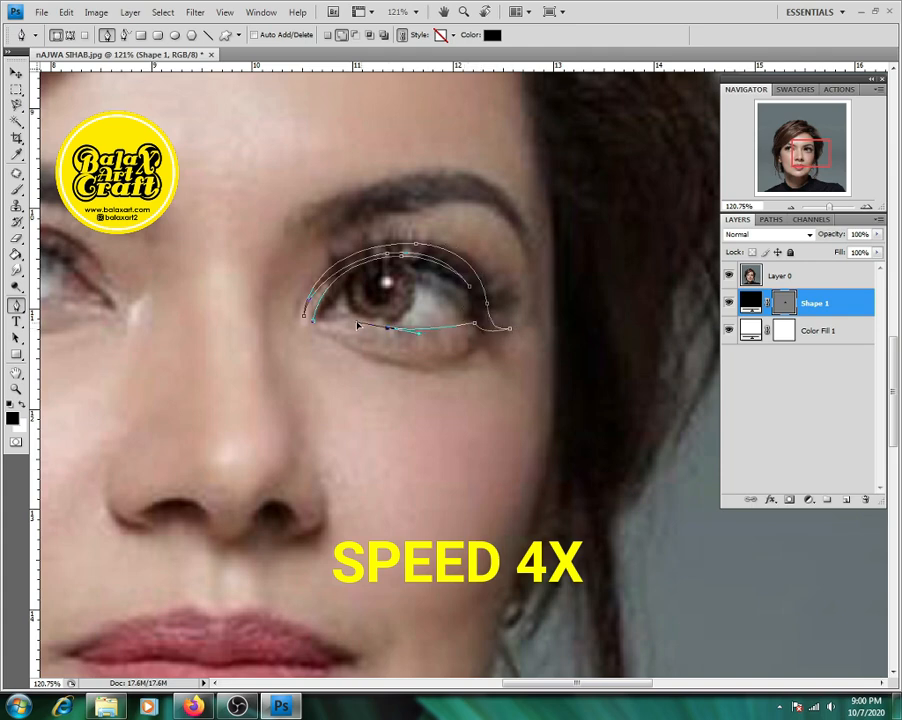
click(306, 315)
Step: Add a row of pointed, curved eyelashes along the whole upper lid to the same shape, using Add to Shape Area
click(341, 34)
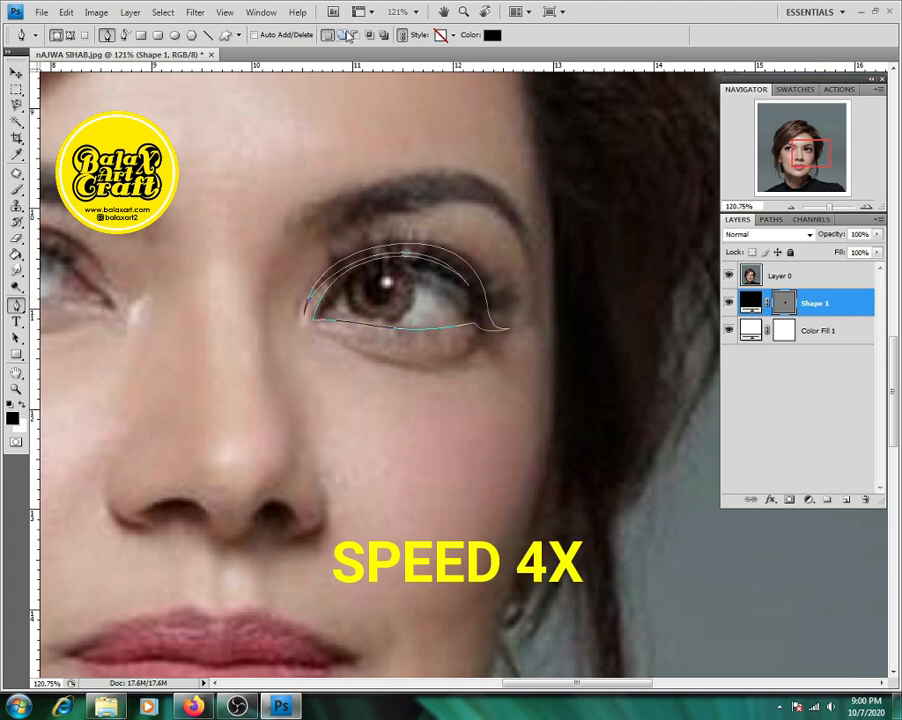
drag(326, 254, 310, 237)
drag(342, 282, 342, 299)
drag(342, 249, 326, 232)
alt+click(342, 249)
drag(358, 275, 357, 290)
drag(362, 233, 354, 215)
alt+click(362, 233)
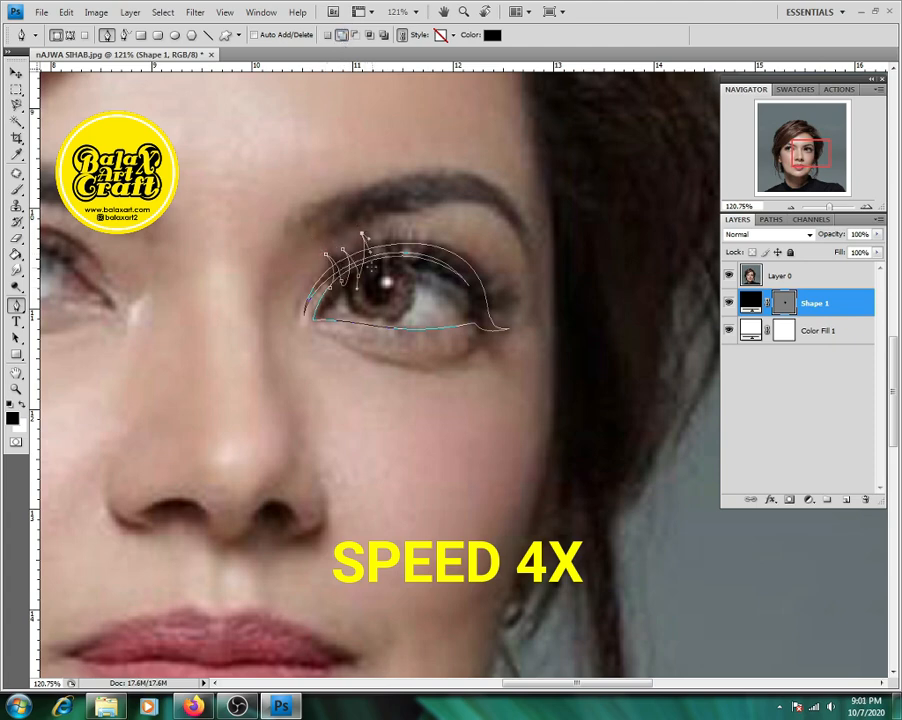
drag(373, 268, 371, 279)
mouse_move(383, 229)
mouse_down()
mouse_move(385, 273)
mouse_move(393, 218)
mouse_up()
alt+click(383, 229)
alt+click(398, 226)
mouse_move(402, 260)
mouse_down()
mouse_move(399, 272)
mouse_move(404, 218)
mouse_move(404, 280)
mouse_up()
drag(430, 236, 426, 223)
alt+click(430, 236)
drag(424, 270, 410, 279)
drag(466, 251, 471, 234)
alt+click(466, 251)
drag(452, 276, 434, 280)
drag(498, 267, 514, 249)
alt+click(498, 267)
drag(473, 290, 450, 292)
drag(513, 280, 531, 263)
alt+click(513, 280)
drag(481, 300, 454, 302)
alt+click(518, 296)
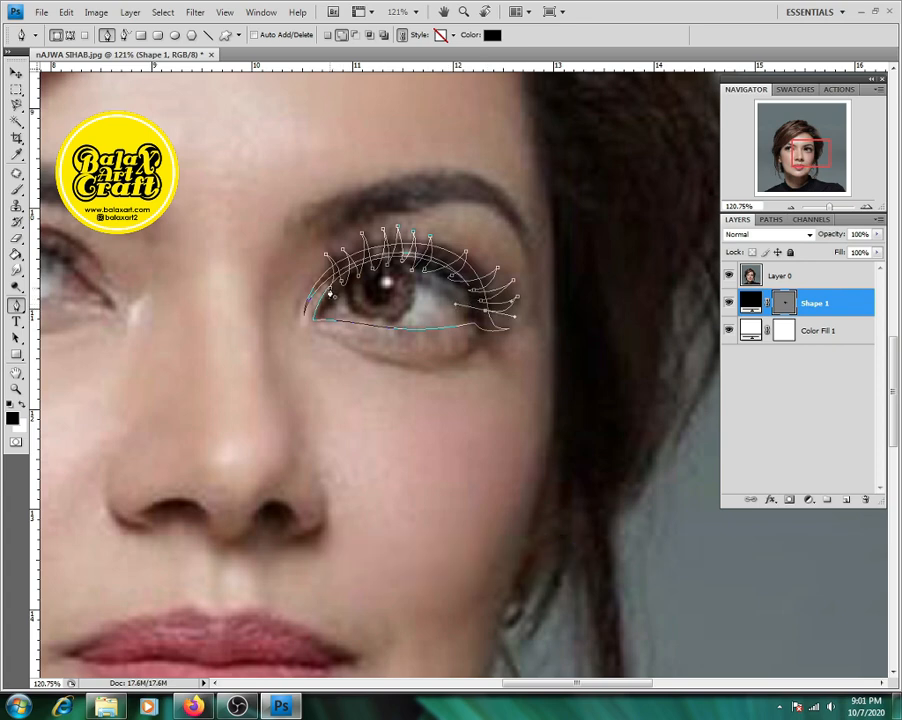
ctrl+click(209, 355)
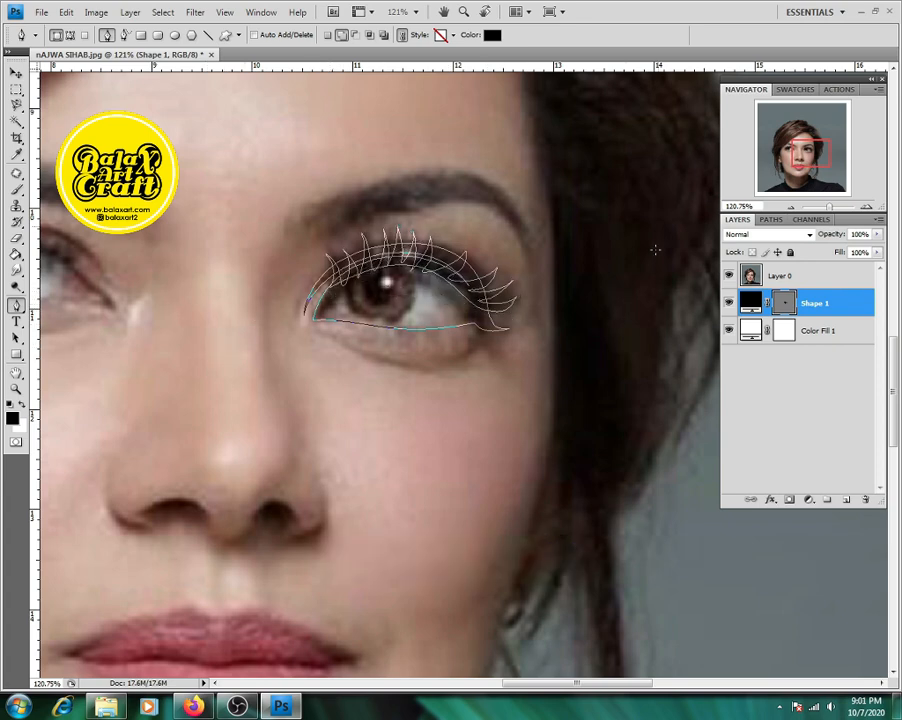
Step: Subtract the white areas on both sides of the iris and two small elliptical highlights inside it from the eye shape
click(355, 36)
drag(342, 292, 355, 283)
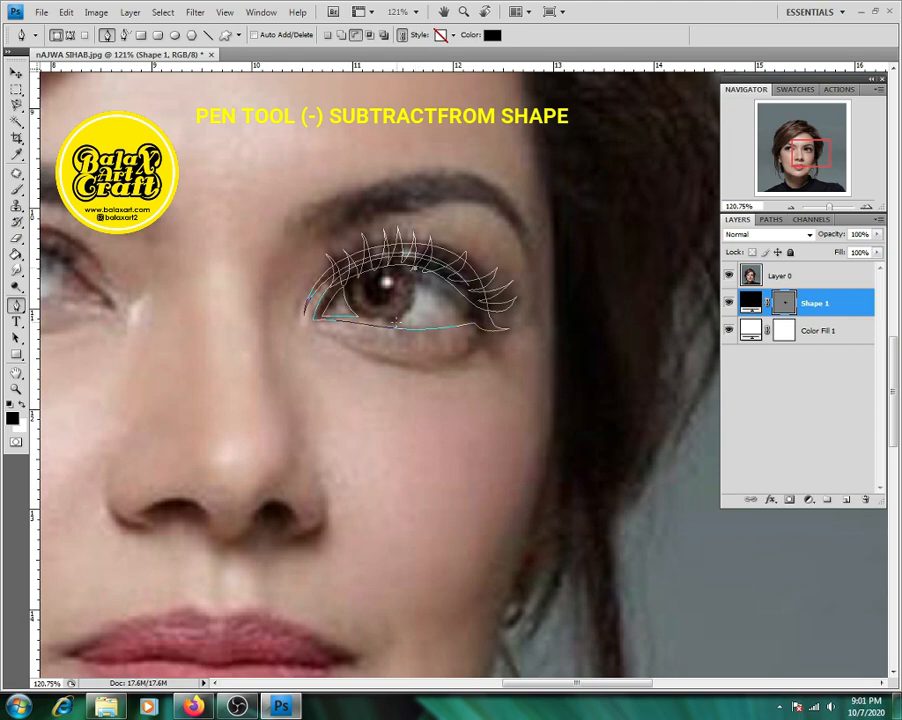
drag(396, 322, 368, 340)
mouse_move(467, 317)
mouse_down()
mouse_move(488, 301)
mouse_move(472, 296)
mouse_up()
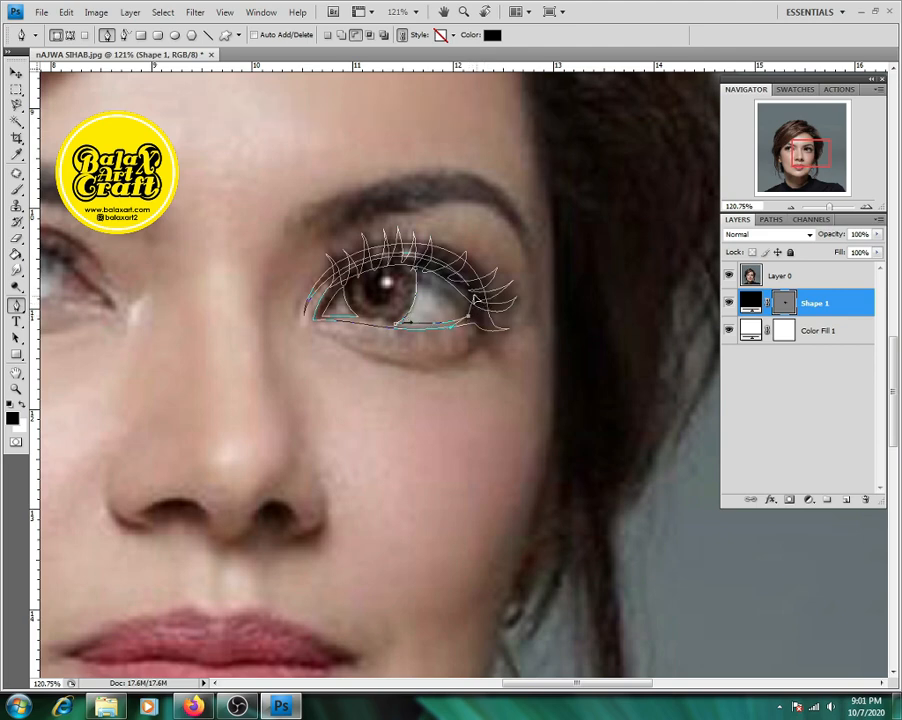
drag(416, 269, 367, 264)
click(175, 35)
drag(380, 276, 398, 292)
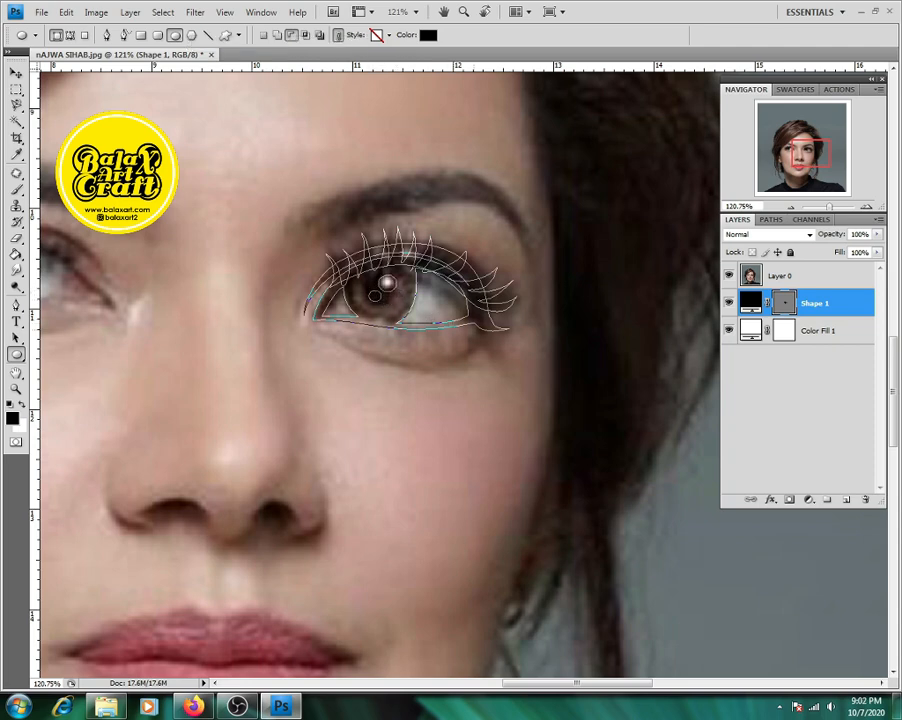
Step: Check the traced eye against the white background by hiding the photo layer, and show the photo again
scroll(381, 297, down, 2)
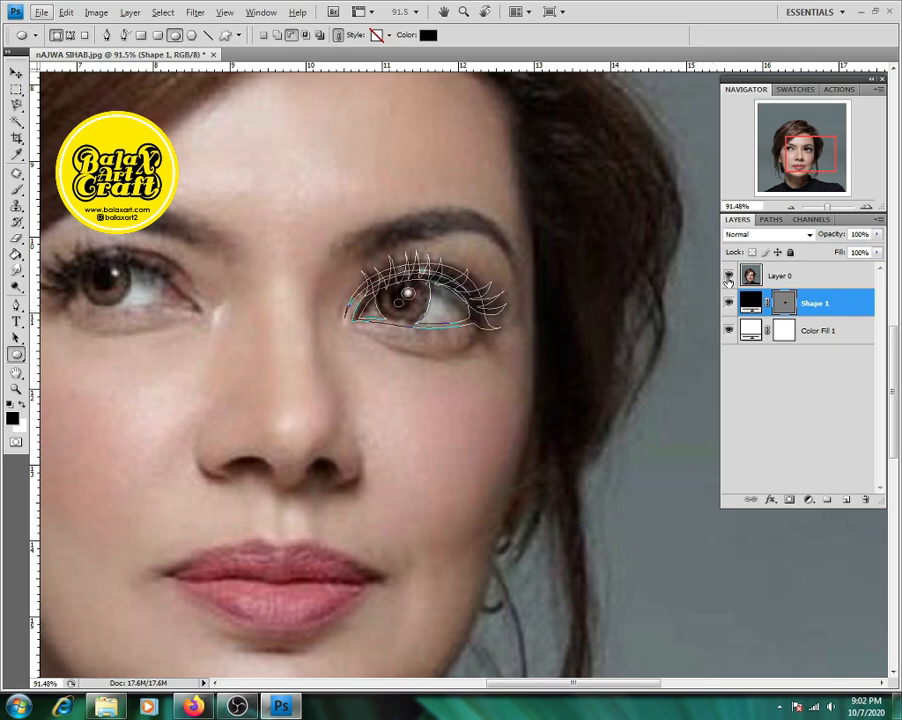
click(728, 275)
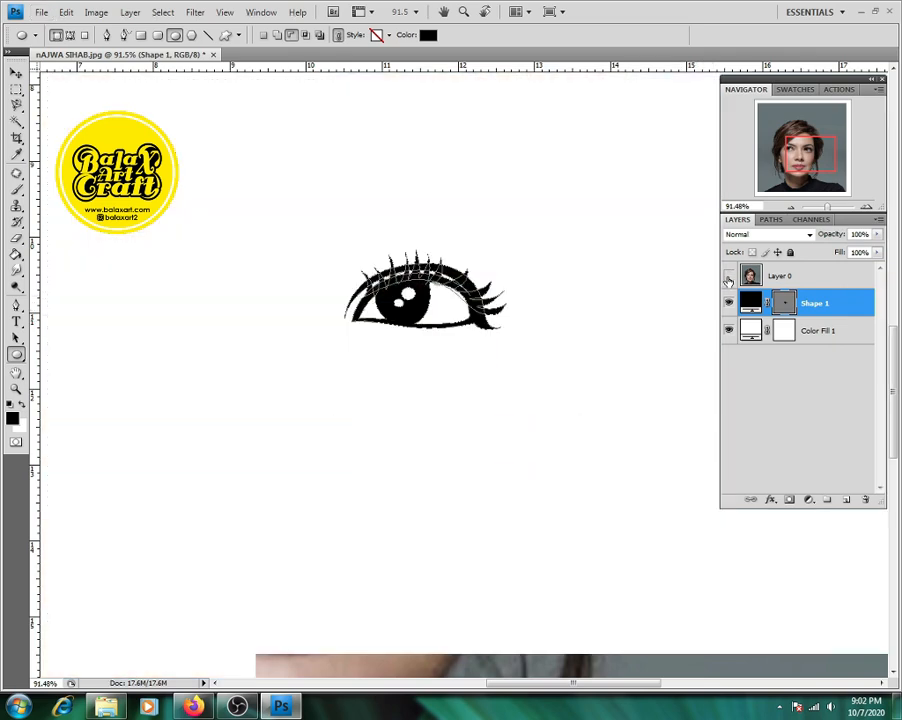
click(803, 276)
scroll(502, 294, down, 2)
scroll(498, 294, up, 4)
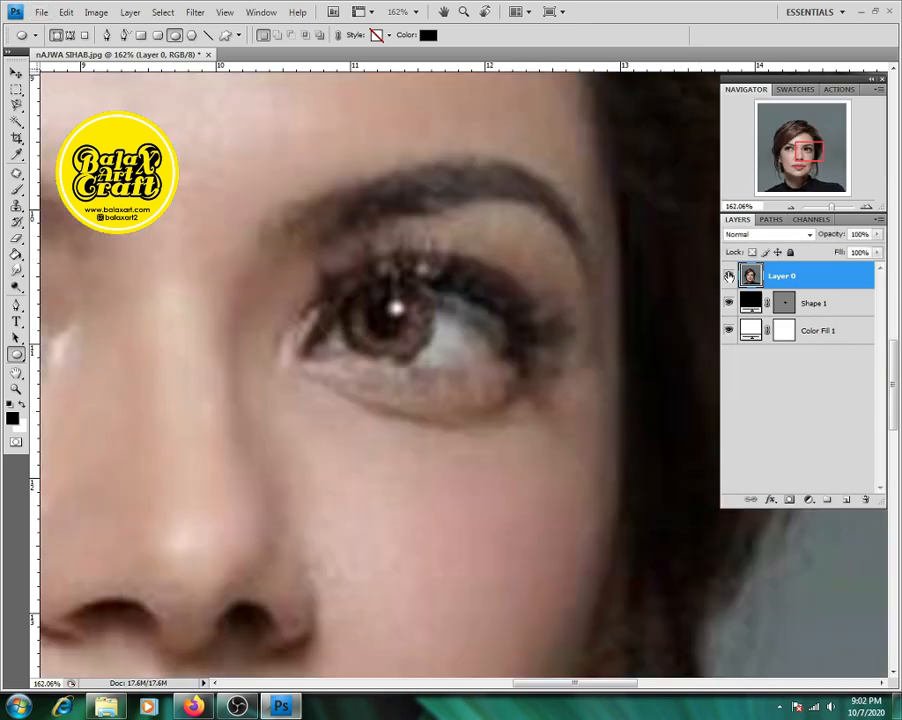
click(728, 275)
Step: Add a thin curved crease below the eye to the Shape 1 layer with the Pen tool in Add to Shape Area mode
click(786, 305)
scroll(602, 297, down, 3)
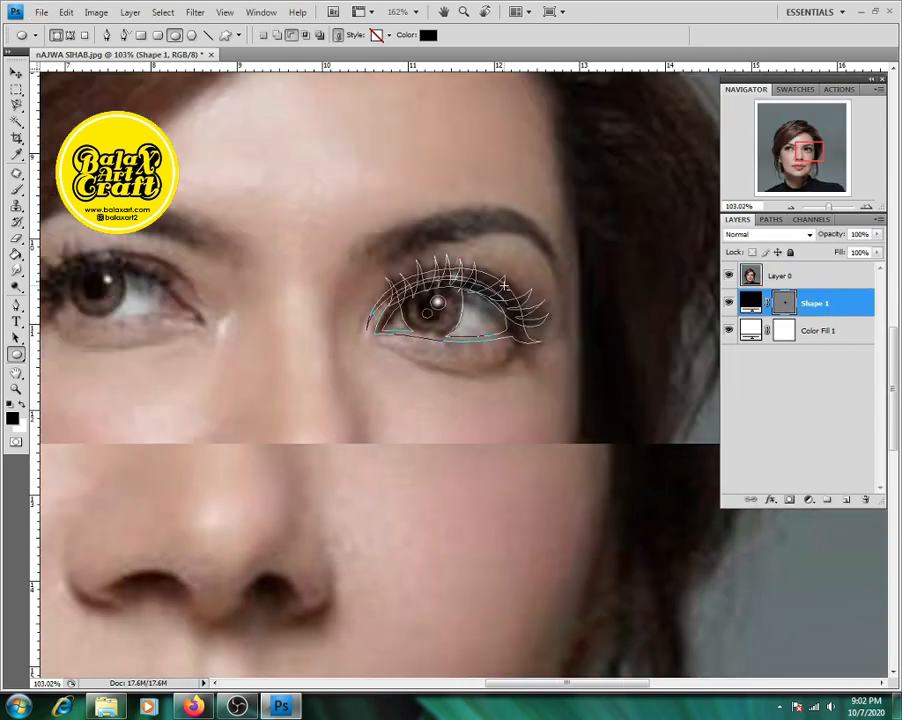
click(16, 305)
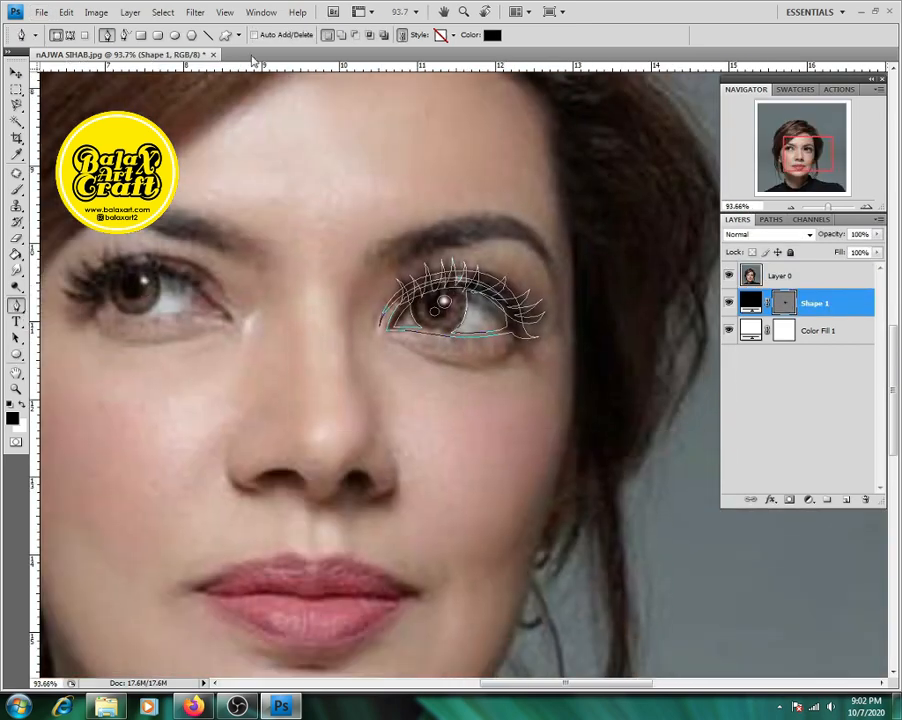
click(340, 36)
scroll(440, 240, up, 3)
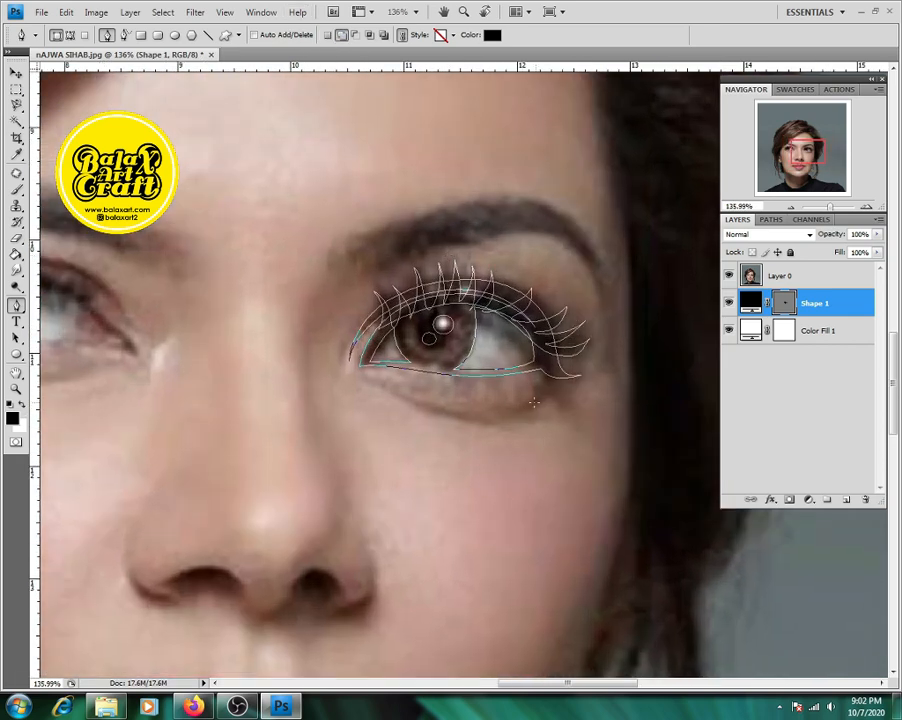
click(549, 384)
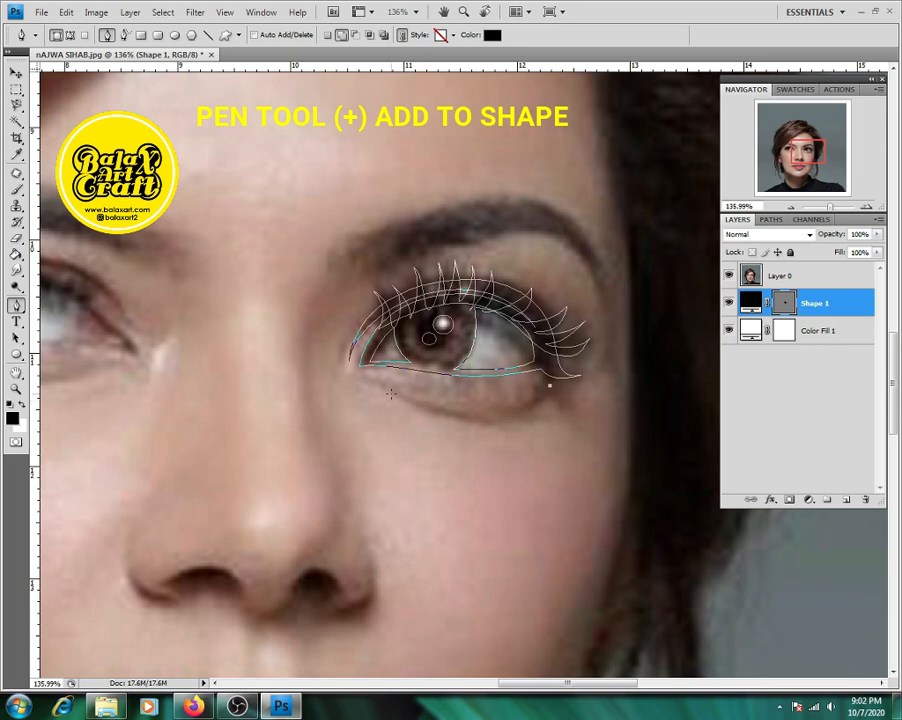
drag(390, 393, 252, 340)
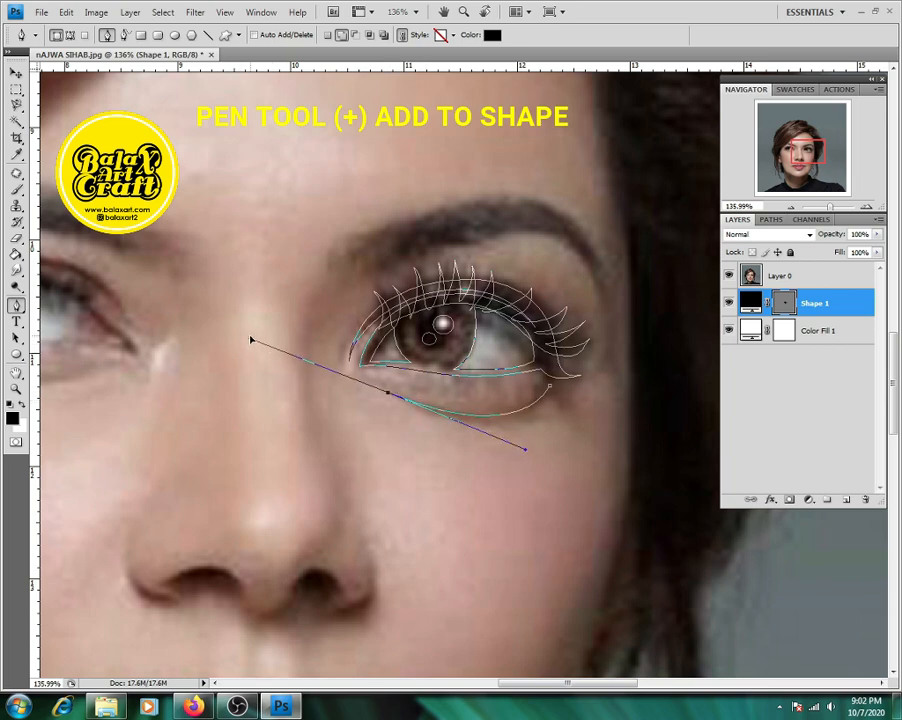
alt+click(389, 394)
drag(549, 385, 583, 321)
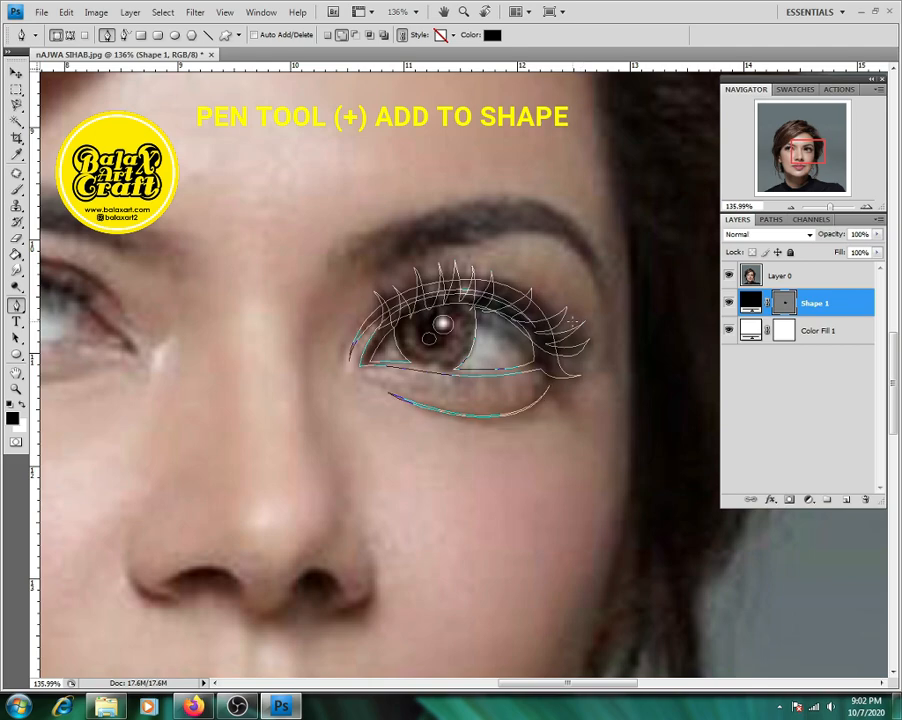
Step: Draw the pointed hair strands at the inner end of the eyebrow above the traced eye
scroll(425, 280, down, 2)
scroll(434, 269, up, 2)
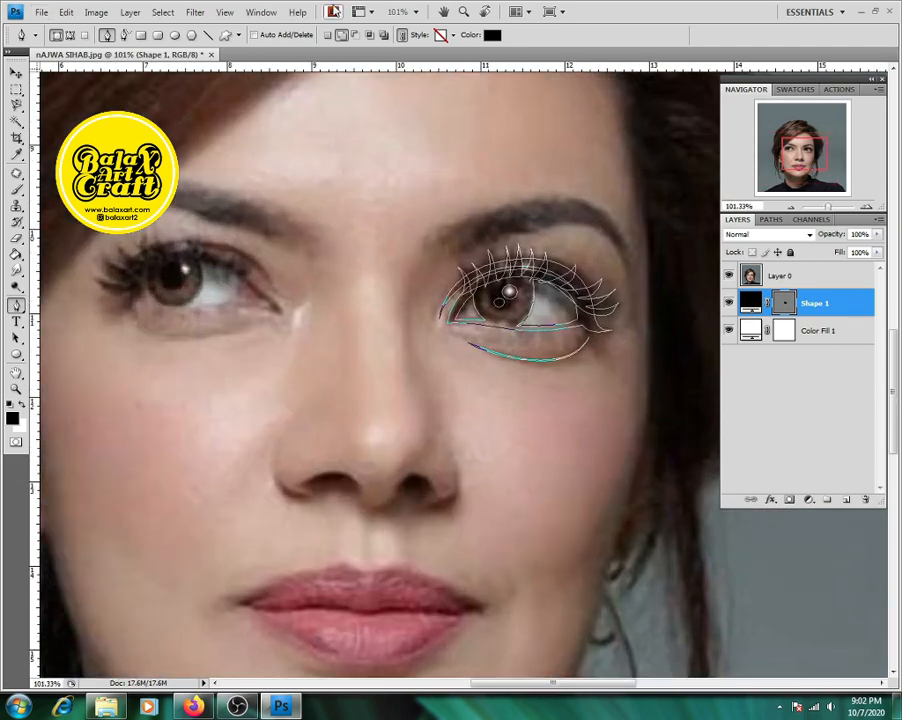
click(435, 268)
drag(430, 226, 456, 209)
scroll(439, 229, up, 2)
alt+click(425, 224)
drag(427, 271, 455, 296)
alt+click(427, 271)
drag(447, 215, 498, 197)
alt+click(447, 215)
drag(432, 271, 447, 300)
alt+click(432, 271)
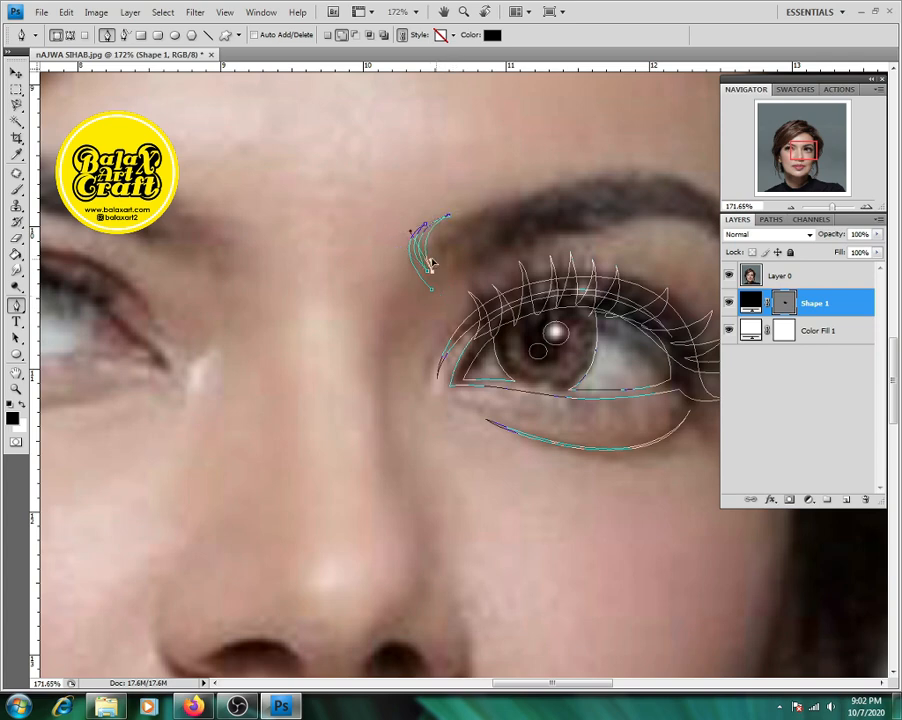
drag(477, 213, 537, 203)
alt+click(477, 213)
Step: Trace the upper edge of the eyebrow along its arch to the pointed outer tail
scroll(449, 277, down, 2)
drag(600, 213, 535, 210)
drag(667, 308, 685, 445)
alt+click(667, 308)
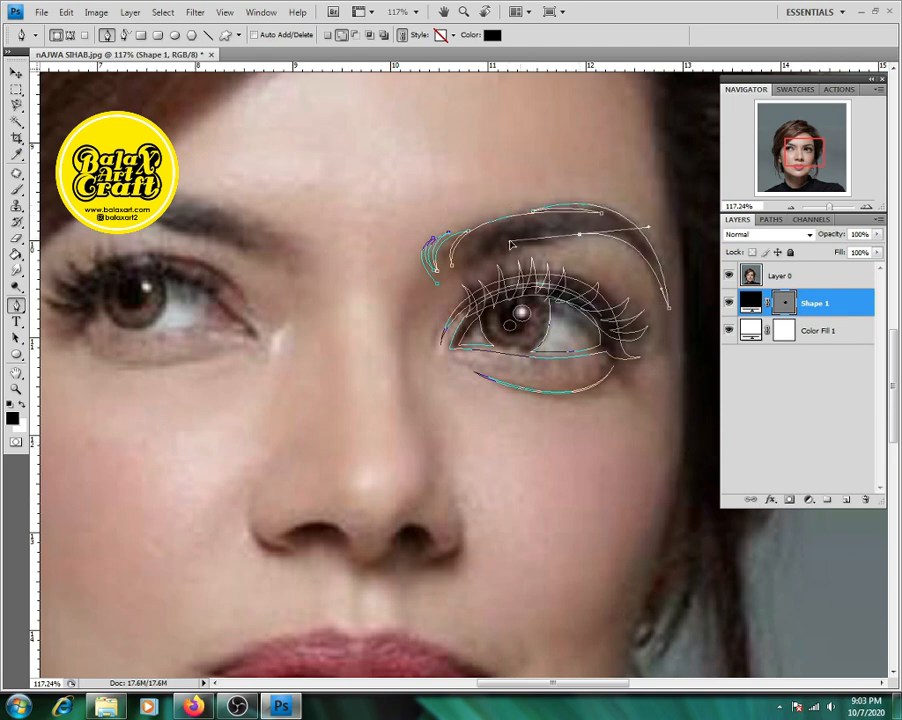
Step: Trace the eyebrow's lower edge back to the inner end with jagged hair notches and close the outline
drag(580, 234, 525, 251)
click(531, 238)
click(561, 241)
alt+click(500, 241)
alt+click(517, 250)
click(476, 258)
drag(440, 264, 438, 248)
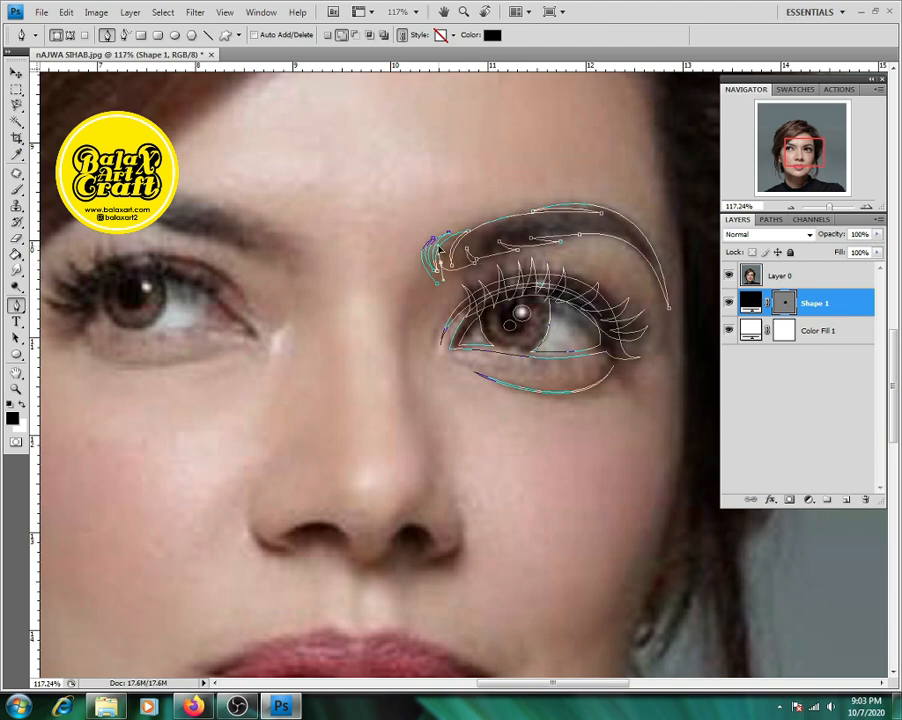
click(459, 274)
click(437, 283)
scroll(573, 230, down, 3)
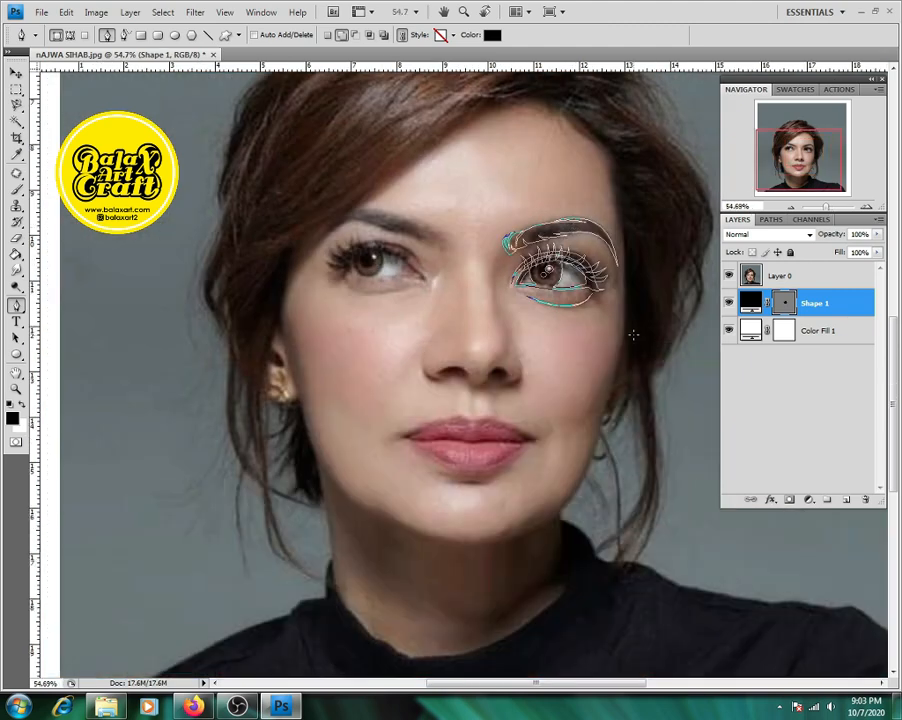
scroll(324, 269, up, 2)
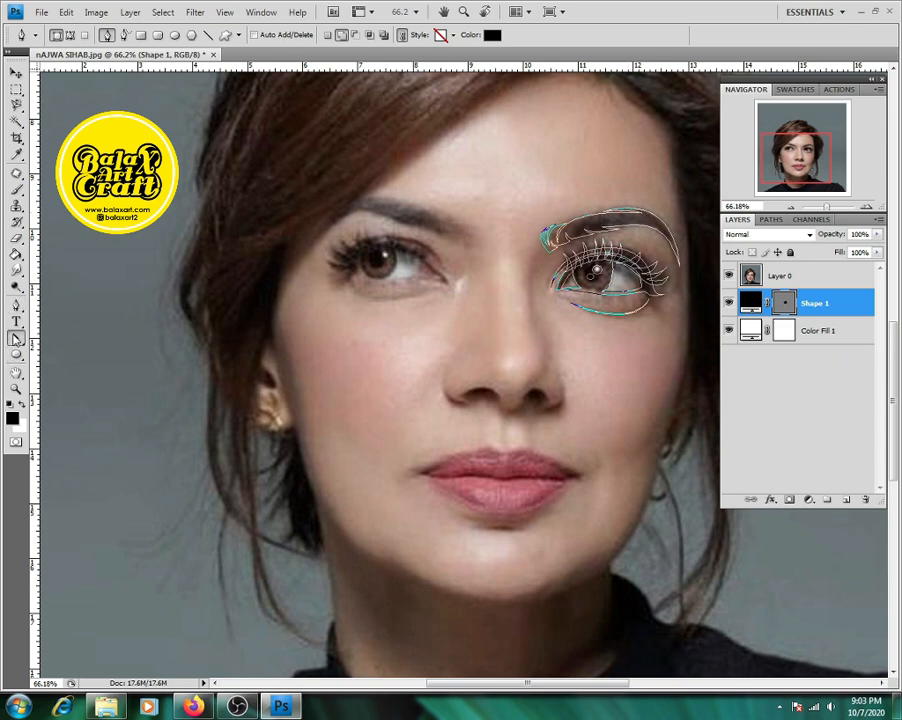
Step: Duplicate the traced eyebrow path above the woman's right eye and flip the copy horizontally
key(a)
click(586, 231)
drag(586, 231, 430, 193)
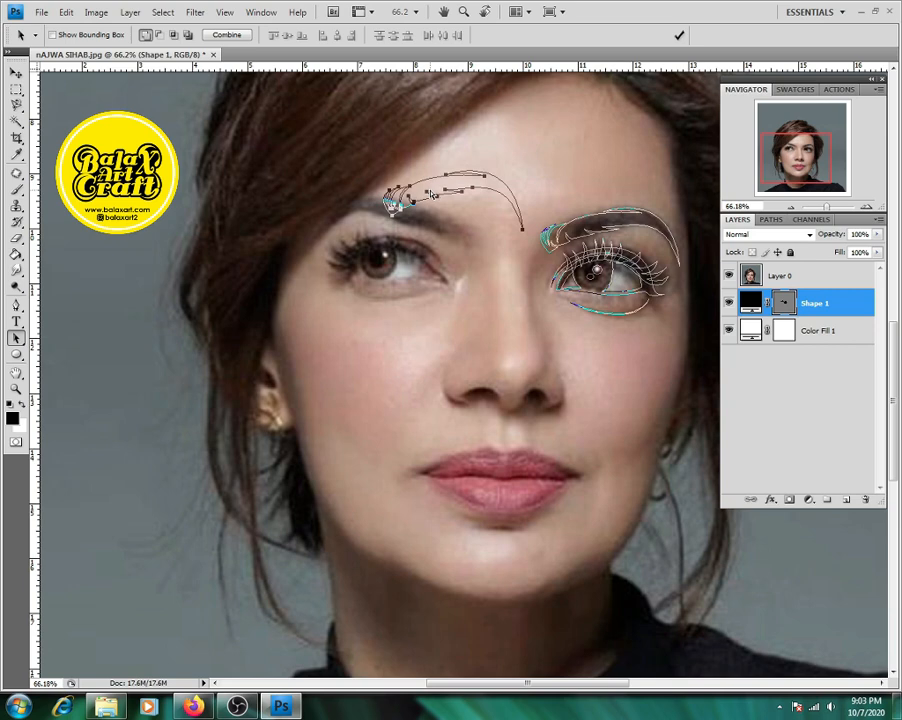
key(ctrl+t)
right_click(433, 197)
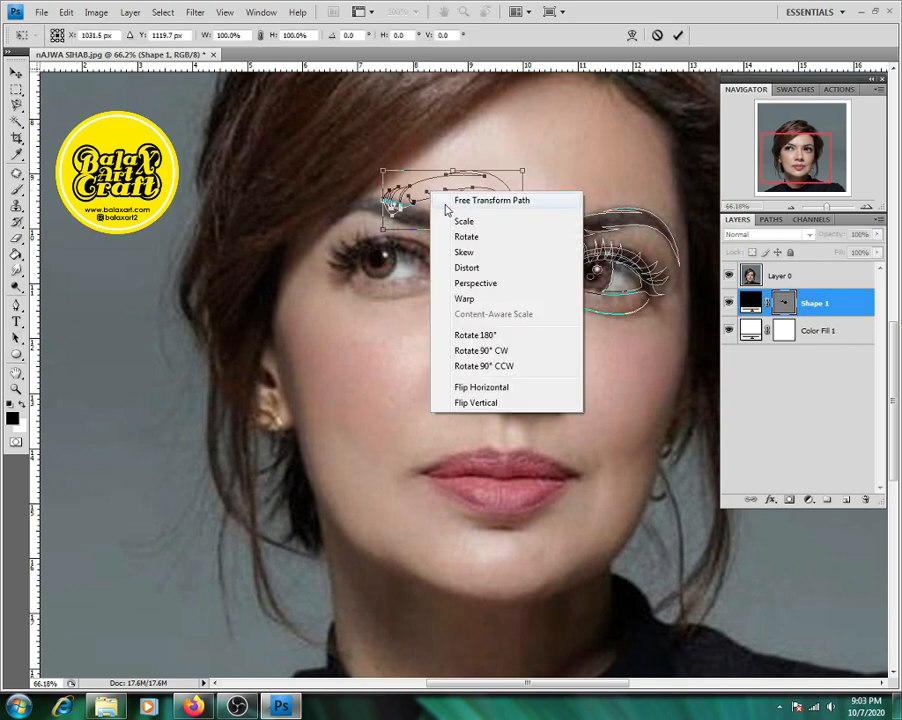
click(481, 385)
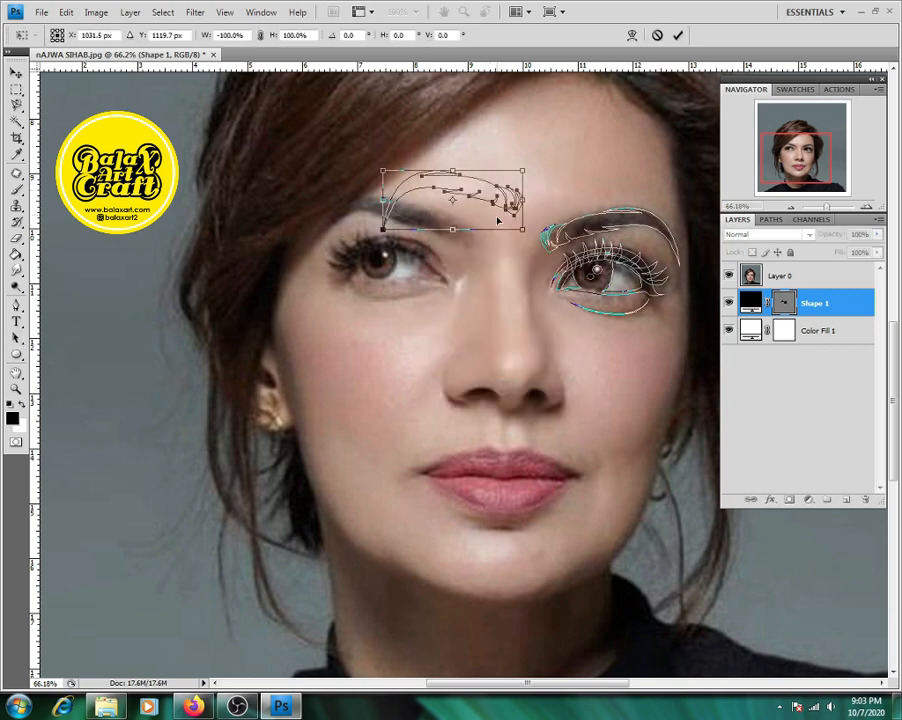
Step: Position the flipped eyebrow copy over the woman's right eyebrow and rotate it to about 7.4 degrees
mouse_move(497, 220)
mouse_down()
mouse_move(443, 245)
mouse_move(484, 227)
mouse_up()
drag(436, 246, 437, 250)
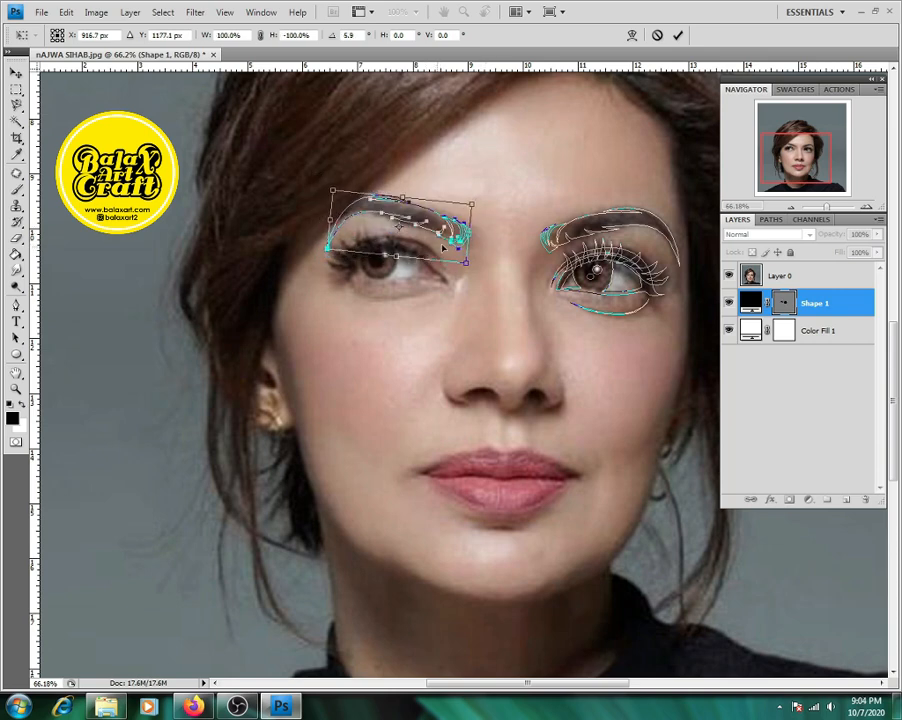
drag(506, 230, 509, 232)
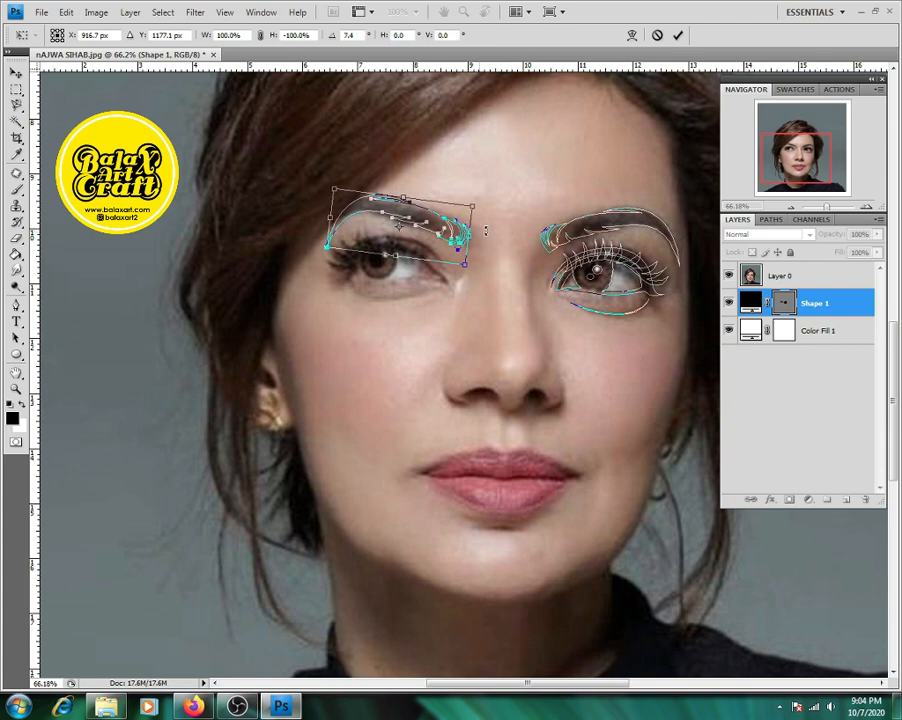
Step: Distort the copied eyebrow's corners to follow the right brow in the photo, with its tail stretched outward, and apply the transform
right_click(371, 212)
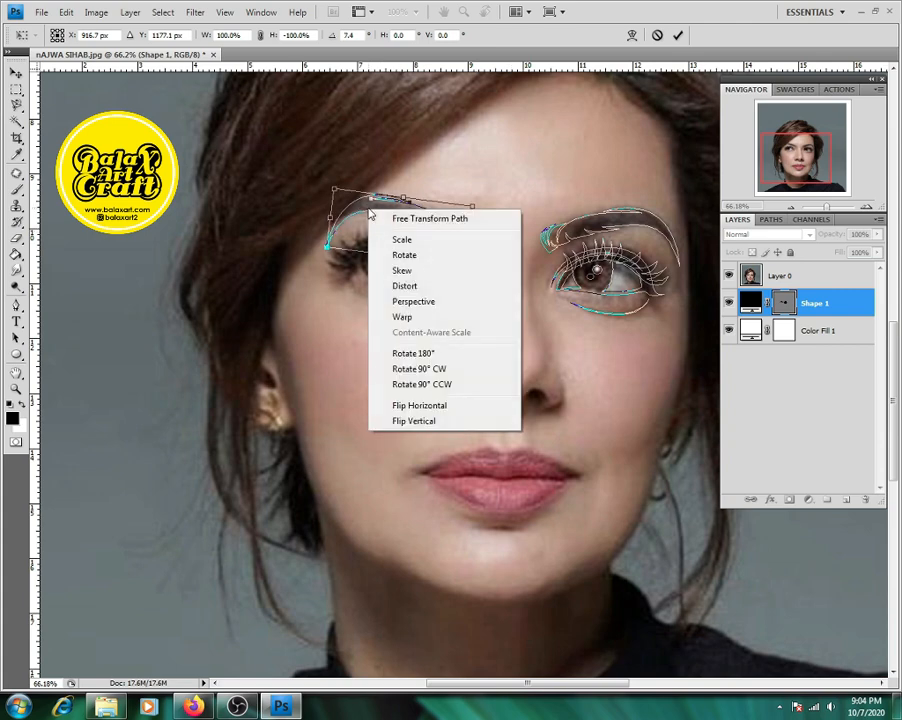
click(393, 283)
drag(329, 247, 310, 246)
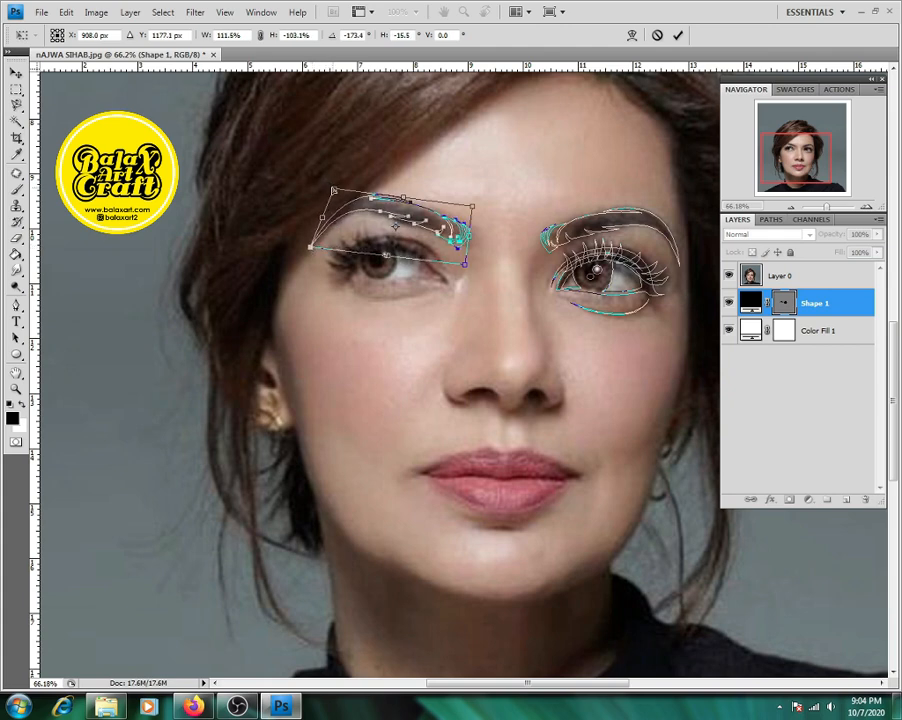
drag(334, 189, 340, 193)
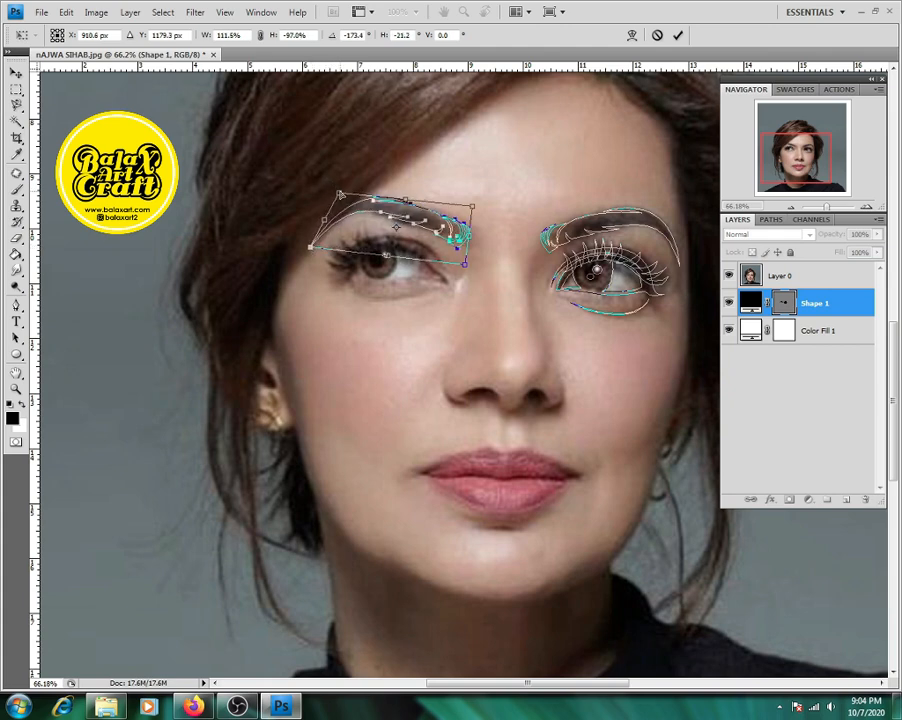
drag(476, 209, 479, 211)
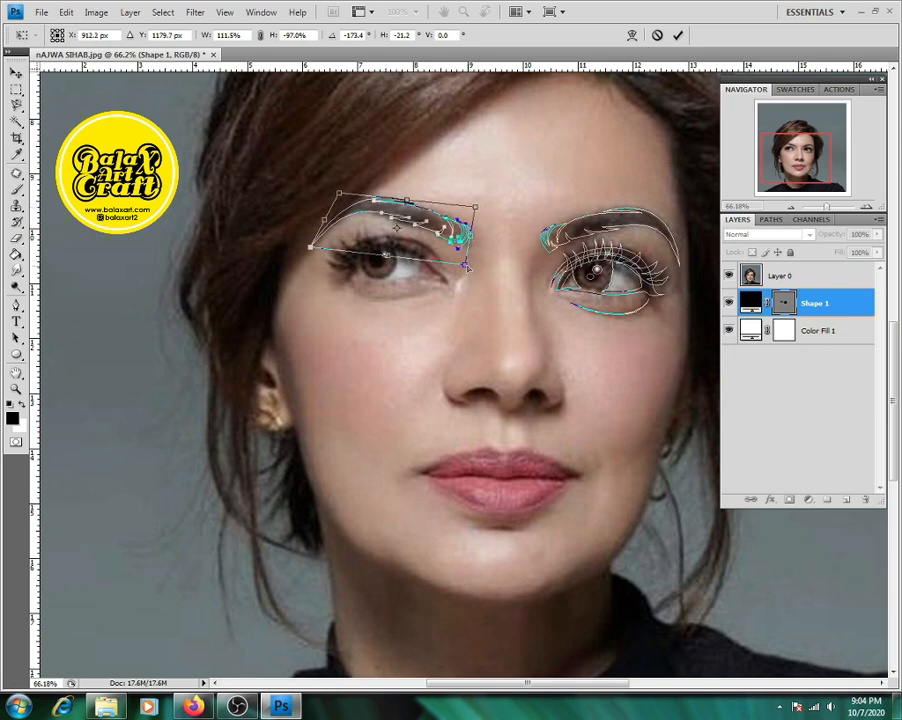
drag(466, 264, 467, 265)
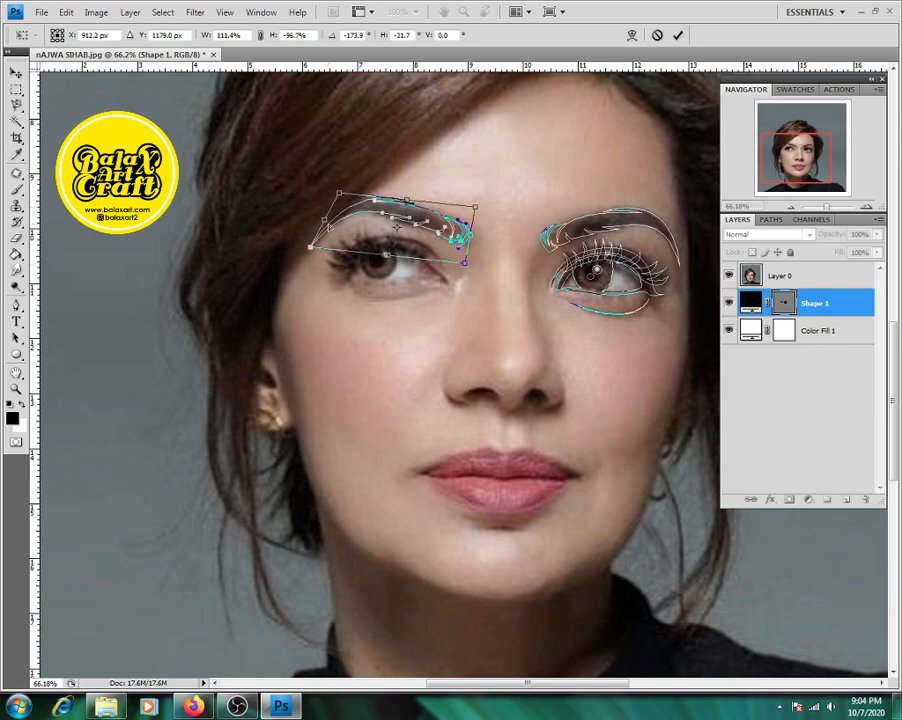
drag(325, 219, 325, 222)
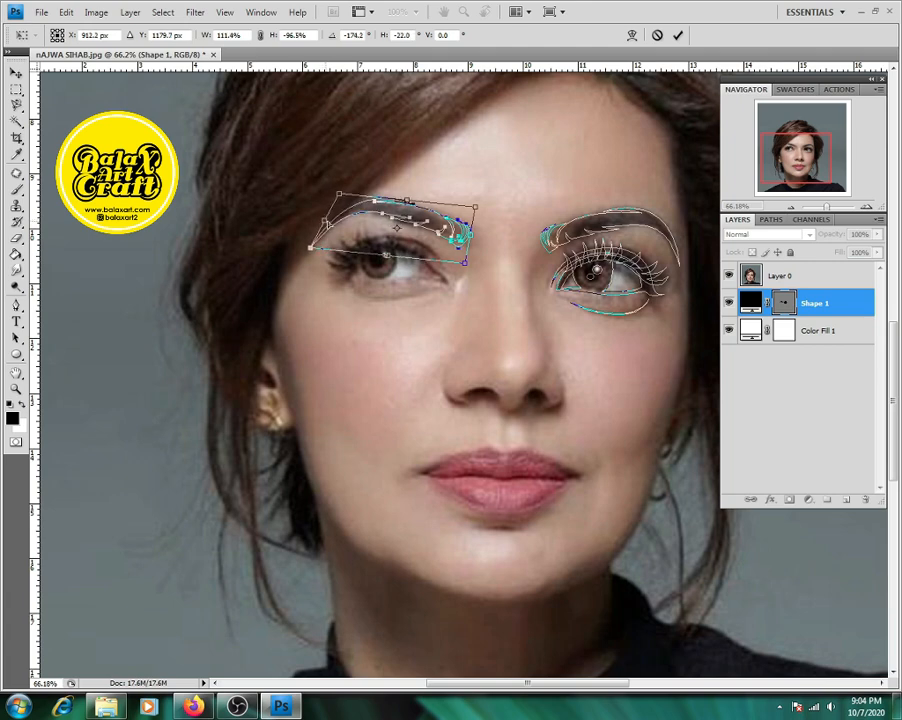
key(Return)
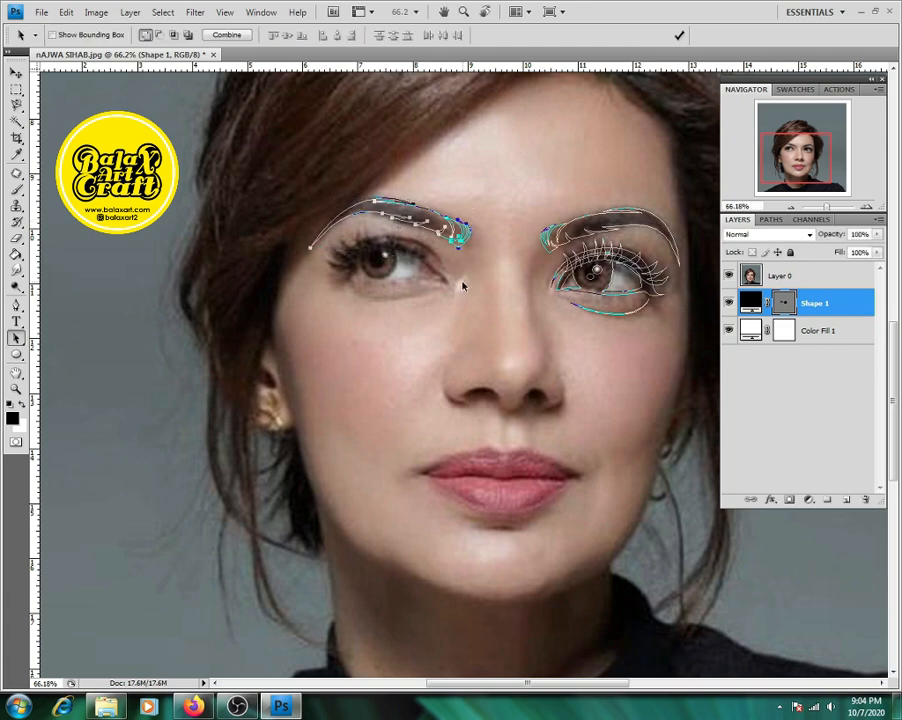
click(474, 298)
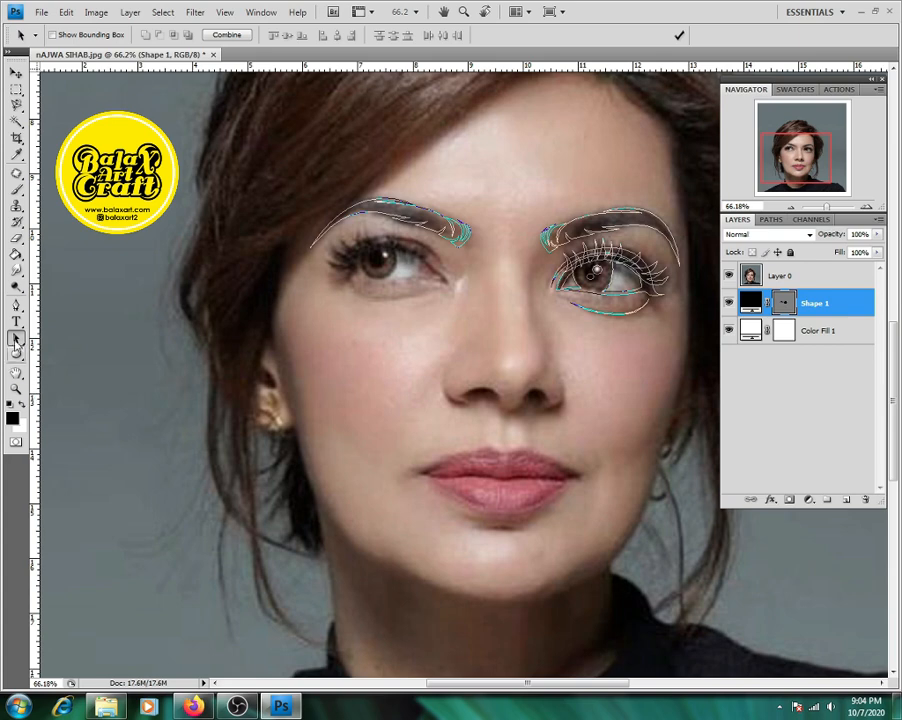
Step: Trace the thick upper eyelid line of the woman's right eye with the Pen tool, from the inner corner to the outer corner
click(16, 306)
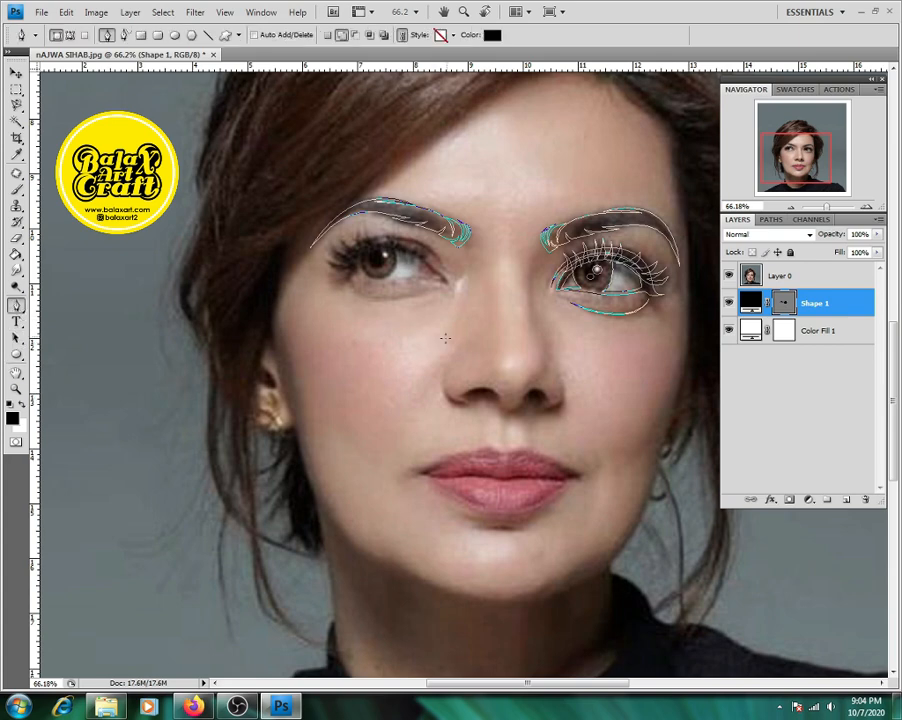
scroll(445, 338, up, 4)
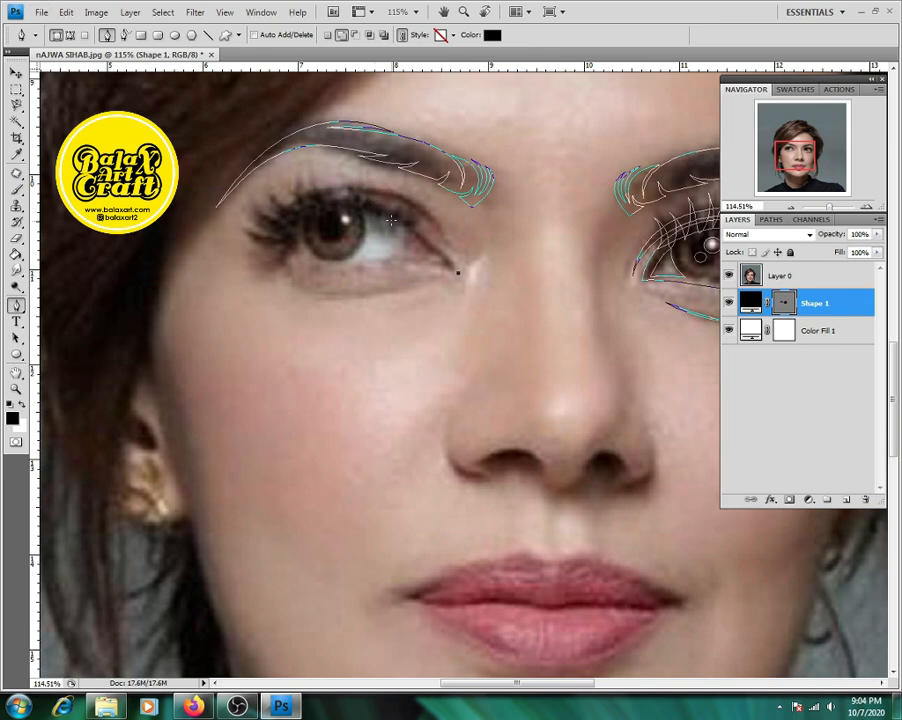
drag(372, 201, 324, 193)
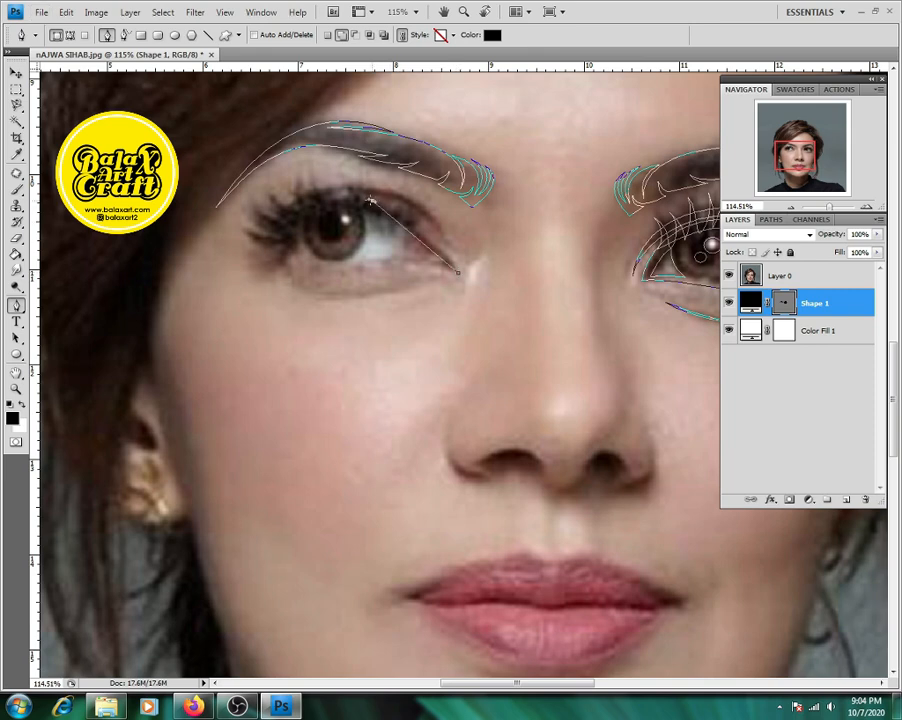
click(318, 195)
drag(444, 234, 499, 296)
alt+click(446, 233)
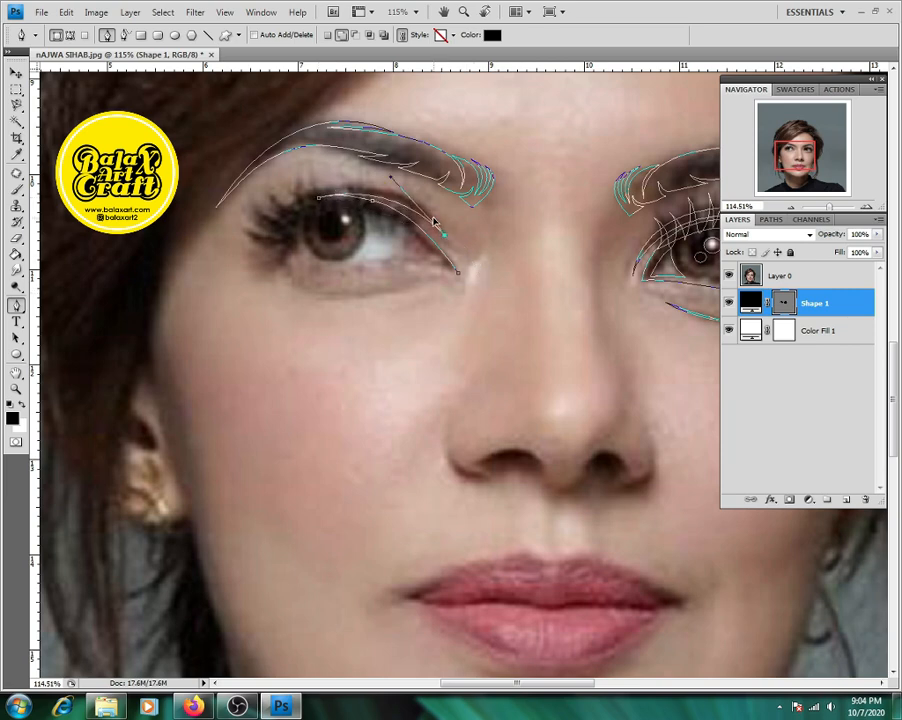
click(227, 207)
drag(228, 207, 280, 196)
drag(269, 243, 297, 254)
click(281, 226)
Step: Trace the lower lid line of the right eye and add a thin curved crease beneath it
click(458, 272)
drag(368, 264, 579, 234)
alt+click(436, 277)
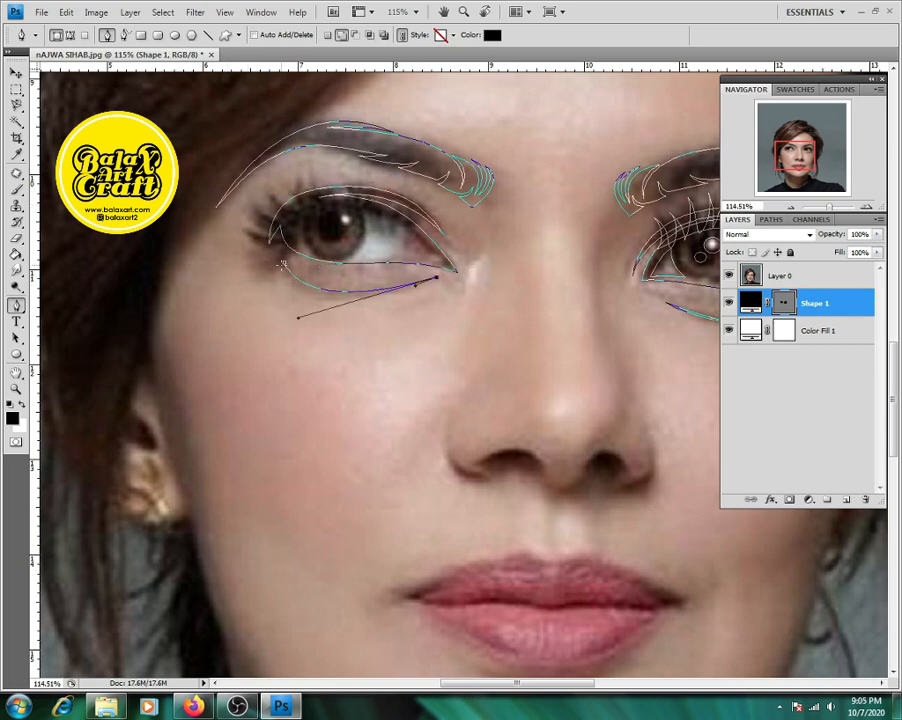
drag(284, 262, 269, 208)
Step: Draw pointed eyelashes along the right eye's upper lid, from the inner side toward the outer side
click(412, 195)
drag(395, 219, 305, 212)
click(392, 186)
click(357, 177)
click(332, 180)
click(312, 171)
click(300, 171)
click(273, 189)
Step: Draw the longer curved eyelashes fanning out from the right eye's outer corner and finish the lashes on the inner side
drag(285, 209, 281, 258)
click(258, 203)
click(248, 217)
click(242, 229)
click(250, 256)
drag(435, 240, 546, 298)
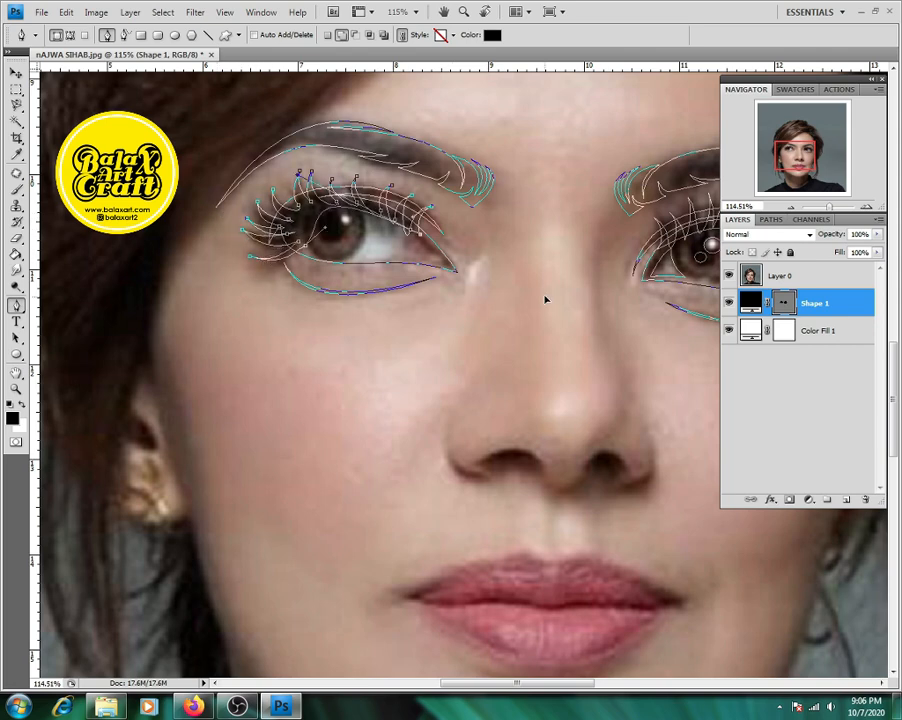
Step: Cut out the white of the right eye between iris and inner corner in Subtract from Shape Area mode
key(minus)
click(361, 209)
drag(345, 260, 374, 258)
click(436, 262)
click(361, 209)
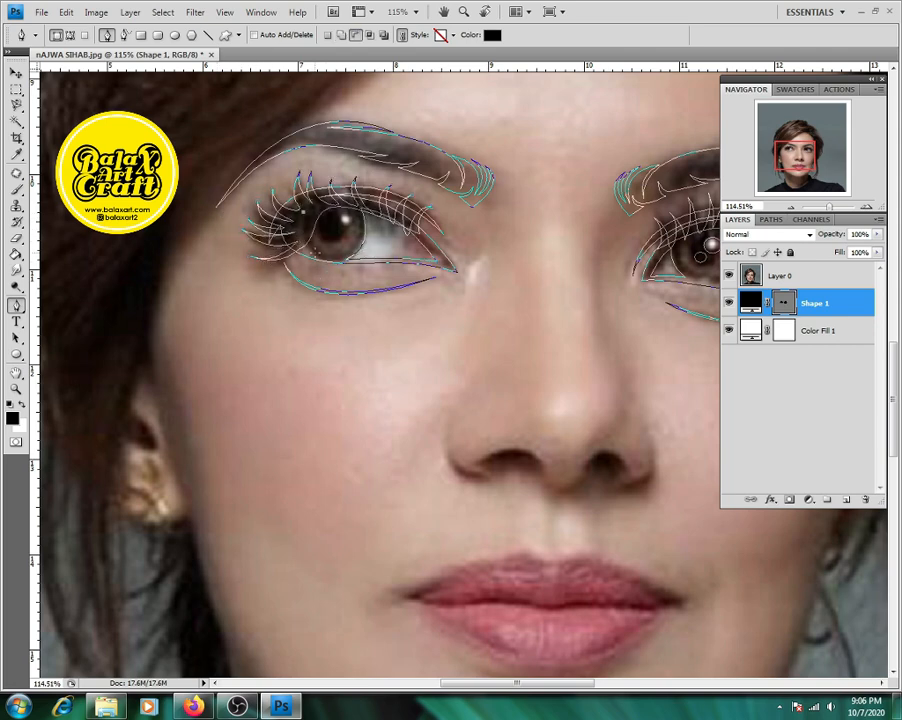
Step: Draw a thin curved outline around the right nose wing with the Pen tool in Add to Shape Area mode
scroll(330, 251, down, 3)
key(a)
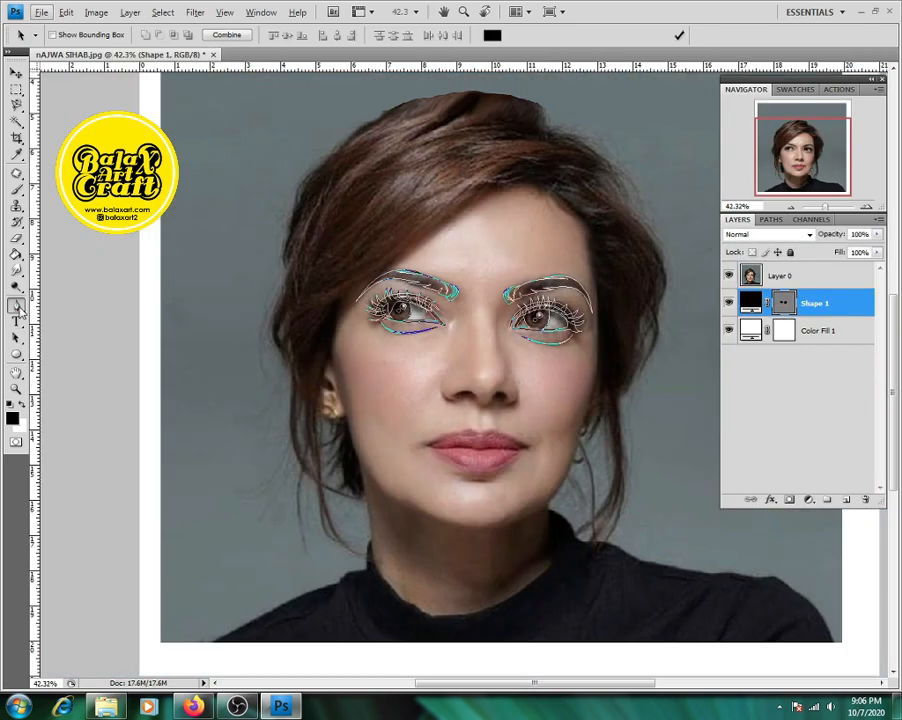
key(p)
scroll(391, 354, up, 3)
drag(388, 339, 446, 342)
alt+click(388, 339)
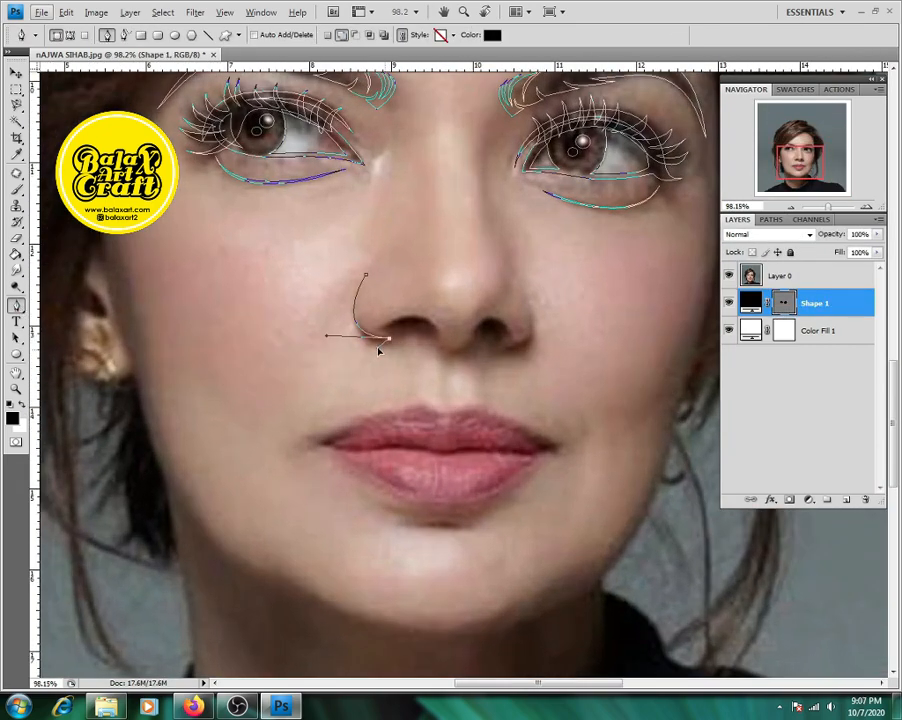
drag(366, 274, 388, 243)
Step: Draw a matching thin curved outline around the left nose wing
click(523, 292)
drag(499, 352, 445, 365)
alt+click(499, 352)
drag(523, 292, 480, 239)
Step: Trace both nostrils and the line under the nose tip that joins them as one closed shape
click(385, 326)
mouse_move(437, 335)
mouse_down()
mouse_move(450, 349)
mouse_move(478, 336)
mouse_up()
click(385, 326)
click(438, 338)
mouse_move(480, 323)
mouse_down()
mouse_move(492, 319)
mouse_move(511, 336)
mouse_up()
mouse_move(497, 340)
mouse_down()
mouse_move(487, 334)
mouse_move(450, 349)
mouse_up()
Step: Trace a thin wavy line between the lips from one mouth corner to the other and close the shape
scroll(479, 276, down, 2)
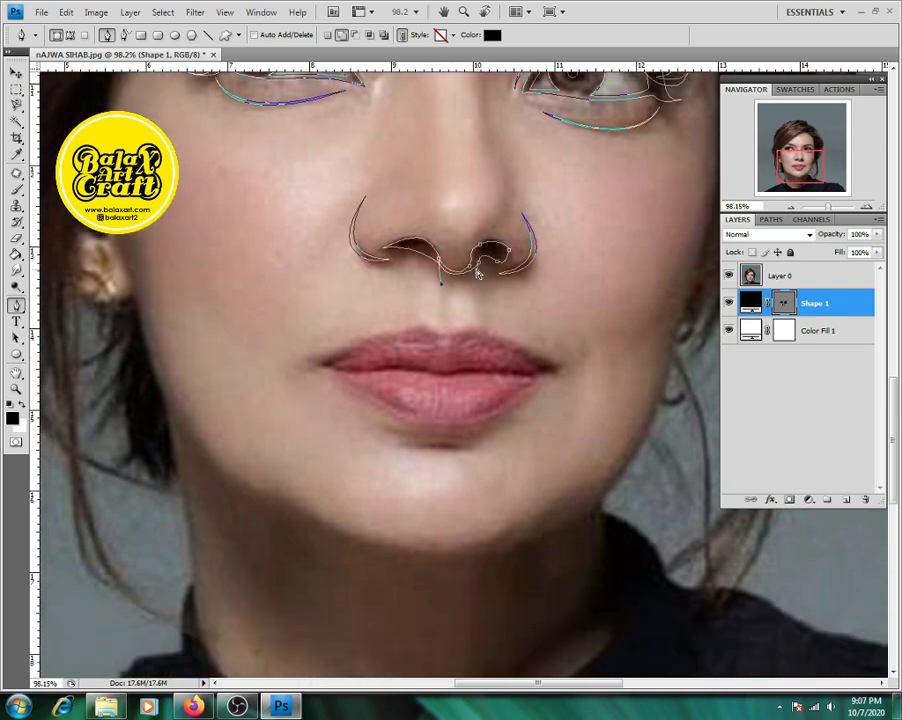
scroll(448, 352, down, 4)
scroll(443, 408, up, 5)
click(303, 301)
drag(345, 305, 364, 300)
drag(409, 303, 432, 308)
drag(448, 310, 462, 302)
drag(542, 305, 563, 308)
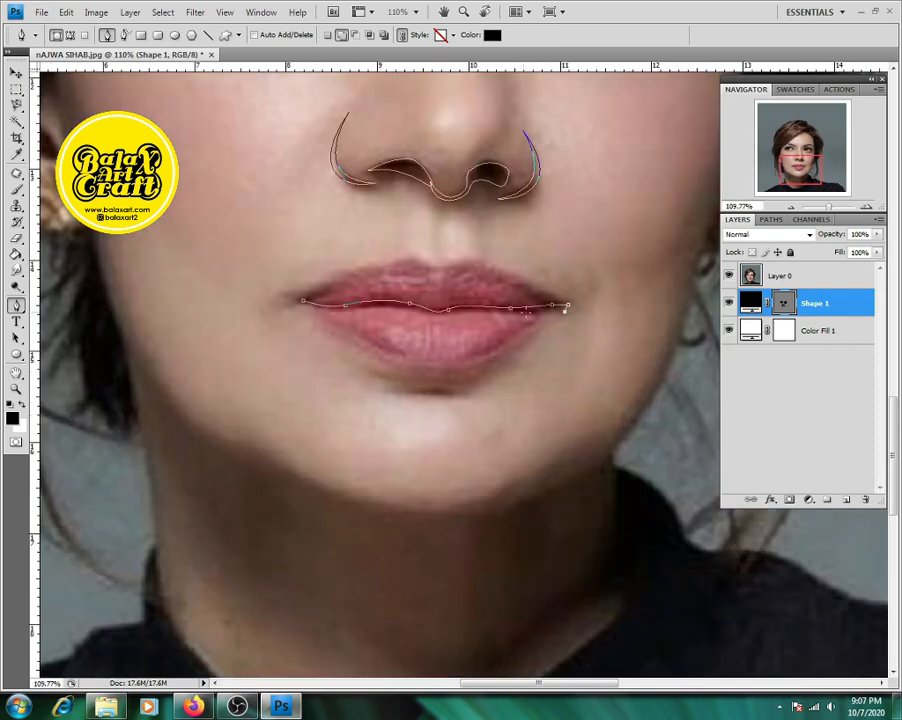
drag(459, 311, 442, 312)
drag(368, 308, 355, 312)
click(303, 301)
Step: Hide Layer 0 to check the line art, move it below Shape 1 and show it again
scroll(414, 305, down, 4)
scroll(532, 390, down, 2)
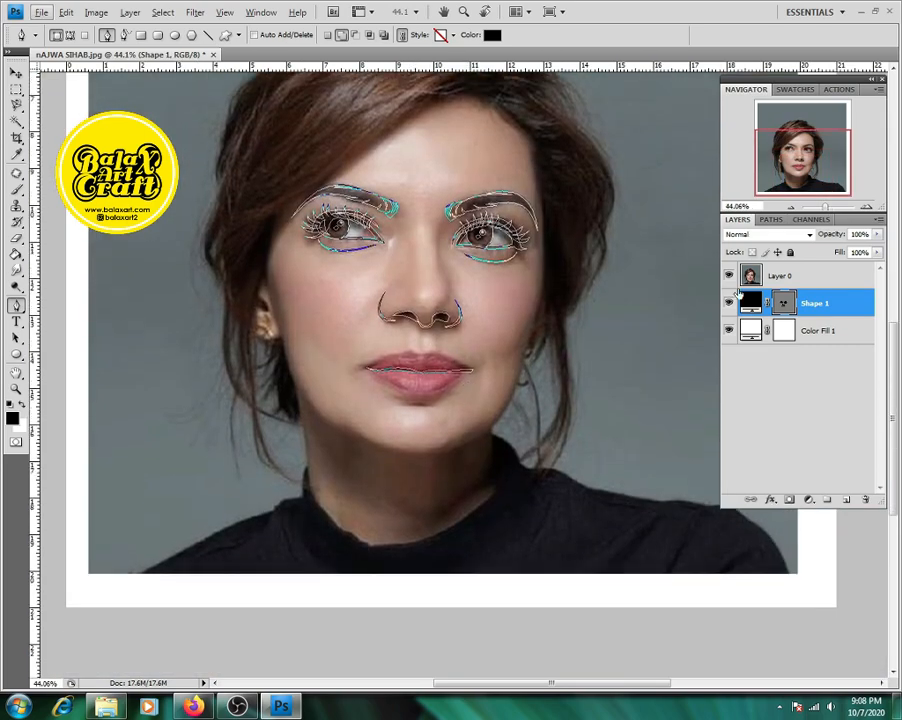
click(729, 276)
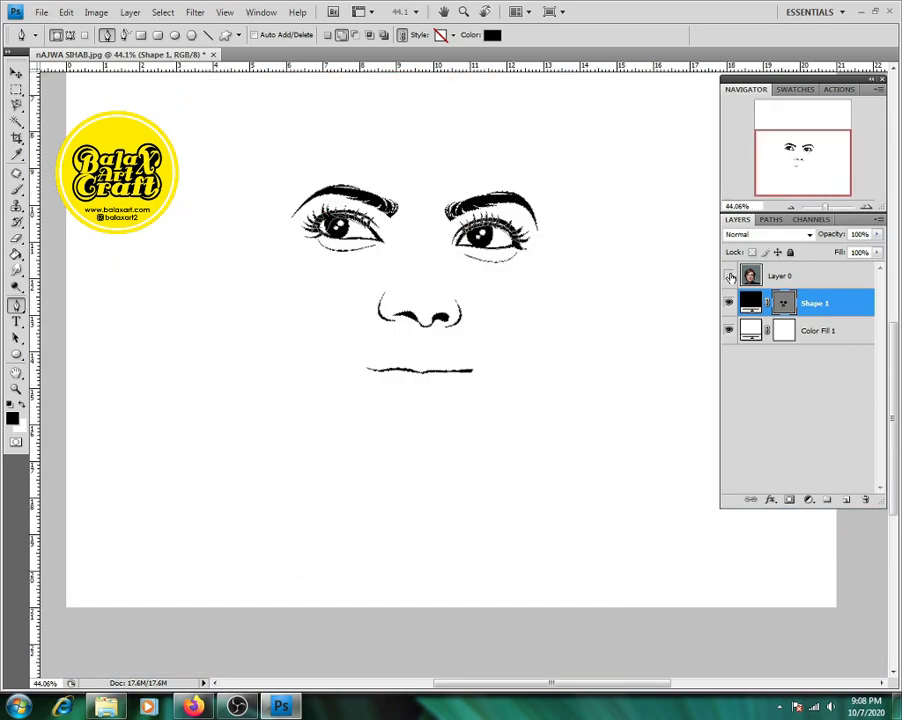
click(819, 276)
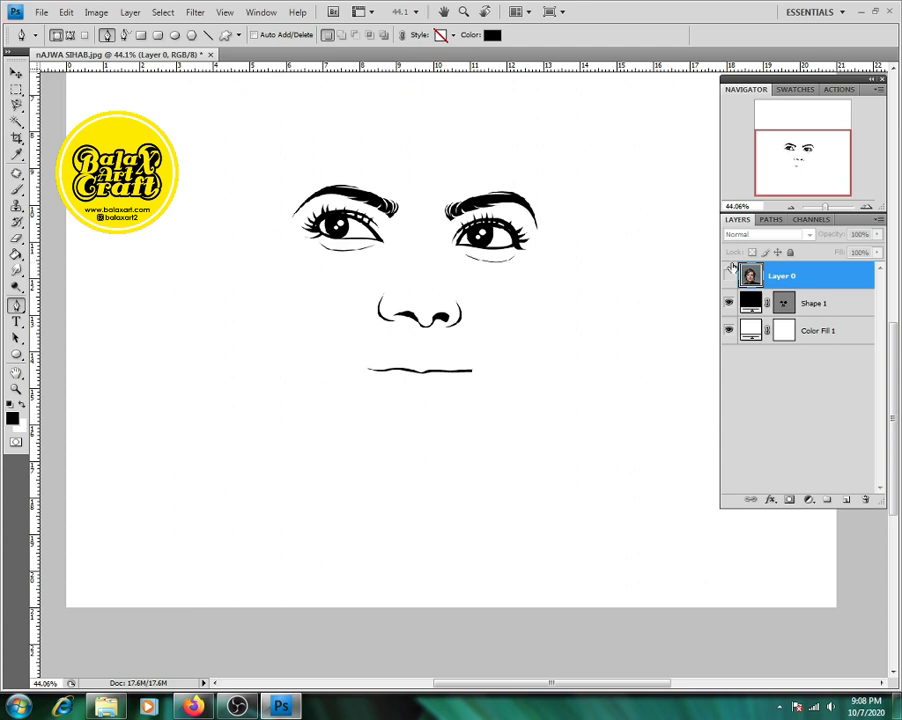
drag(827, 282, 837, 319)
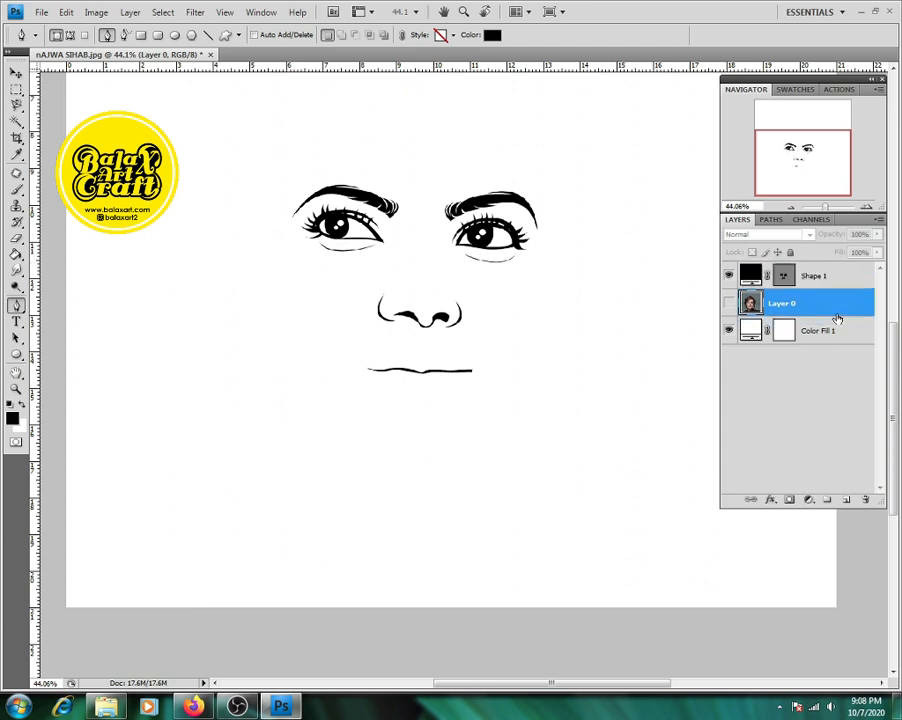
click(728, 303)
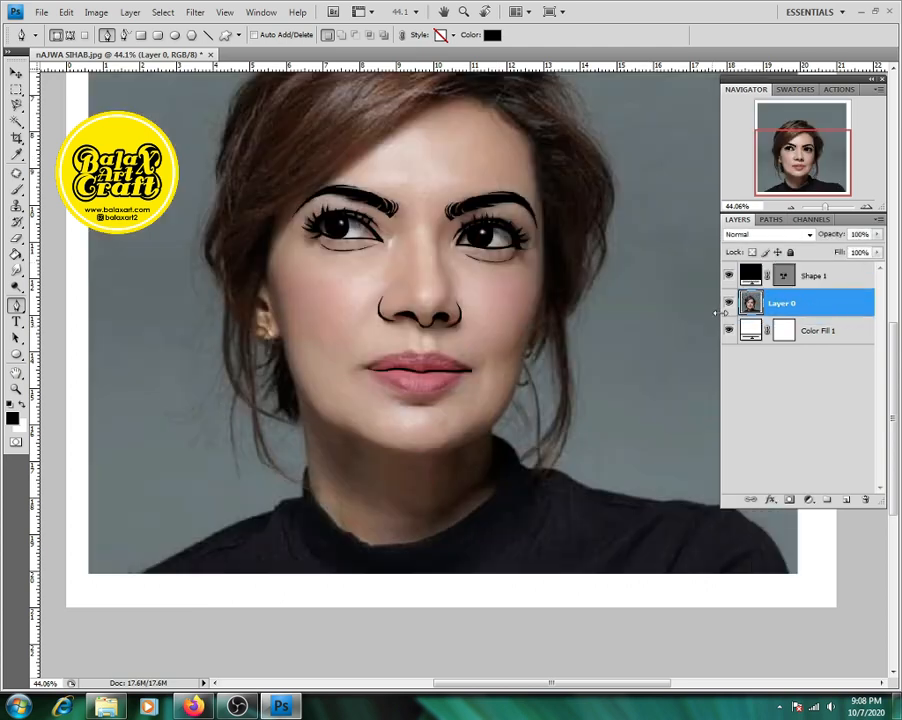
Step: Start a new shape directly above Color Fill 1 and trace the hairline from the forehead down past the right eyebrow to the temple
click(834, 331)
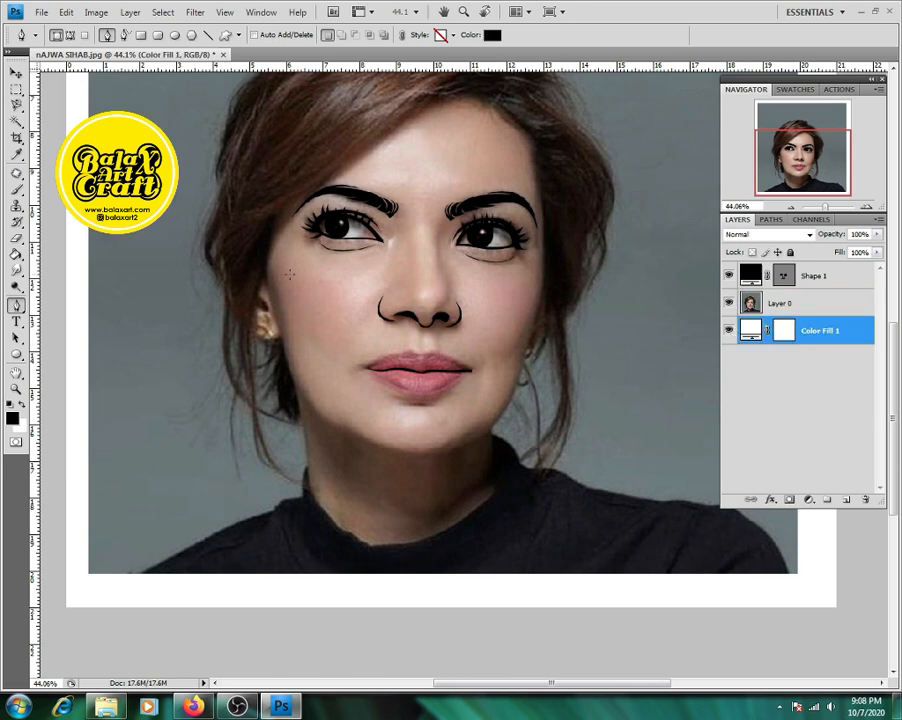
scroll(290, 274, up, 3)
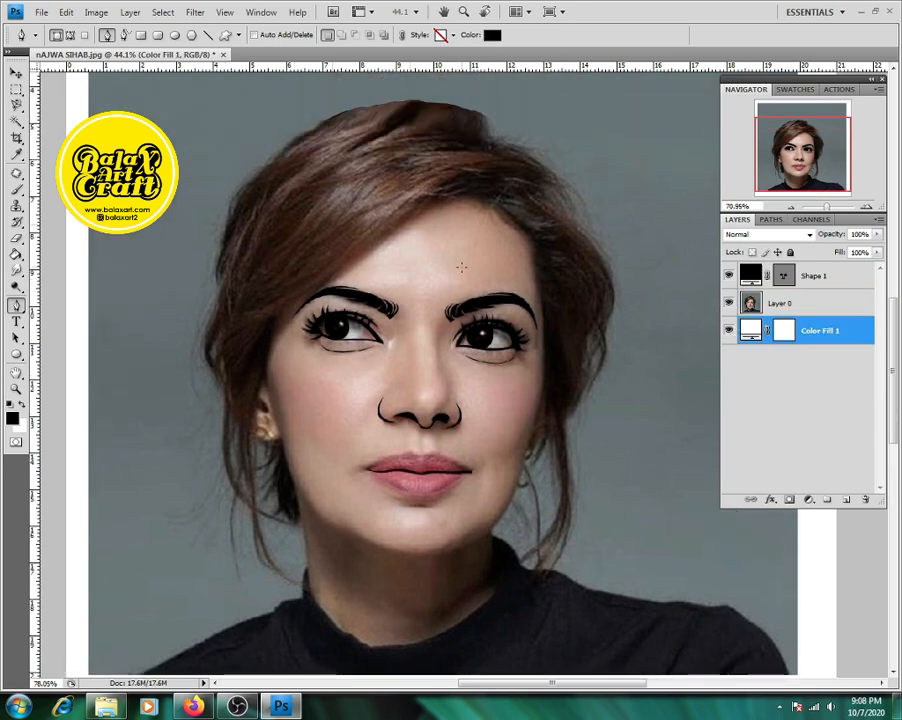
scroll(456, 270, up, 4)
scroll(463, 267, up, 4)
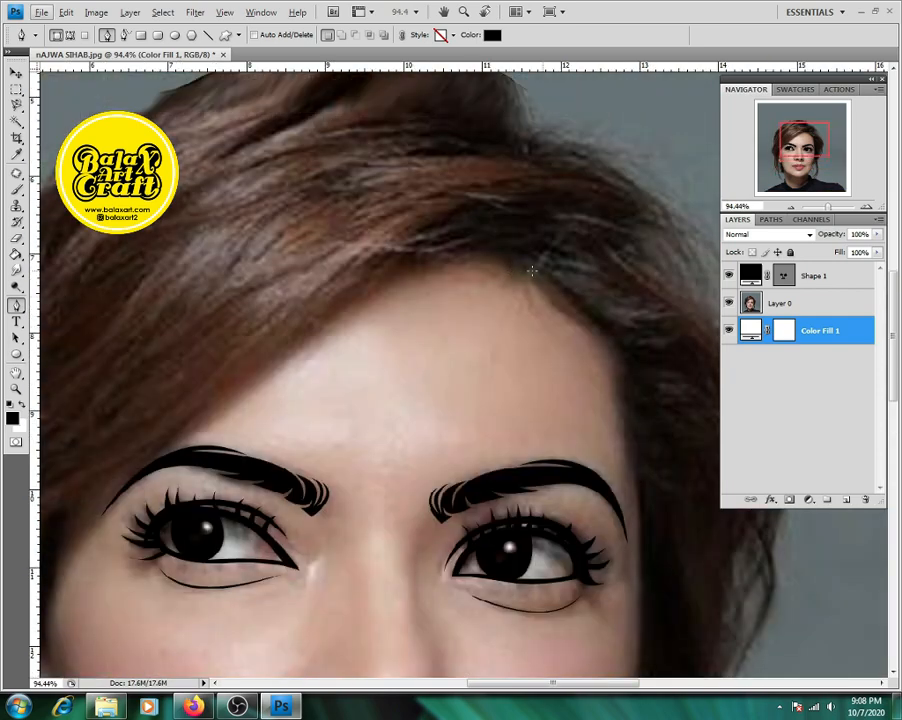
key(alt)
scroll(512, 257, down, 1)
click(565, 262)
drag(433, 310, 362, 376)
scroll(362, 376, down, 1)
drag(237, 414, 203, 423)
scroll(196, 430, down, 2)
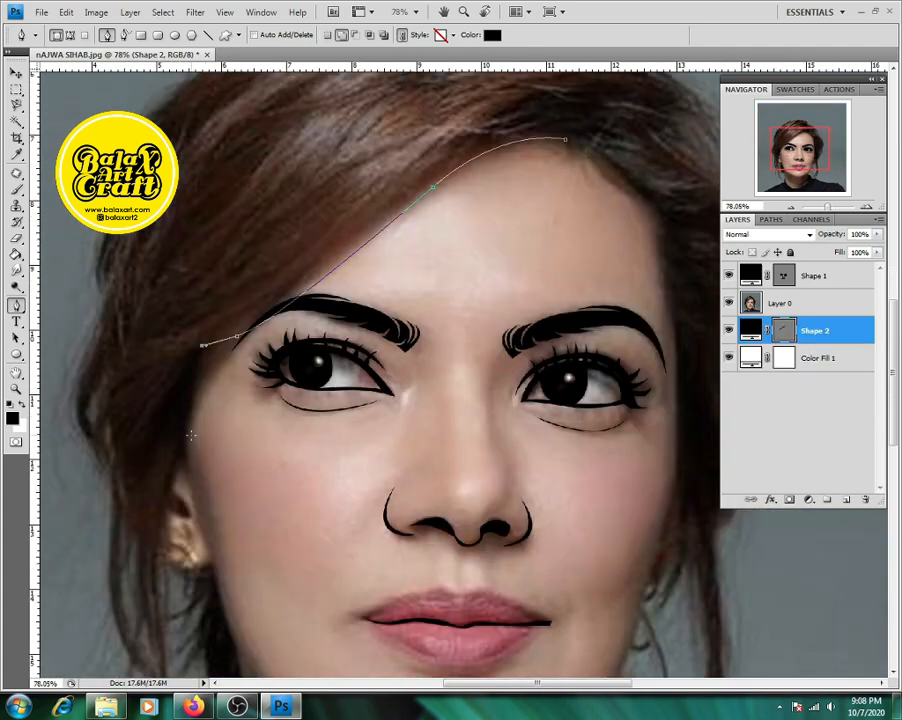
Step: Continue the Shape 2 outline down the face edge, around the right ear and along the cheek toward the jaw
drag(190, 470, 189, 503)
click(180, 463)
scroll(181, 450, down, 5)
drag(169, 351, 212, 380)
click(169, 374)
drag(238, 454, 252, 468)
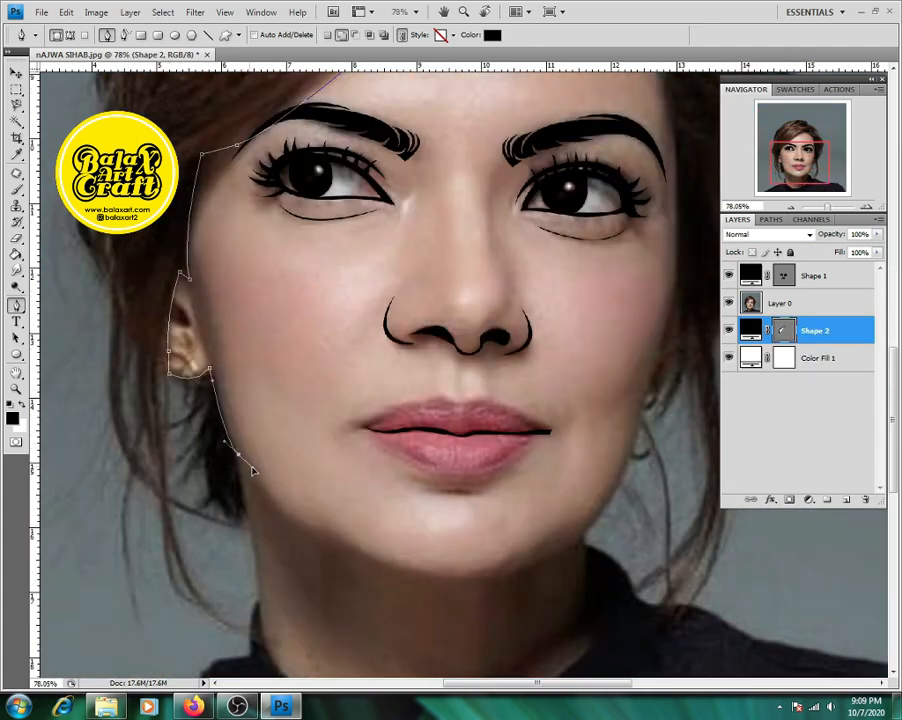
alt+click(238, 454)
Step: Draw the pointed hair tips beside the jaw at the lower end of the dark hair behind the cheek
click(248, 526)
click(236, 497)
drag(229, 548, 218, 556)
click(232, 522)
drag(225, 497, 194, 432)
click(212, 496)
click(203, 516)
Step: Continue the jagged hair tips of Shape 2 up the outer side of the dark hair to just below the right earlobe
click(179, 487)
click(197, 444)
click(176, 462)
click(205, 399)
click(176, 428)
drag(193, 387, 184, 376)
click(169, 384)
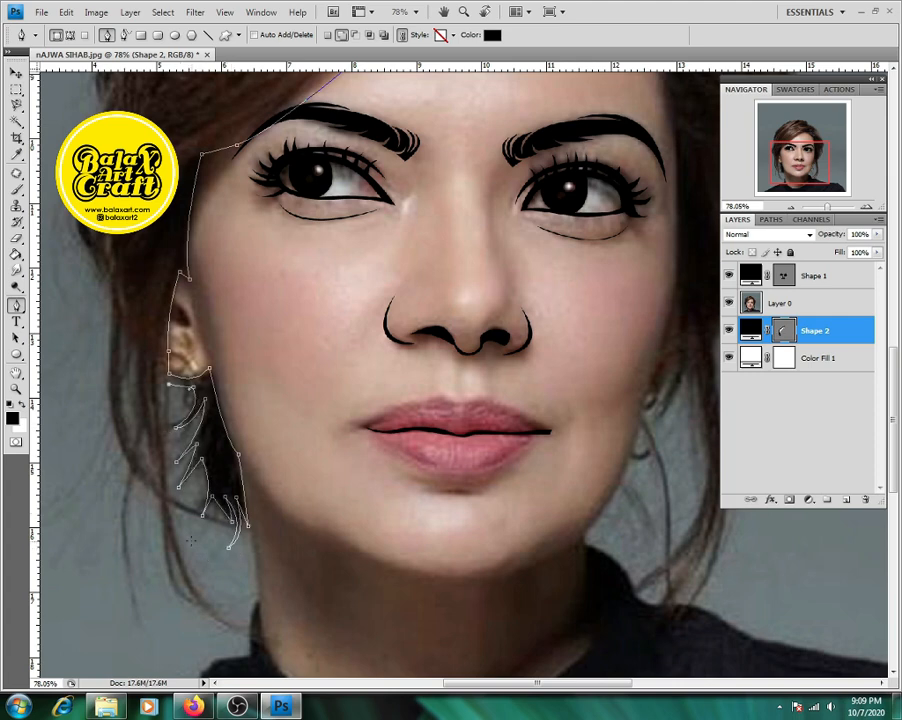
Step: Trace the loose strand sweeping from below the right ear to the neck and back up to a flicked tip at the outer hair
scroll(191, 541, down, 1)
drag(283, 622, 416, 646)
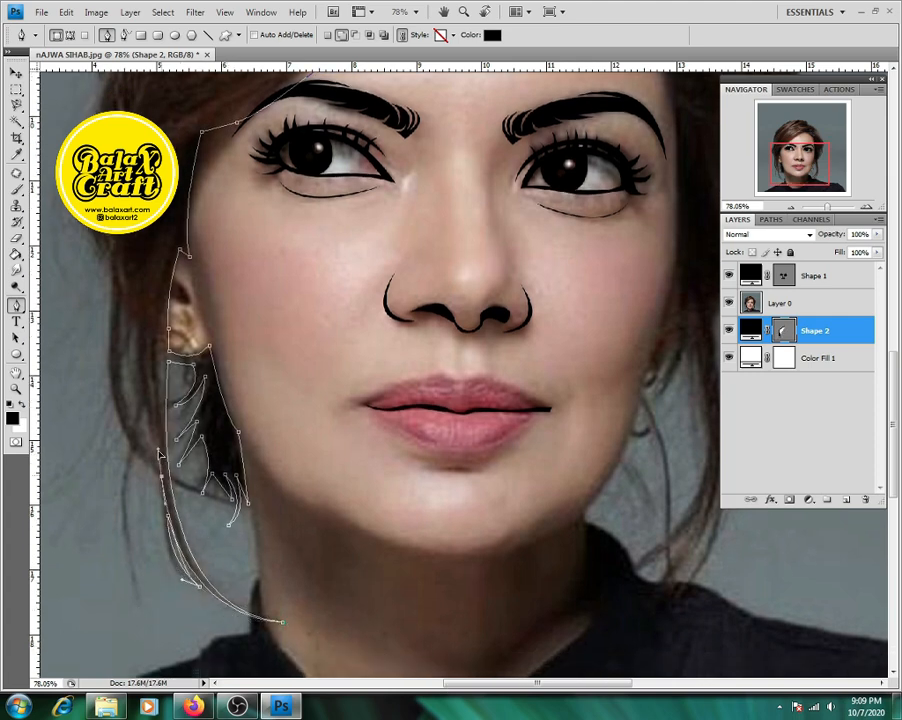
drag(158, 452, 156, 394)
alt+click(162, 476)
drag(112, 307, 117, 250)
scroll(117, 250, down, 1)
alt+click(268, 415)
click(268, 378)
drag(232, 428, 196, 422)
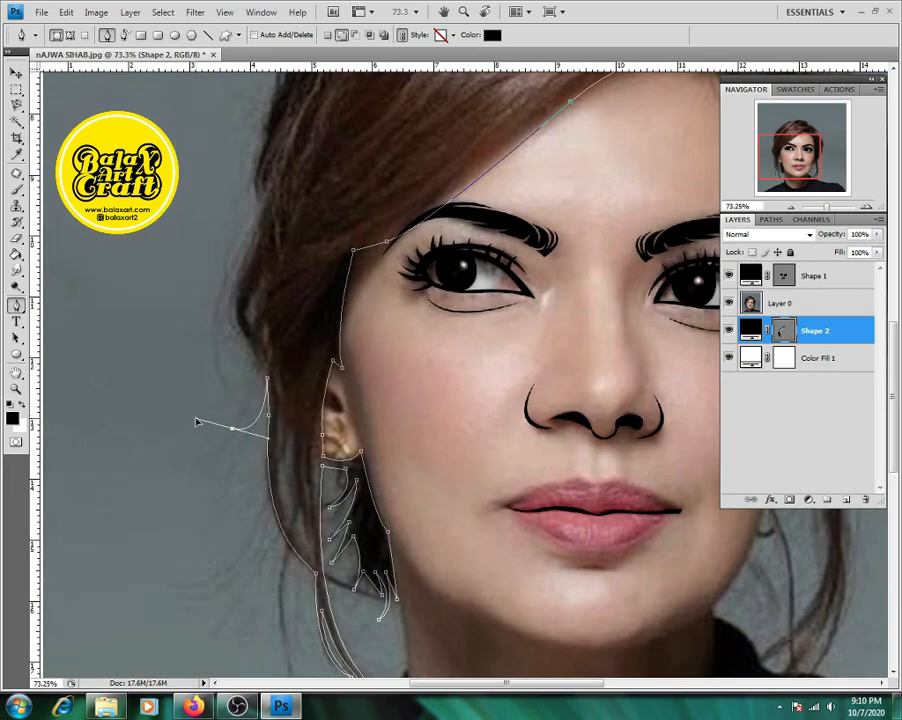
Step: Trace the outer hair edge from the flicked tip up the right side of the head toward the crown
alt+click(232, 428)
drag(252, 376, 250, 316)
key(ctrl+z)
drag(255, 414, 262, 391)
drag(242, 346, 216, 322)
drag(246, 251, 264, 196)
scroll(264, 196, up, 2)
drag(267, 387, 281, 328)
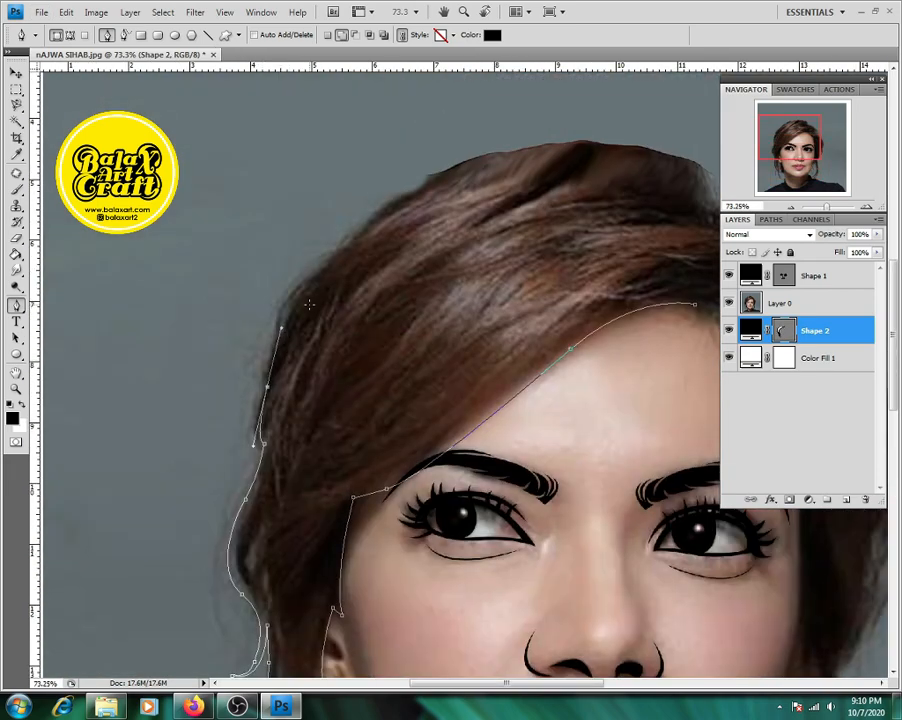
Step: Carry the hair outline over the crown and down the left side of the head to a pointed flick beside the ear
scroll(309, 304, down, 2)
drag(345, 269, 380, 254)
drag(535, 250, 575, 286)
drag(632, 328, 637, 346)
click(636, 368)
drag(686, 493, 662, 548)
alt+click(686, 493)
click(663, 613)
click(639, 602)
Step: Trace the long curved strands hanging from the left side of the hair down to the collar, ending in several pointed tips
scroll(639, 602, down, 5)
drag(588, 581, 506, 615)
drag(640, 494, 657, 415)
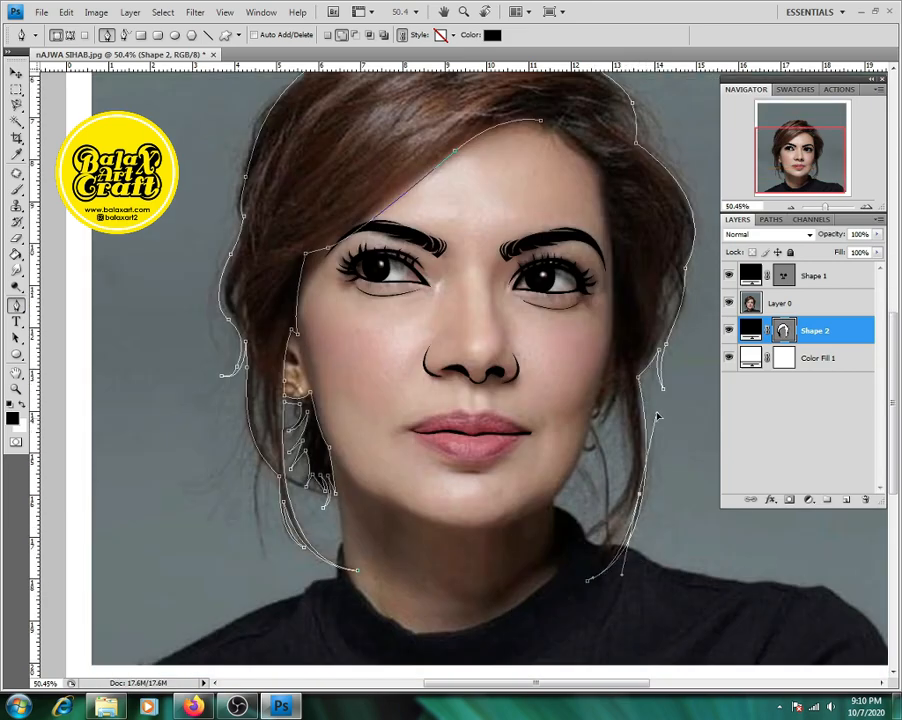
alt+click(640, 494)
drag(553, 570, 521, 568)
alt+click(553, 570)
drag(625, 510, 639, 474)
alt+click(625, 510)
drag(508, 569, 443, 581)
alt+click(508, 569)
Step: Trace the inner hair edge from the left strands up past the ear and temple to the forehead, closing the Shape 2 outline
drag(625, 486, 607, 396)
click(587, 448)
drag(611, 334, 589, 221)
drag(581, 205, 538, 166)
scroll(540, 168, down, 6)
click(729, 303)
click(770, 303)
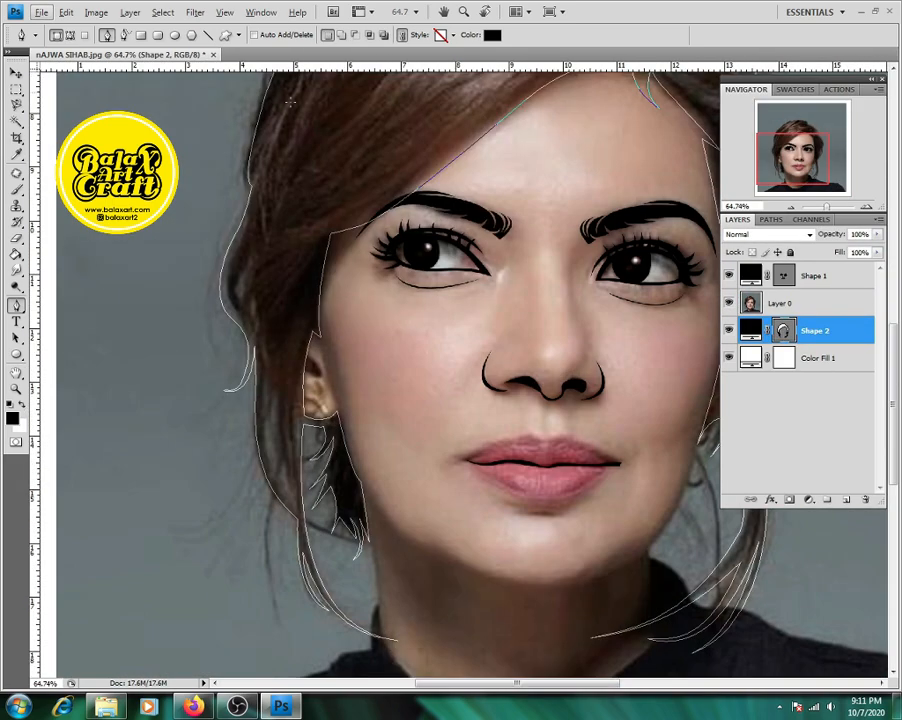
Step: Subtract a narrow gap from the hair lock beside the right ear and add a thin curved strand hanging outside it
drag(287, 491, 305, 522)
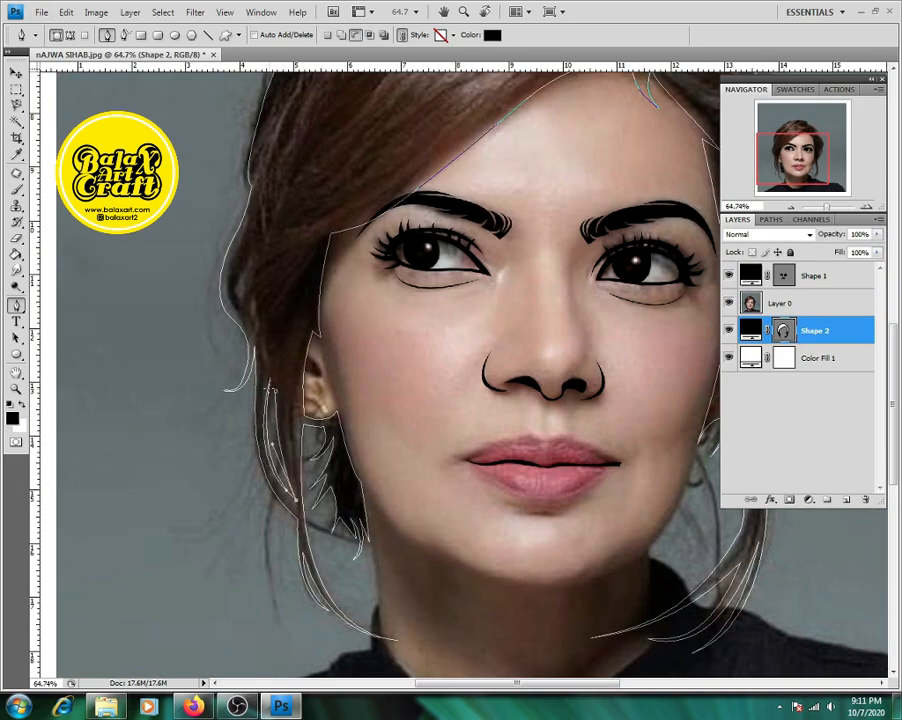
key(ctrl+0)
scroll(375, 575, up, 4)
click(341, 35)
click(281, 438)
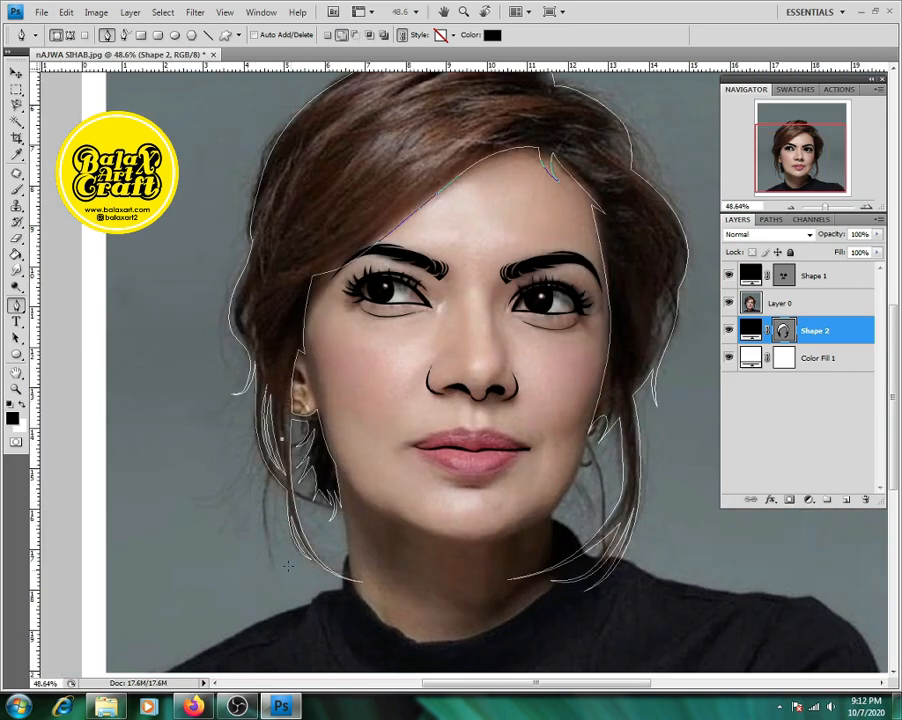
drag(283, 583, 318, 634)
alt+click(283, 583)
drag(281, 440, 318, 338)
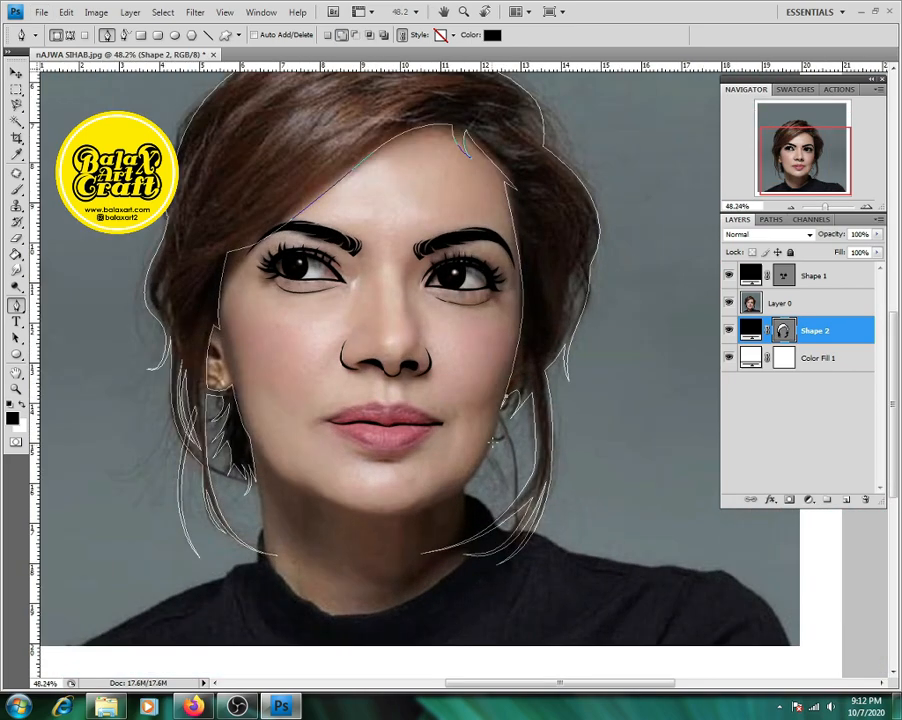
Step: Add thin loose strands from beside the left ear, one along the jaw and one hanging down to the collar
drag(489, 450, 536, 296)
scroll(536, 296, down, 3)
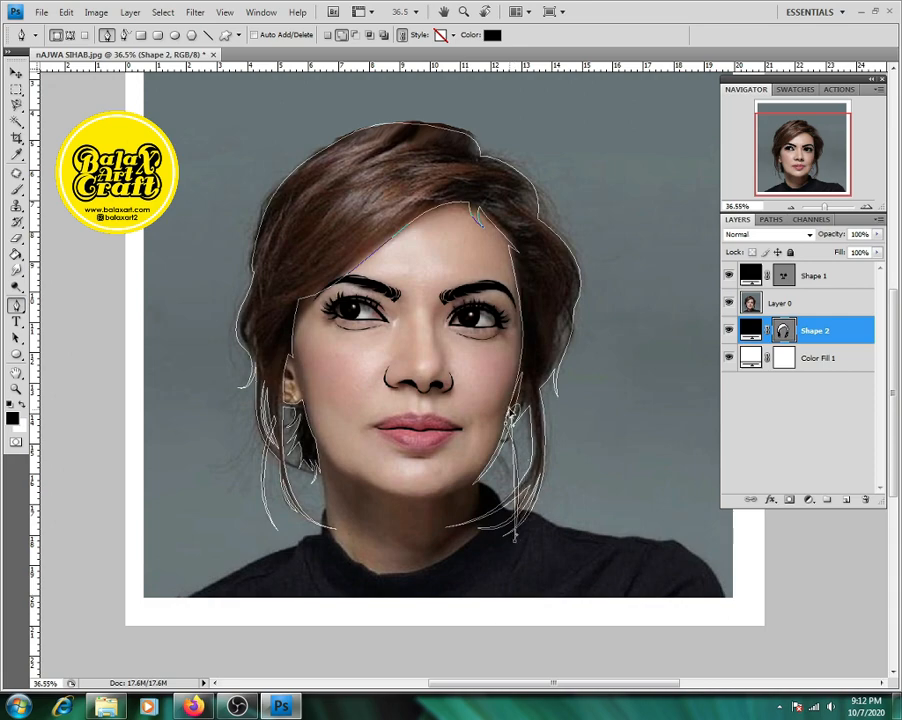
drag(499, 346, 505, 397)
scroll(505, 397, down, 3)
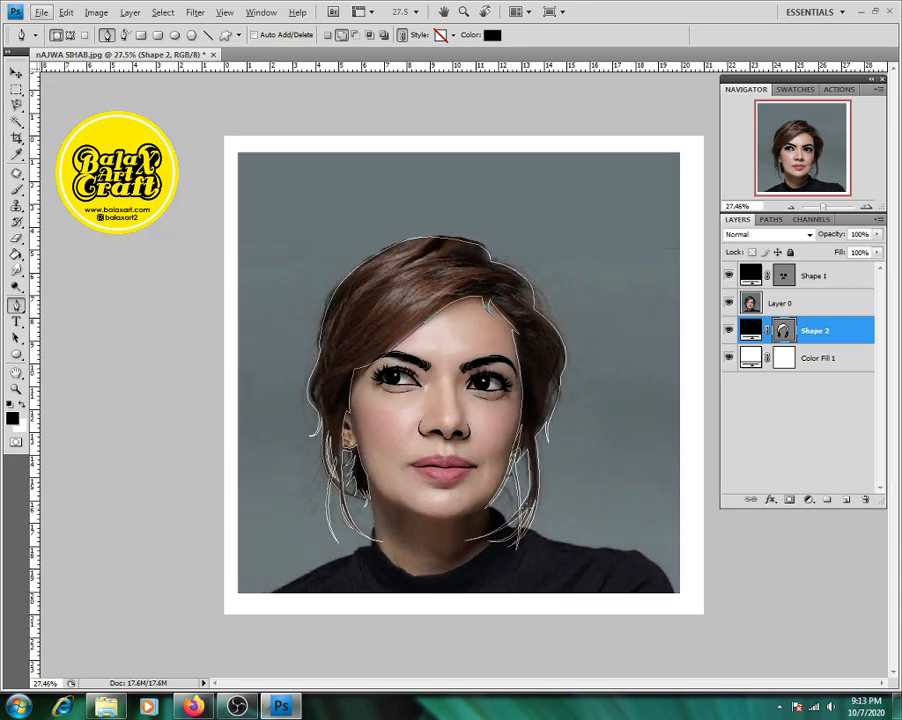
Step: Toggle Layer 0 off and on to check the hair, and move Shape 2 above Layer 0
click(728, 303)
click(728, 303)
scroll(449, 465, up, 6)
drag(847, 330, 800, 296)
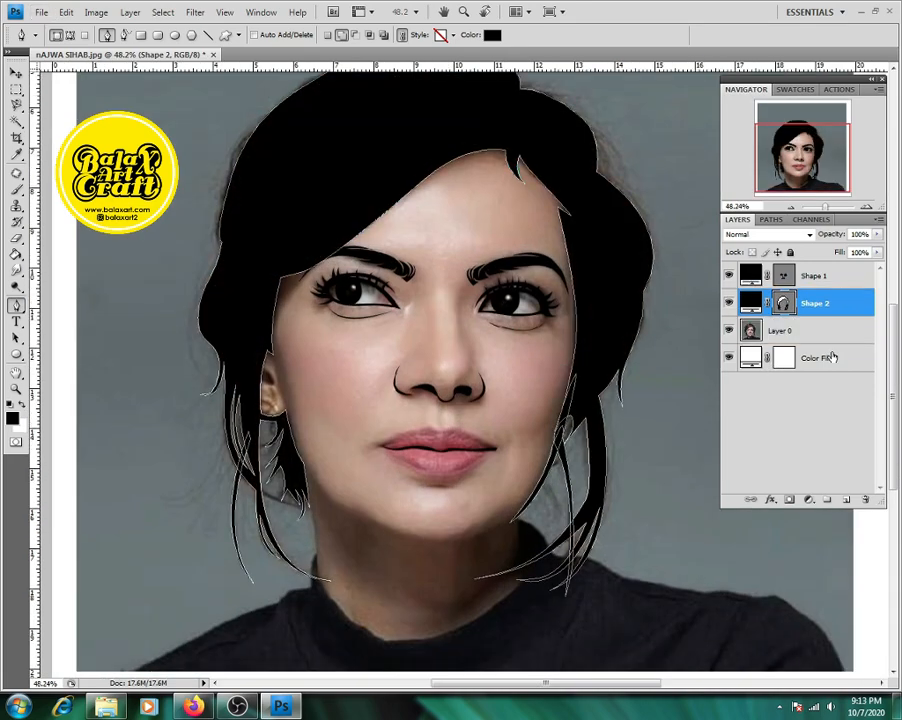
Step: Start a new shape directly above Color Fill 1 and draw a thin black line between the right ear and the cheek
click(778, 352)
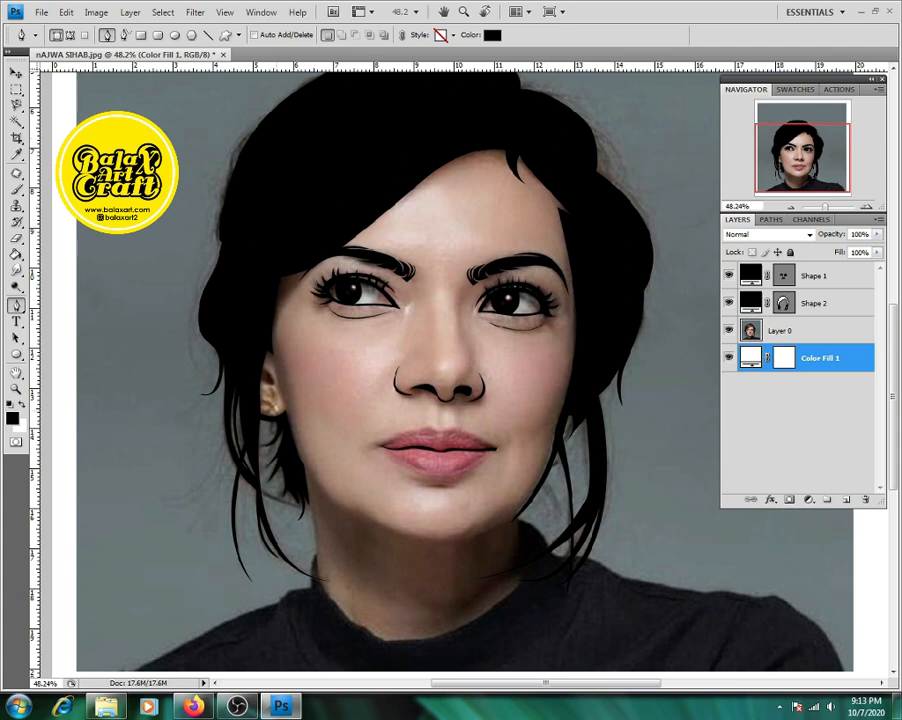
scroll(260, 415, up, 4)
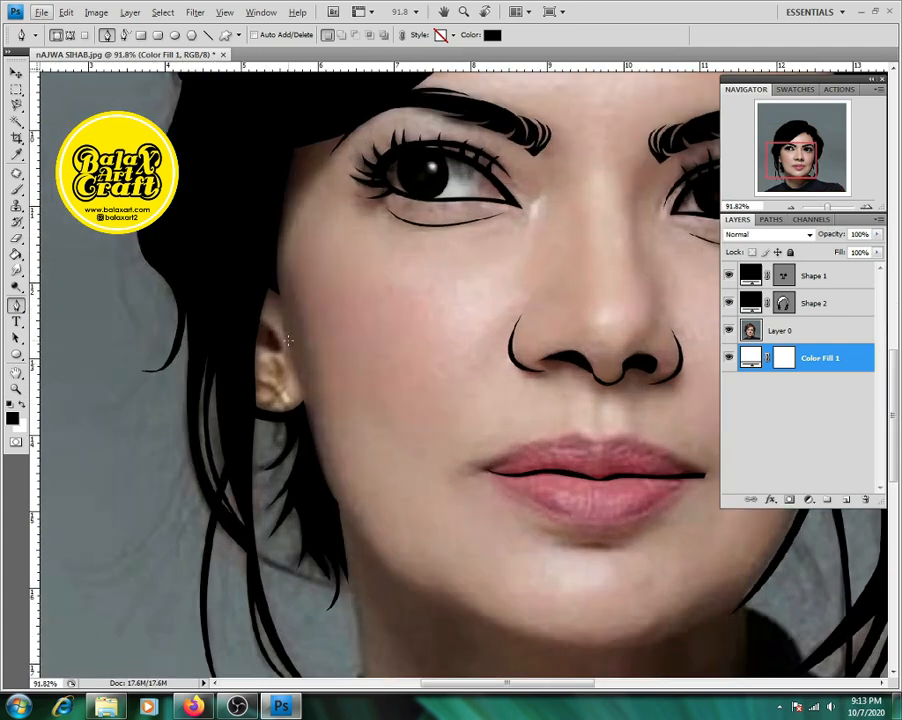
click(288, 340)
drag(308, 425, 316, 470)
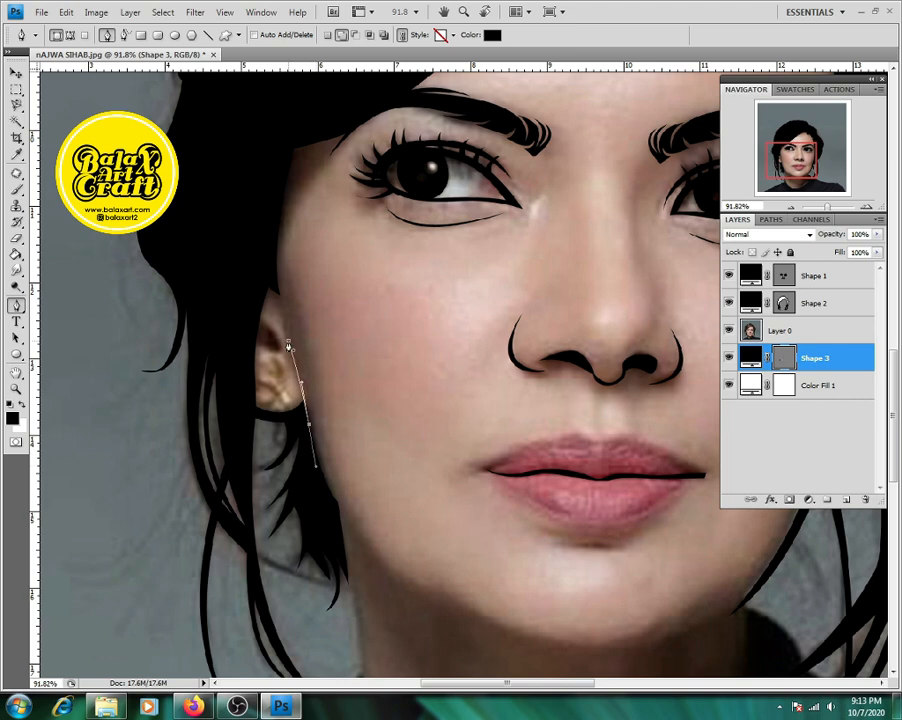
drag(288, 345, 265, 284)
key(Return)
Step: Add the rounded dark shadow inside the upper right ear to Shape 3, undoing the stray new shape layer
click(260, 320)
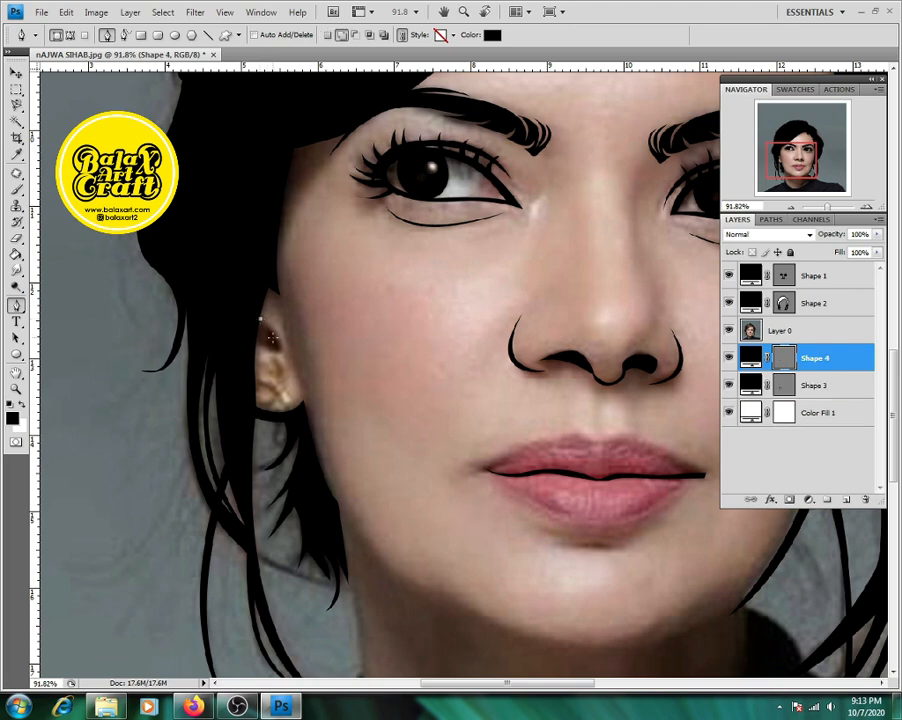
key(ctrl+z)
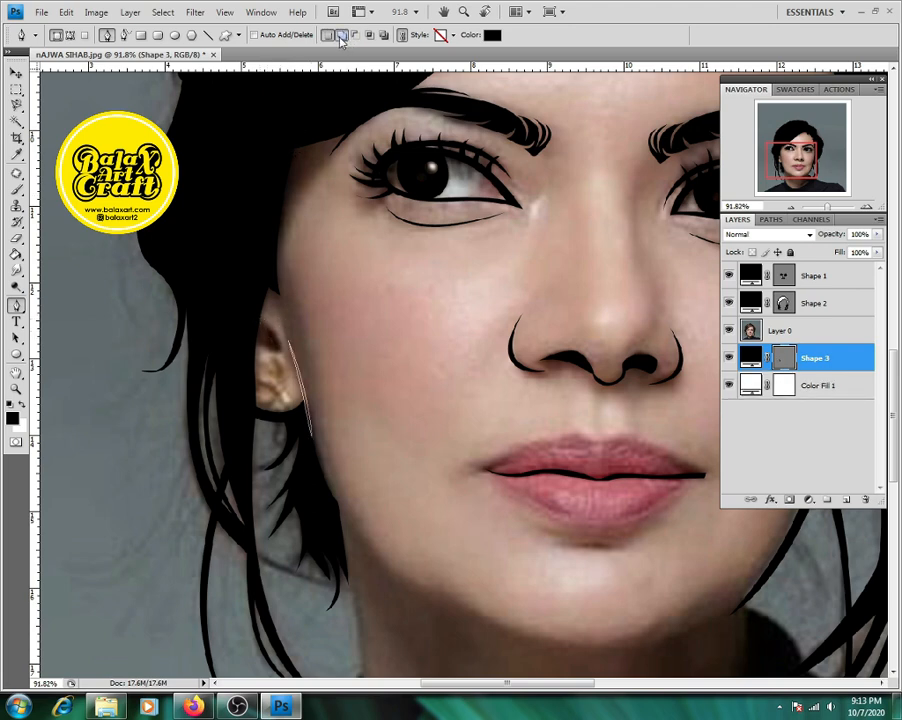
drag(285, 352, 240, 330)
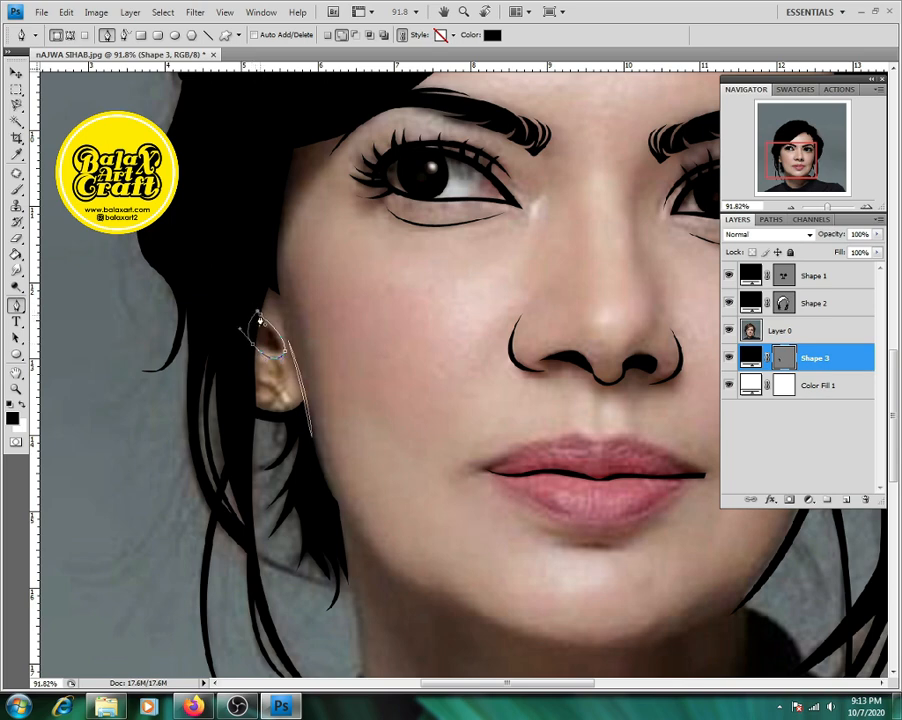
drag(259, 317, 268, 332)
Step: Trace the upper edge of the jawline in Shape 3 from below the right ear around the chin to the left jaw
scroll(316, 377, down, 5)
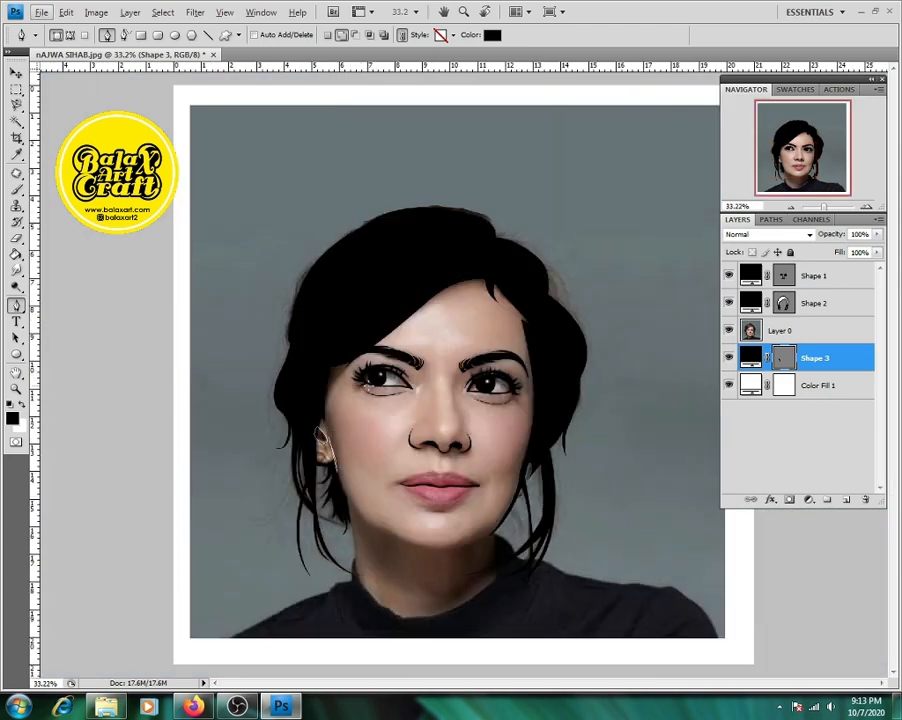
scroll(381, 525, up, 4)
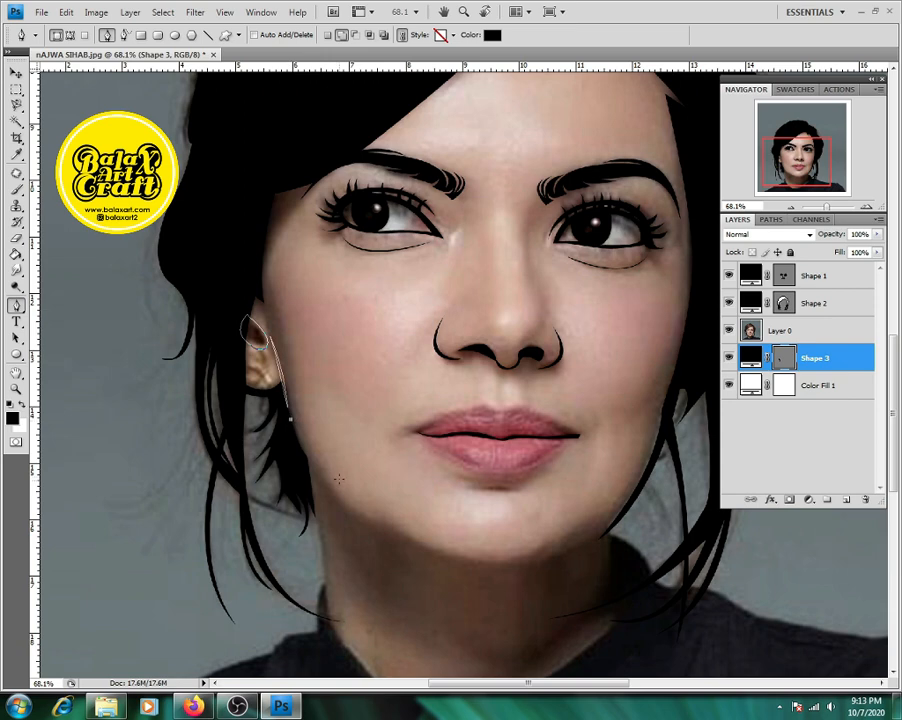
drag(366, 517, 467, 558)
drag(556, 551, 586, 543)
drag(639, 487, 620, 519)
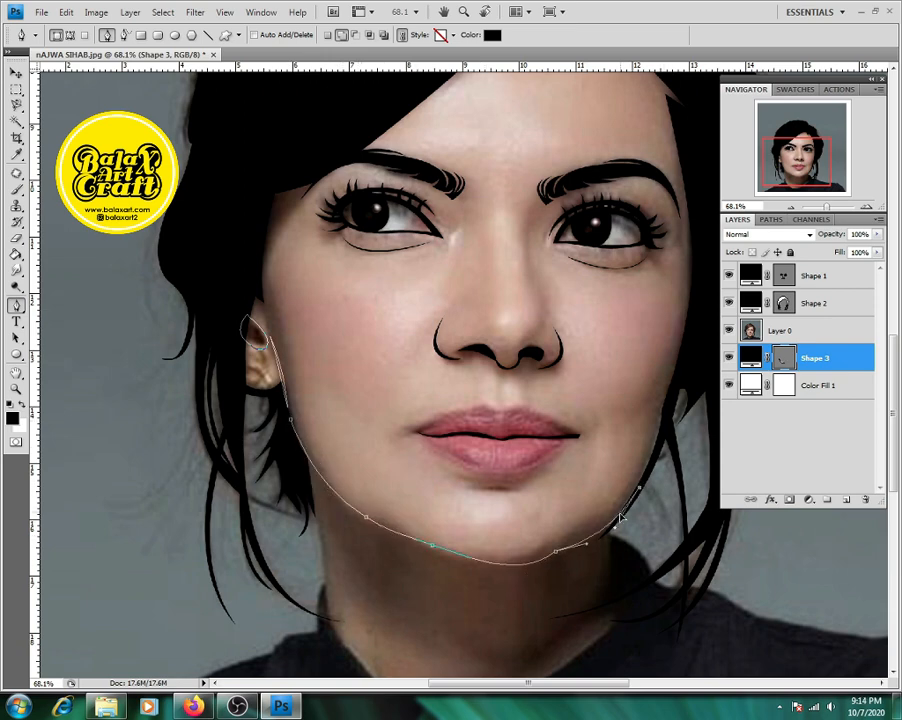
Step: Trace the lower edge of the jawline back to its start below the right ear and adjust its curve under the chin
mouse_move(558, 558)
mouse_down()
mouse_move(537, 566)
mouse_move(550, 563)
mouse_up()
key(ctrl+z)
drag(470, 565, 432, 555)
drag(388, 538, 338, 500)
click(291, 419)
ctrl+click(477, 568)
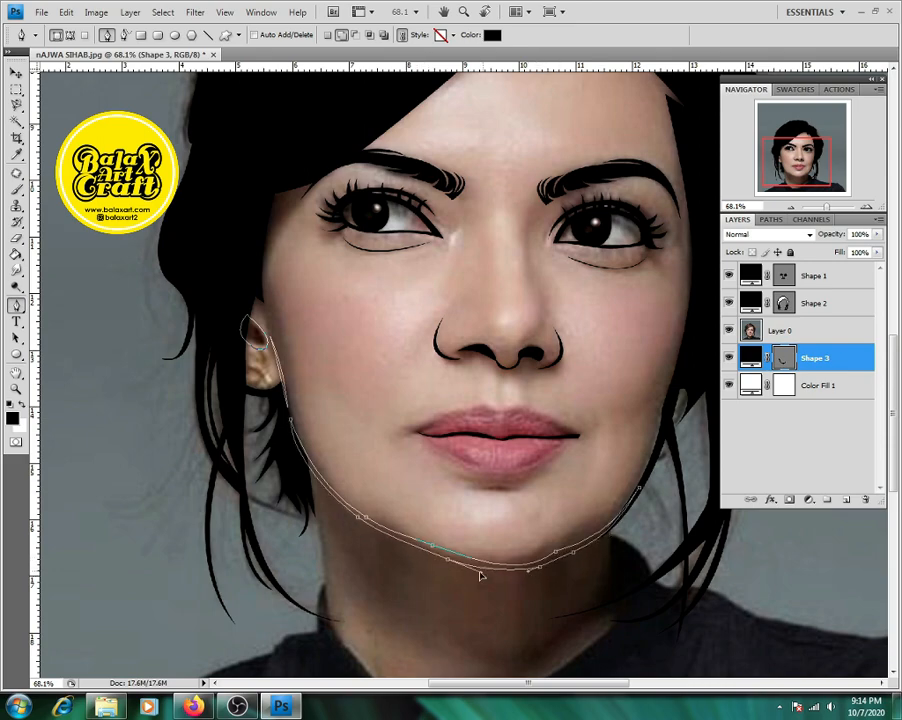
mouse_move(508, 575)
mouse_down()
mouse_move(519, 578)
mouse_move(501, 580)
mouse_up()
Step: Hide Layer 0 to check the line art, move it below Shape 3 and show it again
click(800, 330)
click(729, 330)
scroll(712, 360, down, 5)
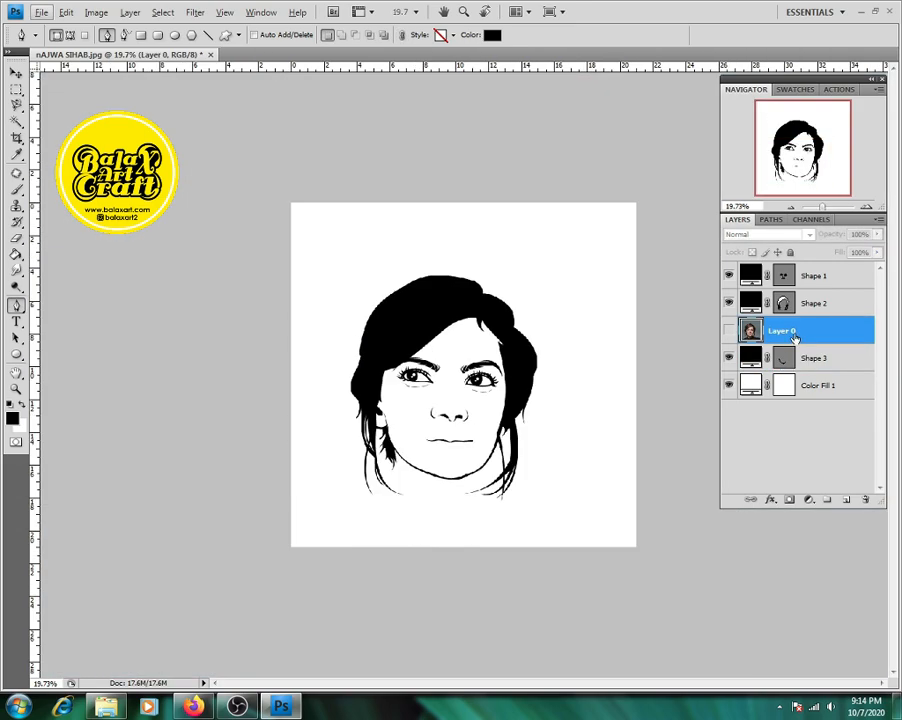
drag(794, 336, 792, 364)
click(729, 357)
Step: Start a new white shape directly above Color Fill 1 and trace the opening of the left eye
click(817, 388)
scroll(474, 377, up, 6)
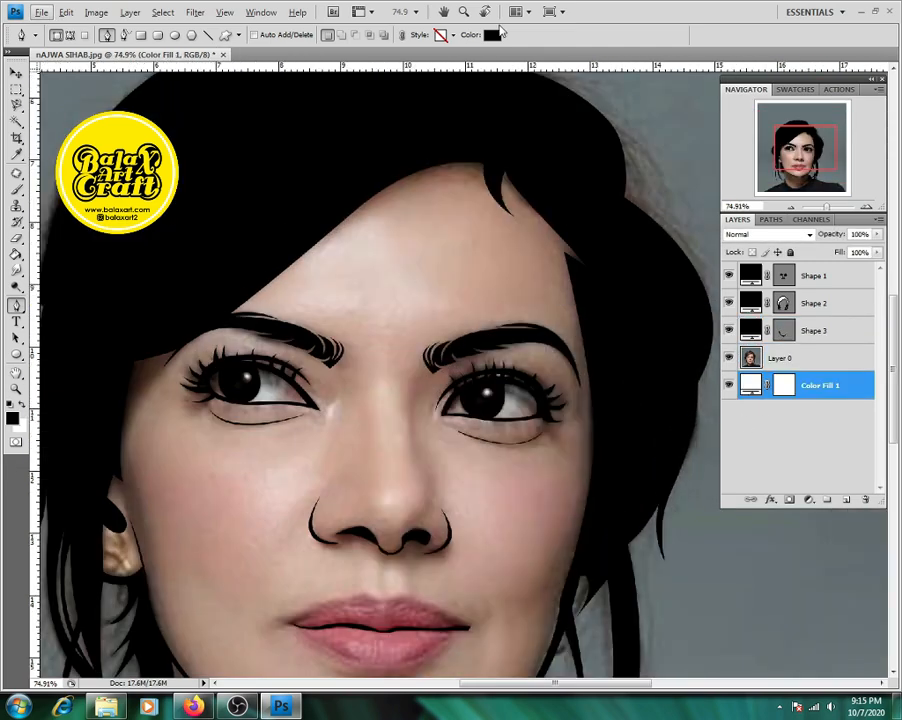
click(494, 36)
drag(521, 311, 453, 258)
click(828, 286)
scroll(592, 350, up, 2)
click(363, 418)
drag(453, 368, 491, 369)
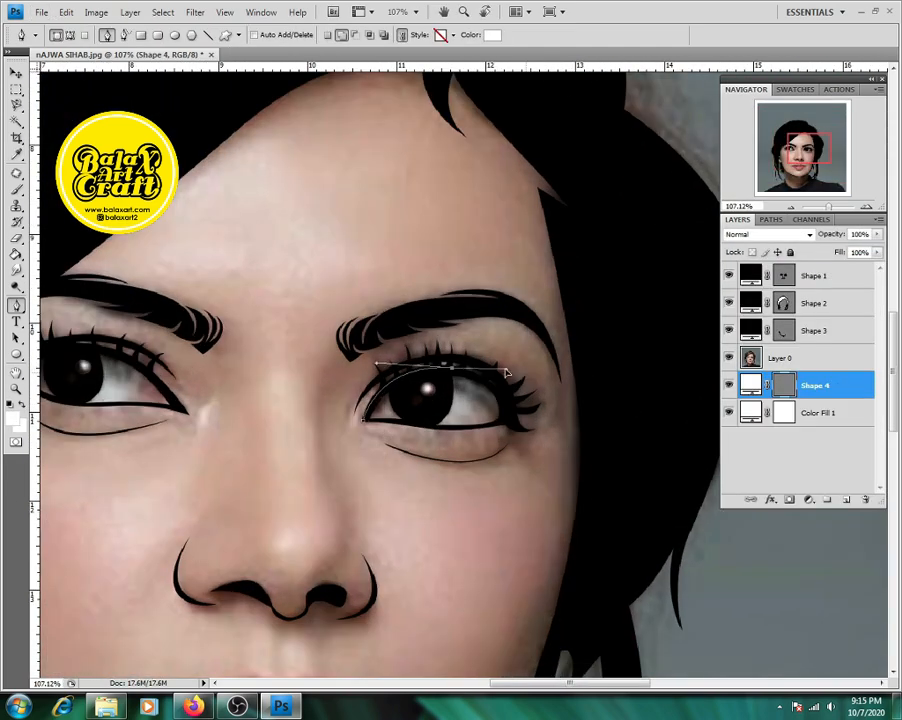
drag(408, 428, 357, 416)
alt+click(404, 428)
click(363, 419)
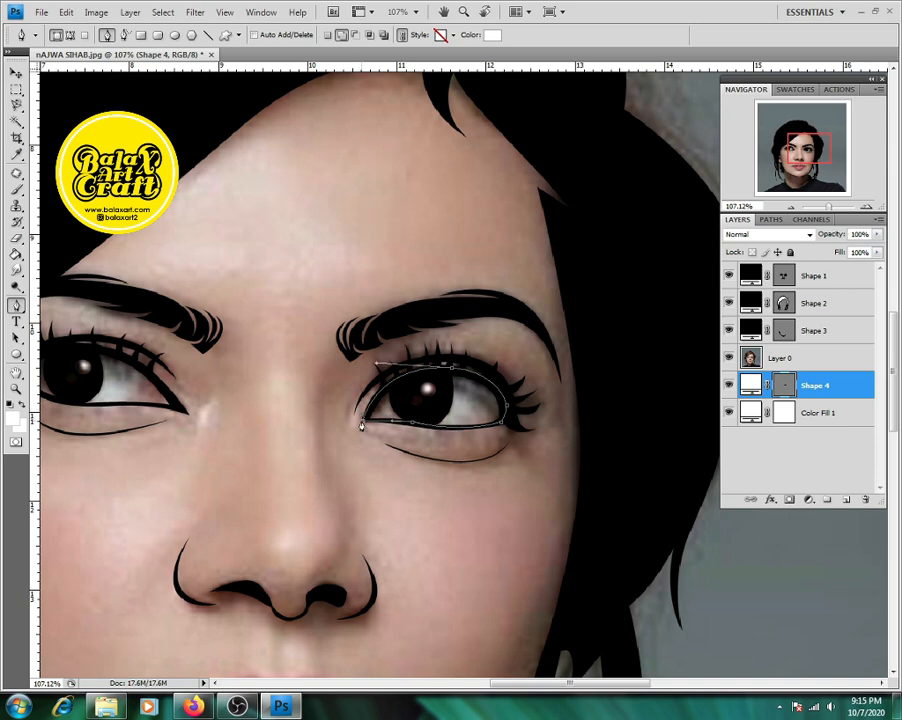
Step: Add the opening of the right eye to Shape 4 as a closed outline along the lids
drag(308, 443, 548, 430)
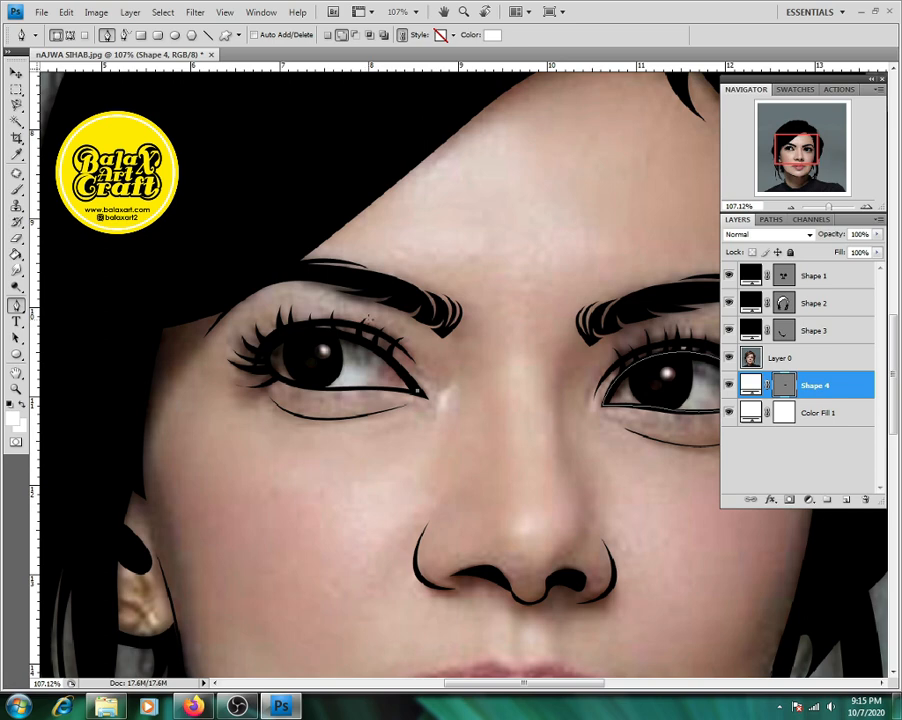
scroll(503, 268, down, 4)
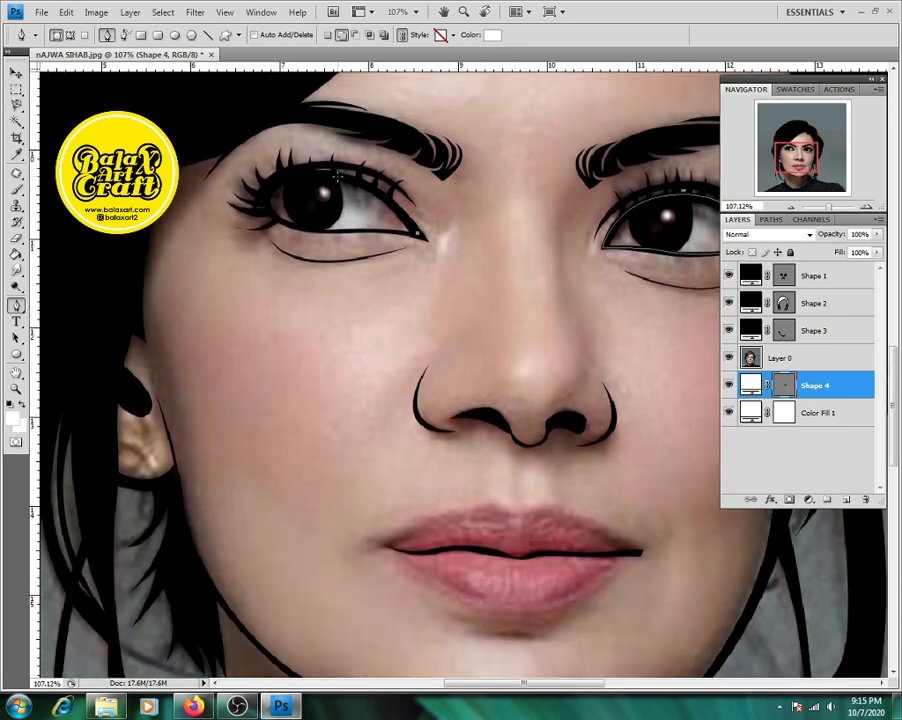
mouse_move(337, 176)
mouse_down()
mouse_move(282, 172)
mouse_move(266, 210)
mouse_up()
drag(320, 230, 358, 231)
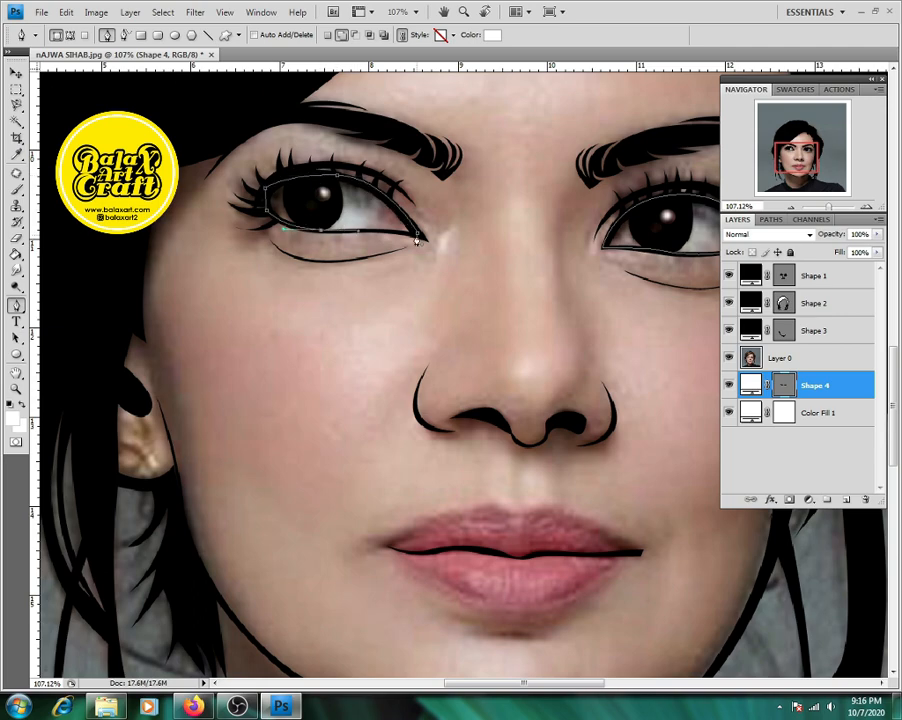
click(416, 238)
Step: Toggle Layer 0 off and on to check the eyes, and clip Layer 0 to Shape 4 with a clipping mask
scroll(454, 234, down, 4)
click(729, 358)
click(729, 358)
click(807, 361)
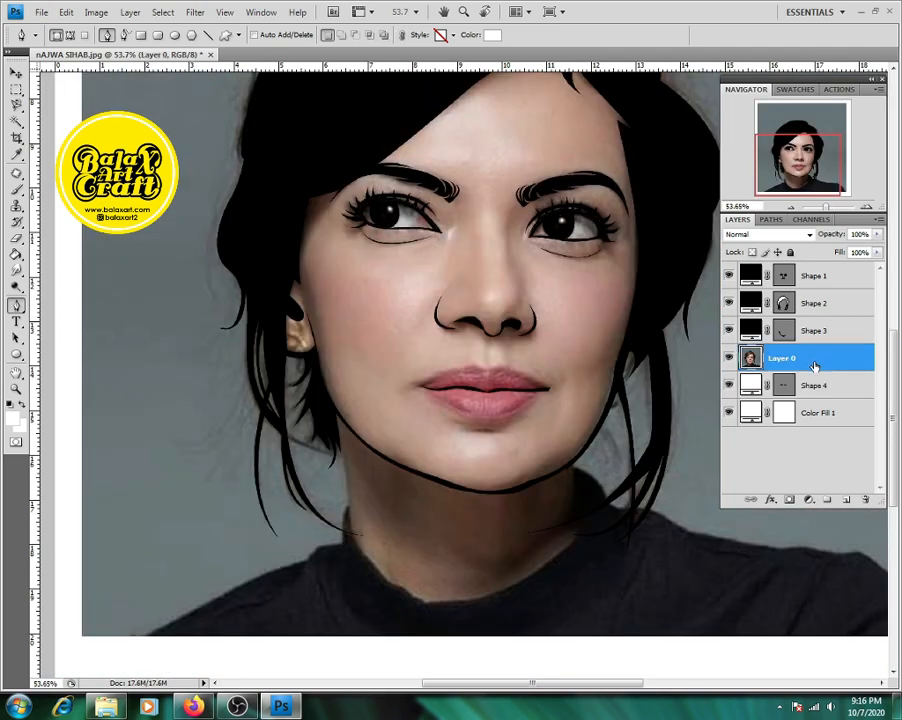
key(ctrl+alt+g)
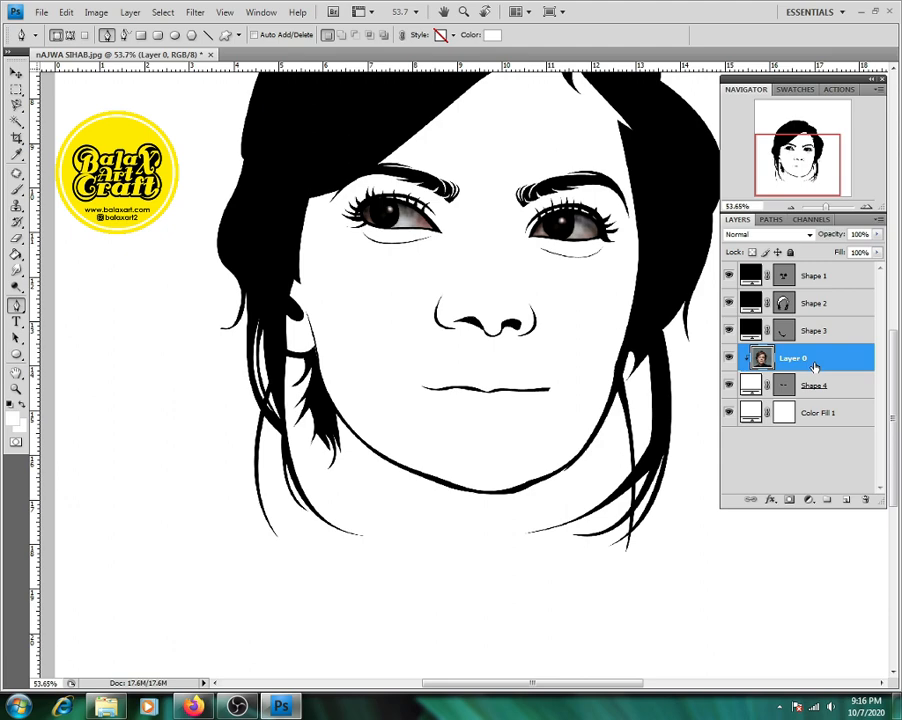
Step: Start a light grey (e5e5e5) shape above Shape 4 and outline a shadow area across the upper part of the right eye
scroll(562, 262, up, 3)
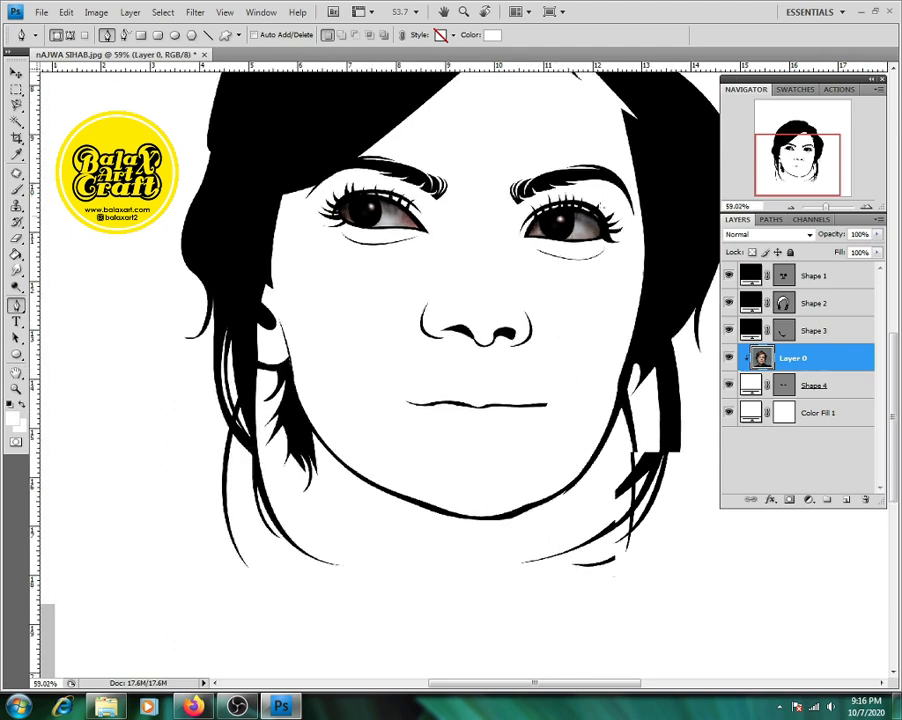
click(850, 385)
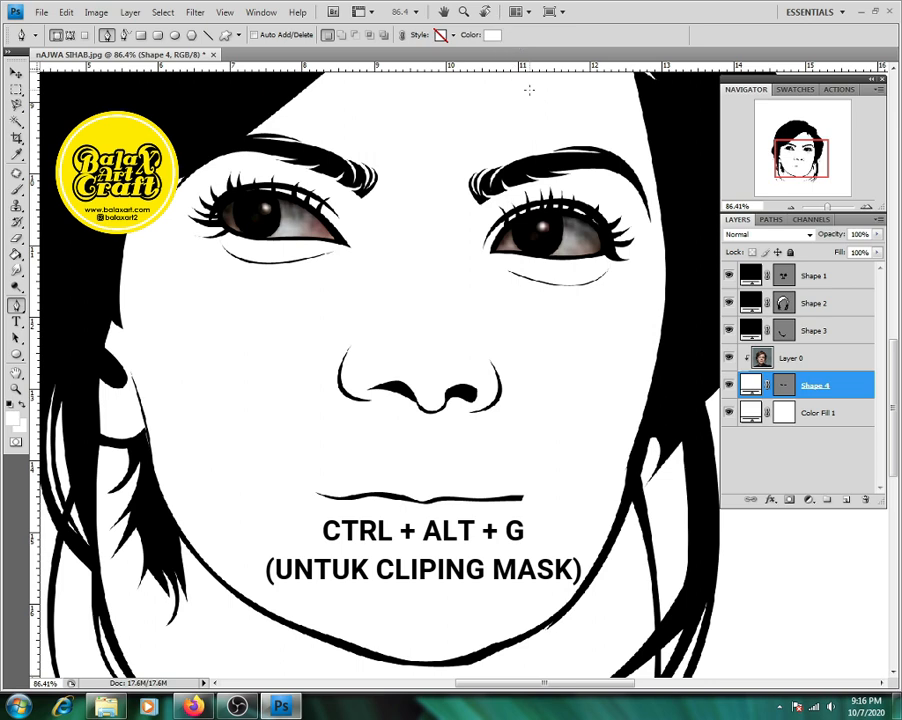
click(489, 35)
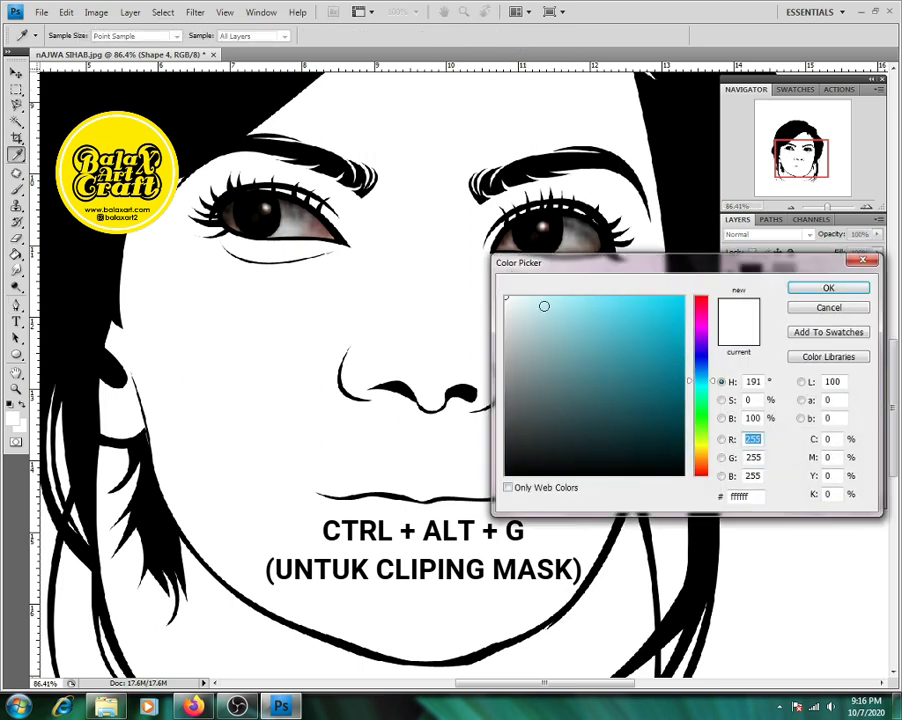
drag(544, 306, 487, 314)
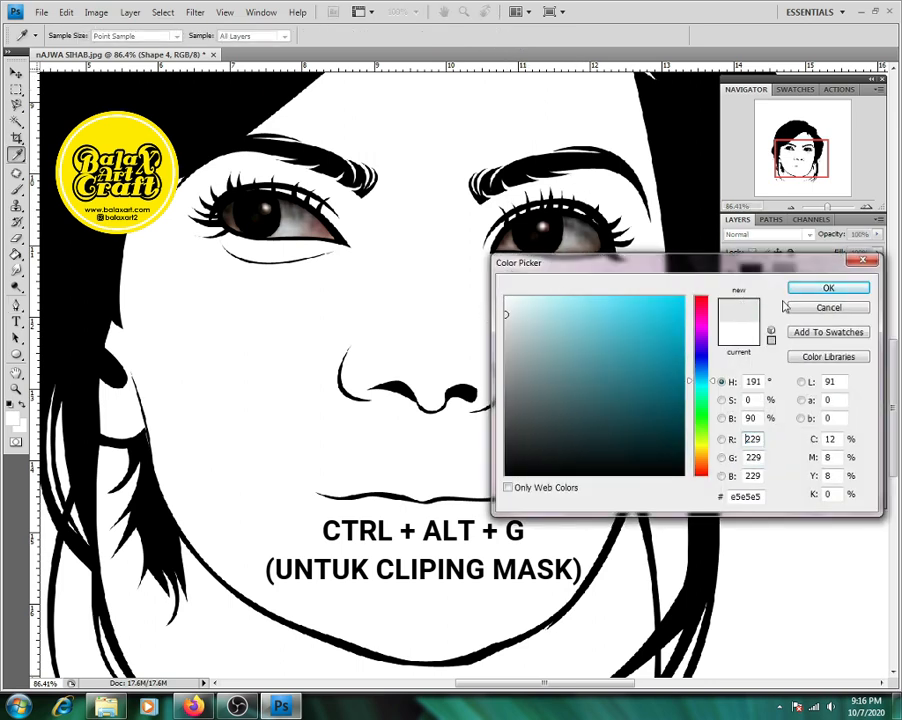
click(818, 288)
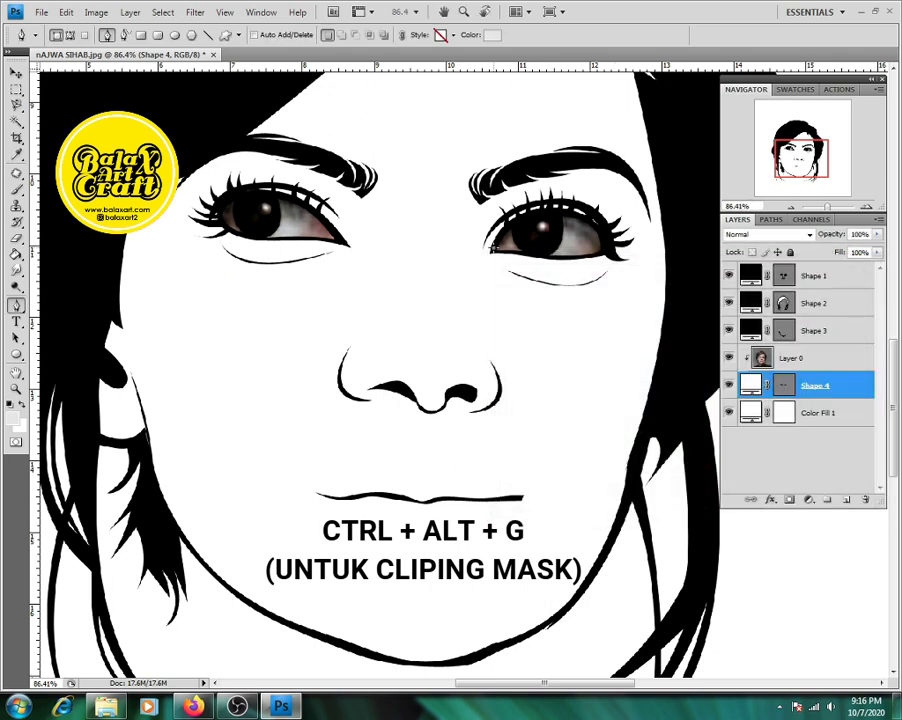
click(567, 243)
drag(596, 256, 633, 321)
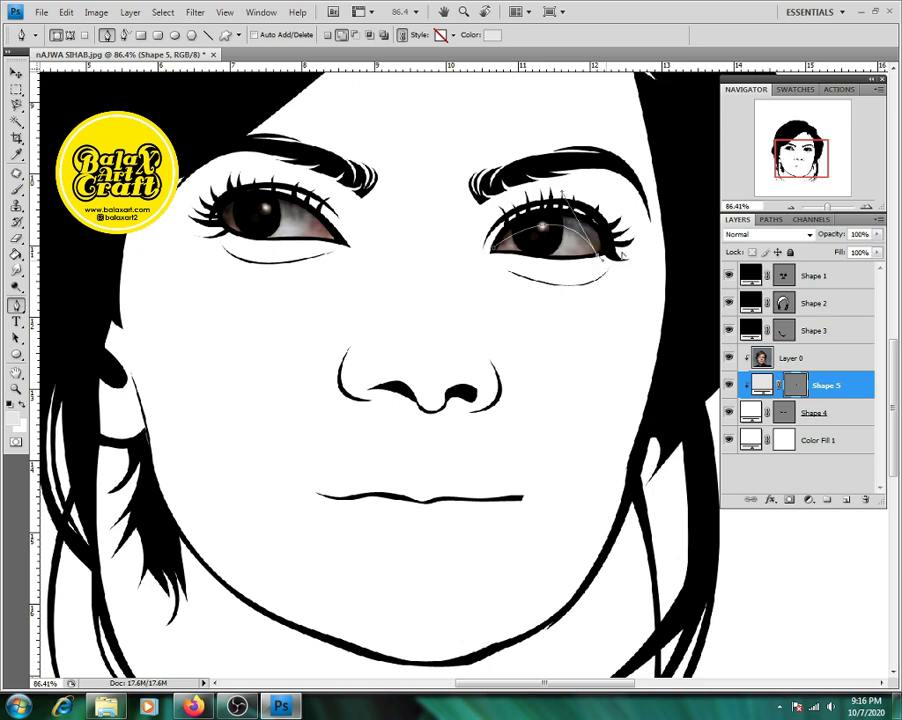
drag(621, 226, 465, 220)
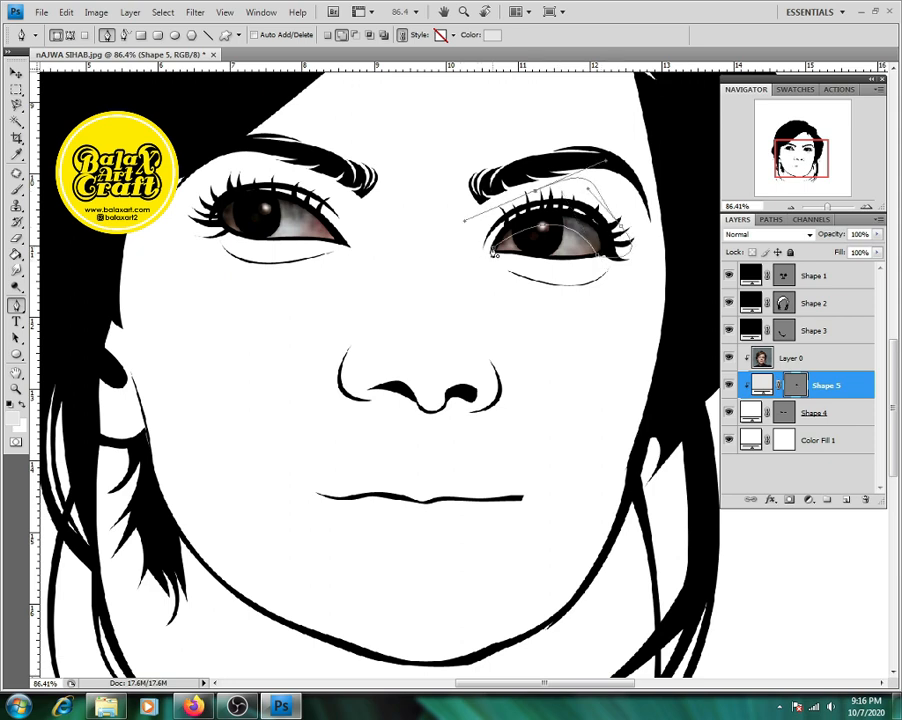
click(492, 253)
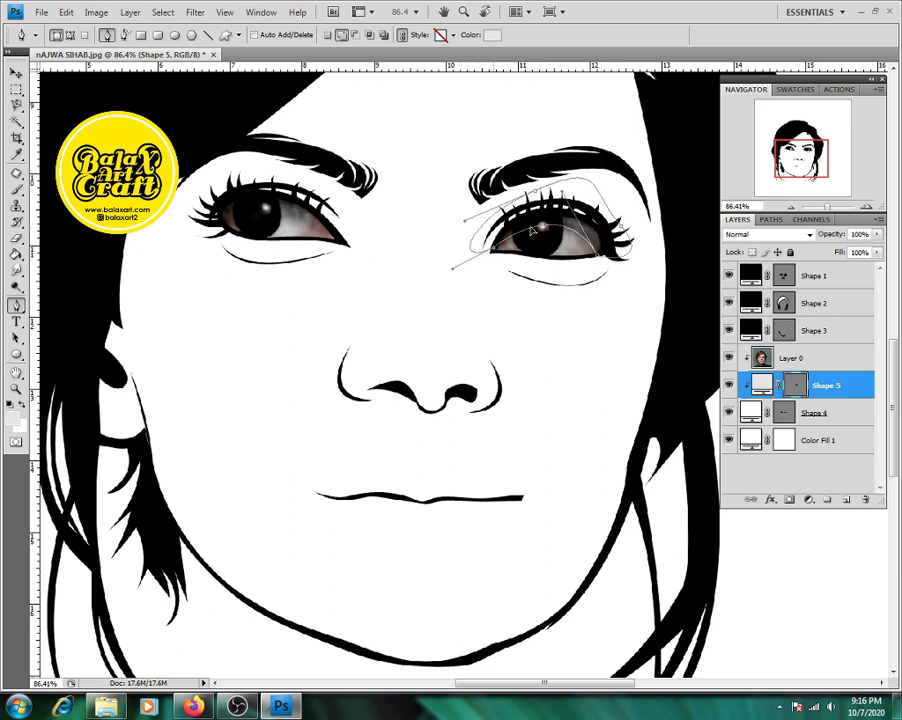
Step: Add a closed shadow outline over the upper part of the left eye to Shape 5
click(341, 35)
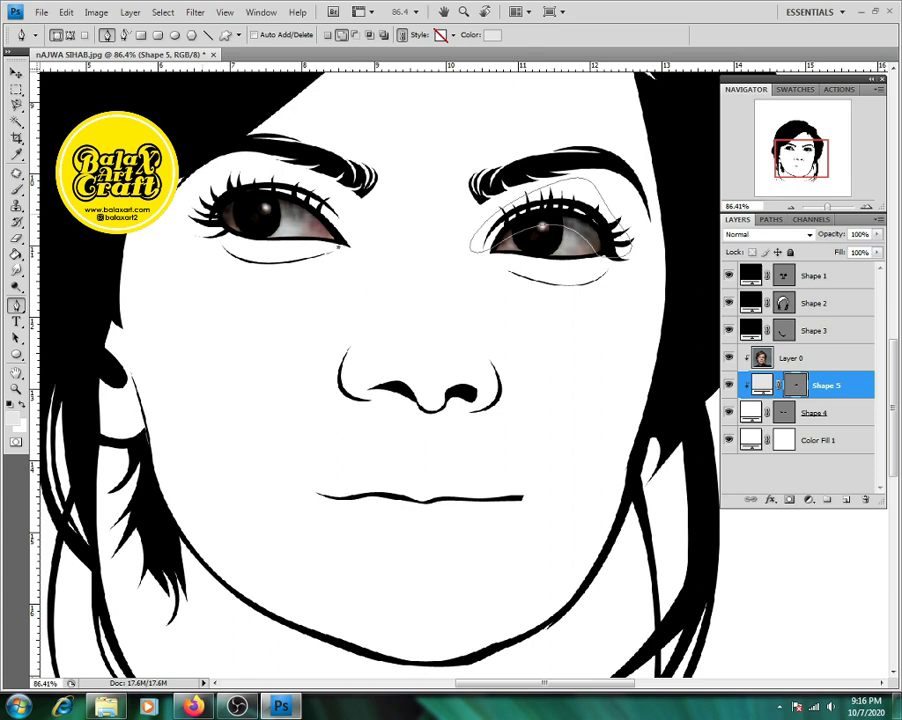
drag(199, 220, 136, 262)
drag(200, 152, 261, 140)
key(ctrl+z)
drag(352, 198, 383, 232)
click(336, 246)
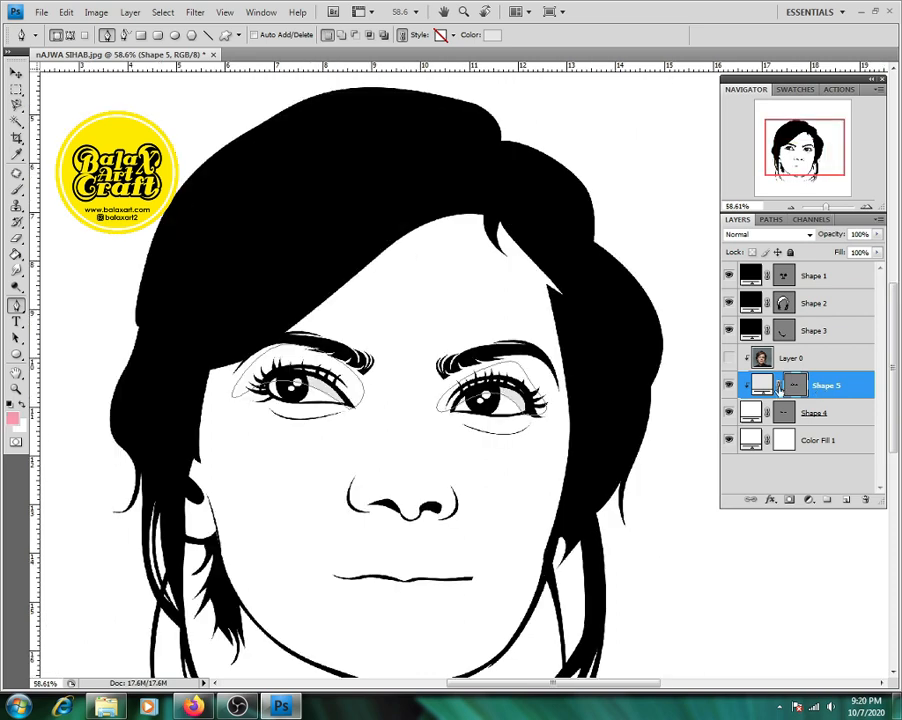
Step: Move Layer 0 below Shape 4, directly above Color Fill 1
scroll(540, 475, down, 3)
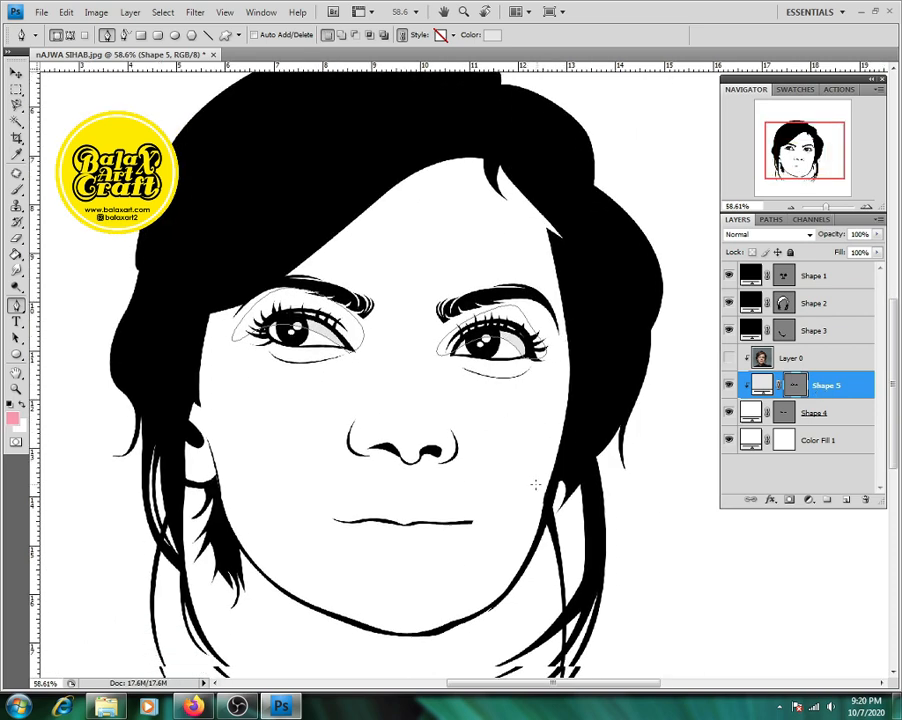
click(827, 361)
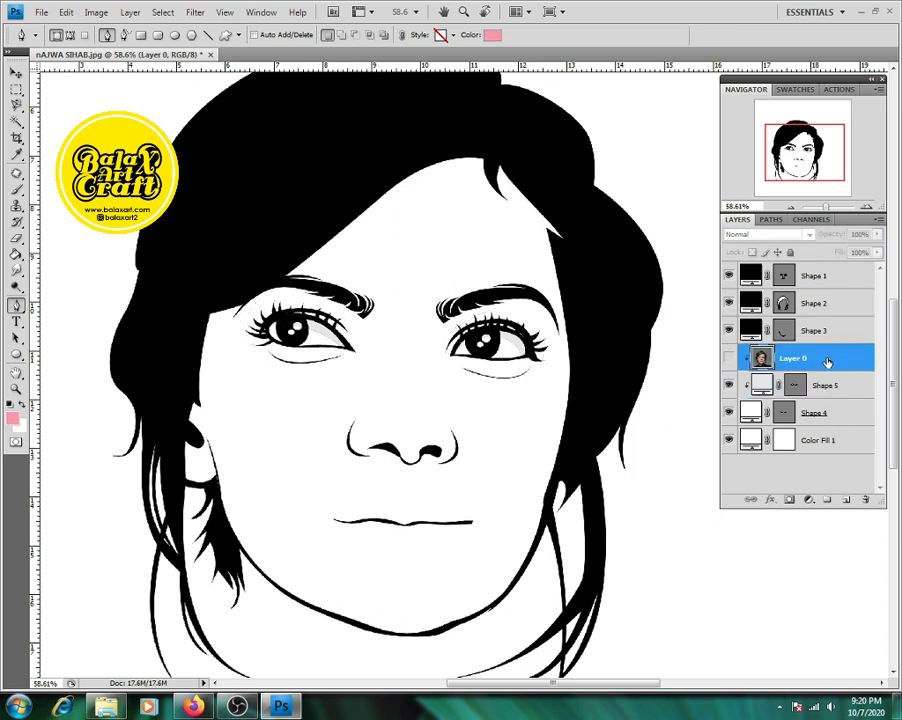
drag(827, 361, 839, 409)
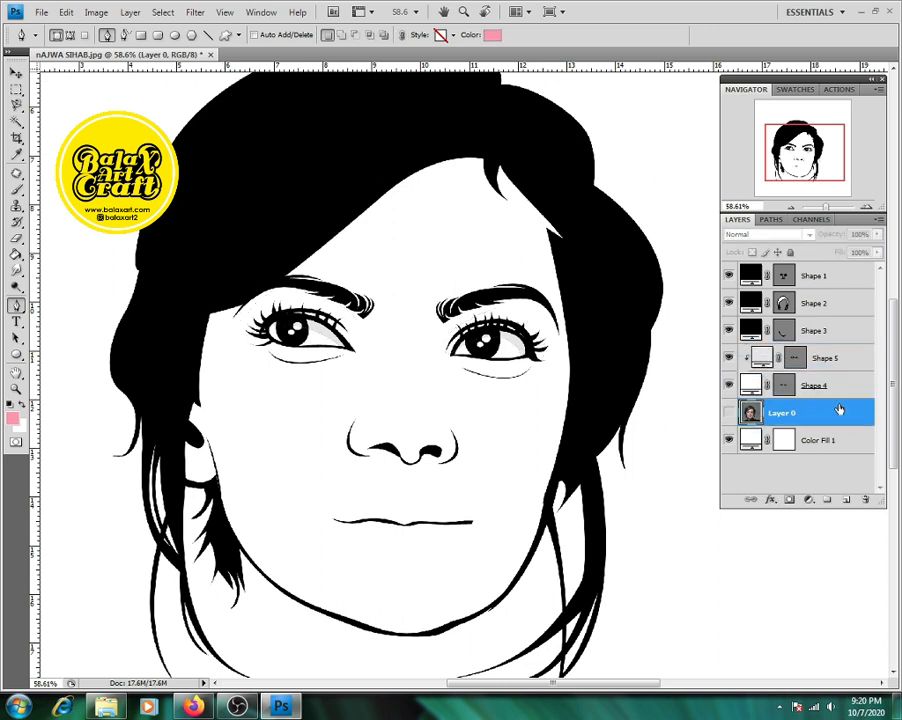
Step: Group Shape 1, Shape 2 and Shape 3 and name the group LINE
click(822, 384)
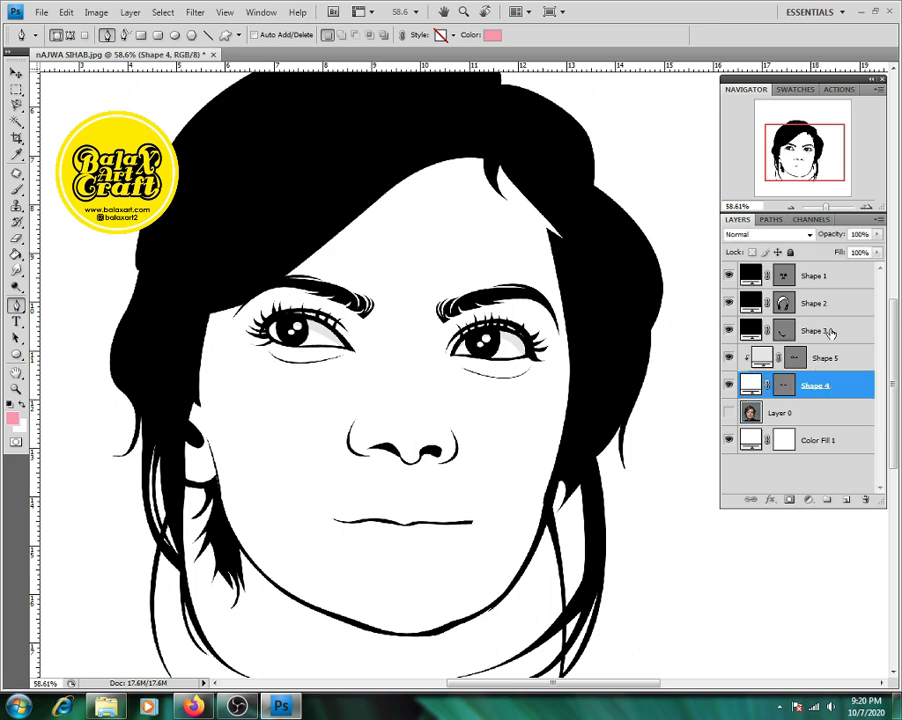
click(822, 331)
shift+click(833, 276)
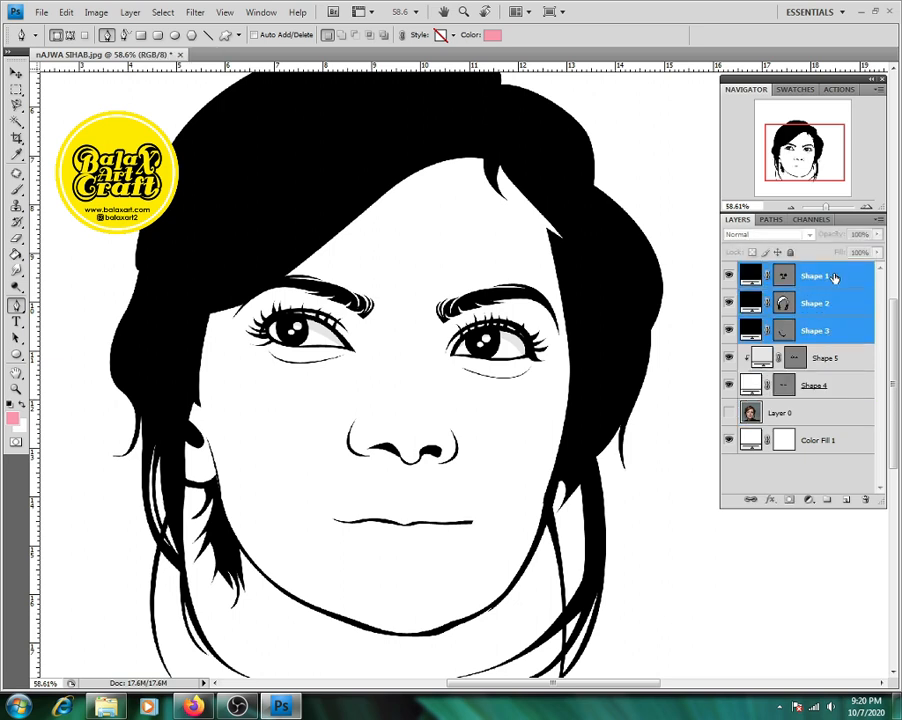
key(ctrl+g)
double_click(783, 271)
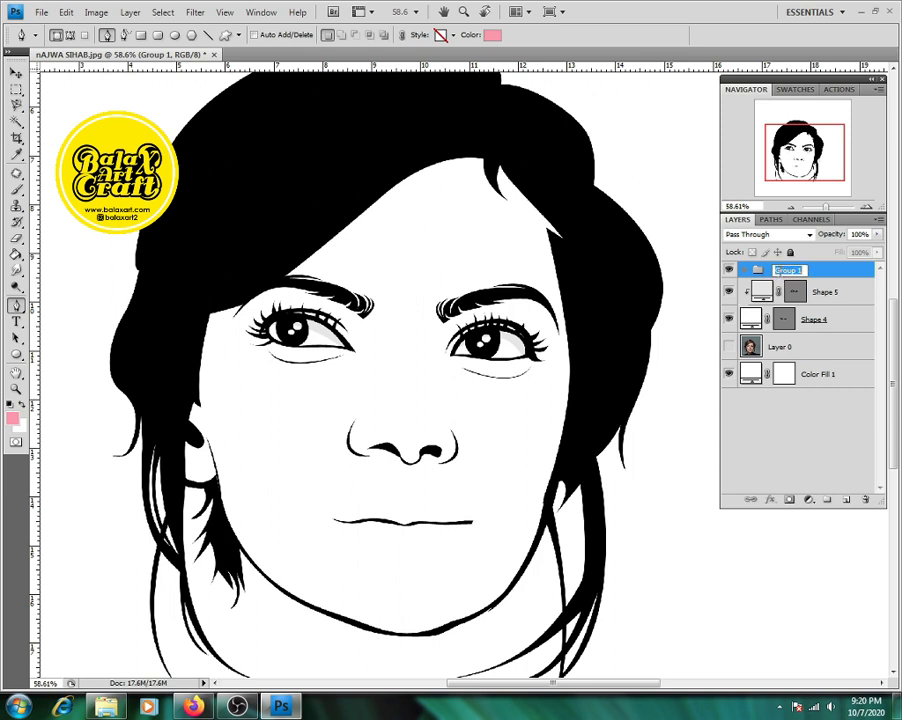
text(E)
text(L)
Step: Group Shape 5 and Shape 4 and name the group MATA
click(836, 294)
shift+click(849, 322)
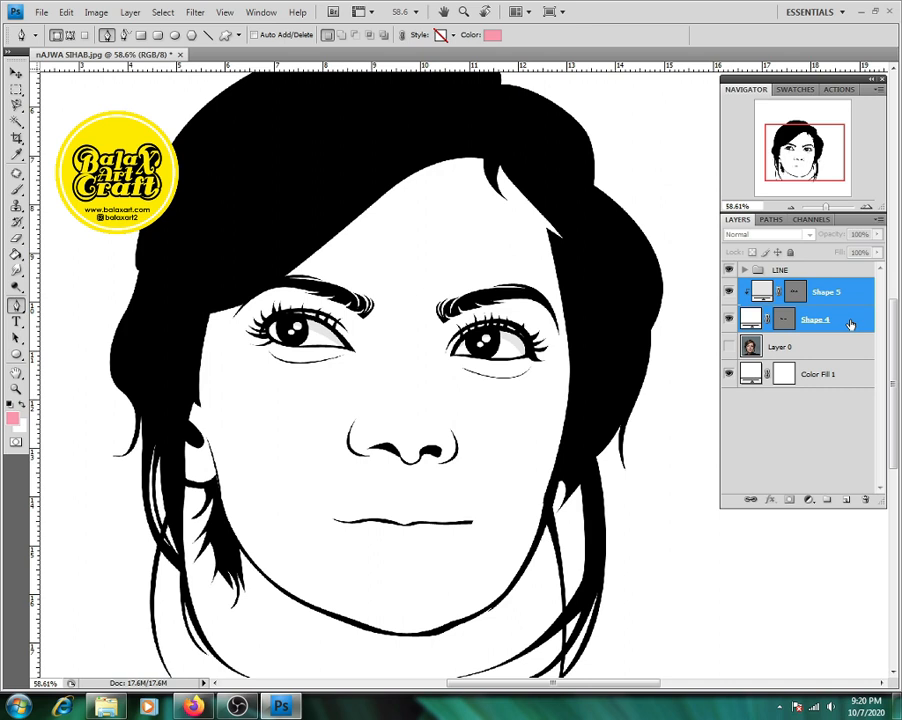
key(ctrl+g)
double_click(789, 287)
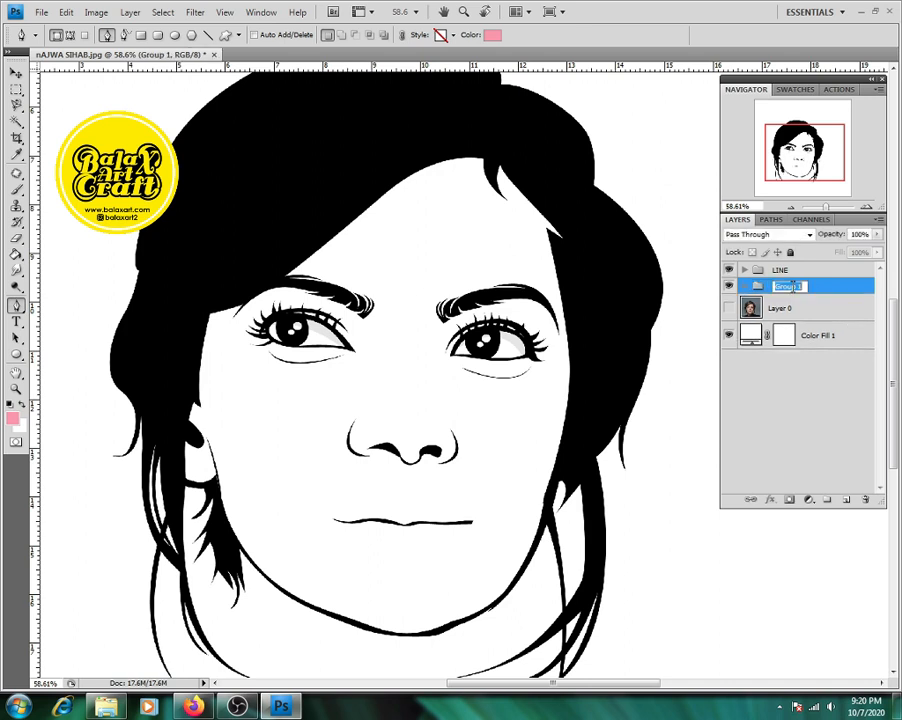
text(mATA)
key(Return)
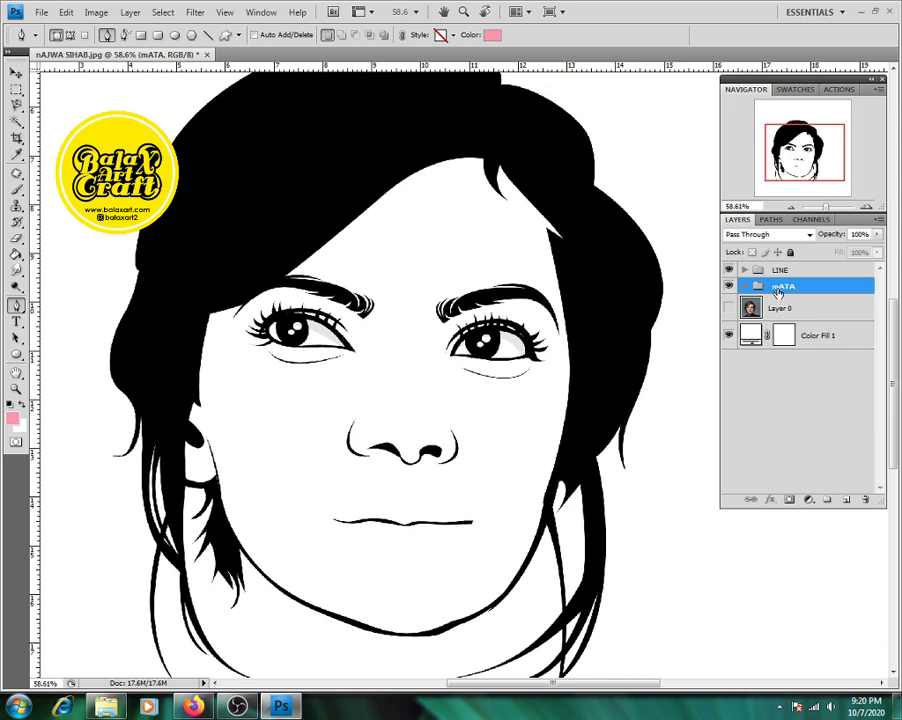
double_click(778, 290)
click(777, 287)
key(BackSpace)
text(M)
Step: Show Layer 0, select Color Fill 1 and pick the red swatch af3738 as the colour for new shapes
click(793, 307)
click(729, 307)
click(825, 336)
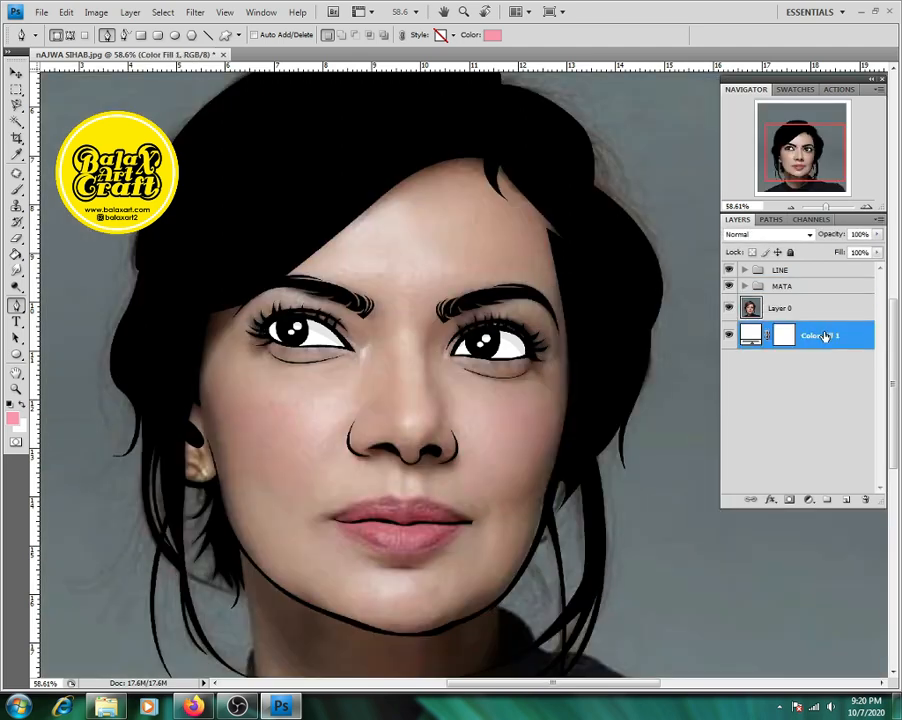
double_click(750, 336)
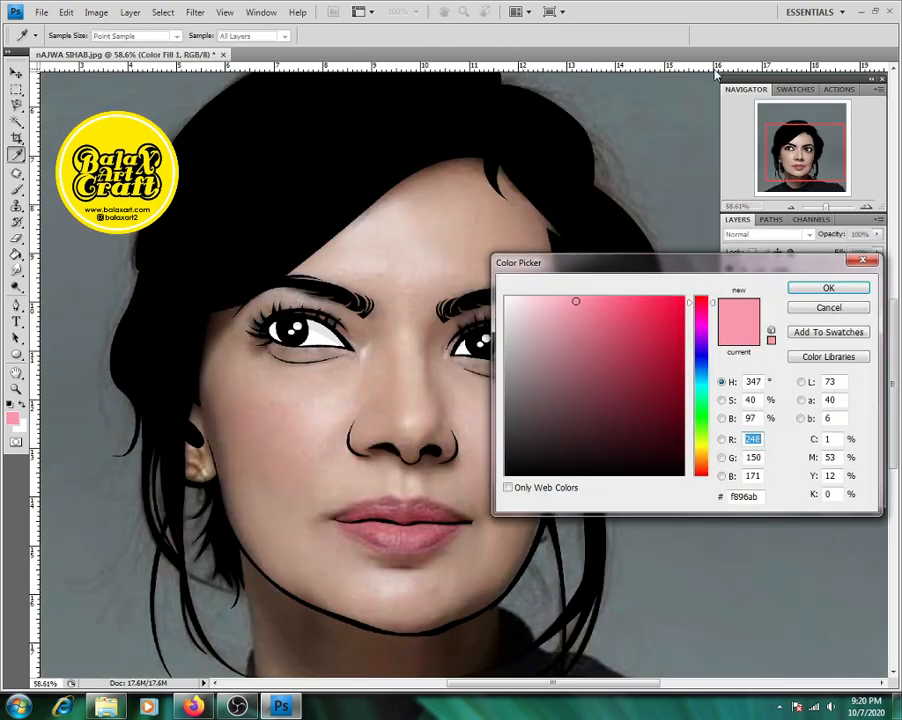
click(796, 89)
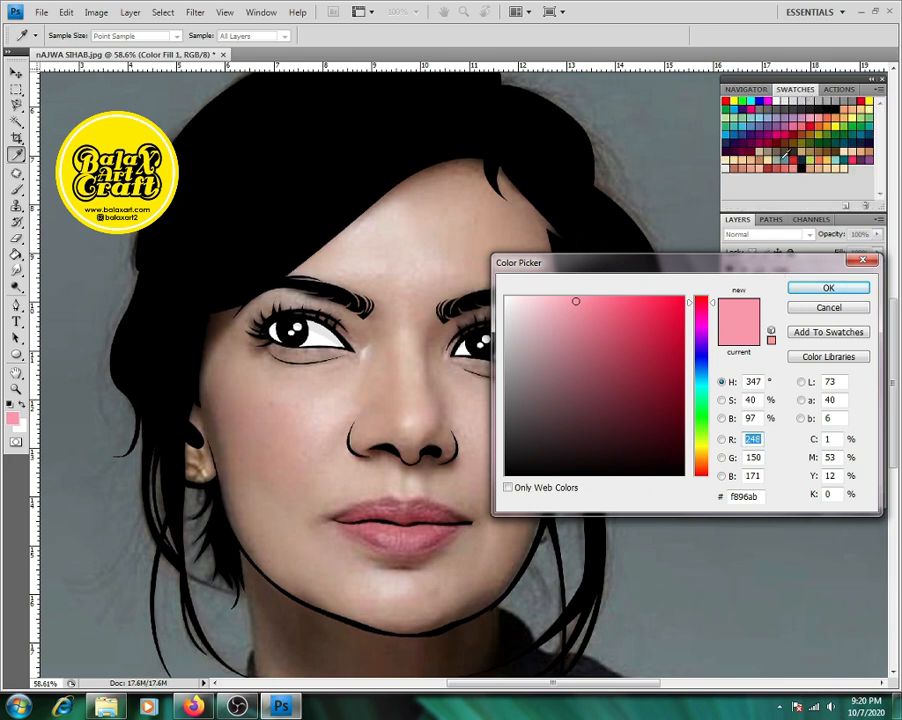
click(772, 162)
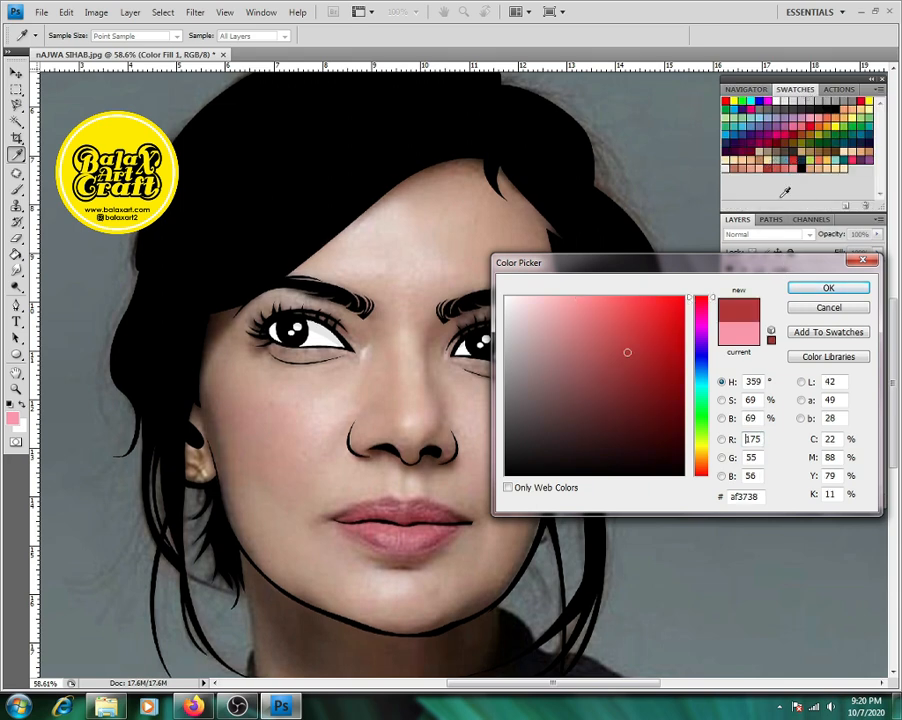
click(827, 287)
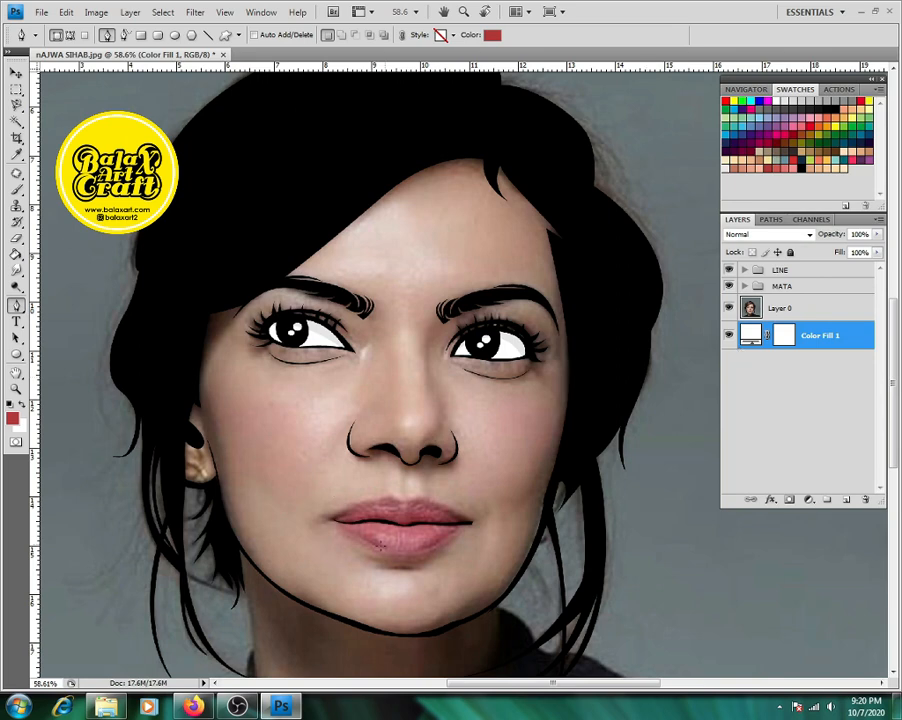
Step: Trace the outer contour of both lips as a closed red shape above Color Fill 1
scroll(378, 546, up, 5)
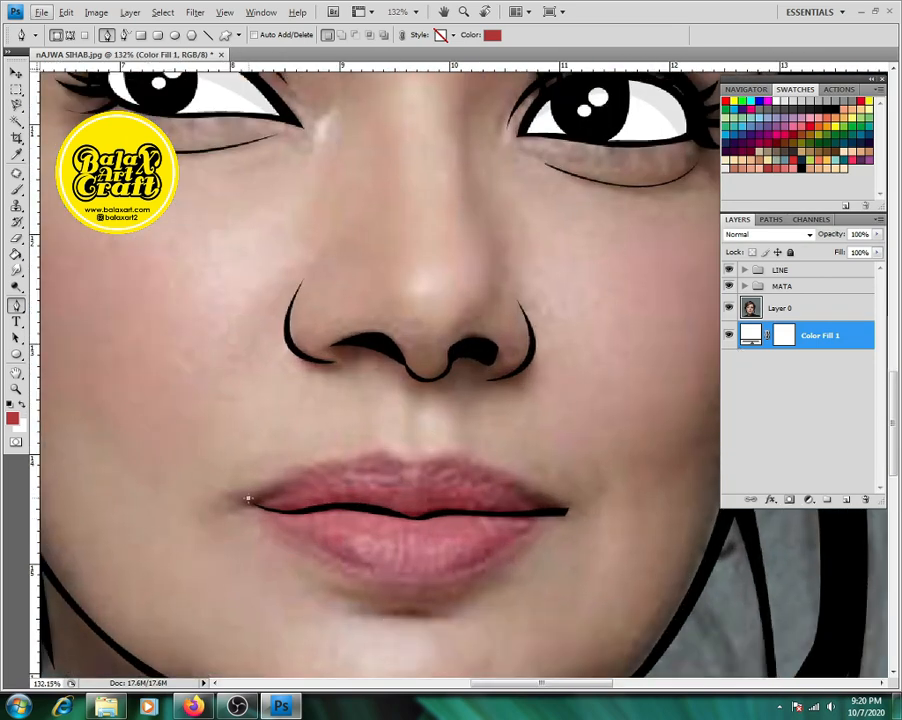
click(248, 498)
drag(339, 459, 444, 456)
key(ctrl+z)
drag(500, 471, 537, 489)
click(563, 513)
click(539, 514)
drag(417, 585, 332, 586)
click(287, 534)
click(262, 510)
click(248, 498)
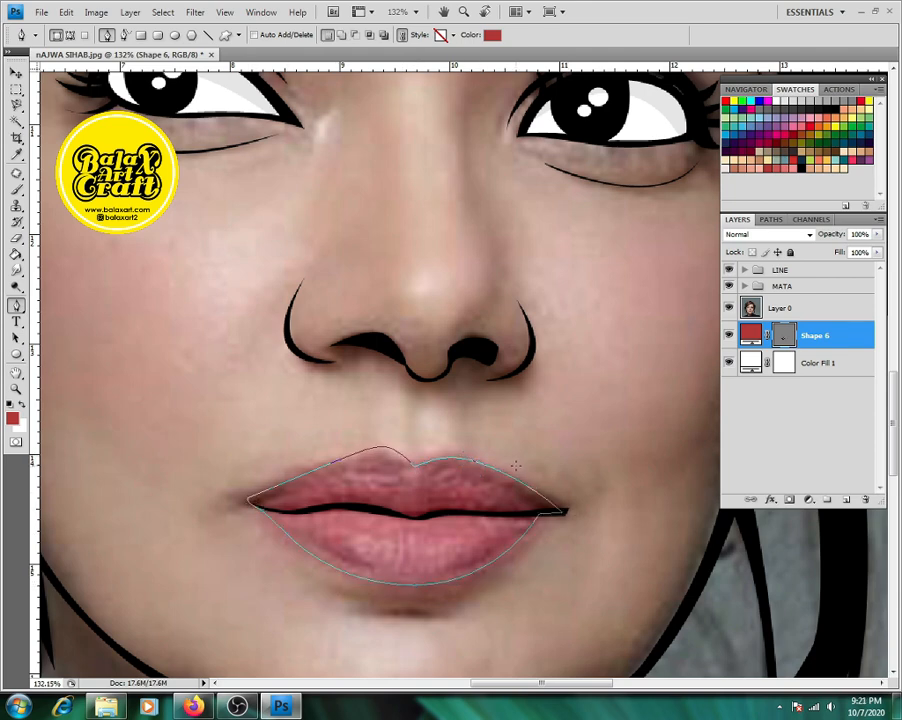
Step: Adjust the lip outline's points and curves at the upper lip's peaks and the right mouth corner
ctrl+click(379, 447)
ctrl+drag(339, 459, 313, 467)
ctrl+drag(403, 455, 429, 458)
ctrl+drag(540, 515, 546, 515)
ctrl+click(457, 554)
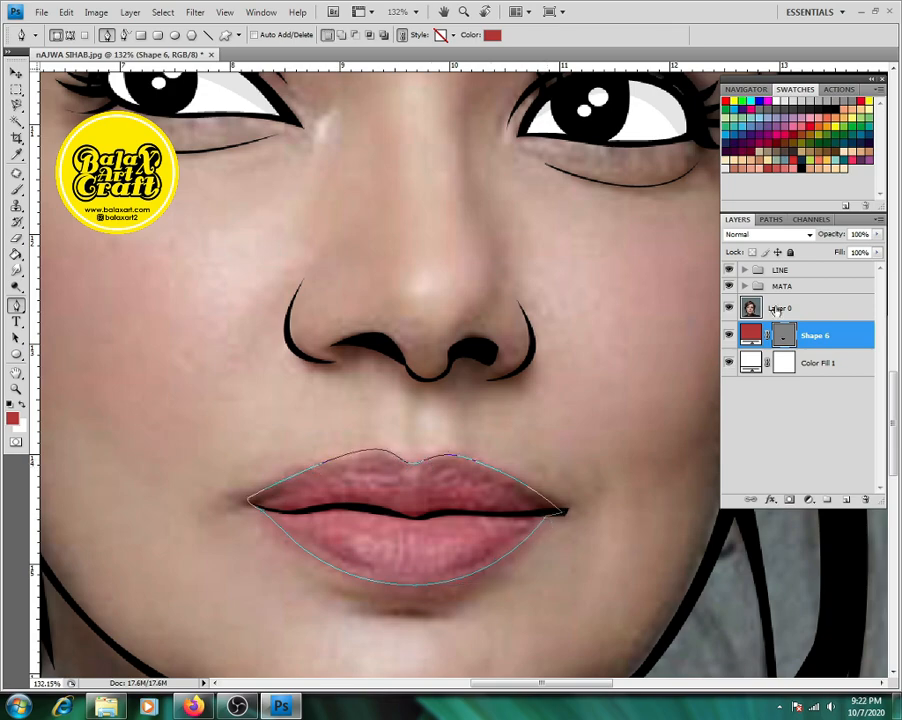
Step: Hide Layer 0 to check the lips, show it again and clip it to Shape 6 with a clipping mask
click(775, 309)
click(729, 308)
scroll(546, 413, down, 5)
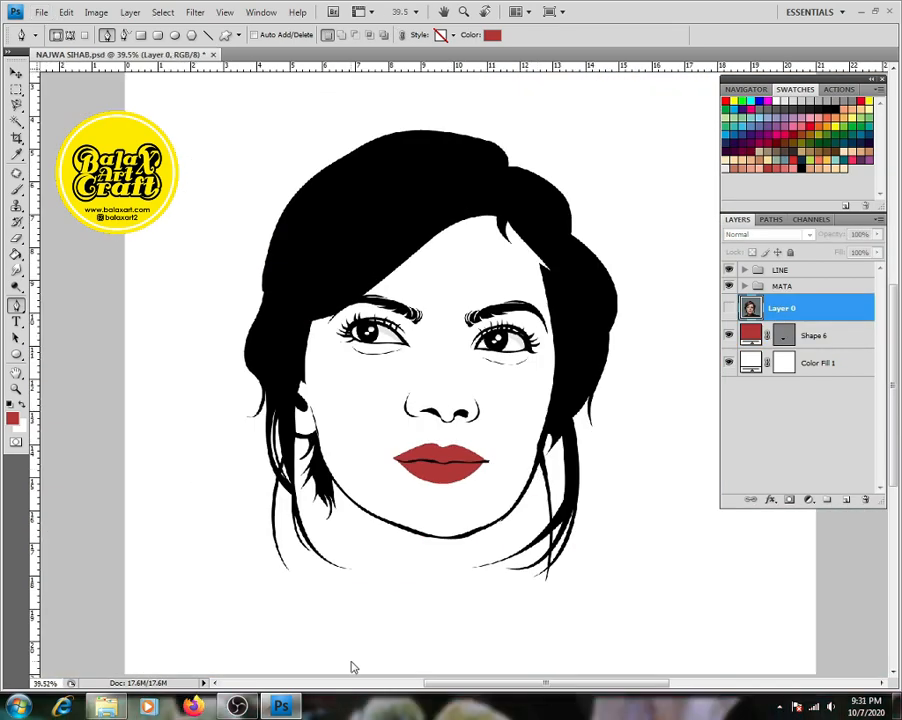
click(729, 308)
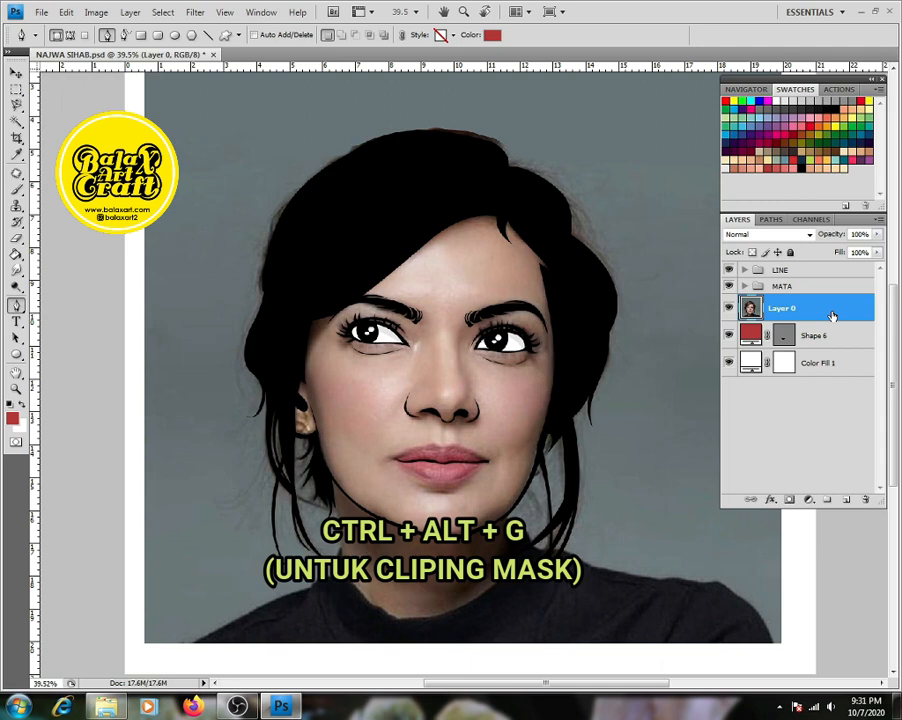
key(ctrl+alt+g)
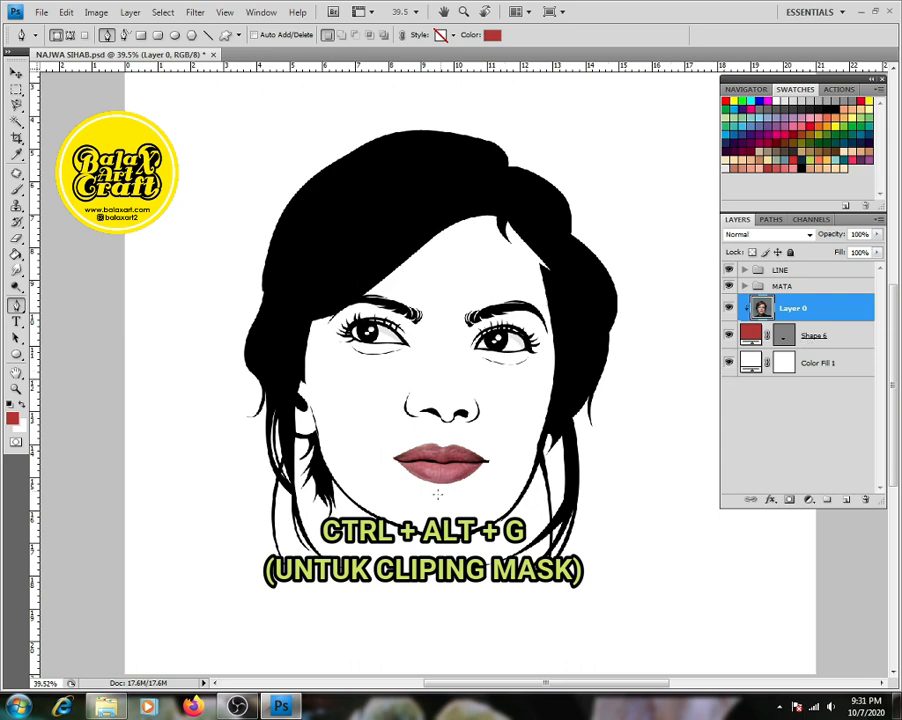
Step: Add a Posterize adjustment with 6 levels above Layer 0, lower its opacity to 27% and clip it to the layers below
scroll(509, 459, up, 12)
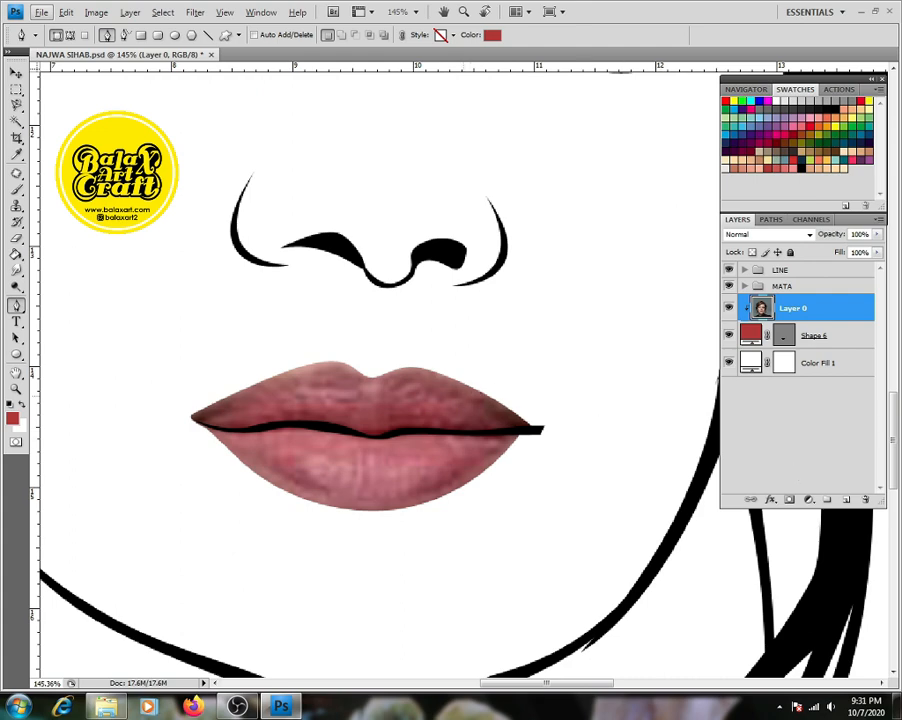
scroll(456, 398, down, 1)
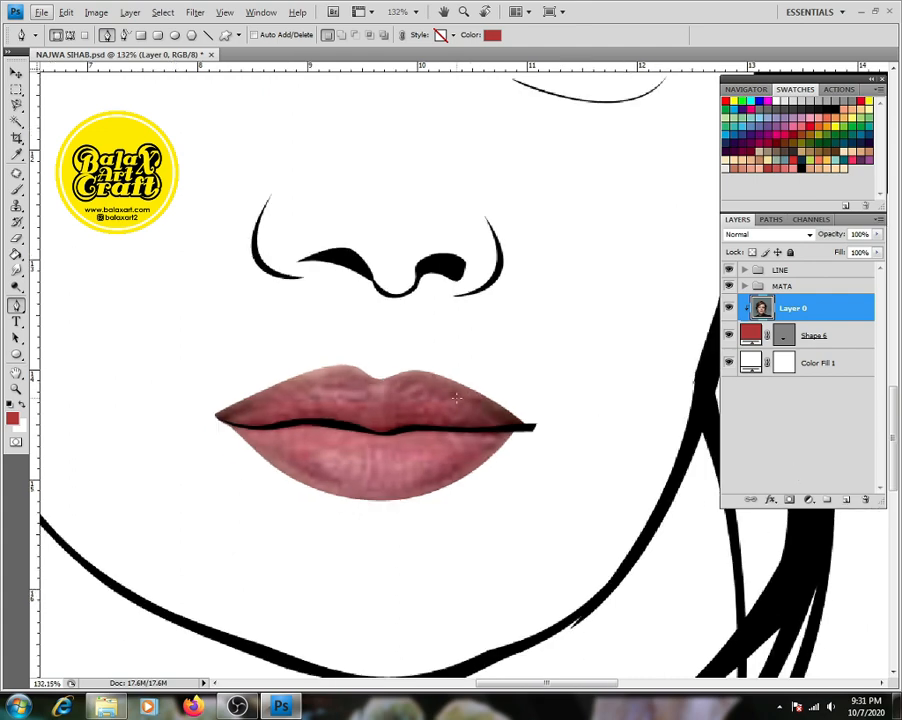
scroll(456, 398, up, 1)
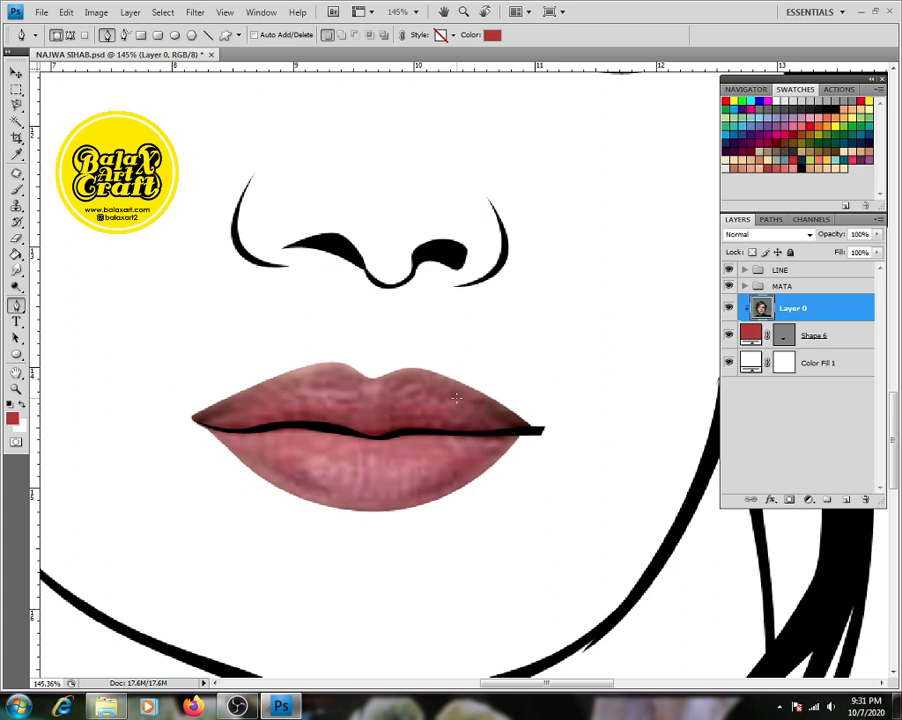
scroll(456, 398, up, 1)
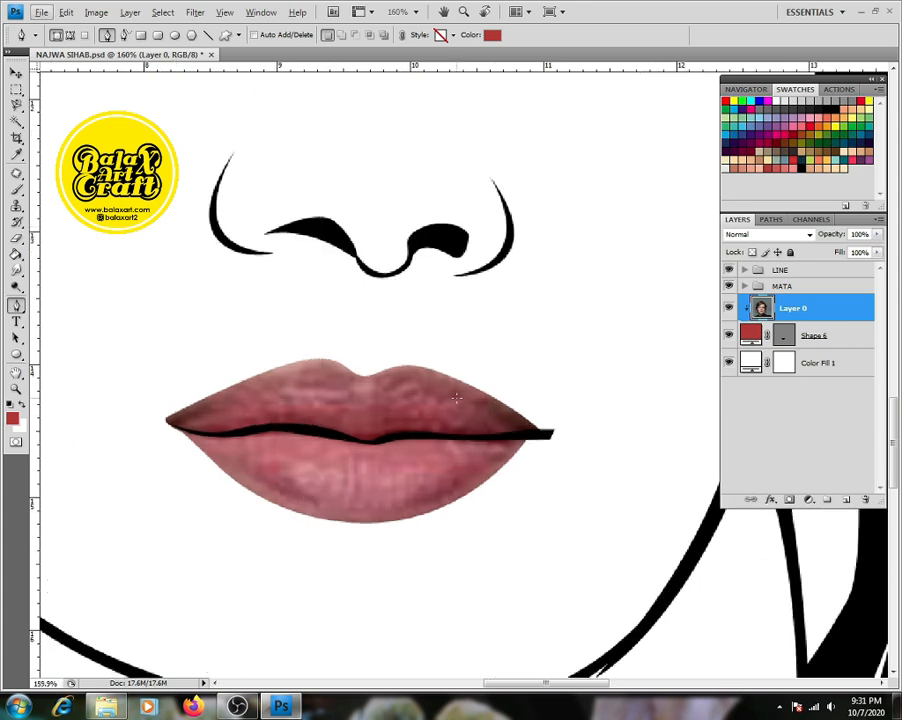
click(808, 500)
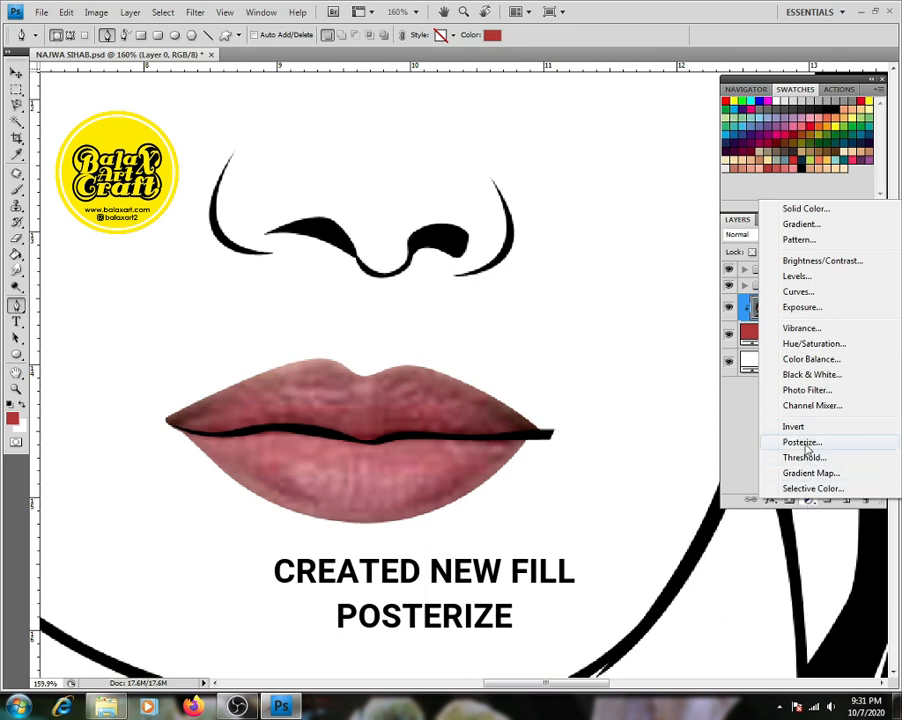
click(802, 442)
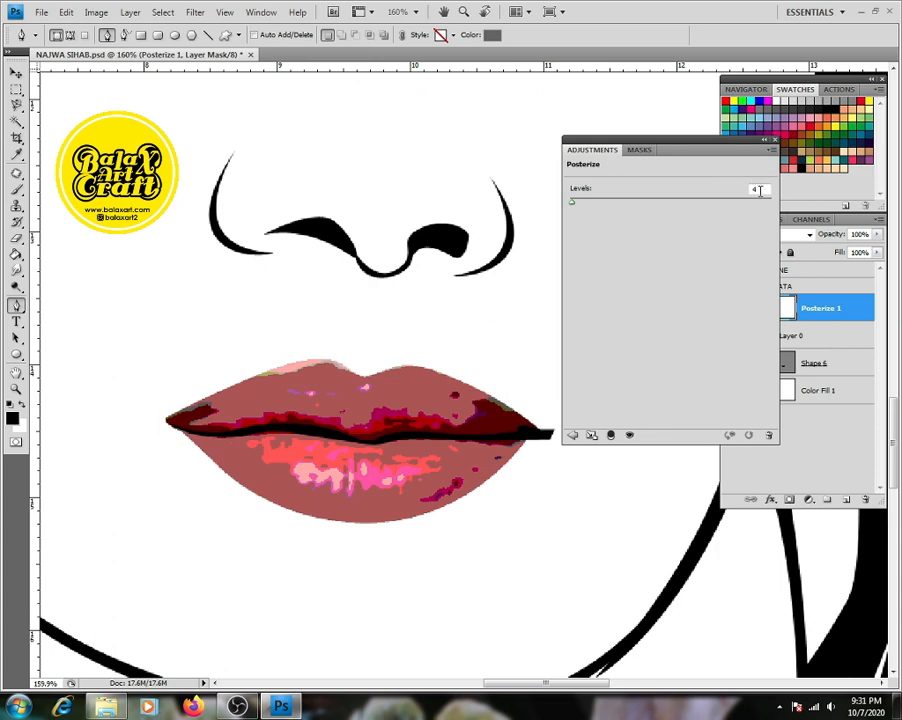
drag(574, 203, 575, 207)
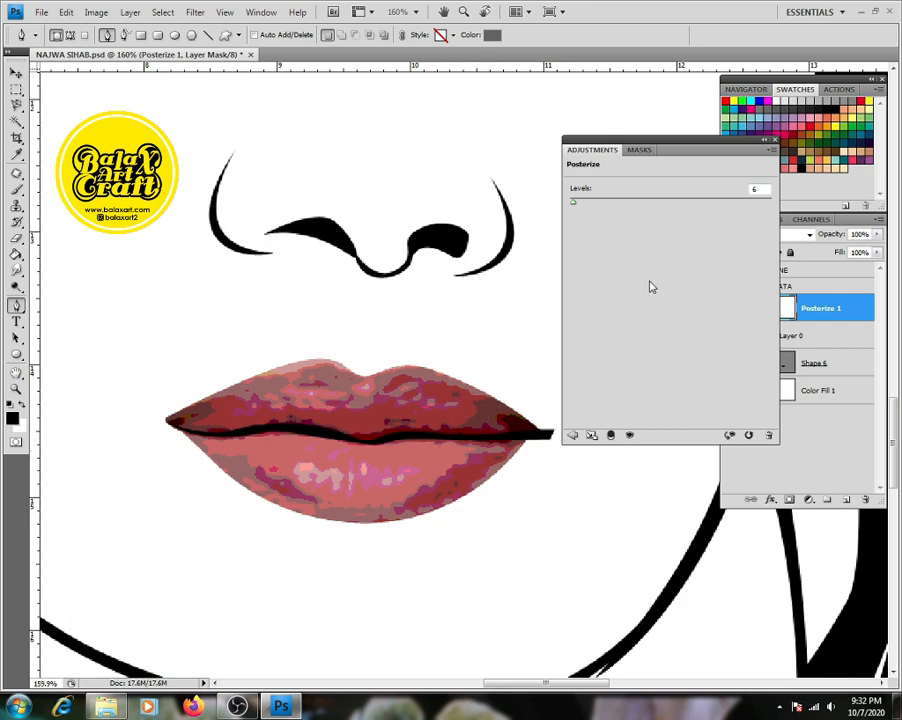
click(775, 141)
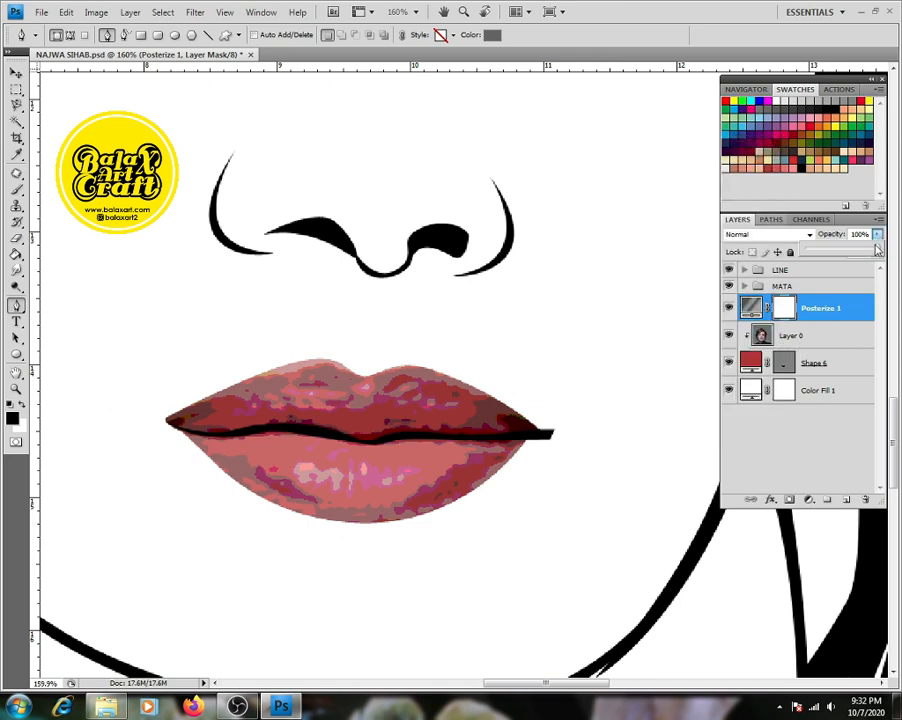
drag(877, 234, 827, 253)
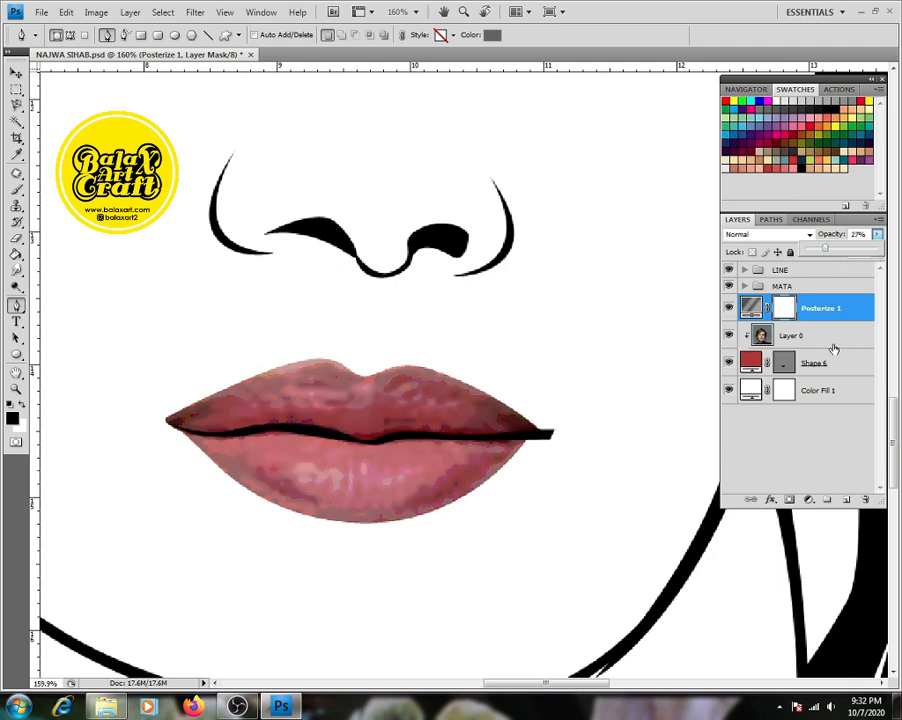
key(ctrl+alt+g)
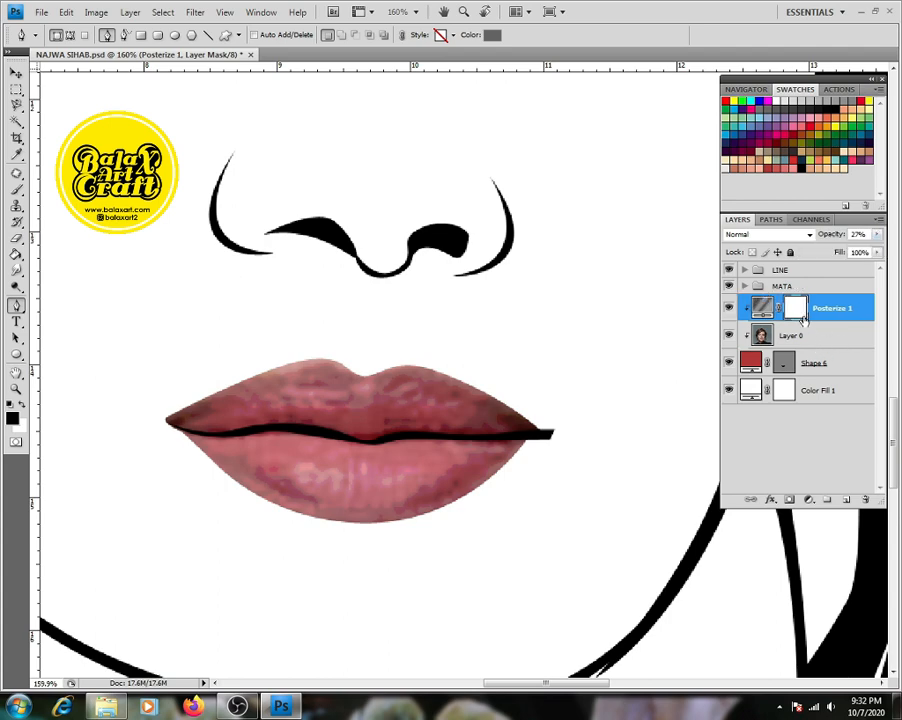
Step: Draw a closed light pink f29091 highlight shape across the middle of the lower lip, directly above Shape 6
click(839, 364)
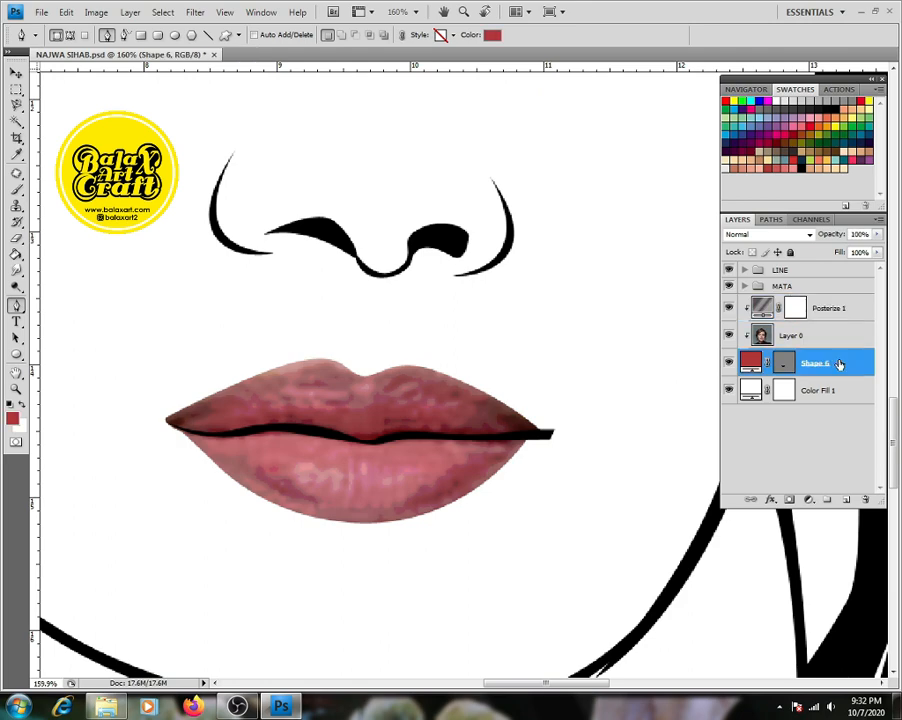
click(492, 37)
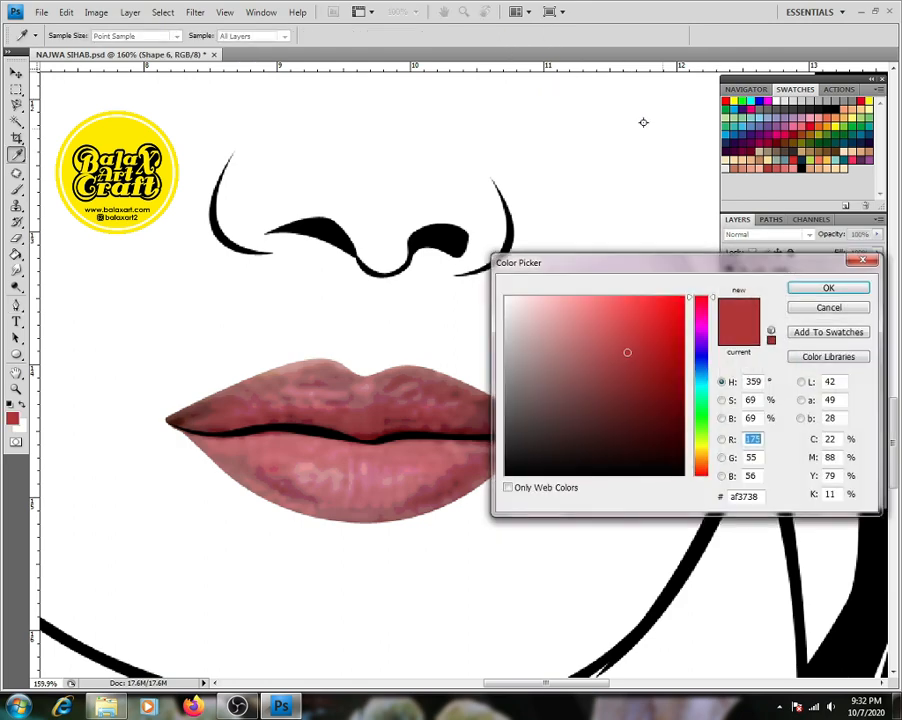
click(799, 161)
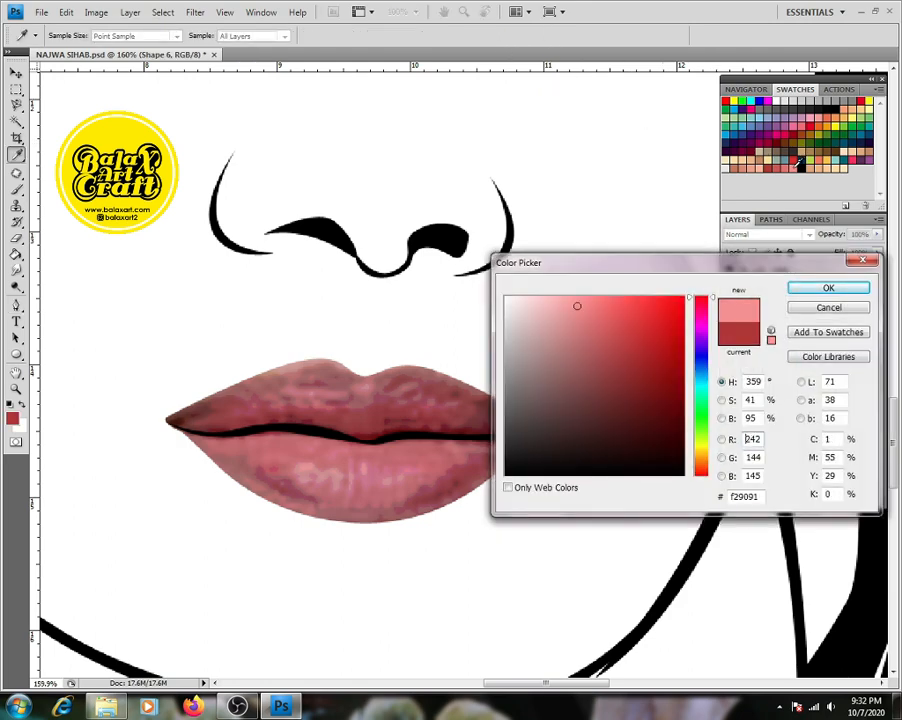
click(829, 288)
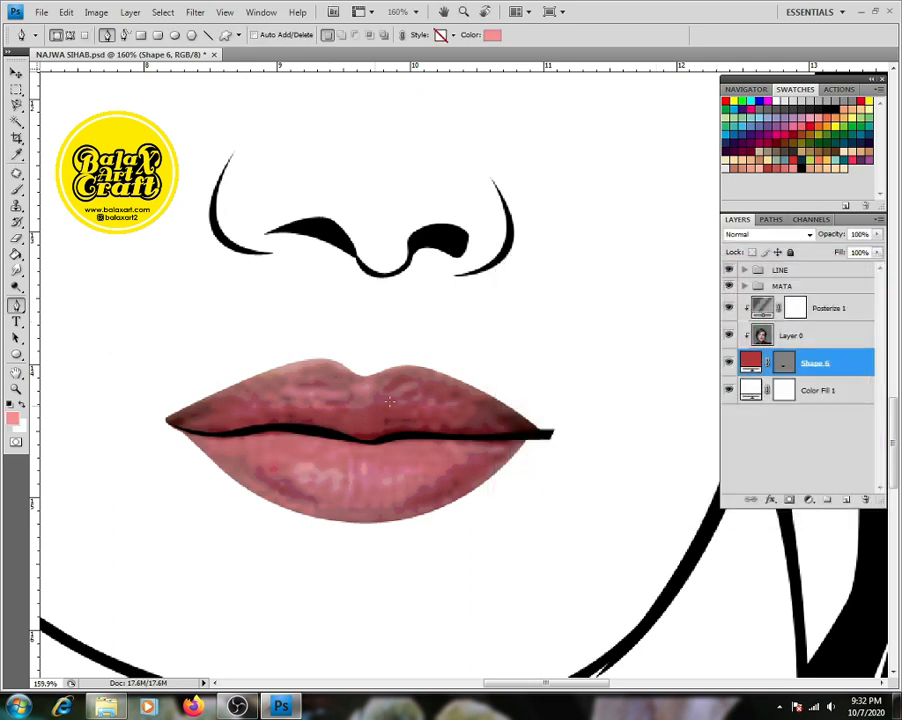
click(425, 466)
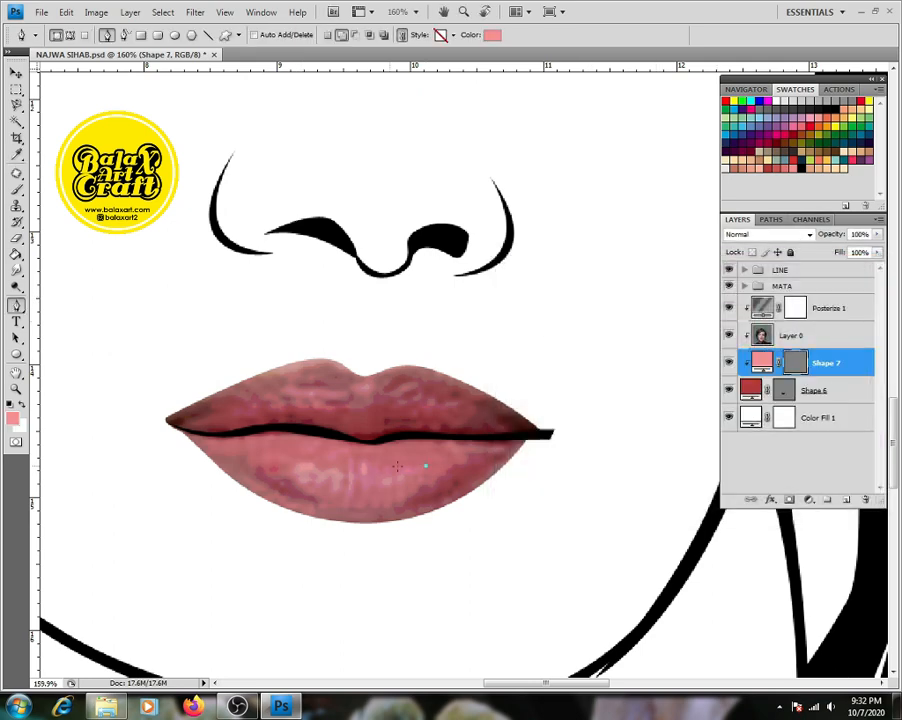
click(353, 459)
click(333, 465)
click(313, 458)
click(290, 447)
drag(317, 483, 348, 488)
click(424, 466)
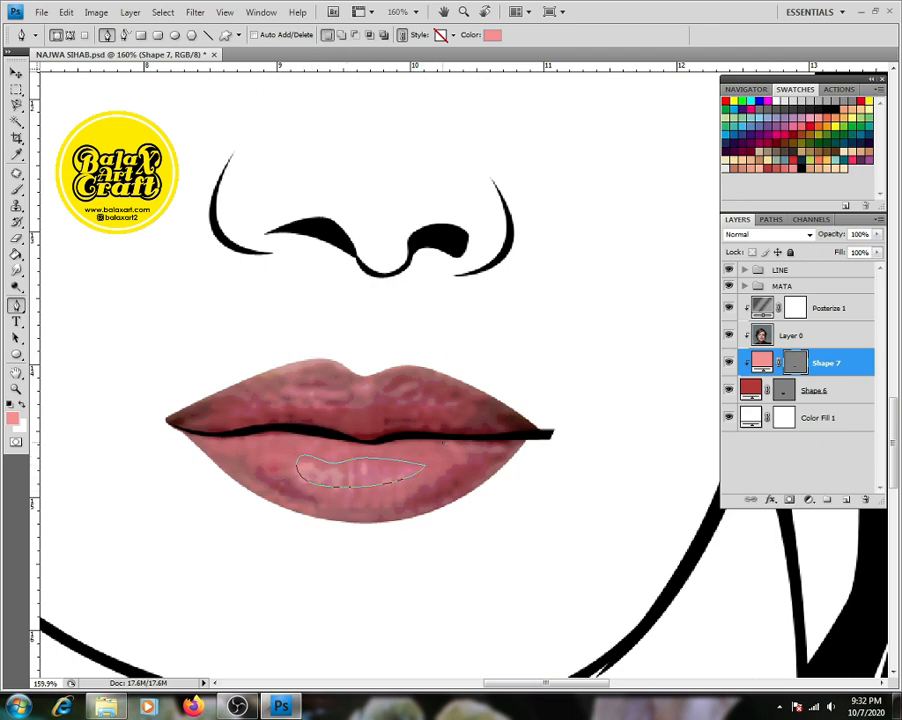
Step: Add a curved highlight over the upper lip's left peak to the light pink shape, and move its layer above Posterize 1
click(342, 35)
drag(352, 405, 306, 371)
drag(337, 334, 264, 343)
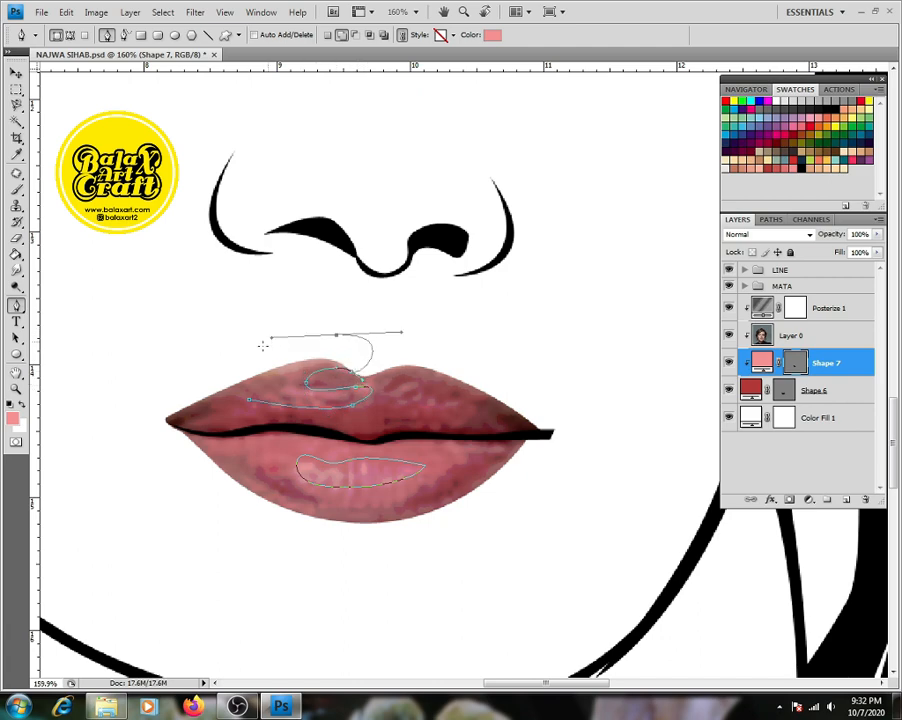
click(239, 377)
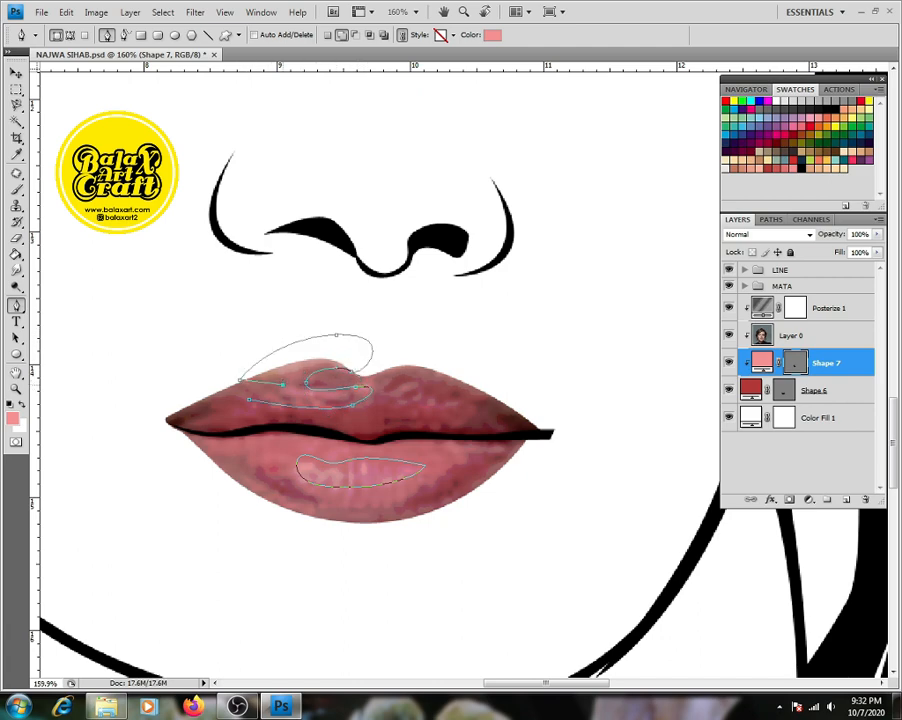
drag(283, 383, 288, 370)
click(250, 403)
drag(854, 346, 845, 300)
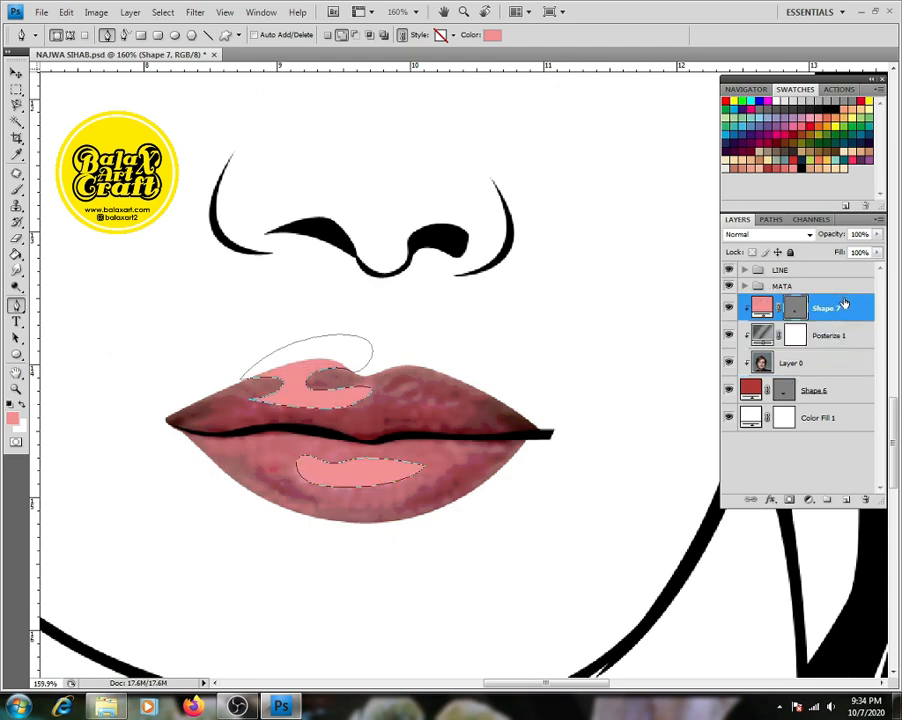
Step: Trace mid-tone de7272 areas over the upper part of the upper lip and the lower lip as a new shape above Shape 6
click(835, 390)
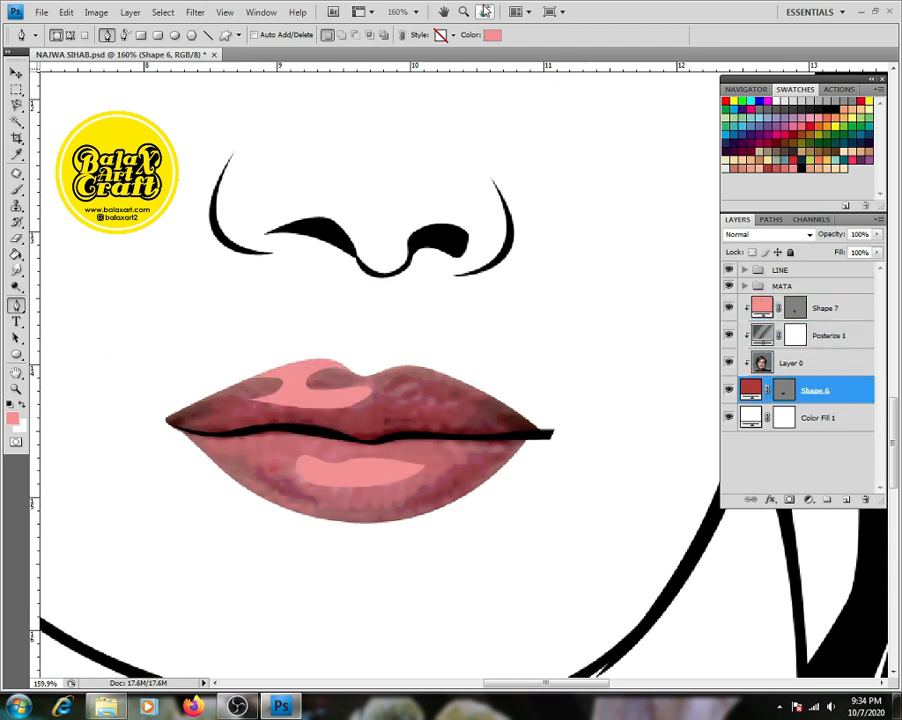
click(492, 35)
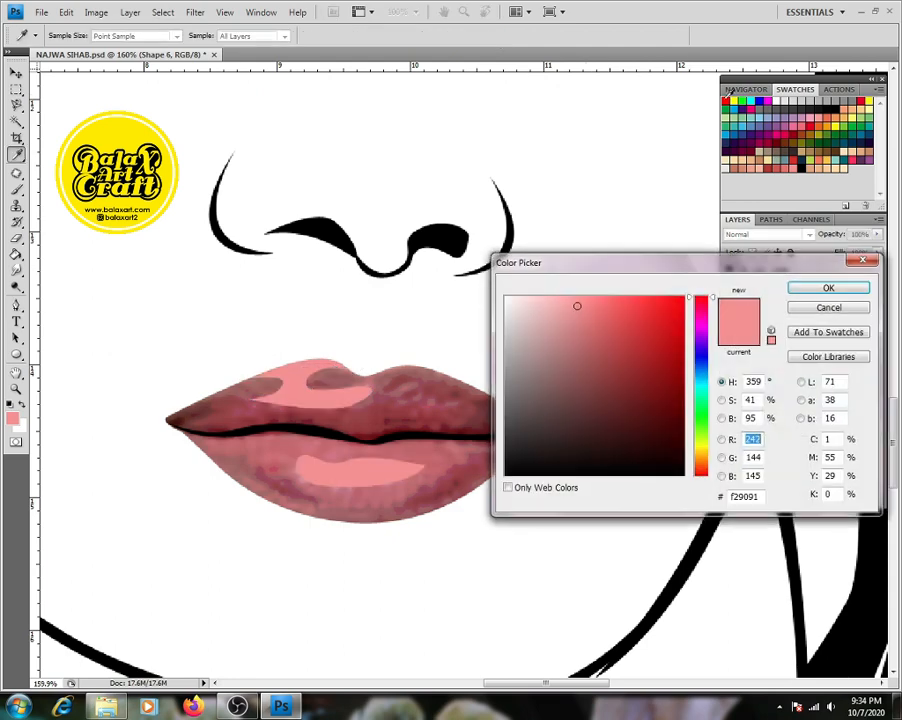
click(789, 165)
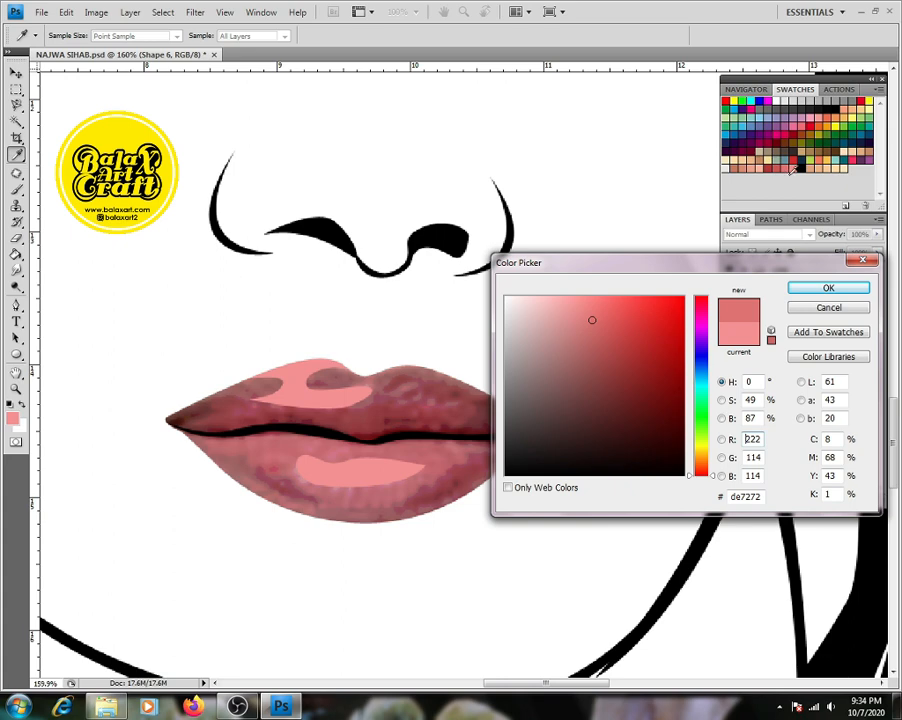
click(840, 288)
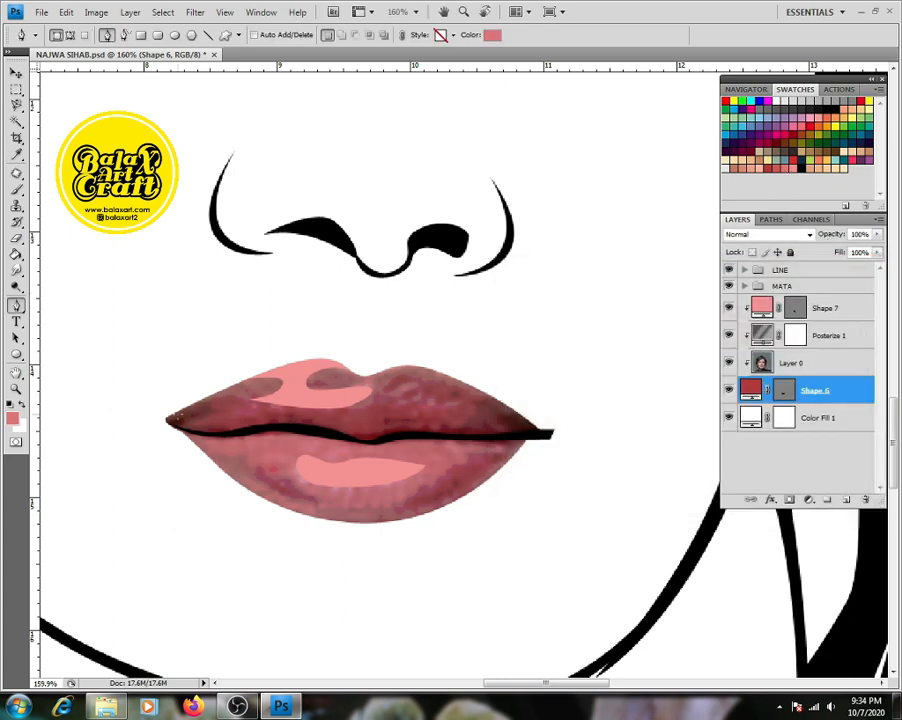
click(177, 419)
drag(249, 403, 281, 410)
drag(385, 398, 464, 419)
drag(418, 389, 386, 390)
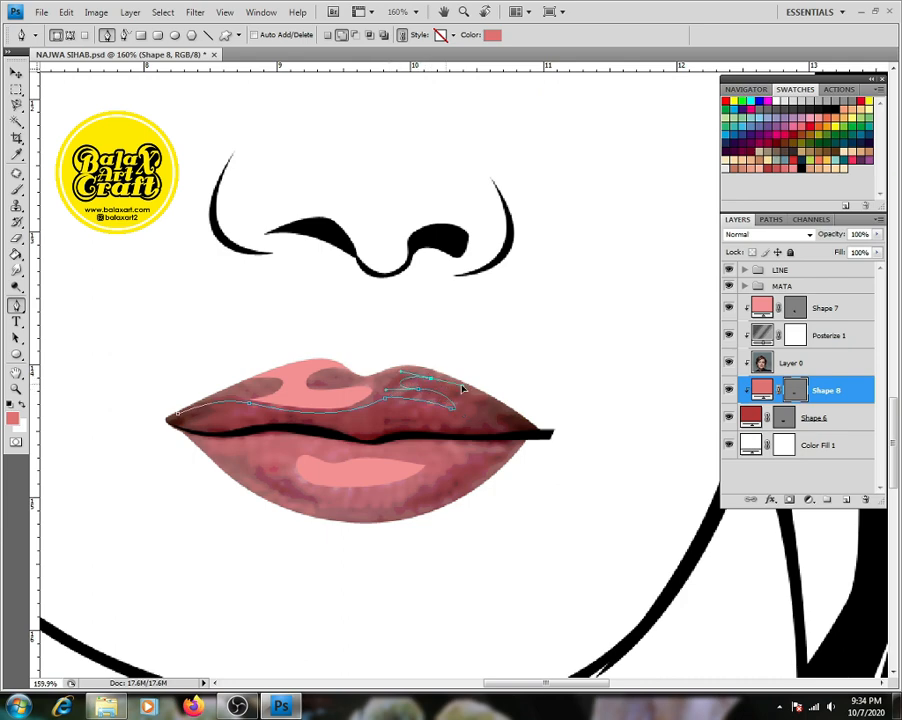
click(507, 384)
drag(460, 326, 313, 315)
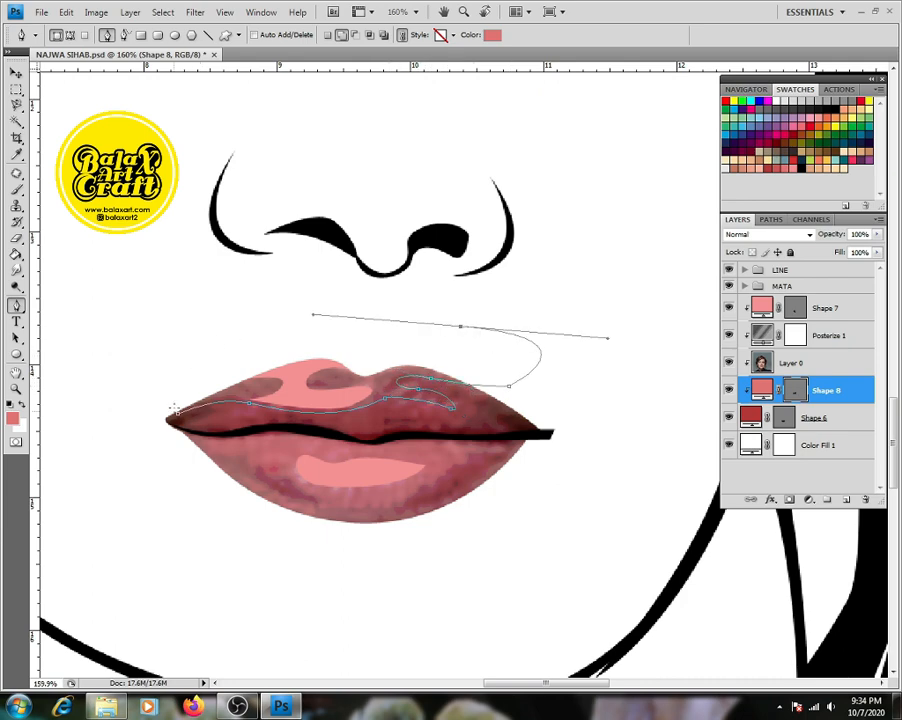
click(176, 421)
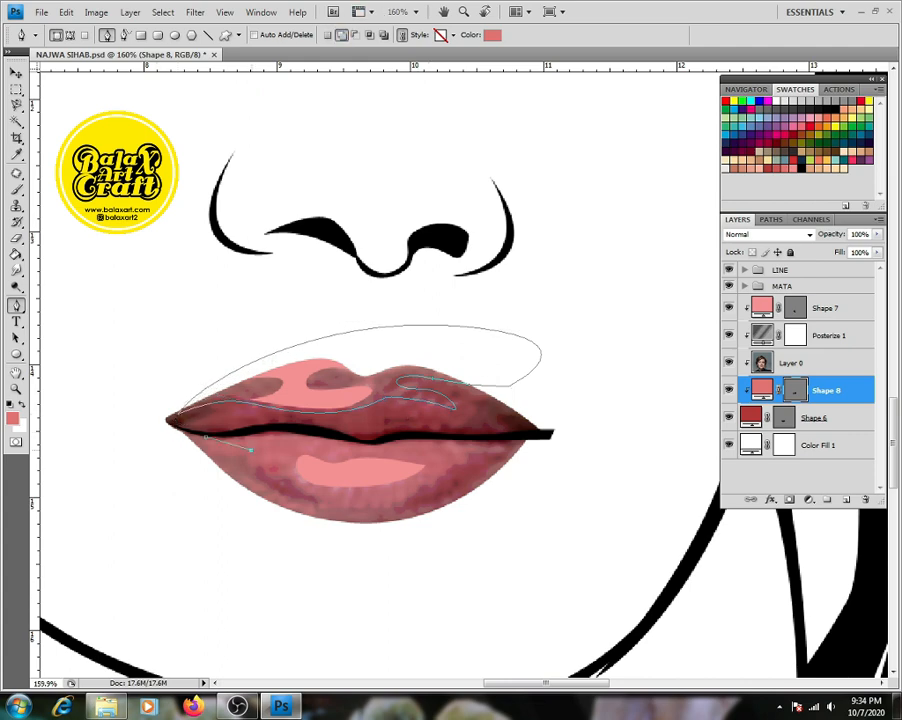
drag(309, 446, 316, 450)
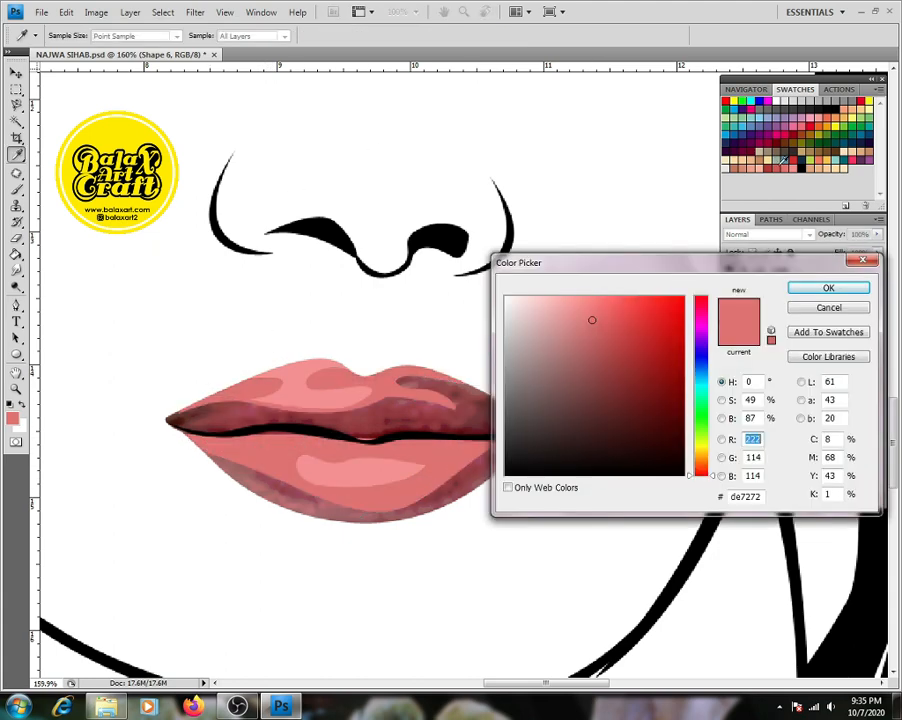
Step: Trace darker red shading areas over the upper and lower lips as a new shape above Shape 6
click(608, 333)
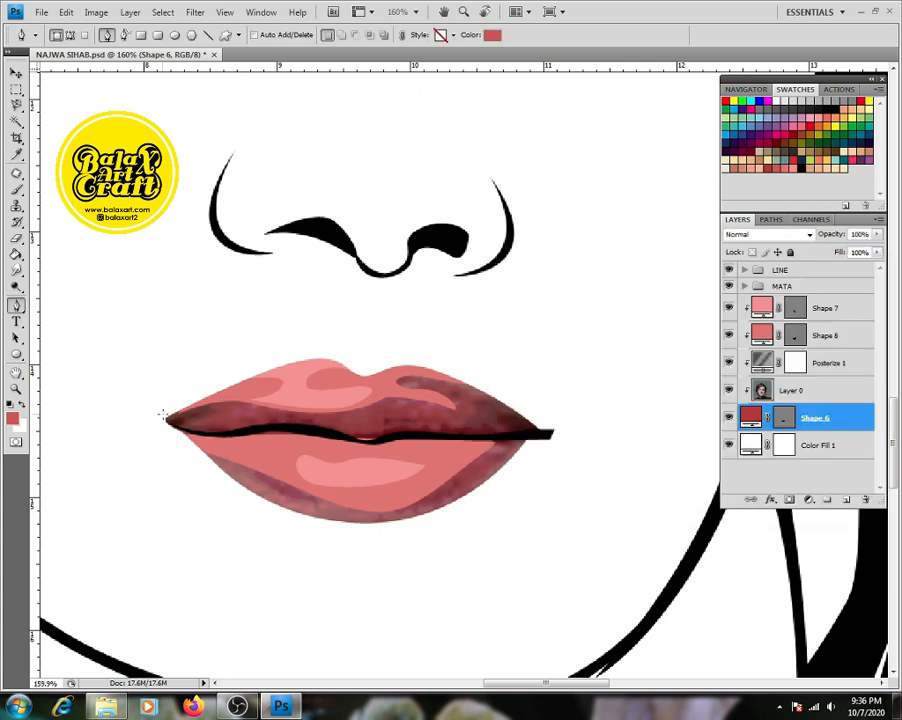
click(162, 414)
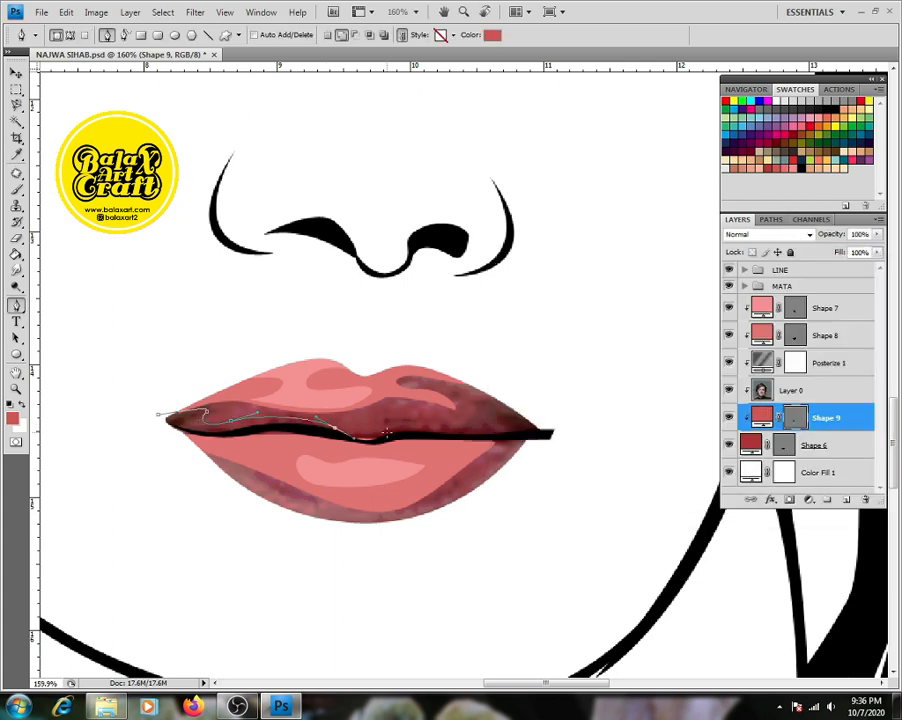
drag(308, 322, 410, 305)
click(525, 436)
drag(397, 521, 312, 531)
click(168, 434)
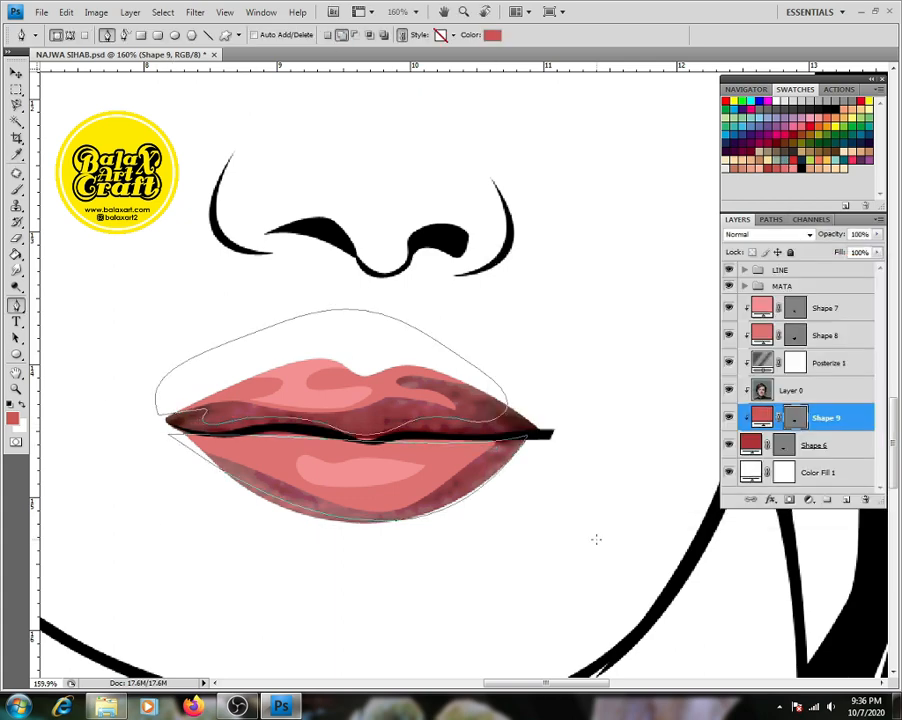
Step: Move Shape 9 above Posterize 1 and hide Posterize 1 and Layer 0
drag(826, 418, 826, 352)
click(729, 390)
click(729, 417)
Step: Move Posterize 1 and Layer 0 together below Shape 6, and select Shape 6
click(829, 428)
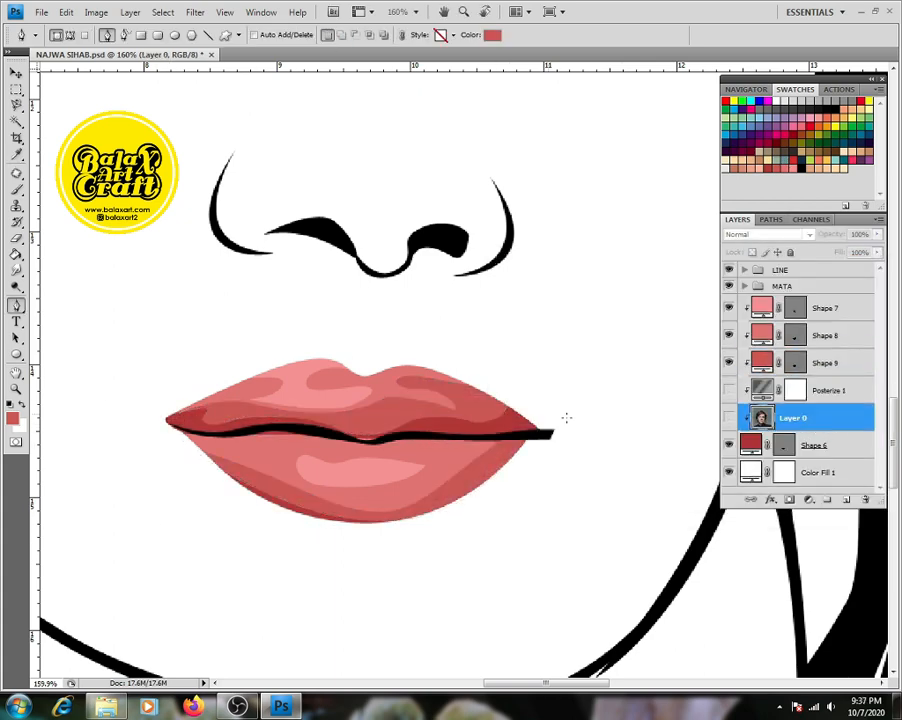
scroll(566, 418, down, 6)
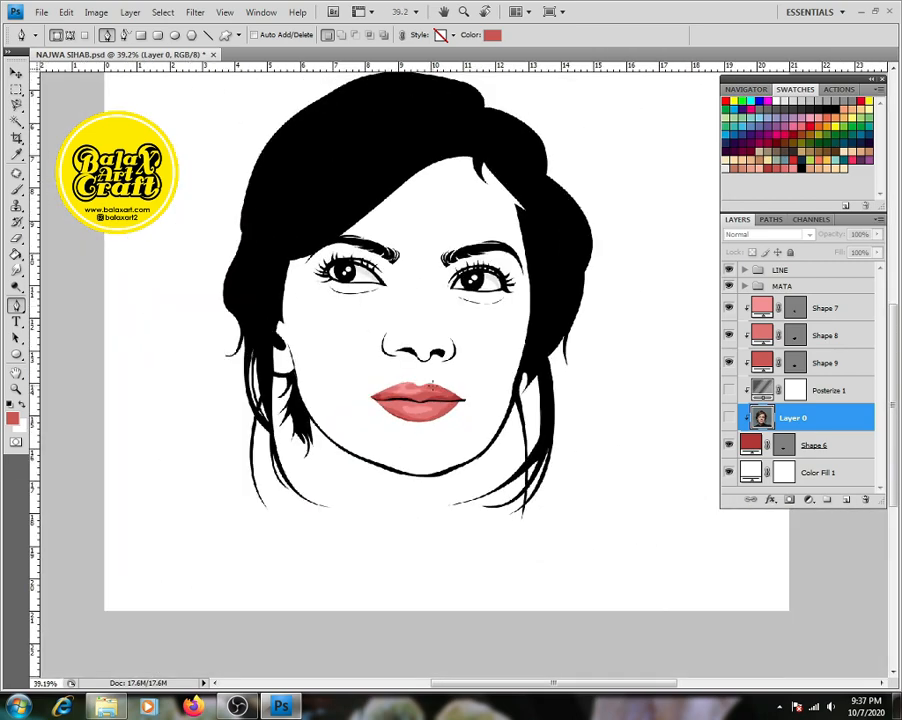
scroll(432, 384, down, 1)
scroll(430, 372, up, 3)
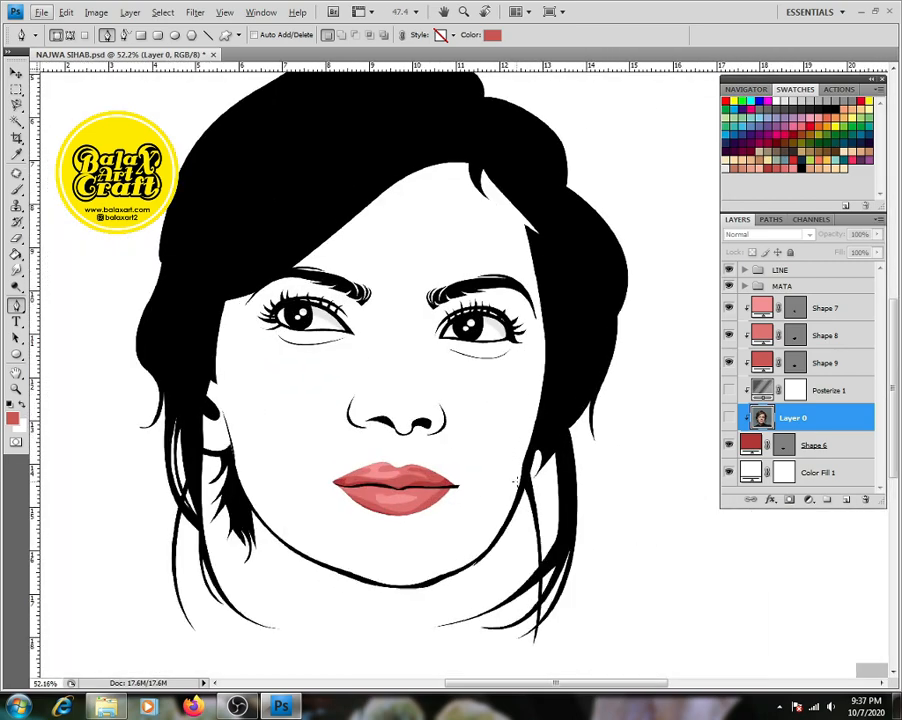
scroll(516, 482, up, 3)
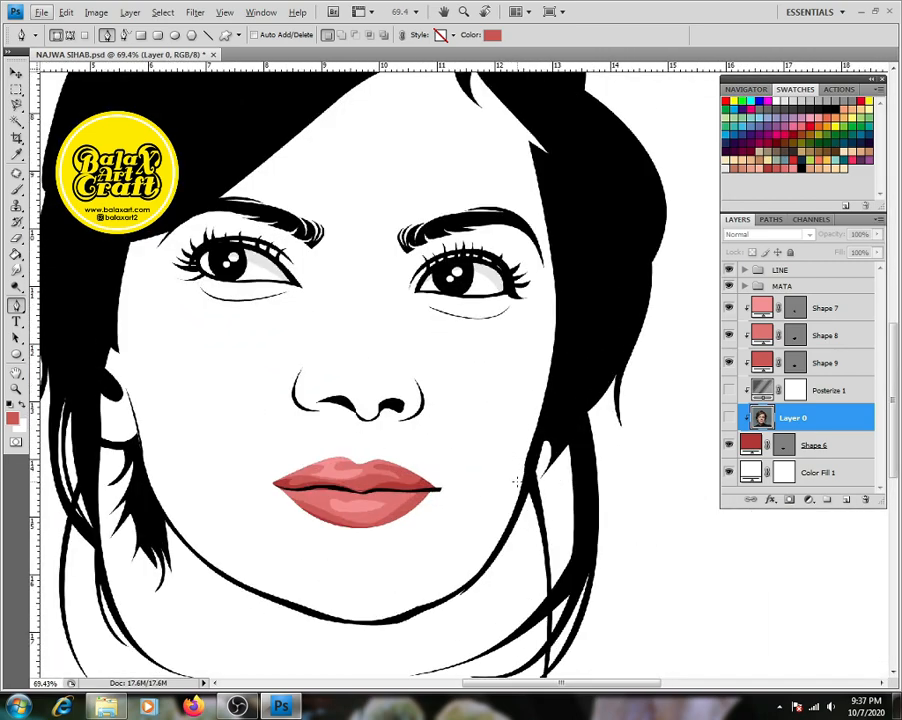
shift+click(843, 399)
mouse_move(847, 417)
mouse_down()
mouse_move(854, 452)
mouse_move(846, 436)
mouse_up()
click(836, 394)
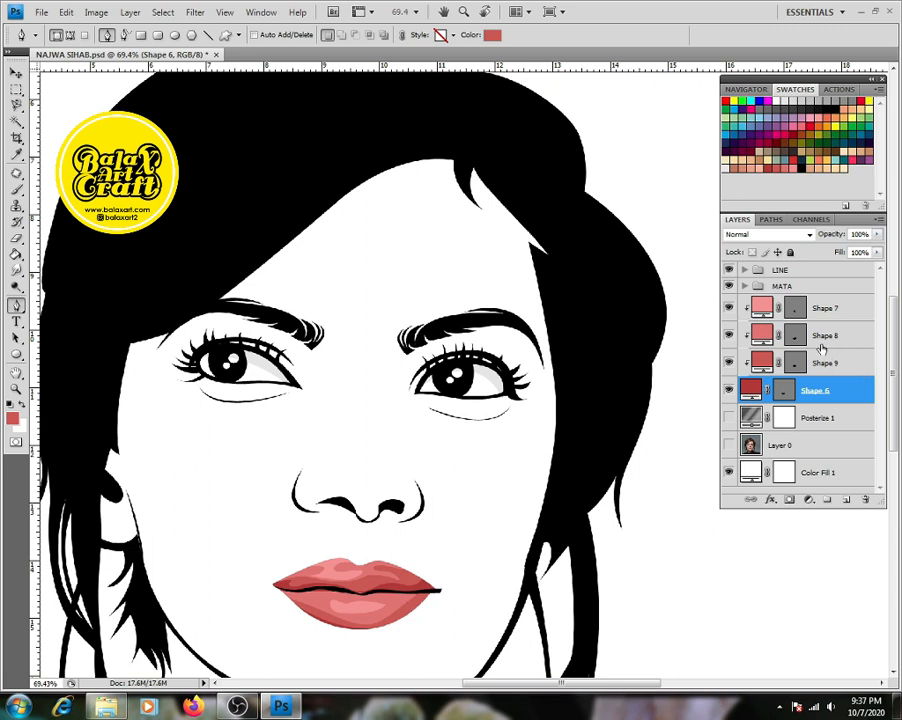
Step: Group the four lip layers, Shape 6 through Shape 7, and name the group BIBIR
shift+click(841, 307)
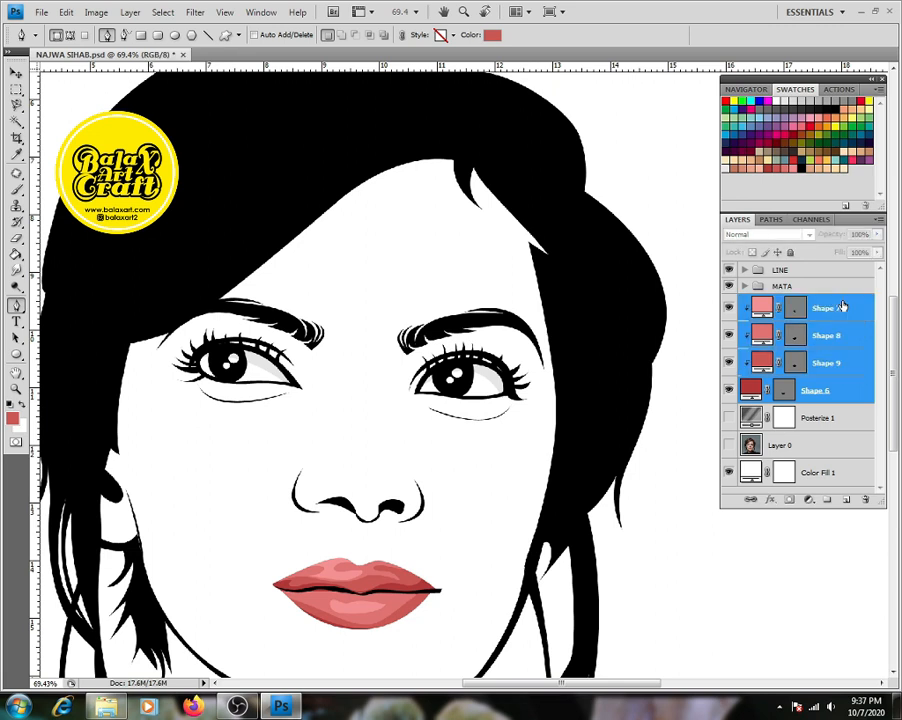
key(ctrl+g)
double_click(789, 302)
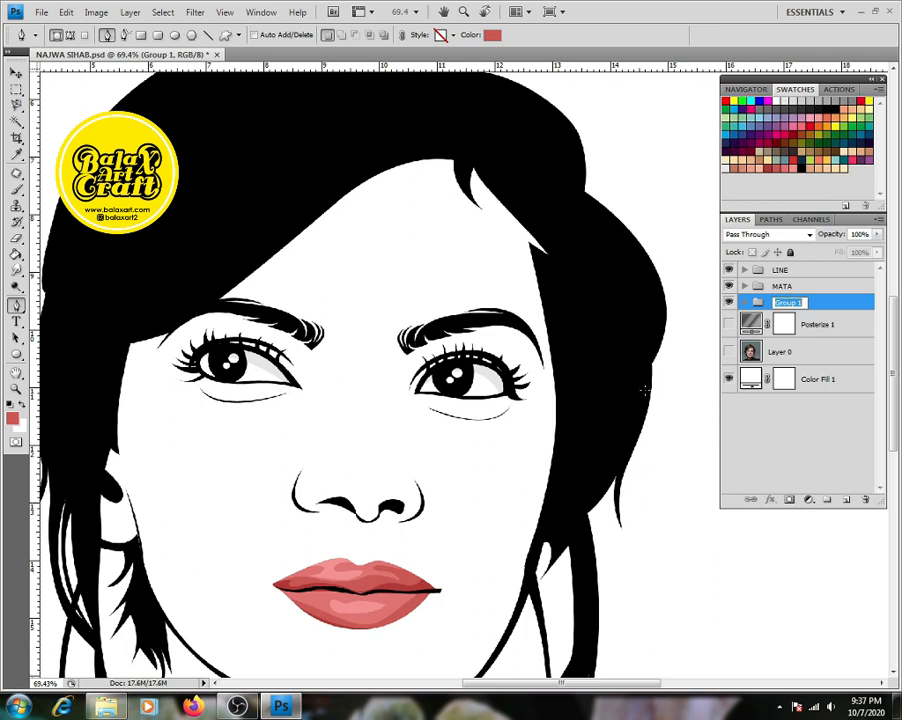
text(bIBIR)
key(Return)
Step: Show Layer 0, select Color Fill 1, and set the shape colour to the skin tone e0a57b
click(729, 351)
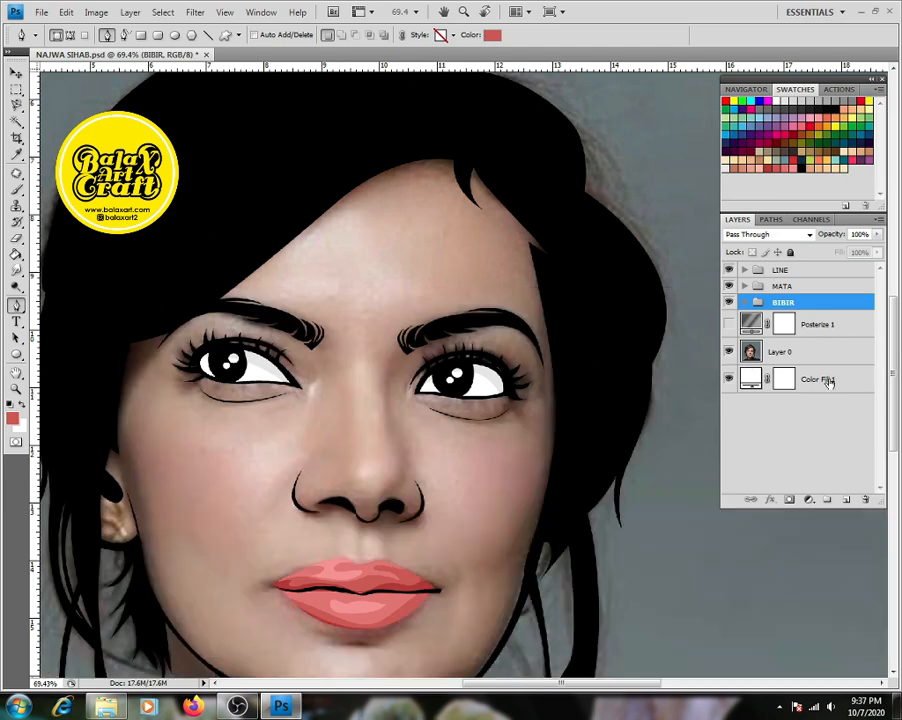
click(837, 381)
scroll(614, 314, down, 5)
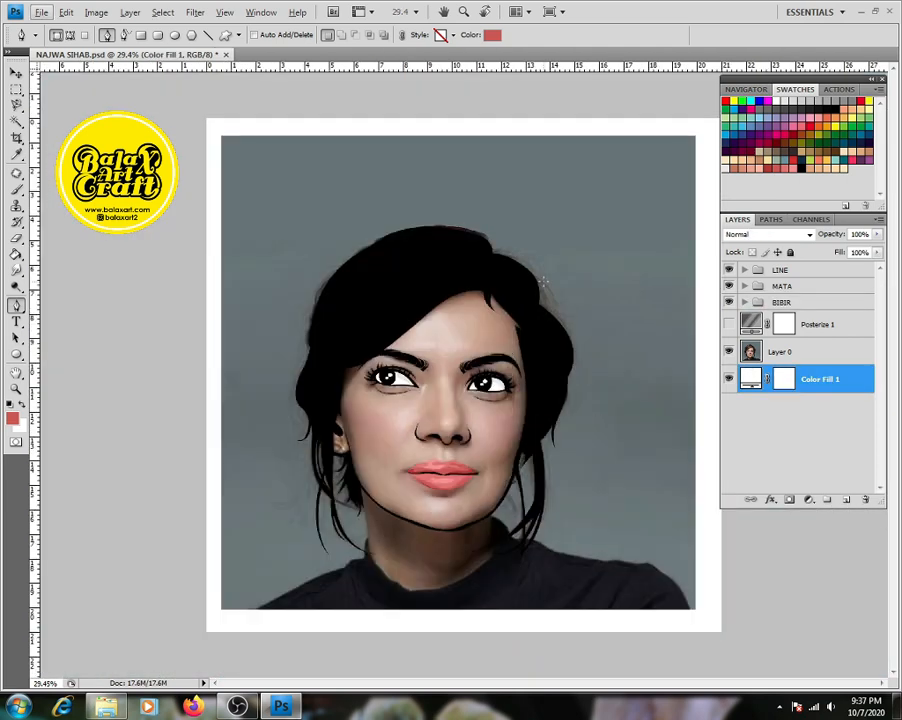
scroll(561, 307, up, 2)
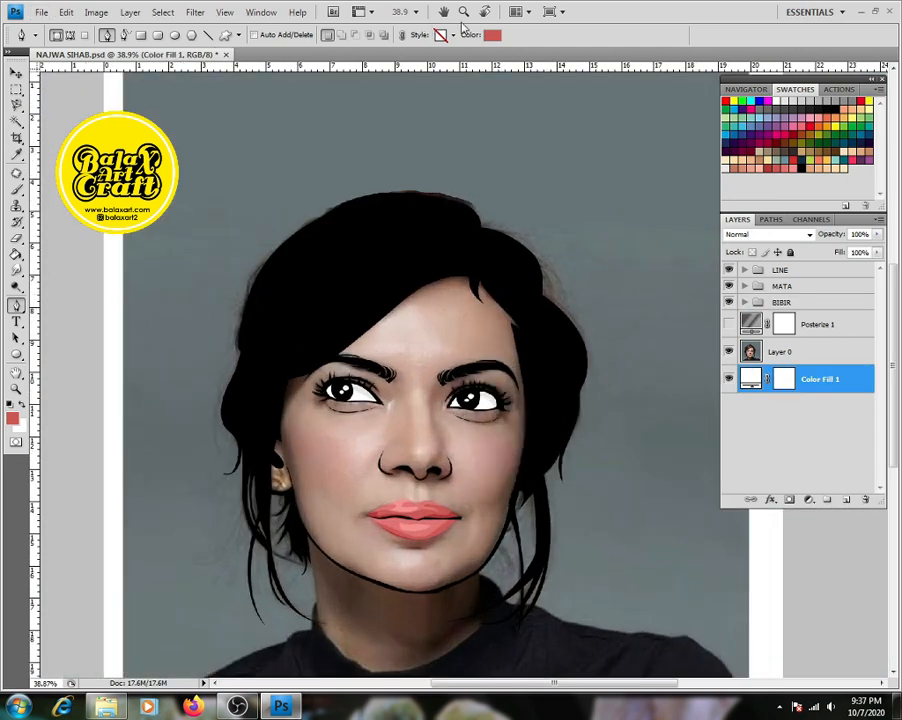
click(493, 35)
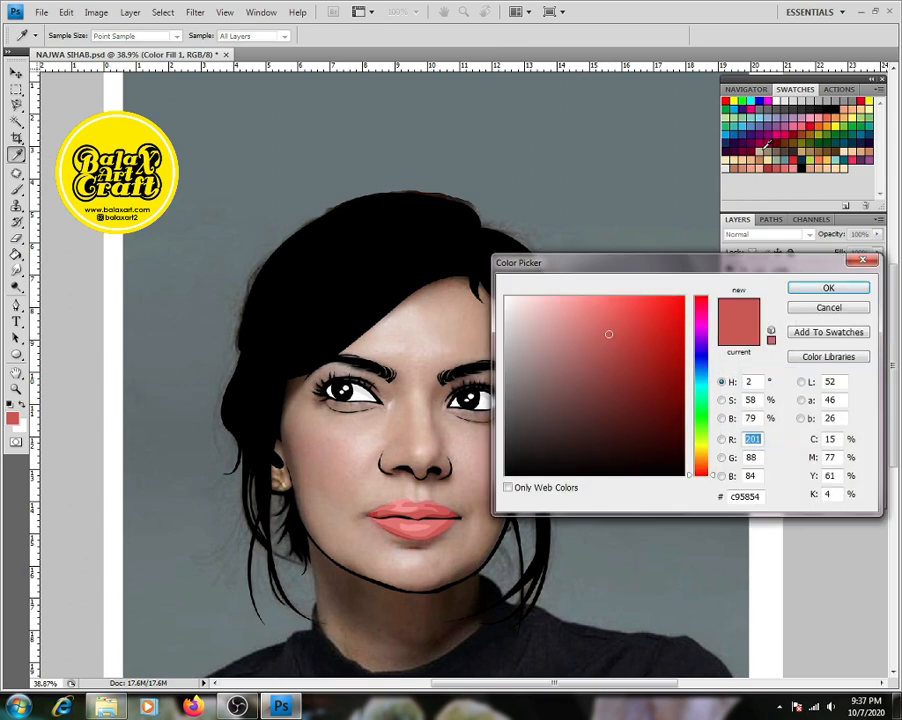
click(812, 168)
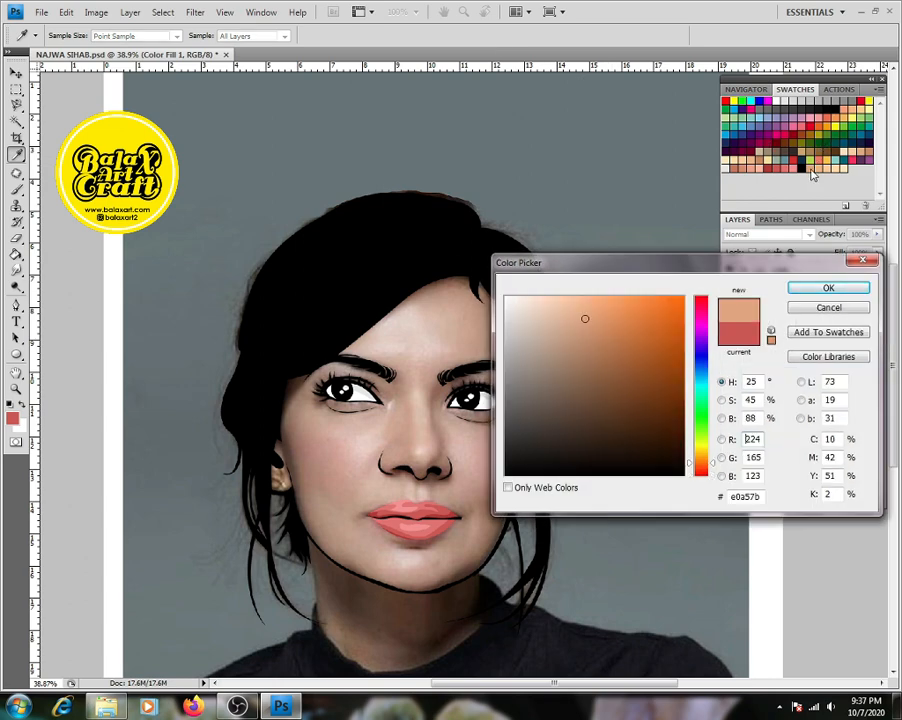
click(826, 289)
Step: Trace the face, ear and neck as one closed skin shape above Color Fill 1, extending its edges beneath the hair
scroll(344, 432, down, 3)
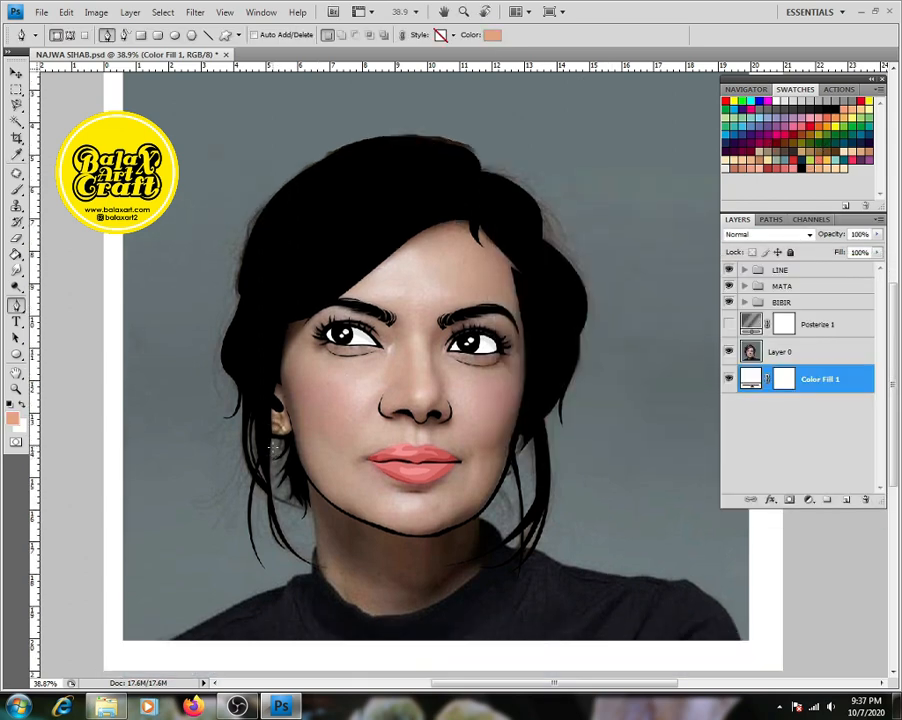
scroll(308, 376, up, 3)
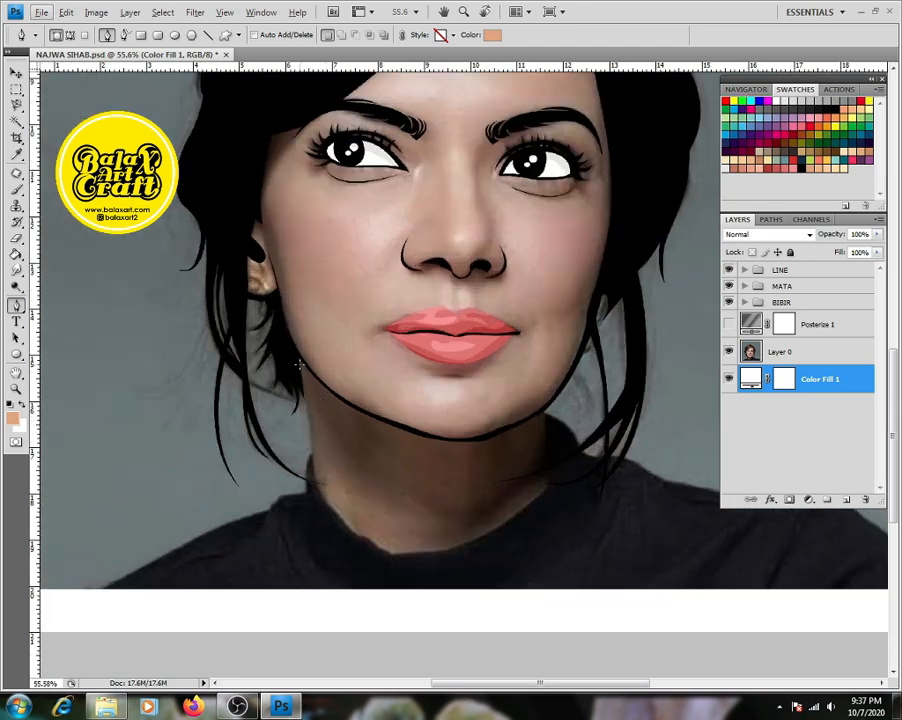
click(300, 365)
drag(310, 466, 312, 487)
click(314, 493)
mouse_move(458, 549)
mouse_down()
mouse_move(497, 540)
mouse_move(489, 542)
mouse_up()
drag(553, 474, 559, 439)
click(543, 412)
drag(595, 304, 605, 265)
scroll(605, 265, down, 3)
drag(541, 352, 536, 326)
drag(450, 238, 405, 250)
drag(265, 404, 262, 418)
click(288, 476)
drag(308, 474, 320, 508)
click(323, 524)
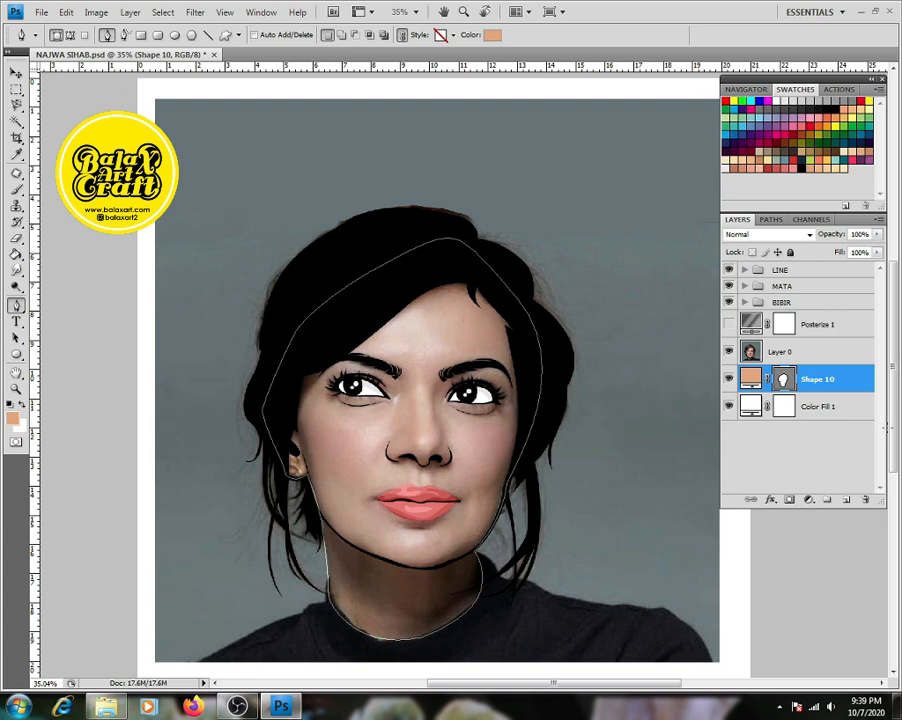
Step: Hide Layer 0 to check the skin fill under the line art
click(729, 322)
click(729, 352)
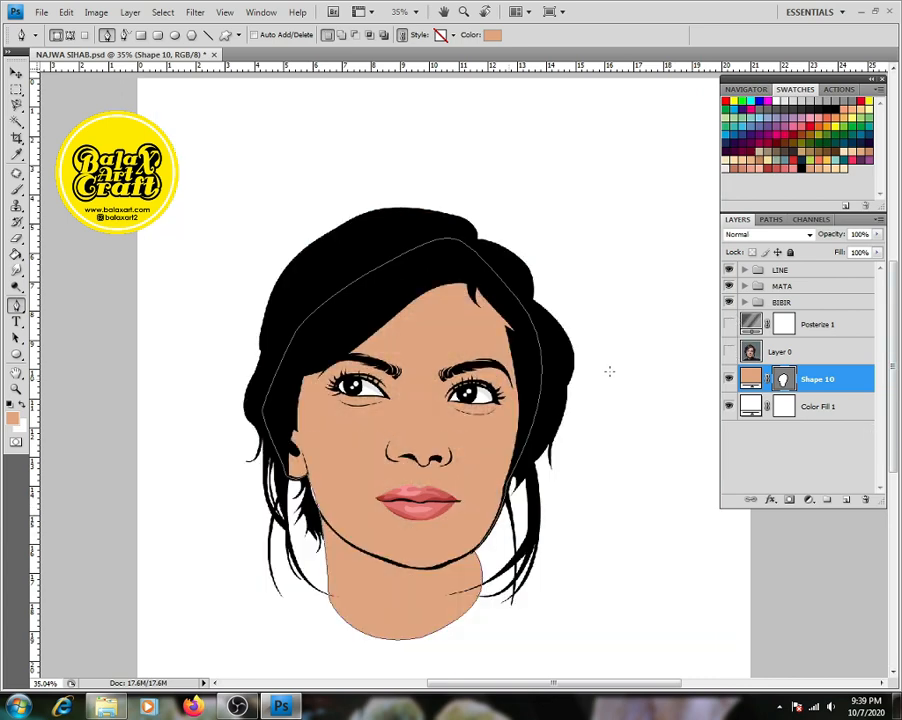
scroll(608, 370, down, 5)
scroll(608, 370, up, 4)
scroll(398, 380, up, 1)
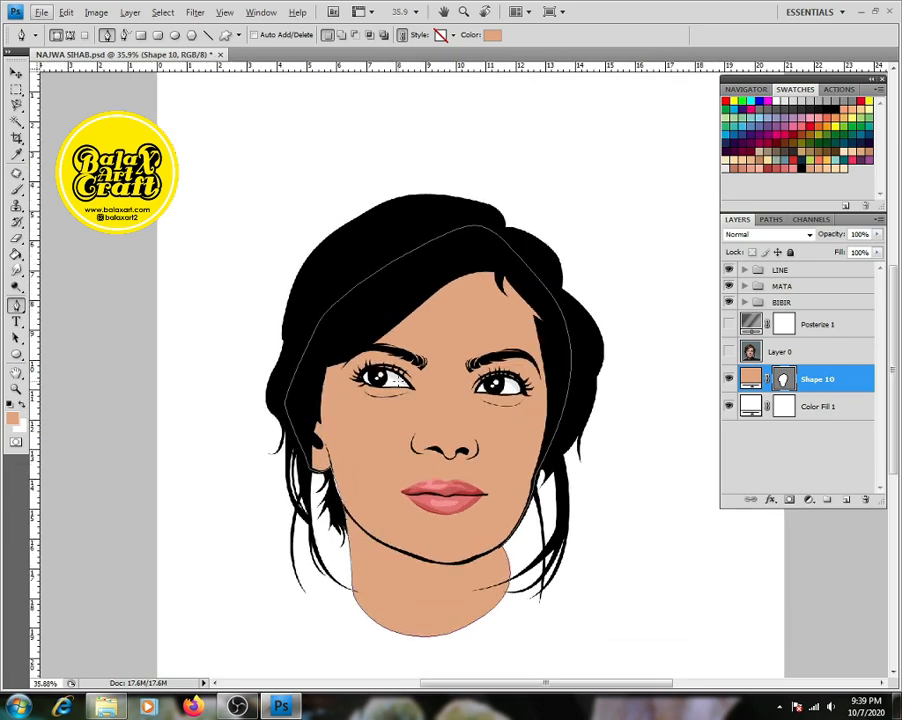
Step: Add a black 4 px stroke positioned at the center to the Shape 10 skin layer
right_click(852, 384)
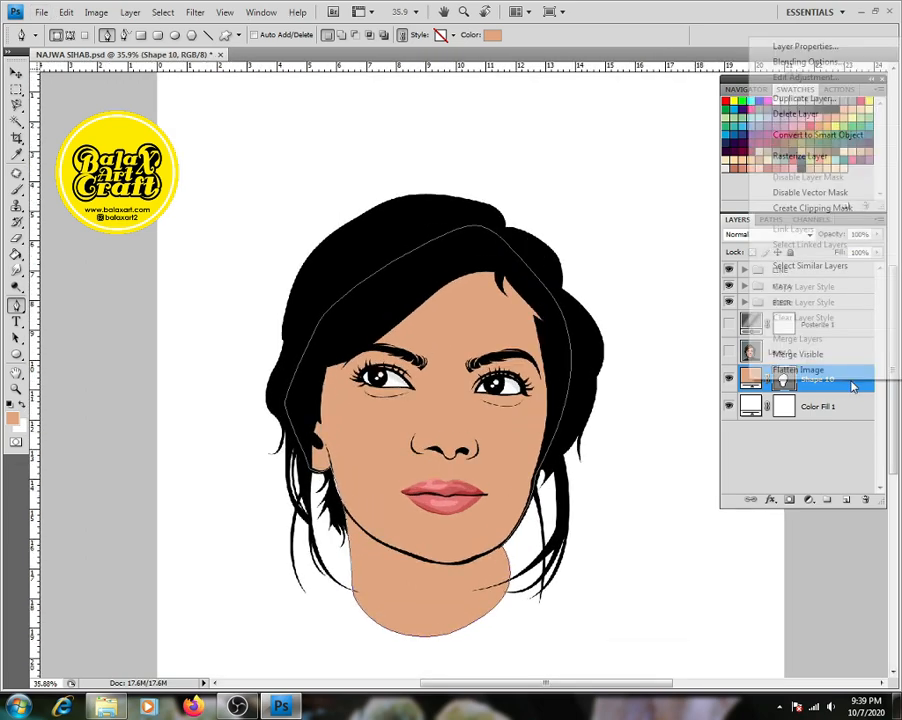
click(806, 61)
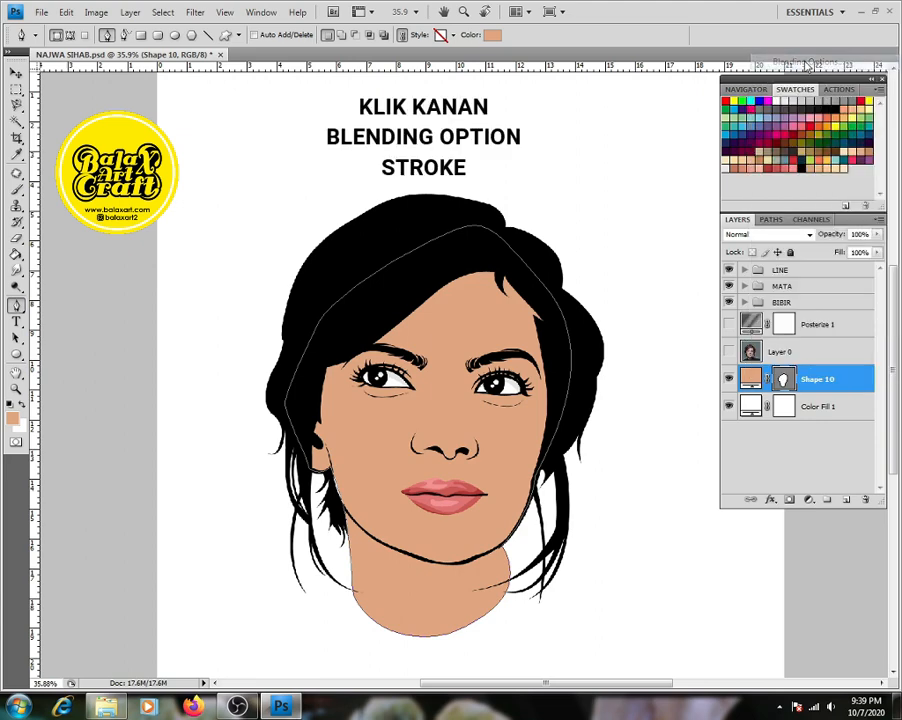
click(575, 317)
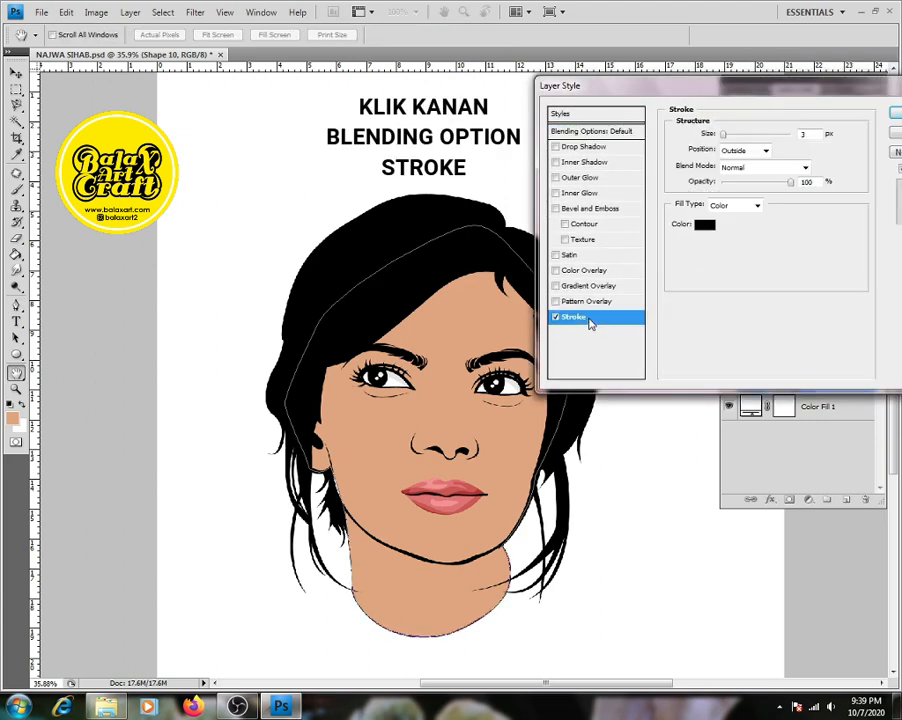
click(765, 151)
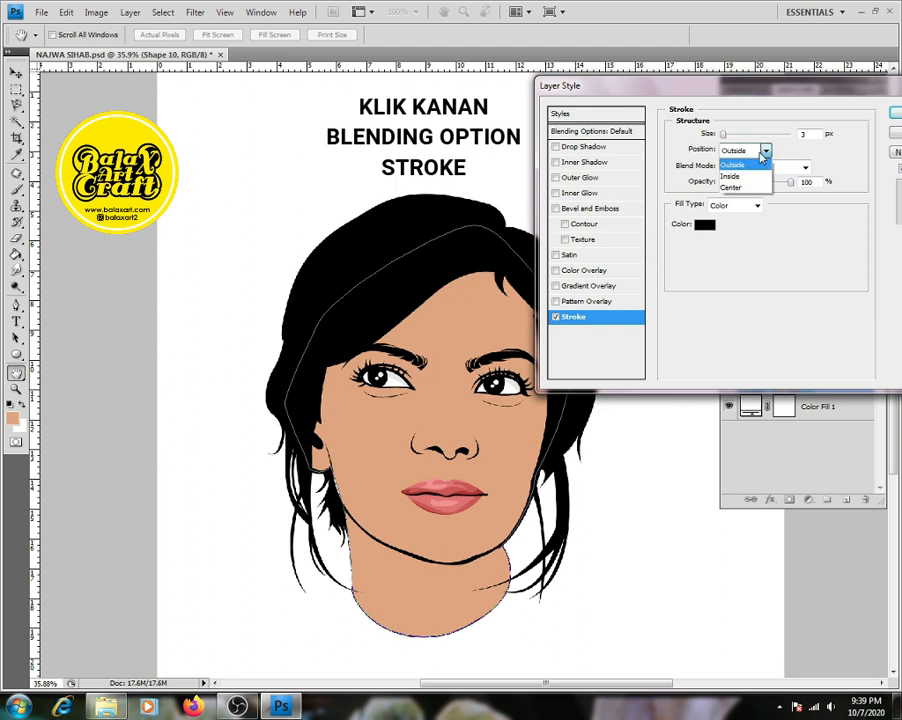
click(735, 189)
key(Up)
key(Up)
key(Up)
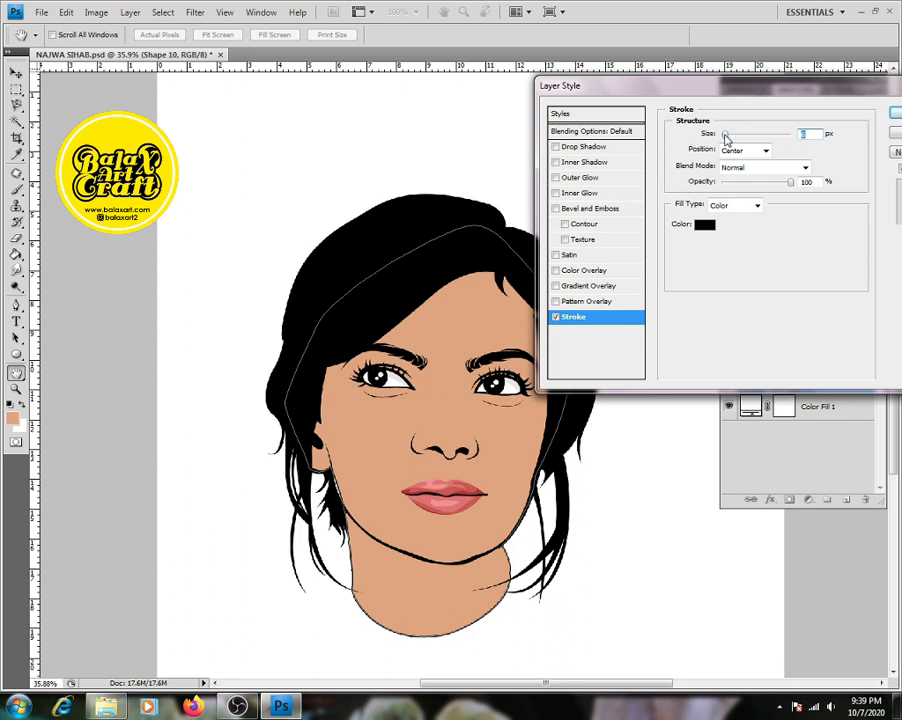
mouse_move(726, 138)
mouse_down()
mouse_move(749, 135)
mouse_move(725, 137)
mouse_up()
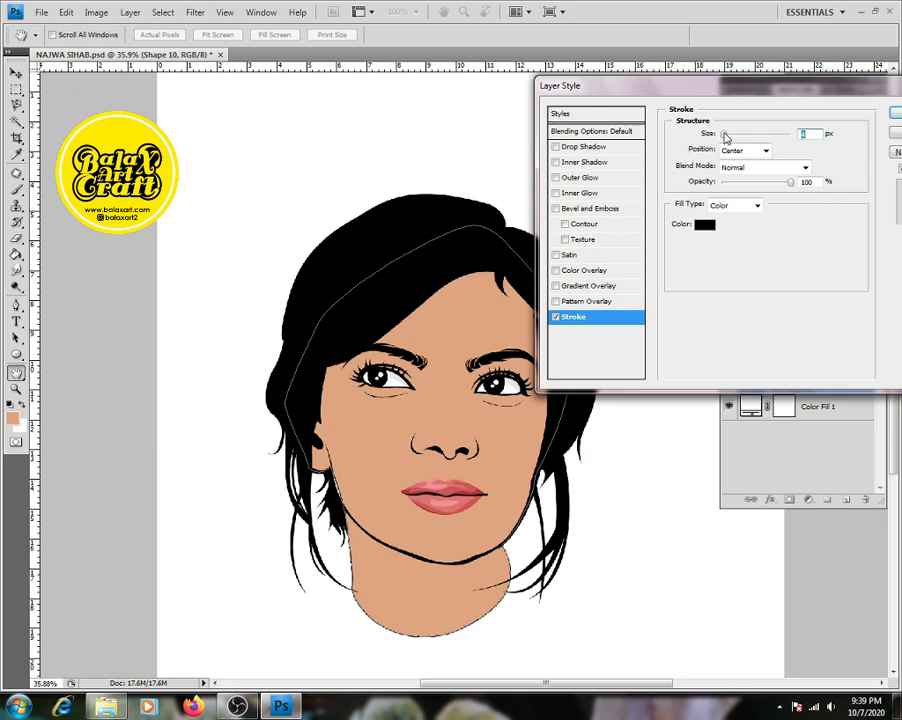
click(895, 112)
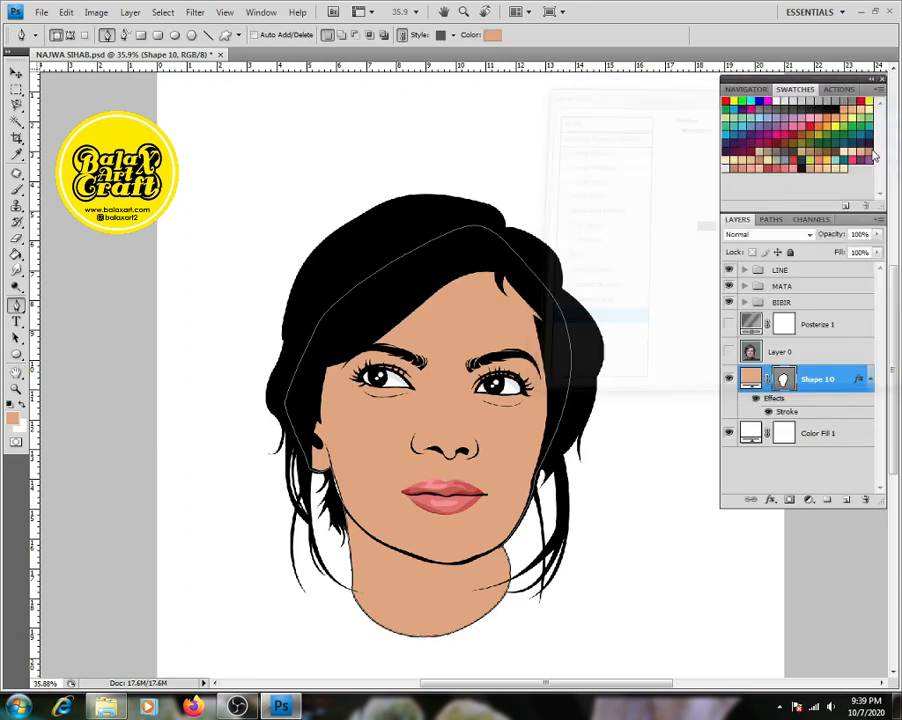
Step: Clip Layer 0 and Posterize 1 to Shape 10 and show both layers
click(832, 352)
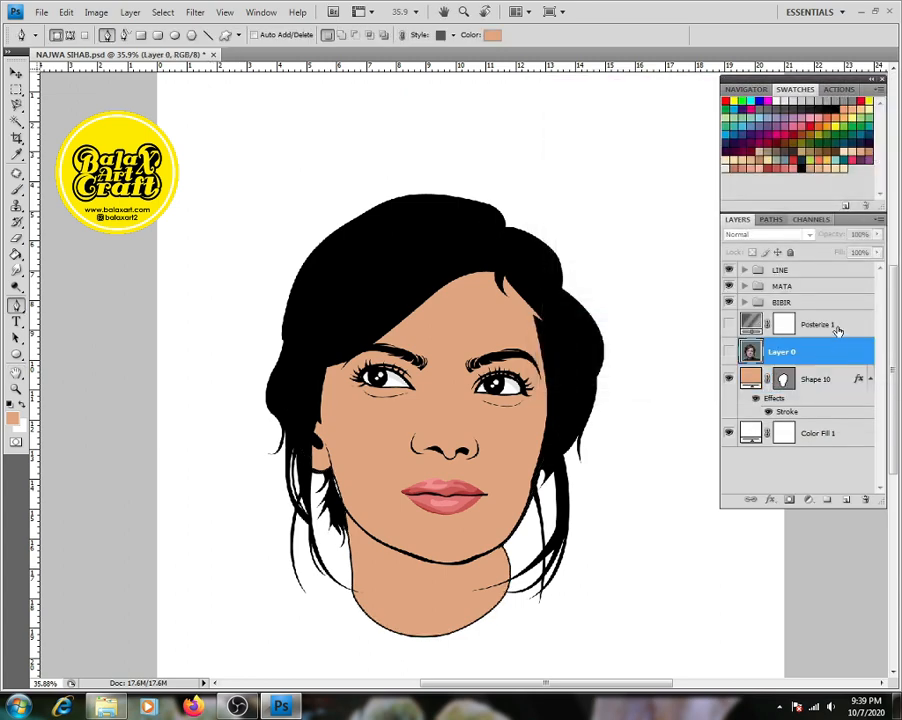
shift+click(838, 330)
key(ctrl+alt+g)
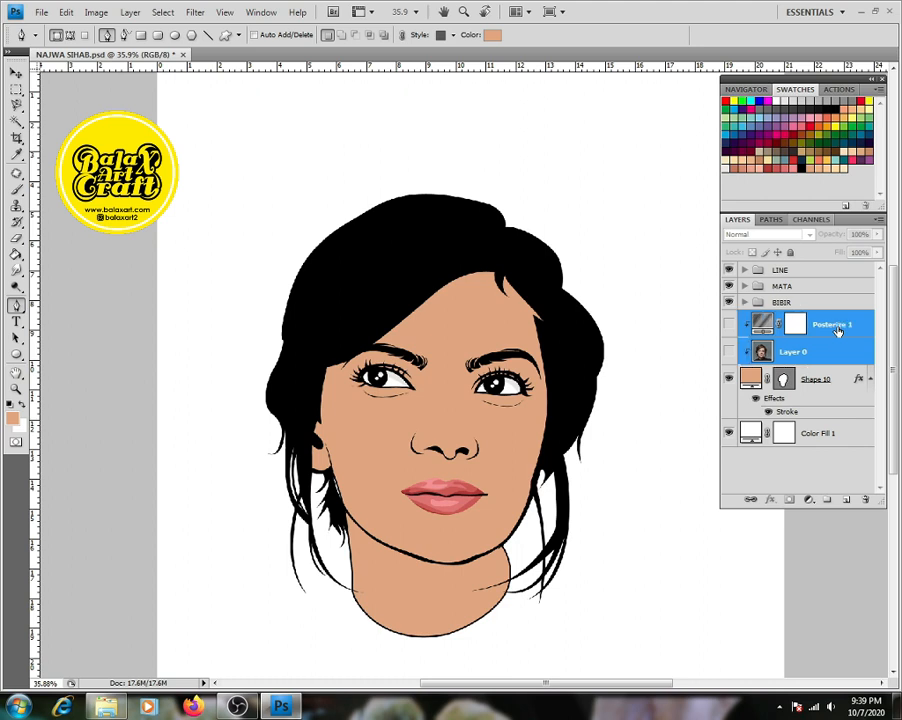
click(729, 352)
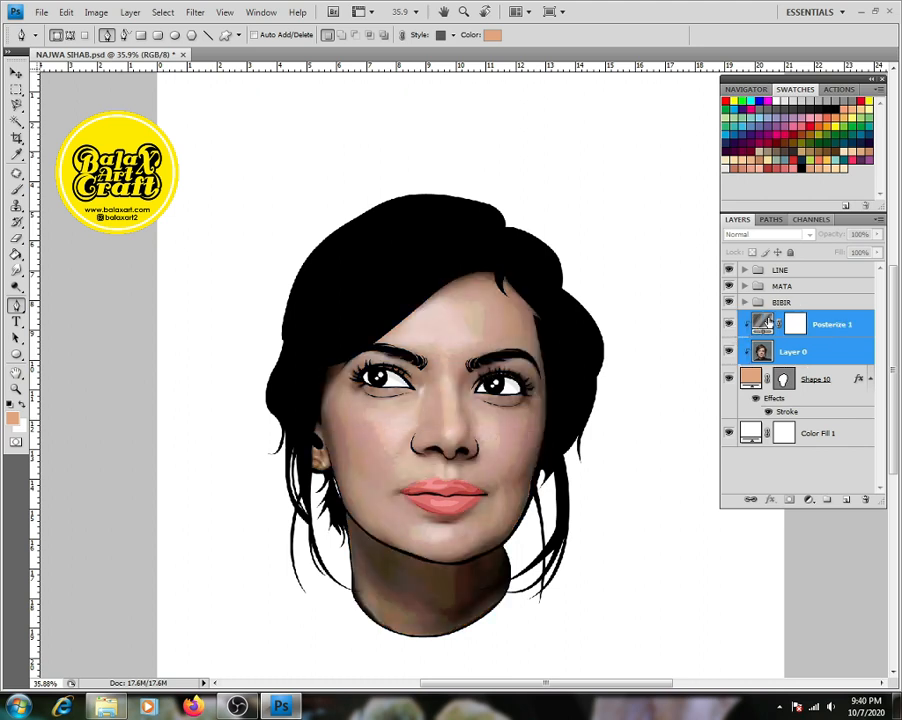
Step: Set Posterize 1 to 8 levels and add a default Black & White adjustment directly above Layer 0
double_click(763, 323)
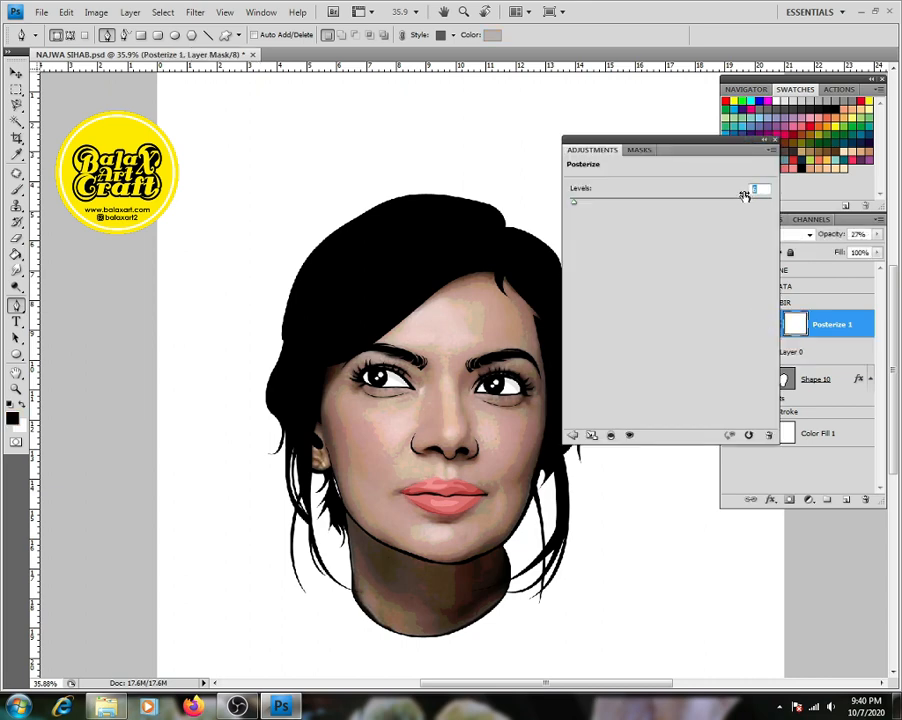
text(8)
click(834, 354)
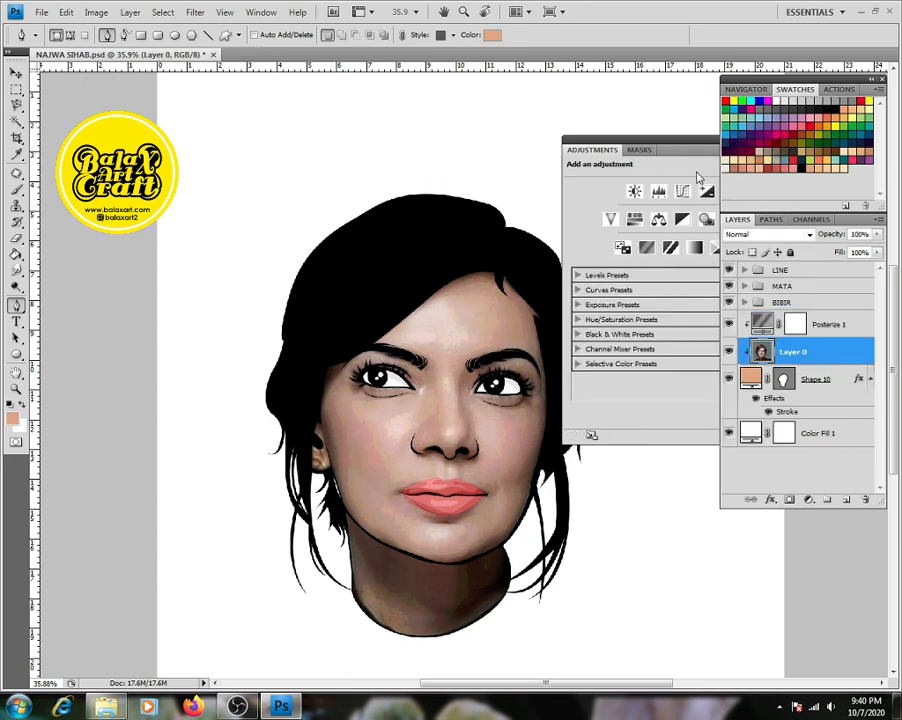
drag(687, 142, 632, 137)
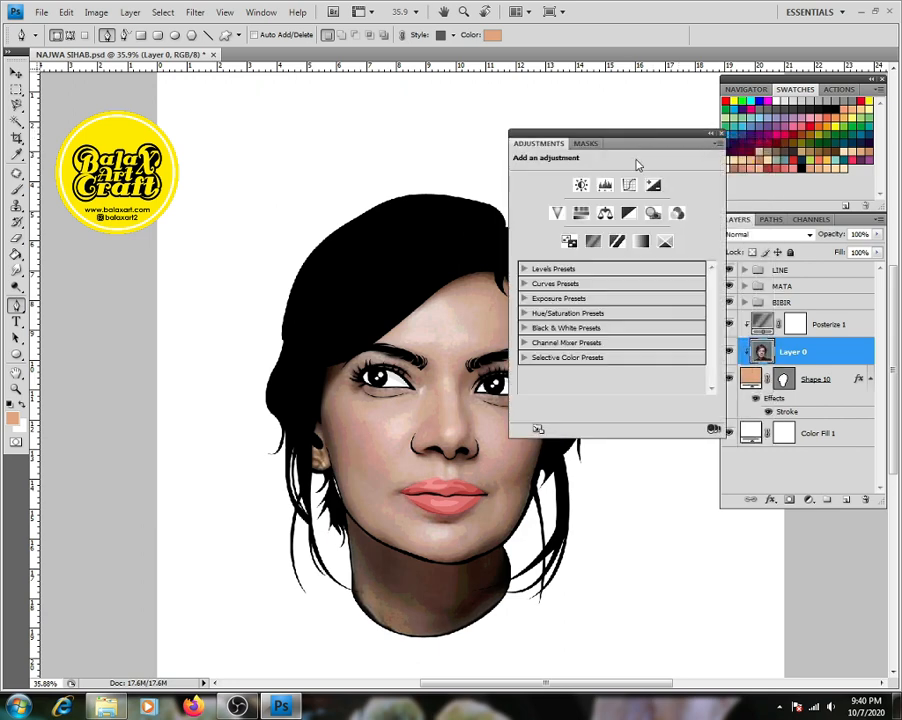
click(628, 213)
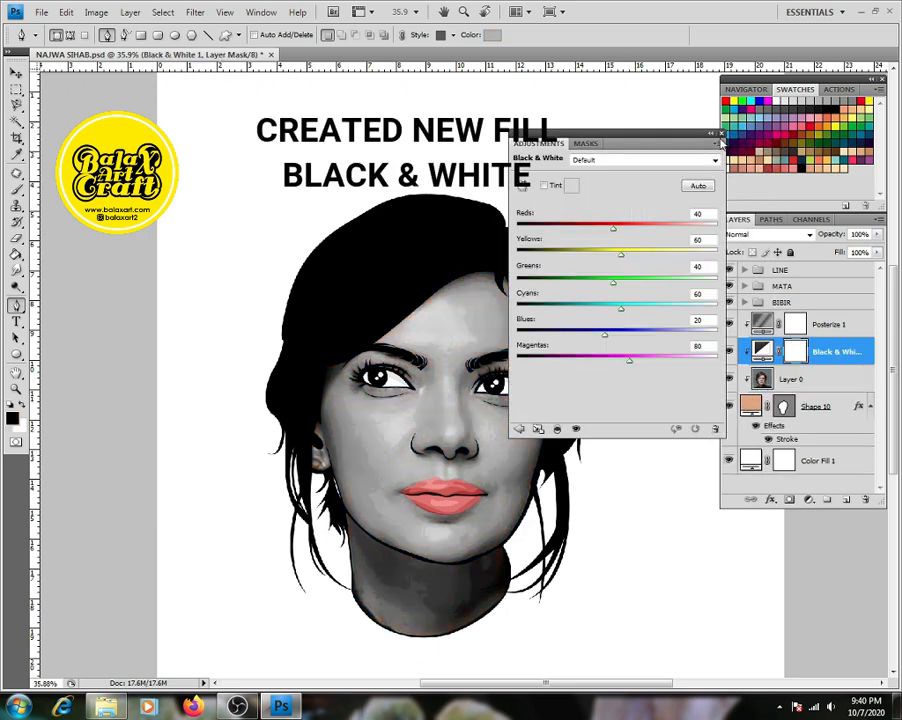
click(721, 133)
Step: Set the opacity of Posterize 1 to 73%
click(852, 326)
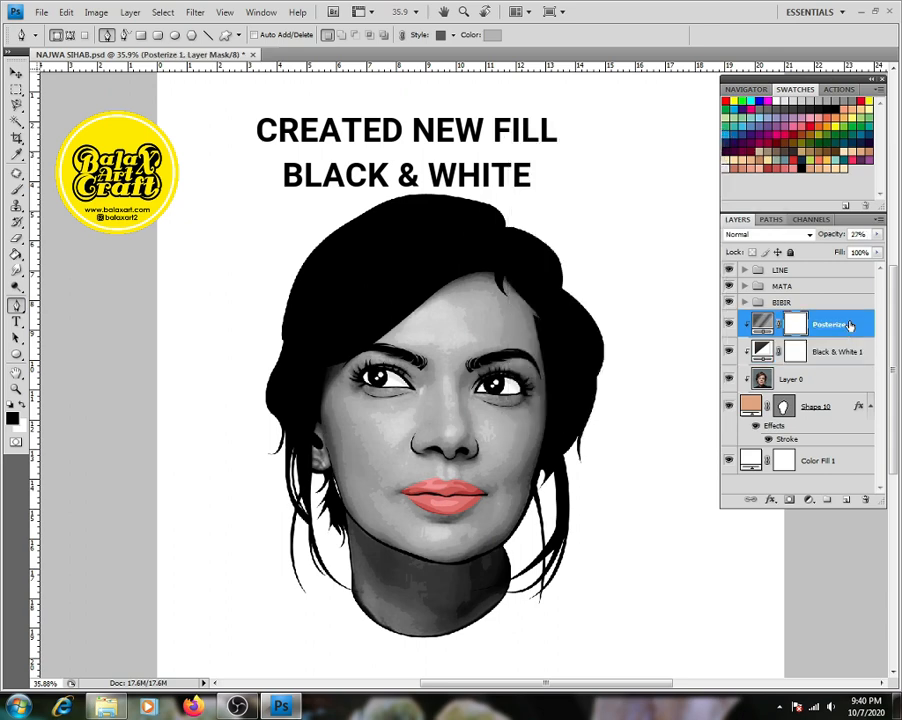
click(877, 234)
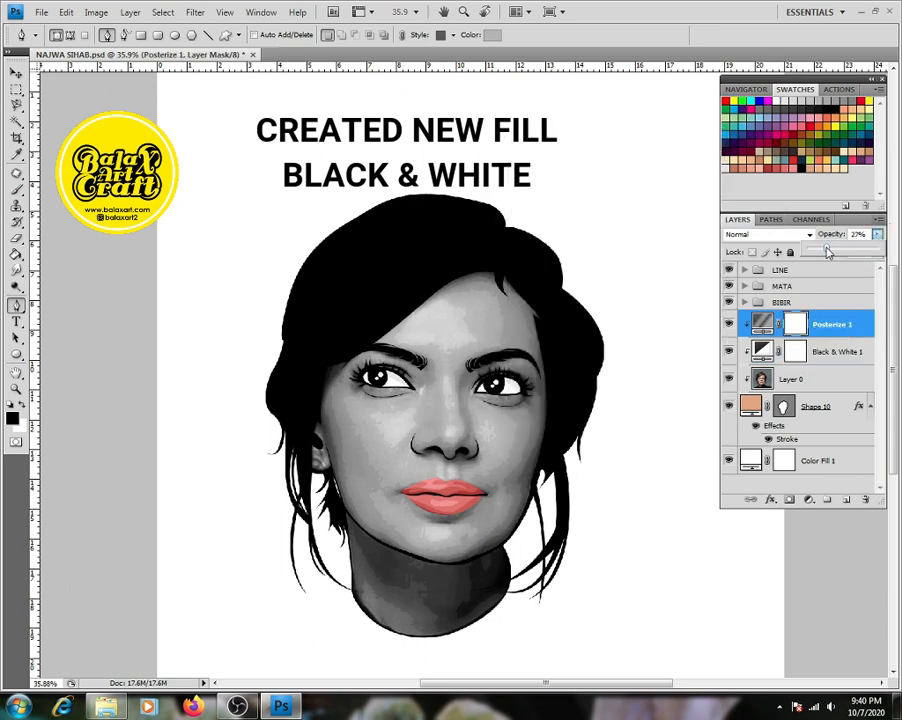
drag(827, 252, 860, 250)
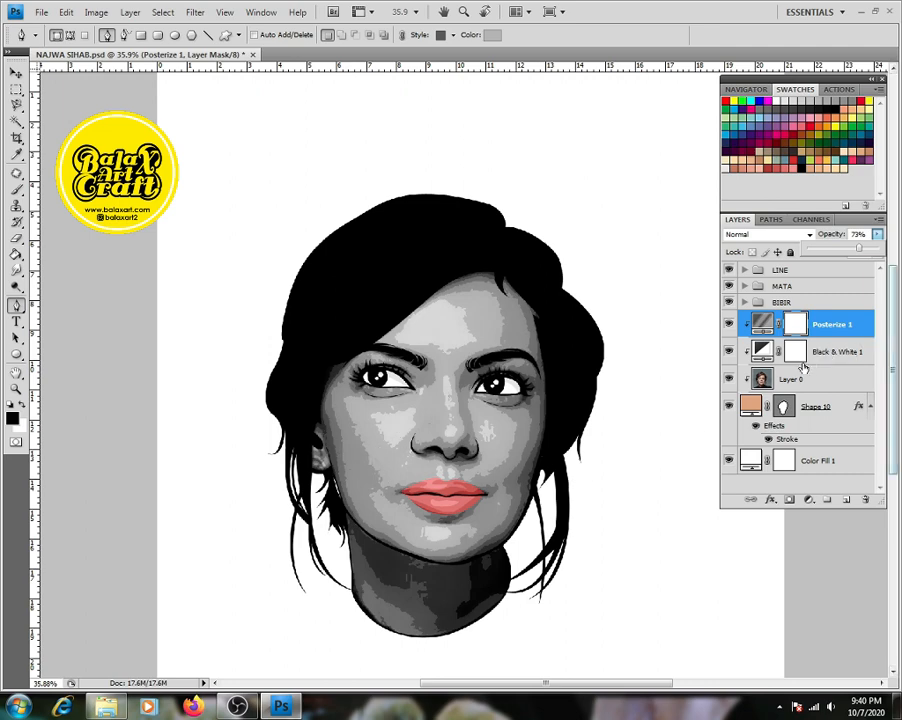
Step: Add a Curves adjustment directly above Layer 0 and raise the RGB curve's upper part to output 205 at input 197
click(847, 410)
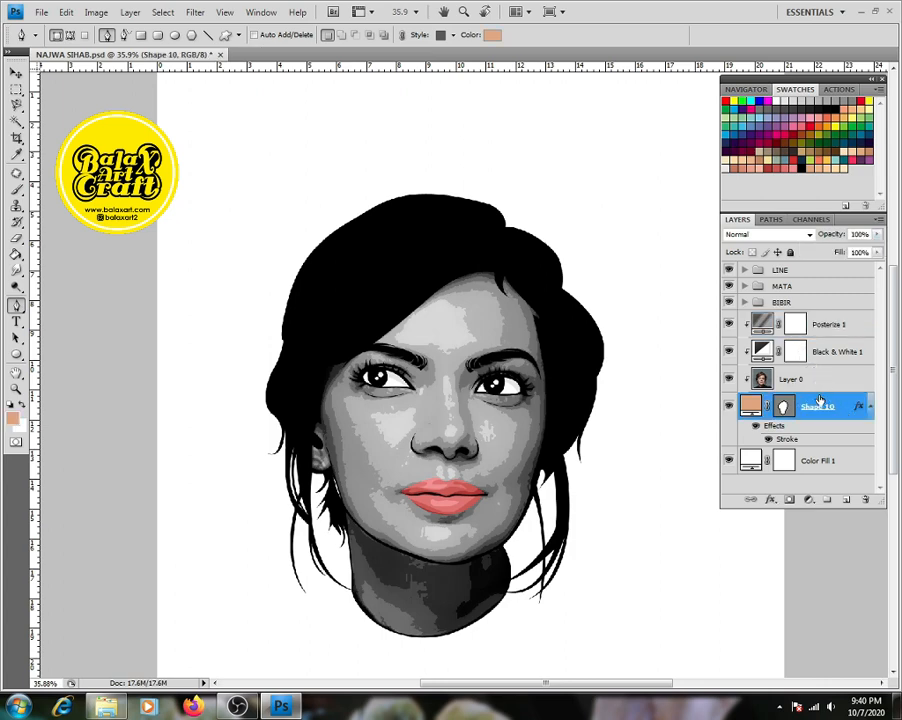
click(822, 387)
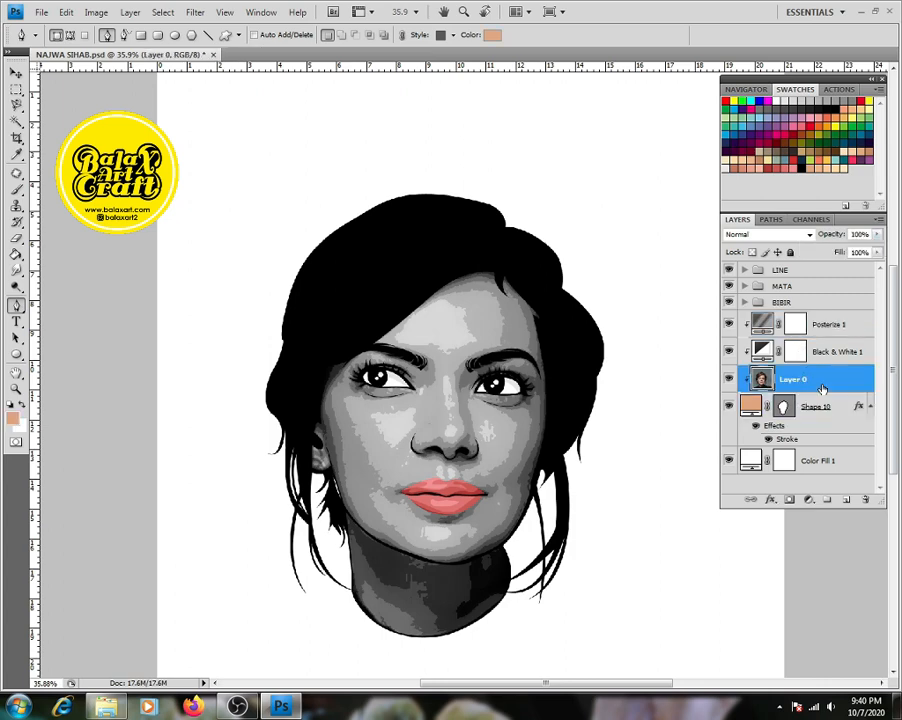
click(808, 499)
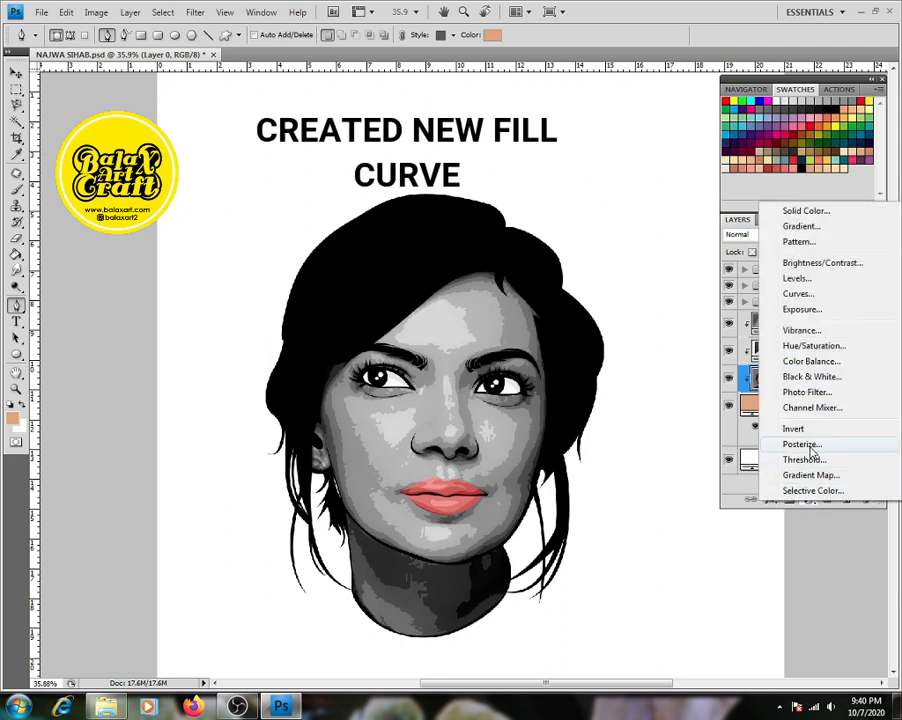
click(818, 292)
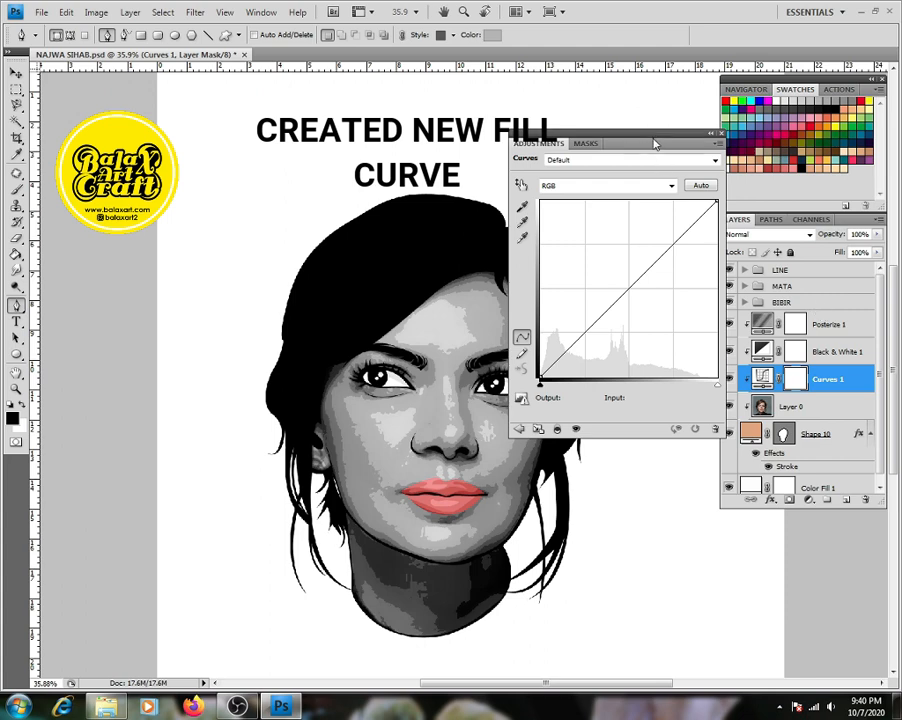
drag(655, 145, 687, 117)
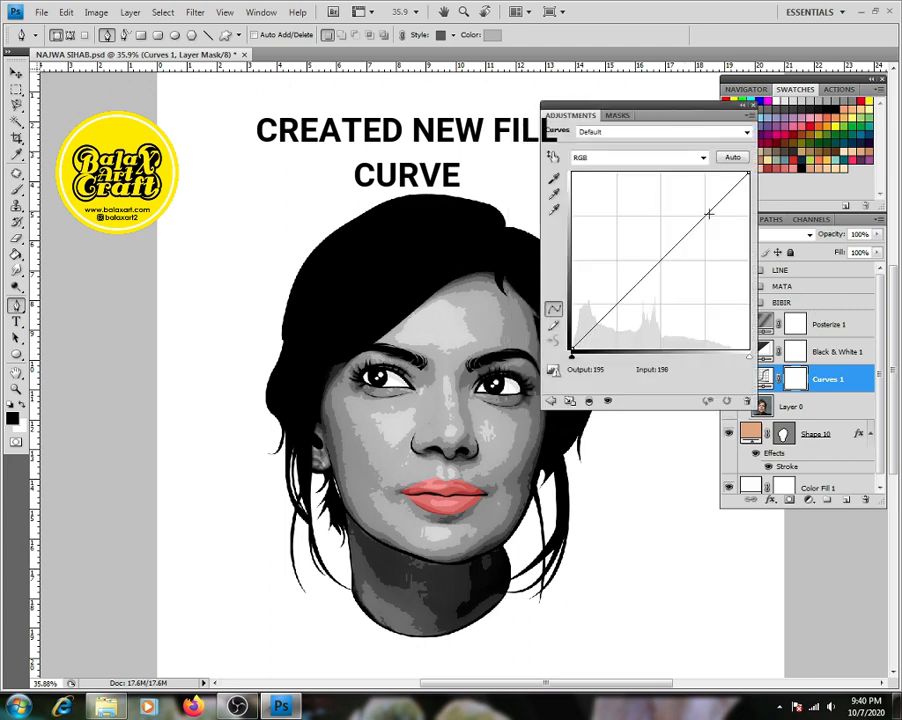
drag(709, 213, 708, 207)
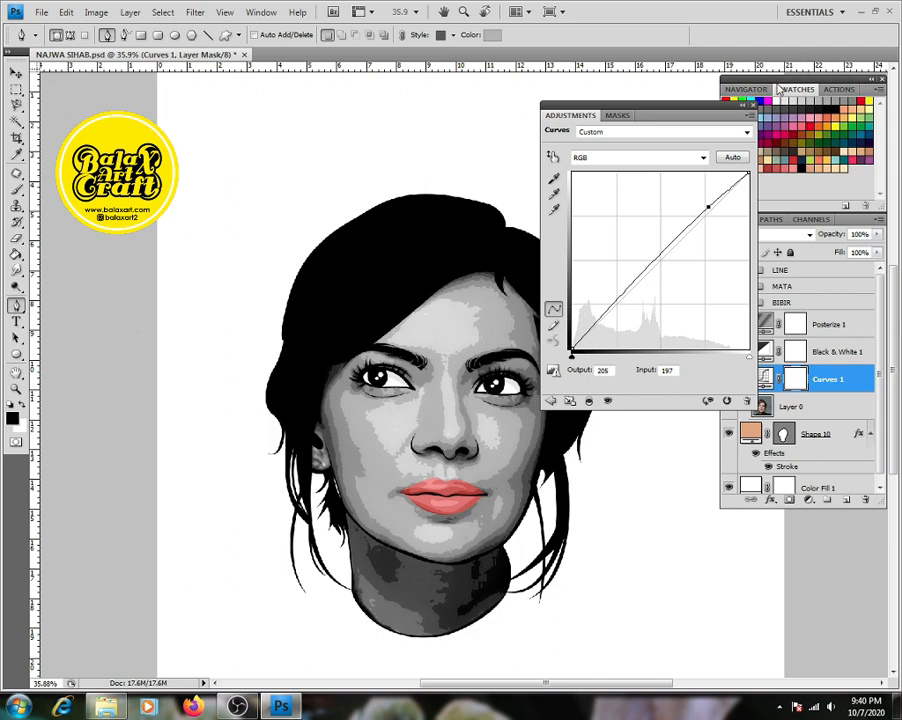
Step: With Shape 10 active, set the colour for new pen shapes to #fbe5be and the layer style to none
click(753, 104)
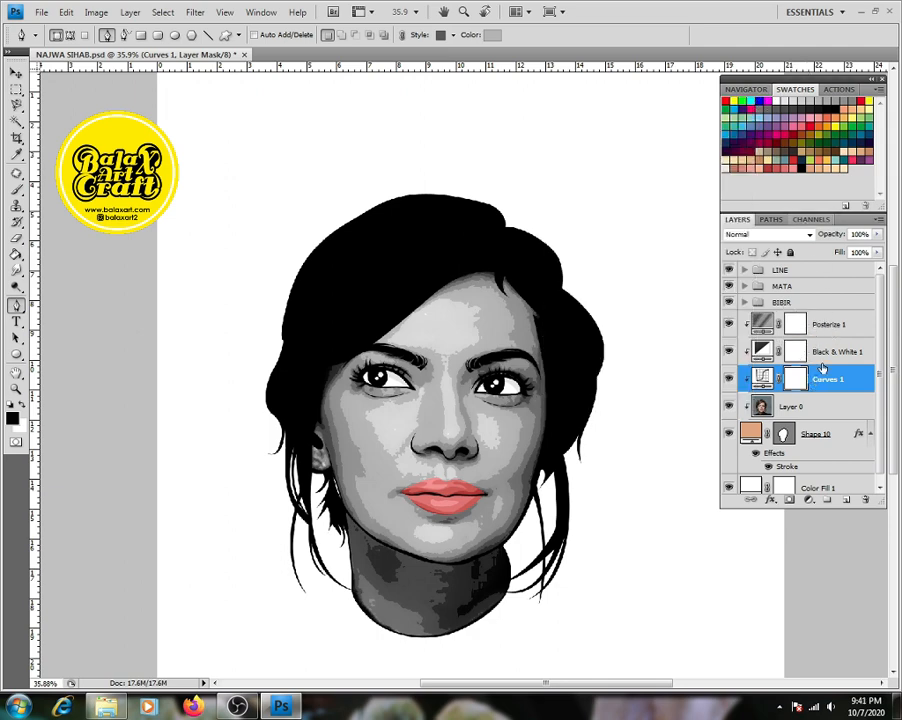
click(839, 435)
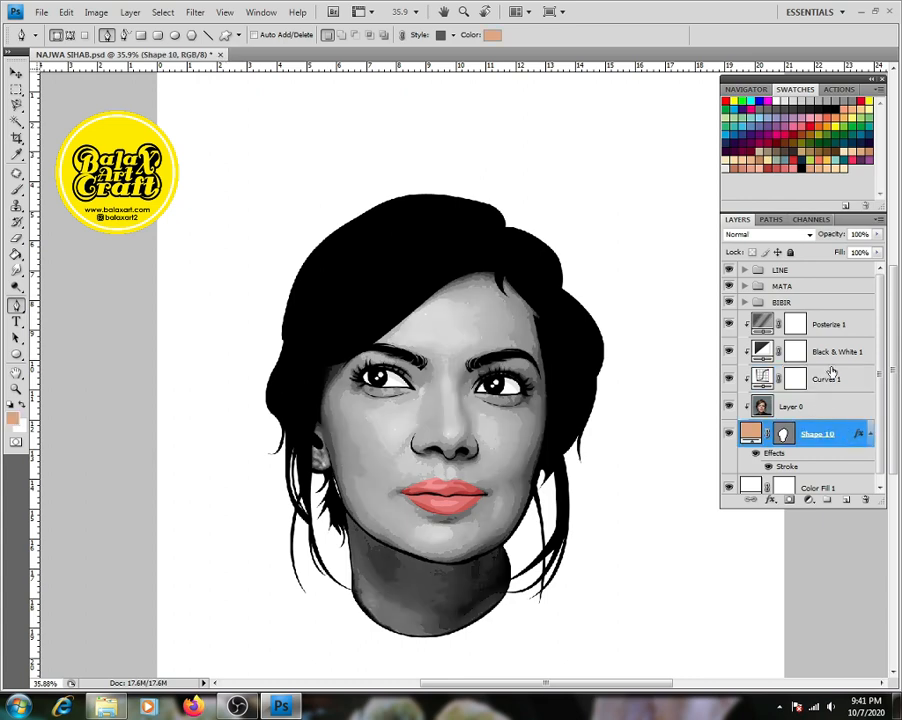
click(492, 35)
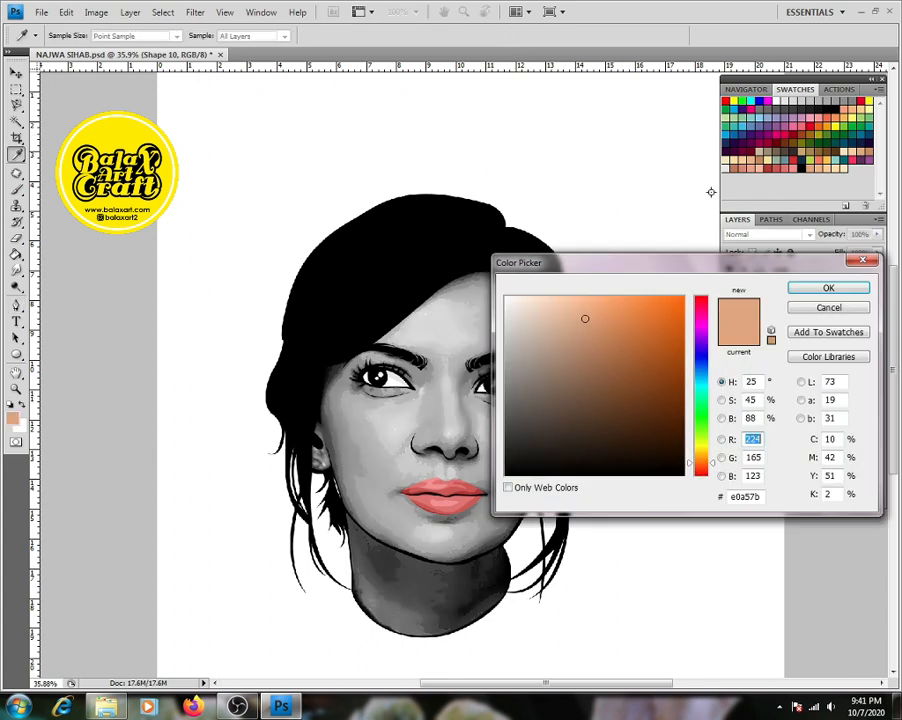
click(547, 298)
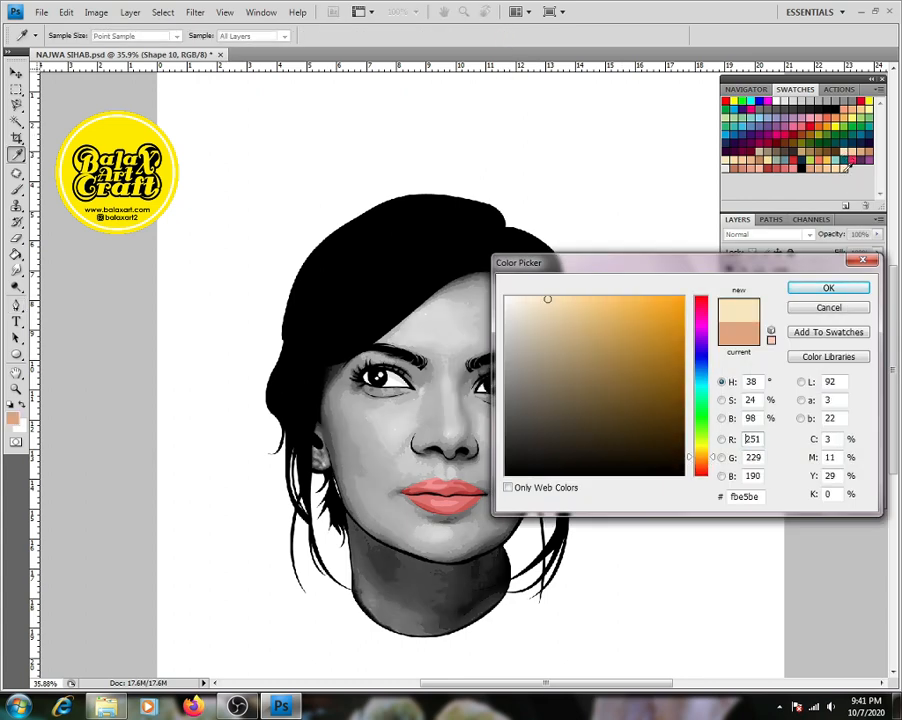
click(831, 288)
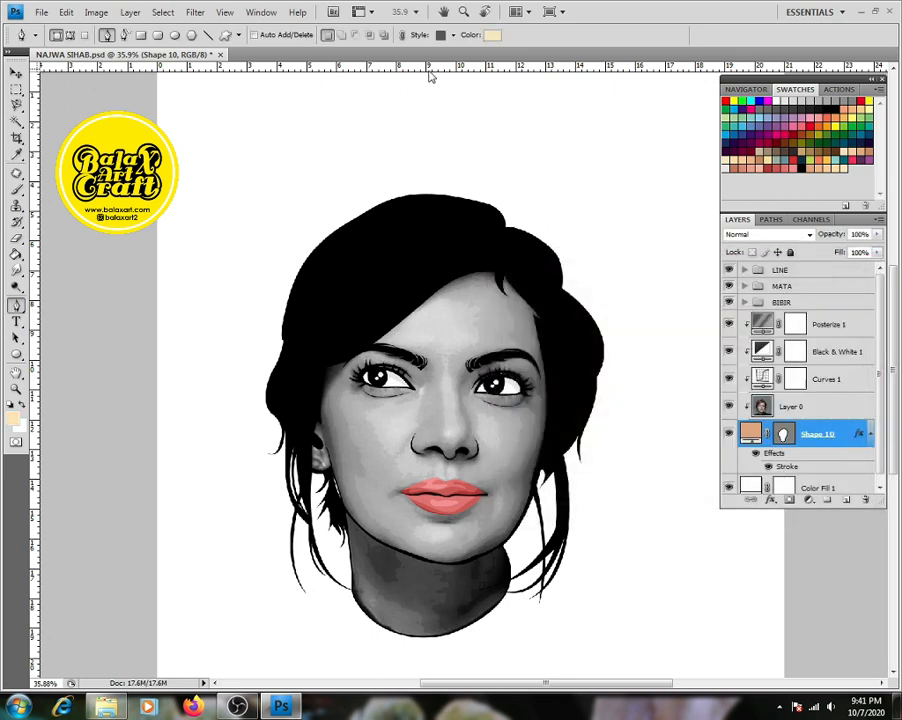
click(453, 35)
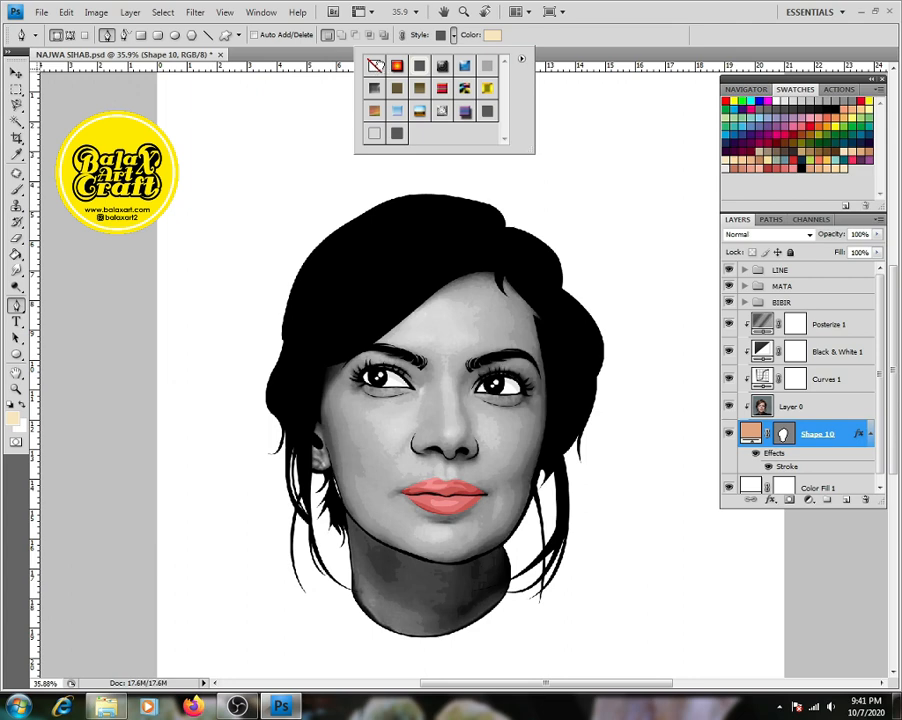
click(376, 65)
click(567, 44)
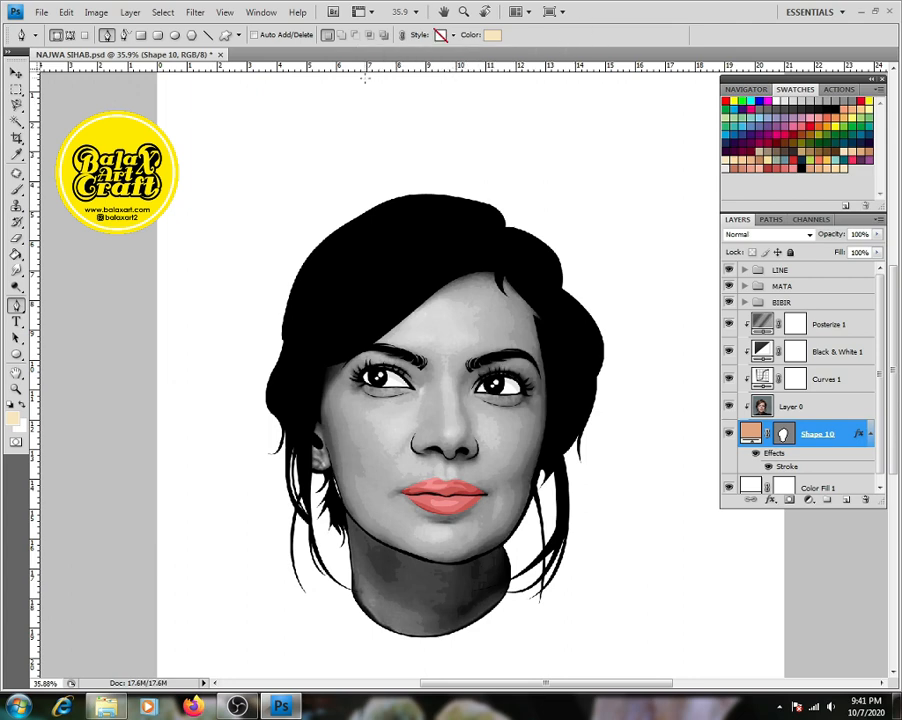
Step: Outline a cream highlight shape on the middle of the forehead, following the lightest area of the photo between hairline and brows
scroll(453, 321, up, 3)
key(alt)
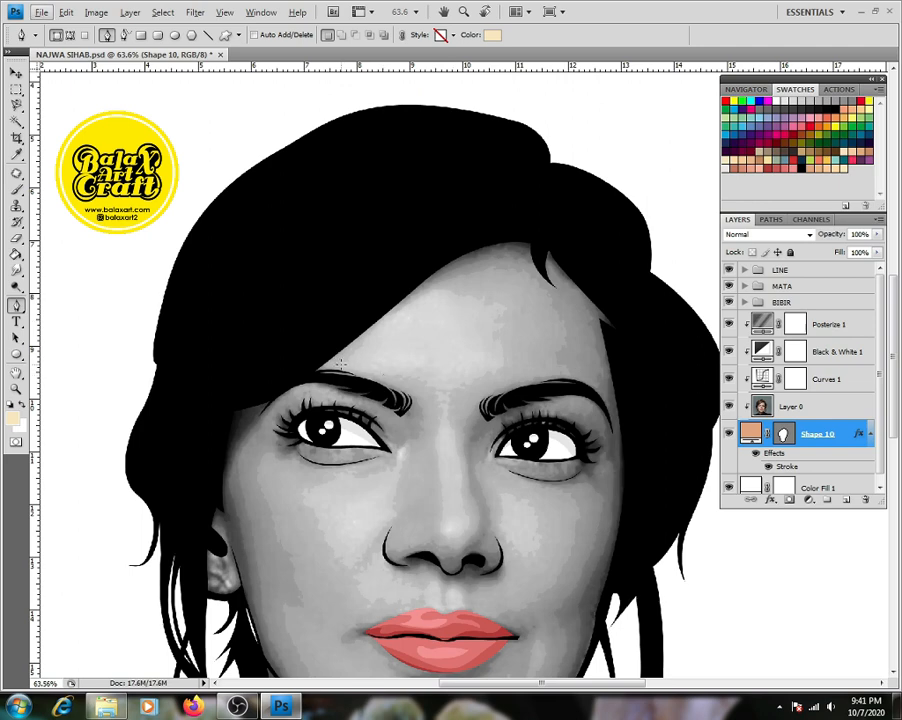
click(341, 366)
click(413, 298)
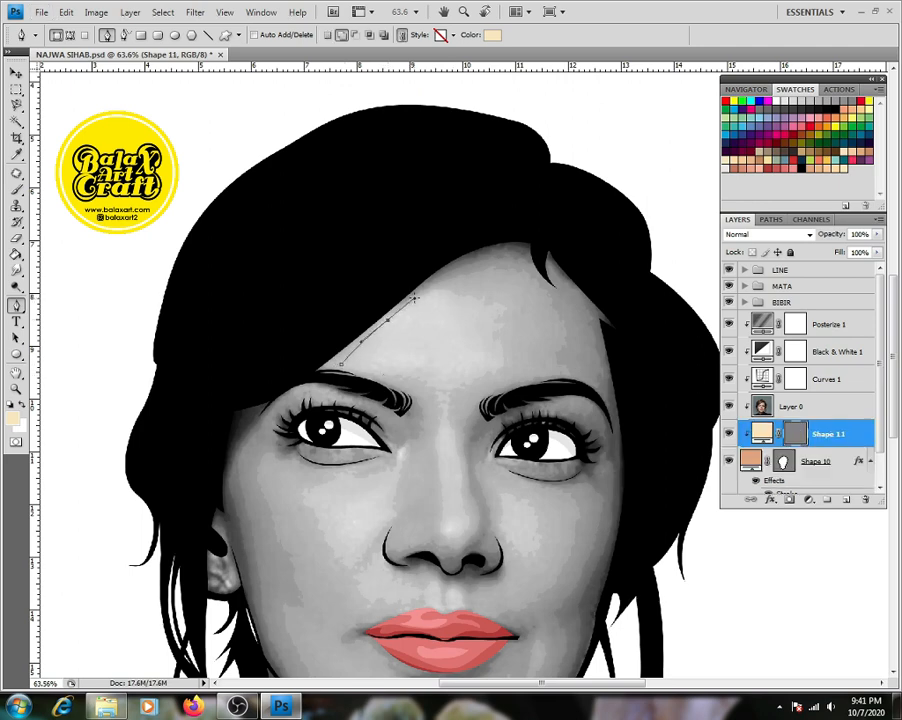
drag(469, 290, 497, 297)
drag(505, 350, 393, 380)
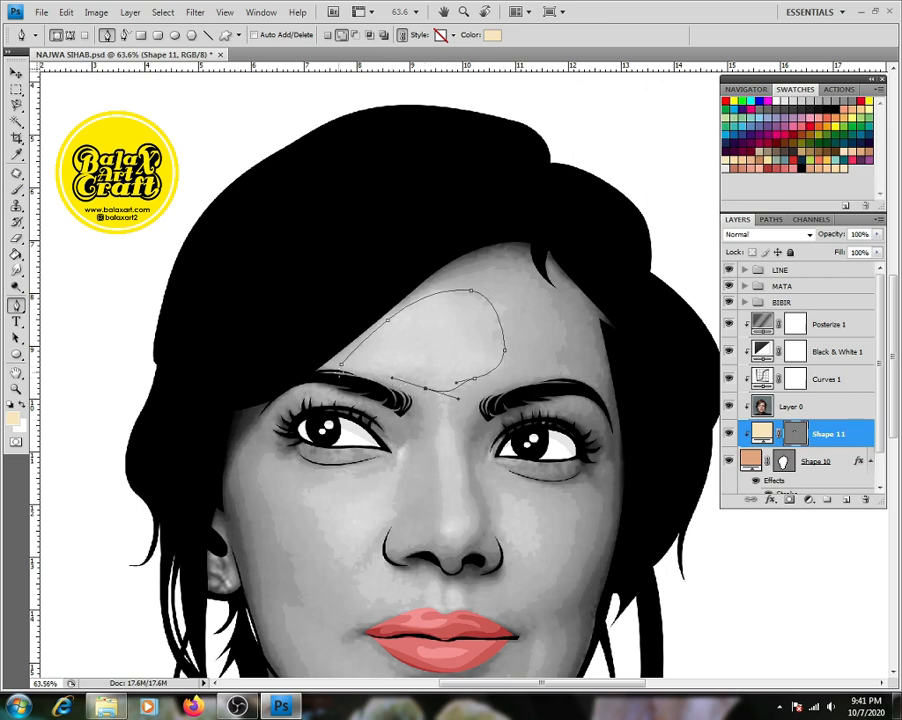
click(341, 366)
Step: Add a long, narrow highlight outline down the bridge of the nose to its tip in the same shape layer
scroll(514, 294, down, 2)
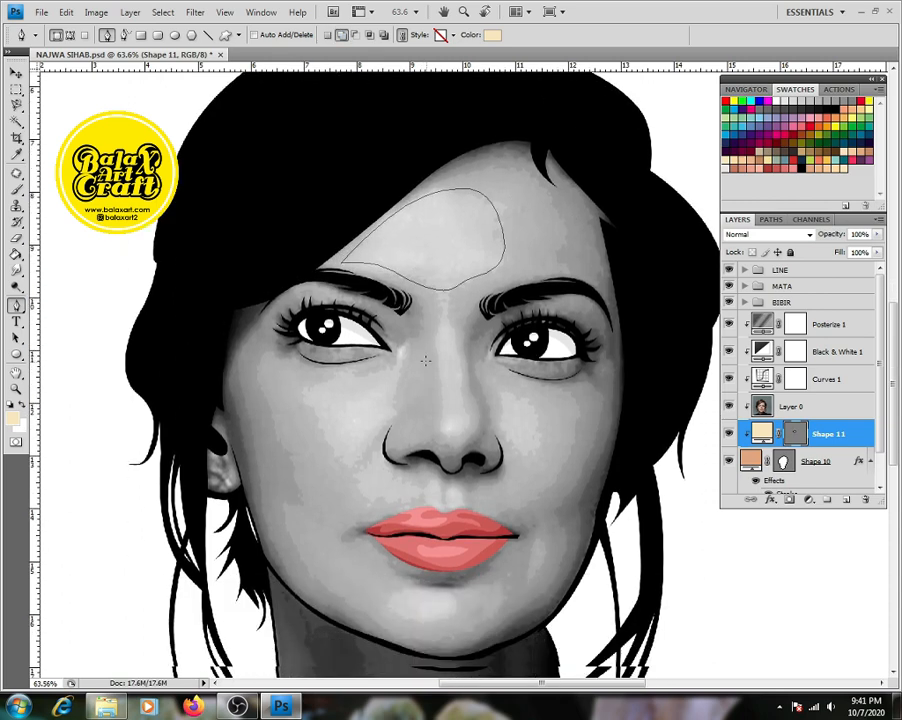
scroll(451, 361, up, 1)
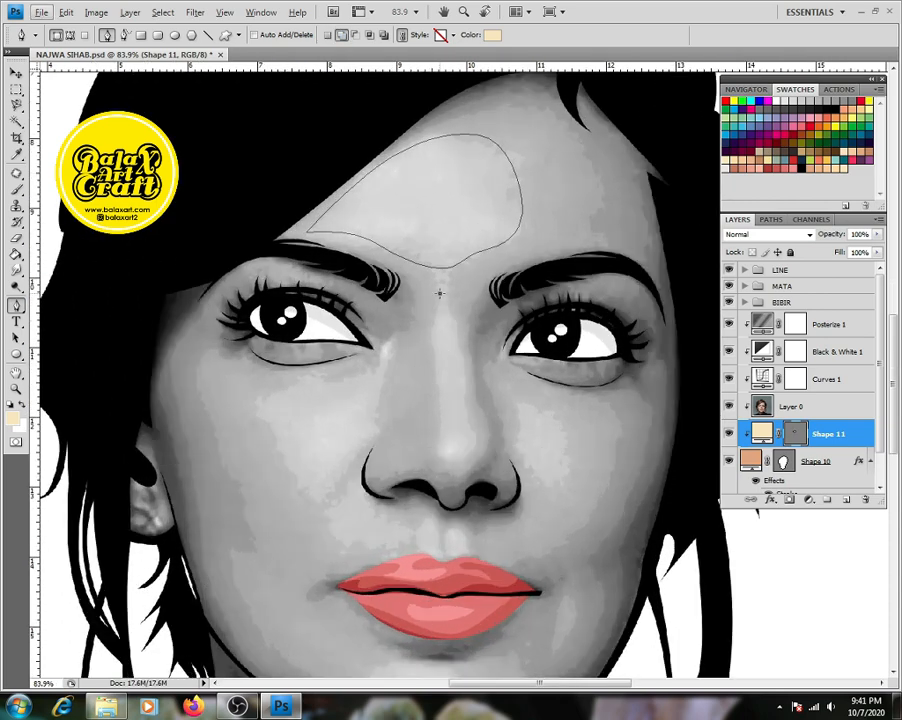
click(440, 293)
drag(436, 400, 478, 460)
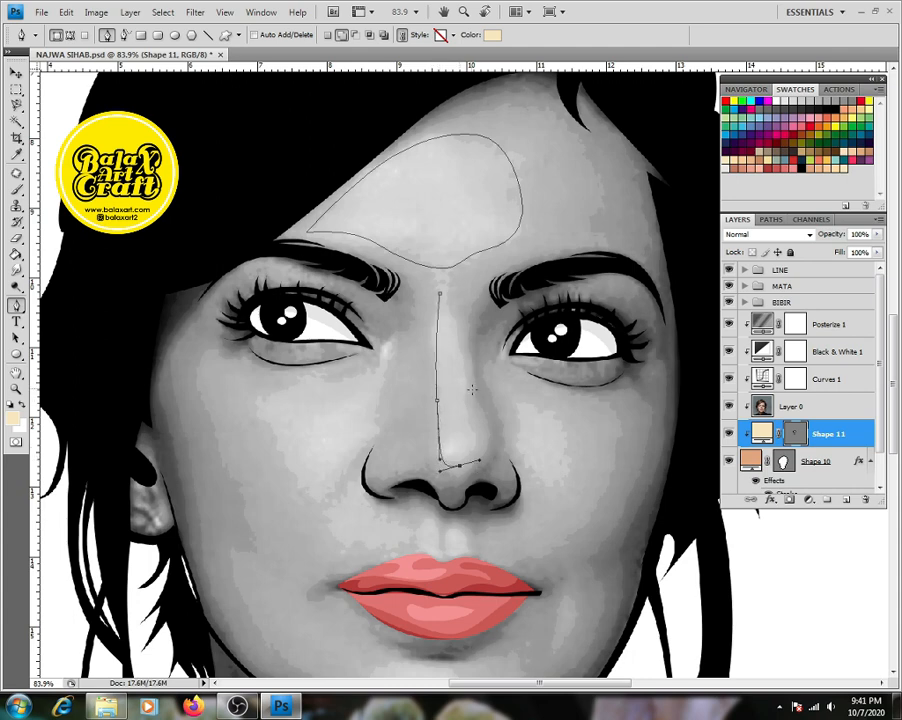
drag(466, 378, 454, 308)
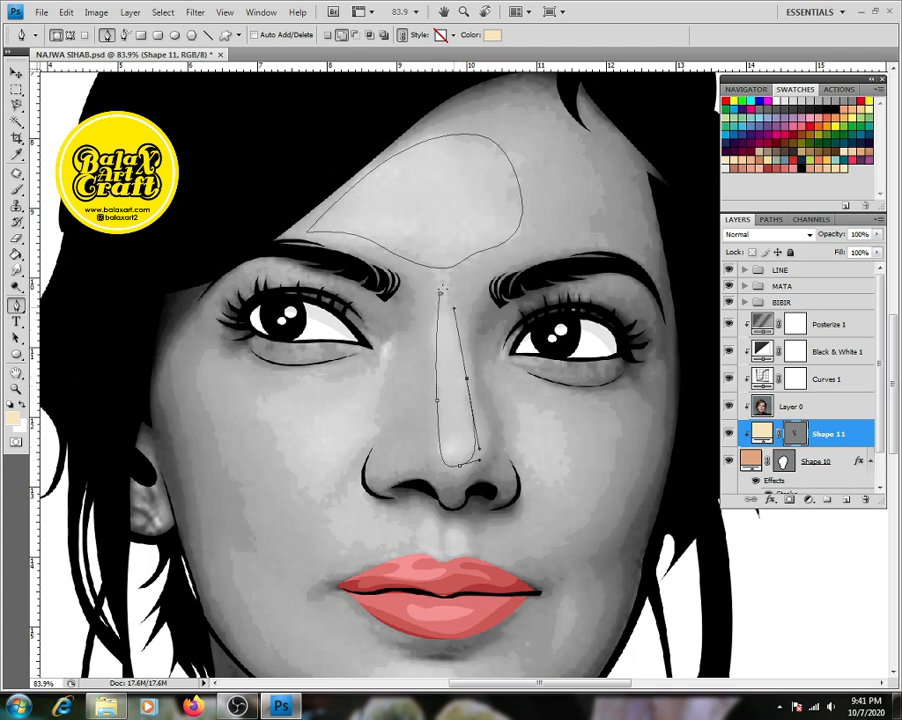
click(440, 296)
Step: Add rounded highlight outlines on both cheeks, extending the one on the image's left up to the inner eye corner
drag(346, 376, 310, 377)
drag(249, 425, 255, 460)
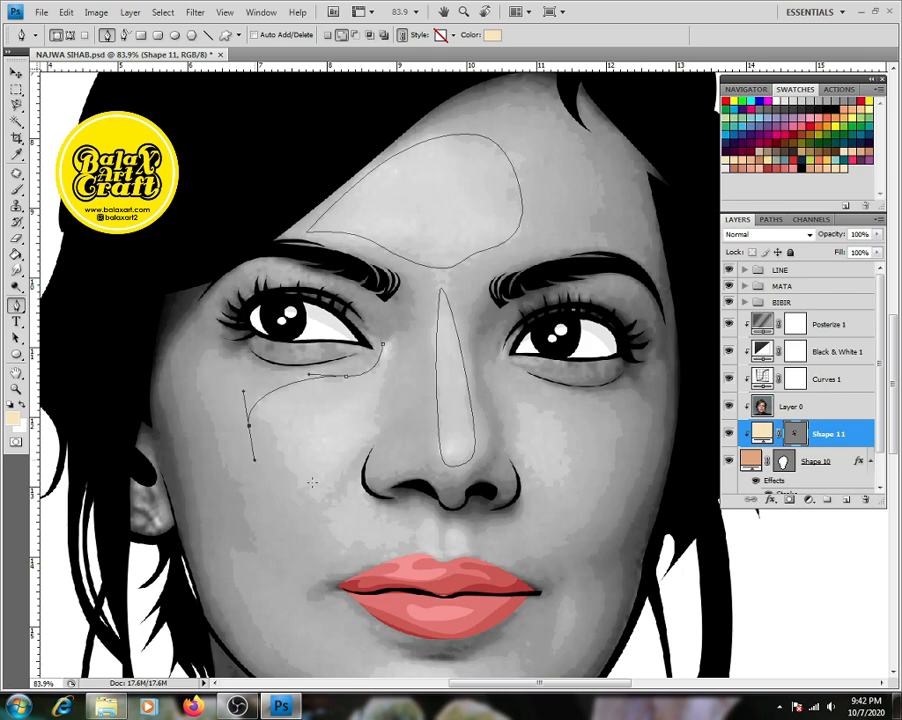
drag(355, 472, 389, 428)
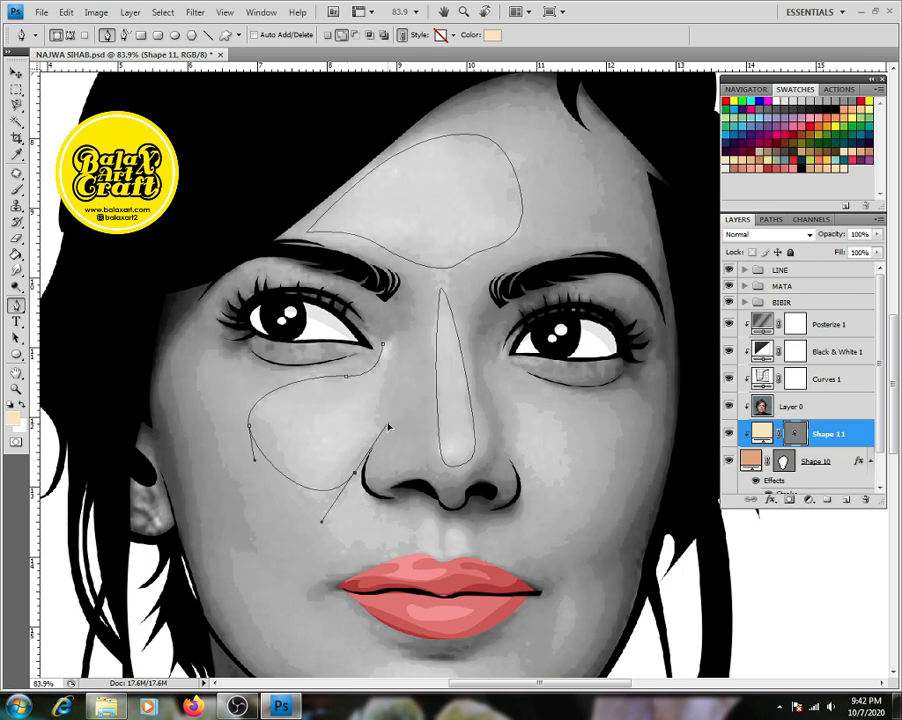
click(386, 345)
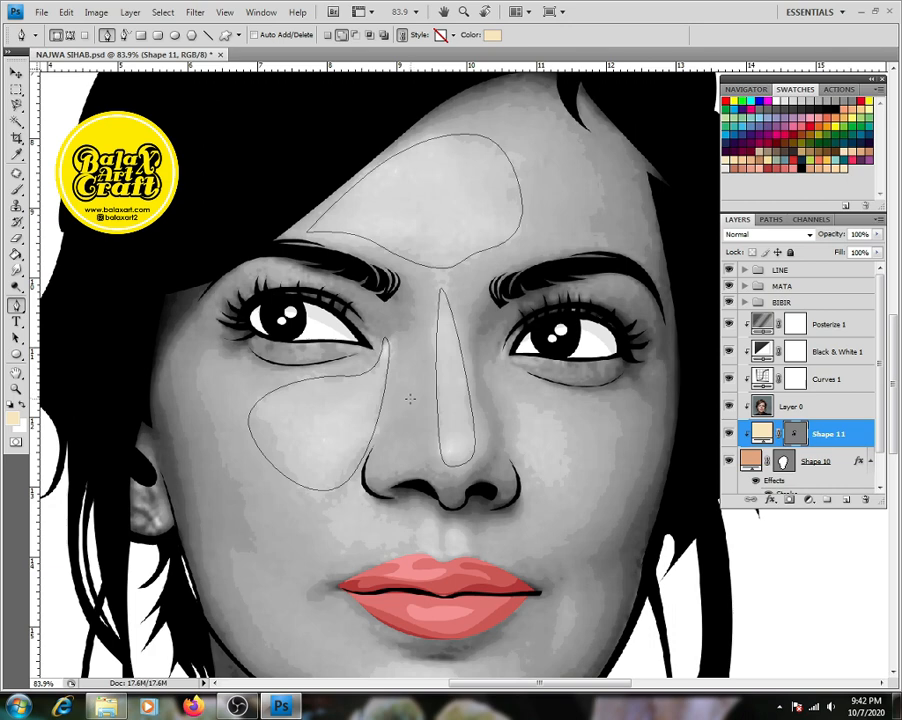
click(518, 397)
drag(532, 474, 548, 499)
drag(579, 459, 572, 430)
click(518, 397)
Step: Add highlight outlines beside the nostril on the image's left and in the groove above the upper lip
scroll(351, 398, down, 3)
scroll(351, 398, up, 4)
click(359, 320)
mouse_move(414, 373)
mouse_down()
mouse_move(441, 384)
mouse_move(480, 368)
mouse_move(512, 386)
mouse_up()
click(359, 320)
click(448, 398)
click(480, 413)
drag(519, 413, 505, 430)
drag(448, 398, 453, 389)
Step: Add an oval highlight outline on the chin, and move the Shape 11 layer above Posterize 1
scroll(509, 546, down, 3)
drag(433, 514, 459, 511)
drag(468, 557, 434, 572)
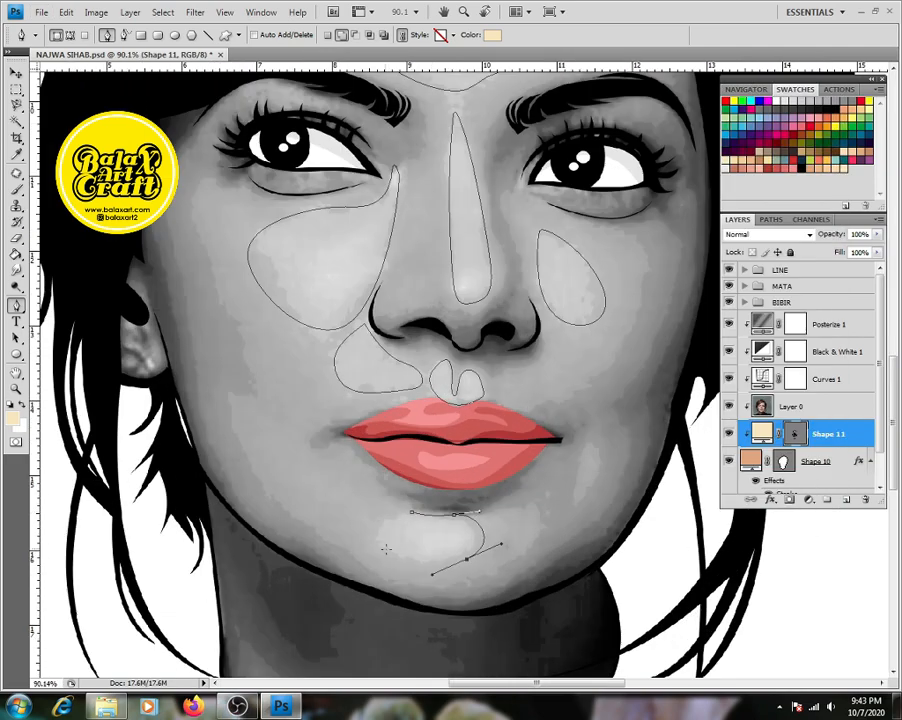
drag(371, 534, 390, 508)
click(433, 514)
scroll(433, 514, down, 8)
mouse_move(849, 432)
mouse_down()
mouse_move(859, 422)
mouse_move(843, 318)
mouse_up()
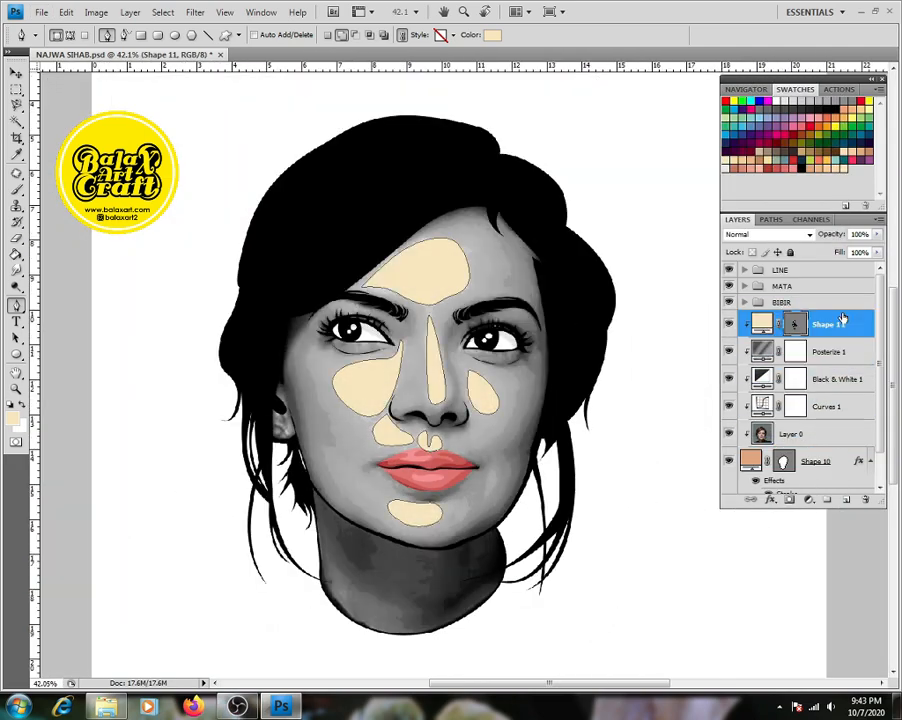
Step: Select Shape 10 and set the colour for new shapes to a slightly deeper light peach swatch
click(840, 458)
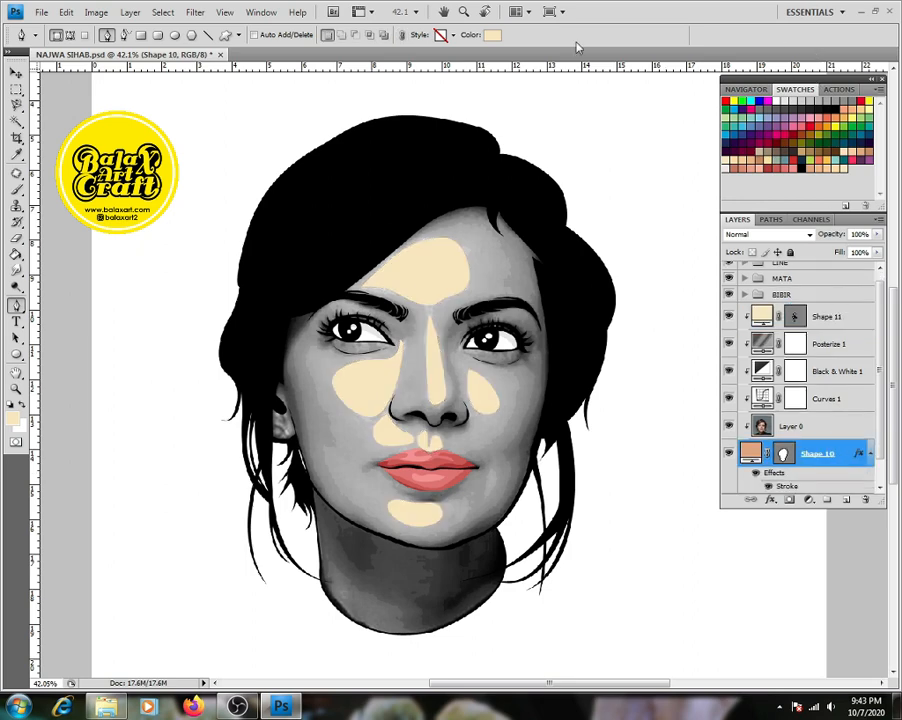
click(493, 38)
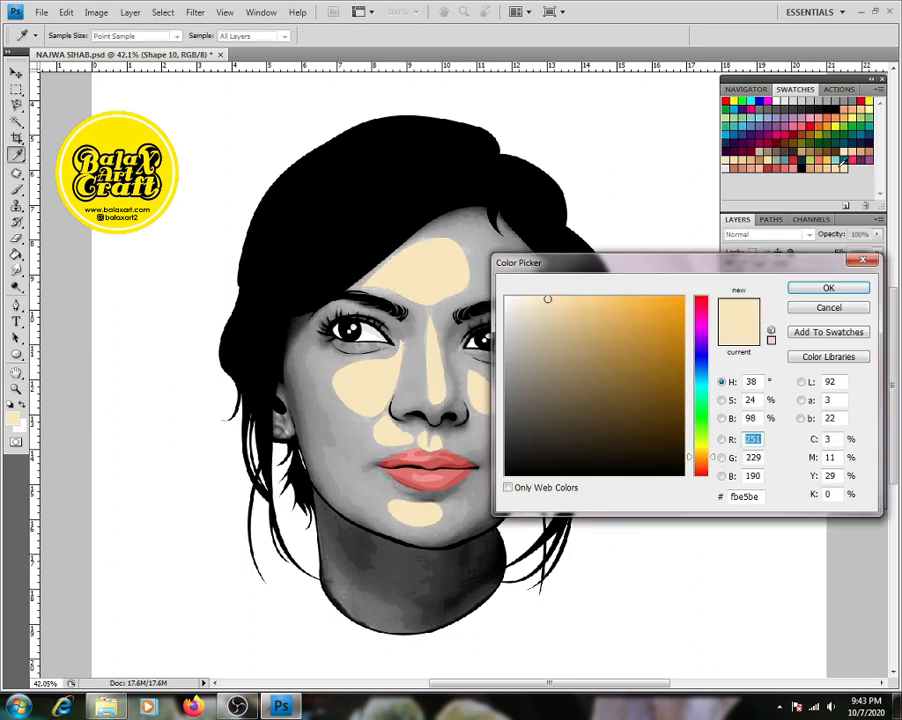
click(843, 162)
click(829, 288)
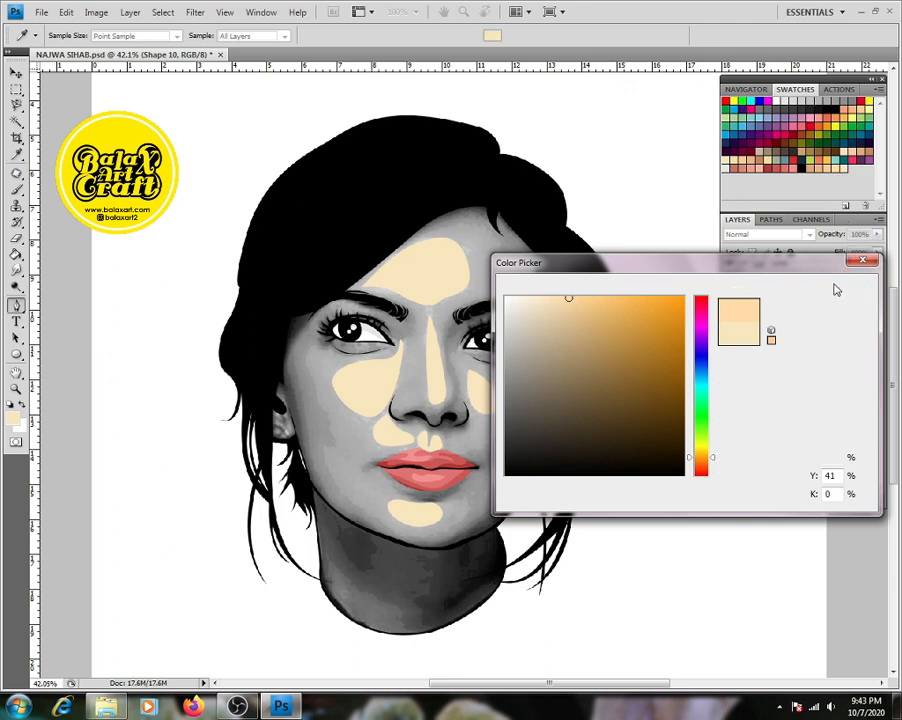
Step: Start a larger light peach skin outline around the forehead highlight, along the hairline and above the brow on the image's right
scroll(695, 343, up, 1)
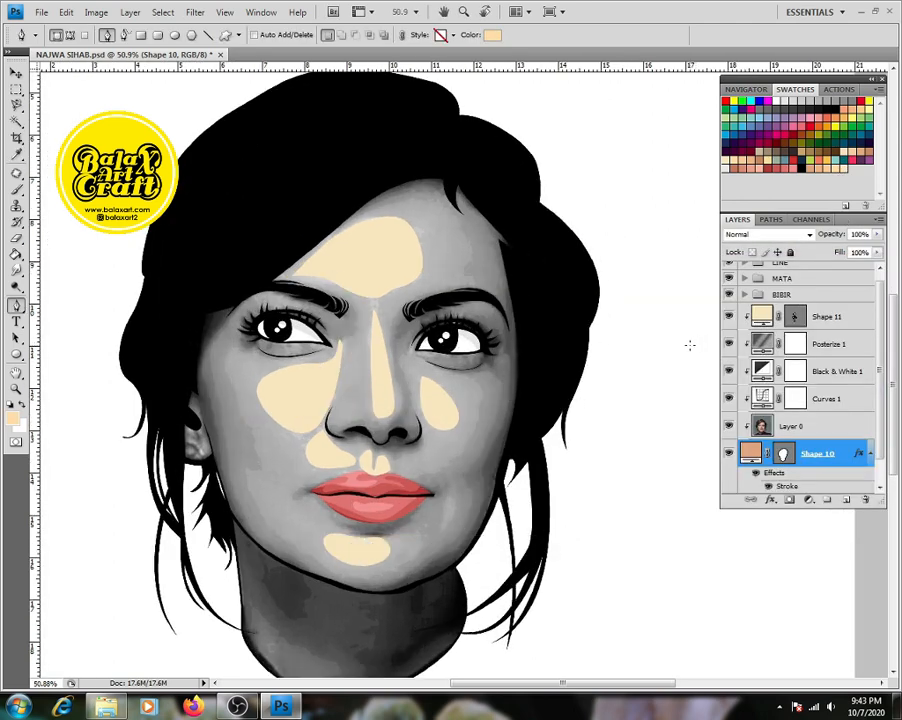
key(alt)
scroll(390, 200, up, 3)
click(221, 332)
click(371, 215)
click(511, 230)
click(531, 347)
click(413, 402)
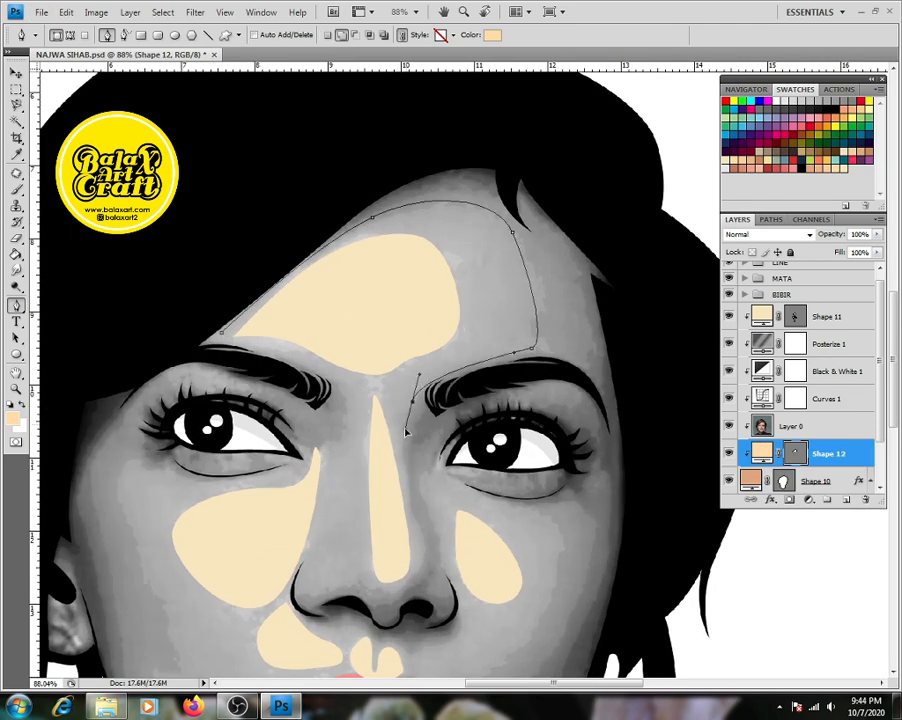
Step: Continue the light peach outline down the side of the nose, under its tip and around the nostril on the image's left
click(413, 520)
click(416, 580)
click(352, 568)
drag(343, 591, 289, 560)
click(334, 538)
click(267, 615)
scroll(285, 602, down, 3)
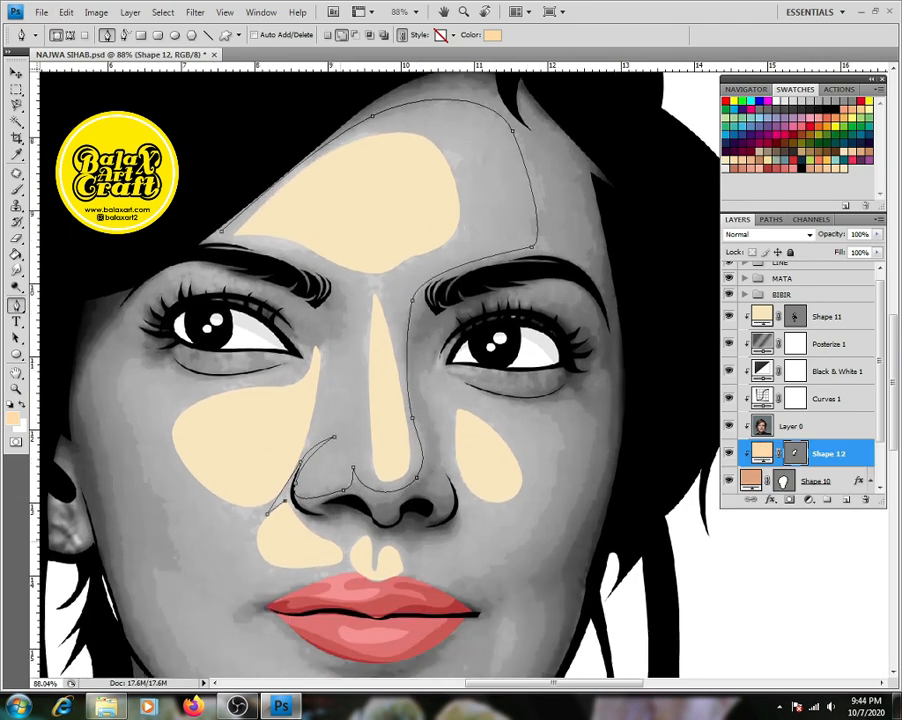
Step: Continue the light peach outline along the underside of the nose and around the nostril on the image's right
drag(335, 532, 352, 533)
drag(372, 537, 381, 552)
click(411, 553)
drag(440, 537, 458, 533)
drag(454, 487, 445, 472)
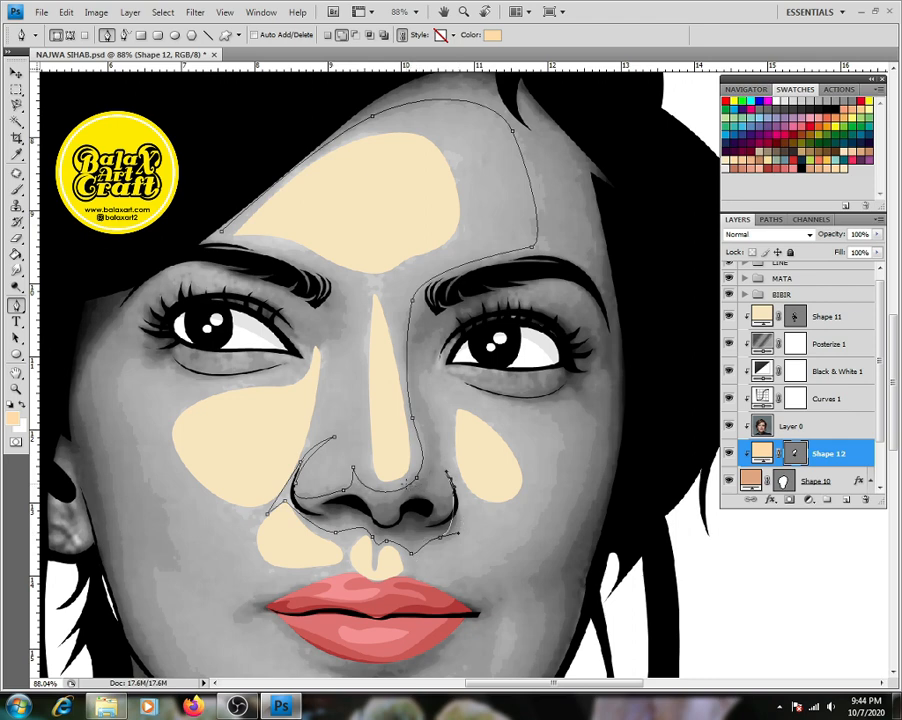
Step: Continue the light peach outline below the eye on the image's right and around that cheek to the upper lip
scroll(405, 484, down, 3)
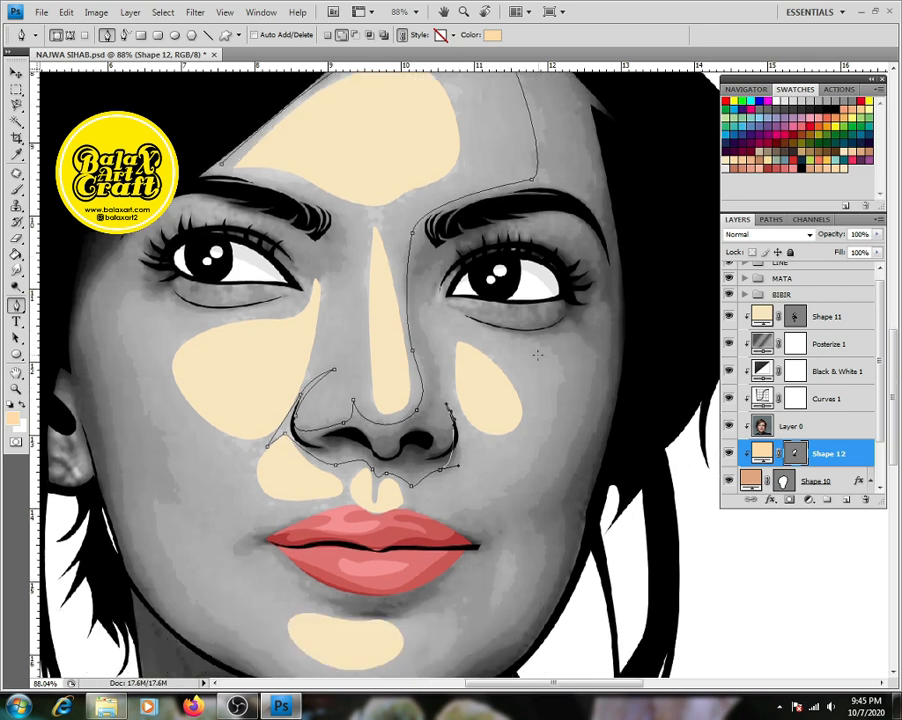
drag(453, 304, 532, 348)
drag(556, 402, 543, 443)
drag(494, 502, 465, 513)
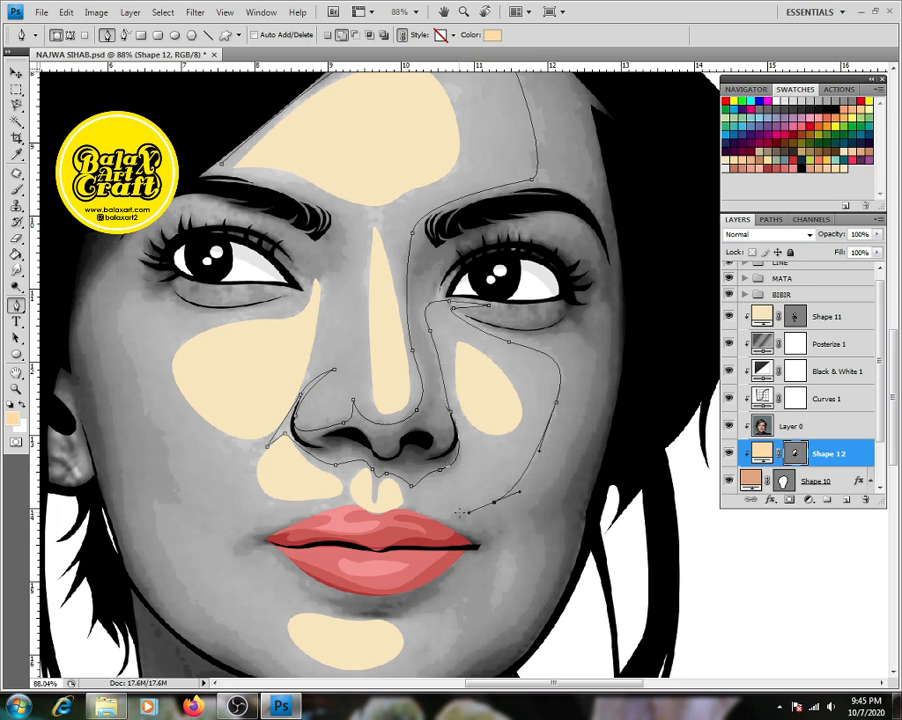
click(442, 522)
Step: Continue the light peach outline around the mouth corner and chin and back up the jaw on the image's left
drag(293, 518, 268, 523)
click(234, 562)
drag(288, 575, 308, 590)
drag(374, 615, 412, 612)
drag(329, 592, 280, 585)
drag(233, 535, 208, 512)
drag(163, 429, 206, 431)
drag(174, 390, 165, 382)
Step: Close the light peach outline along the outer cheek, under the eye and around the inner brow on the image's left
scroll(165, 382, up, 3)
drag(128, 334, 119, 297)
drag(157, 286, 185, 288)
click(295, 258)
click(316, 276)
click(342, 262)
drag(321, 197, 283, 190)
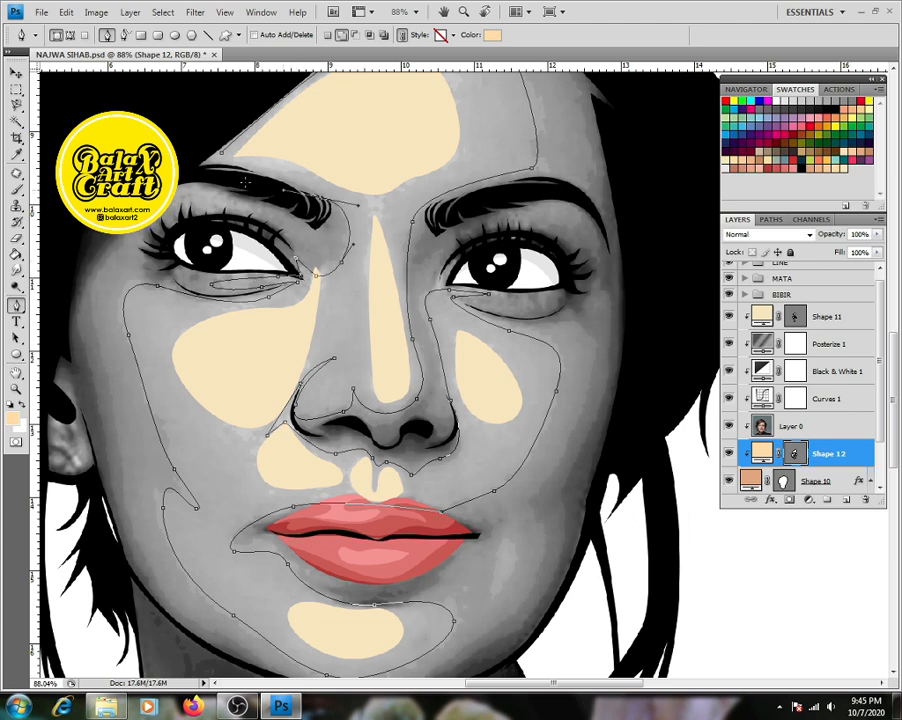
drag(194, 166, 111, 174)
key(ctrl+z)
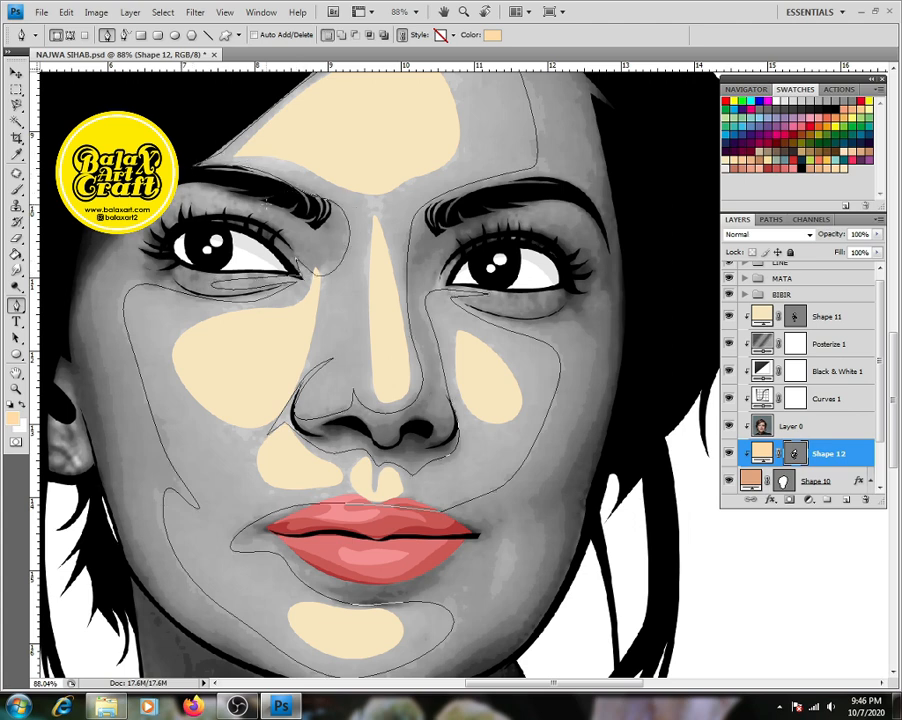
Step: Add a light peach outline on the upper eyelid below the brow on the image's left
drag(200, 183, 127, 151)
drag(208, 228, 260, 234)
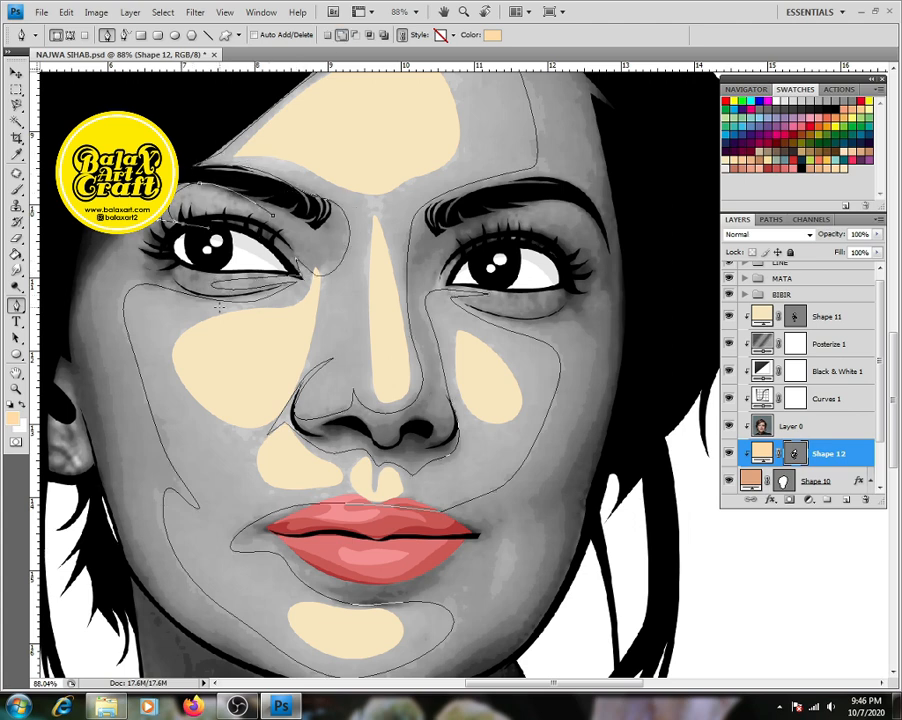
scroll(217, 308, up, 2)
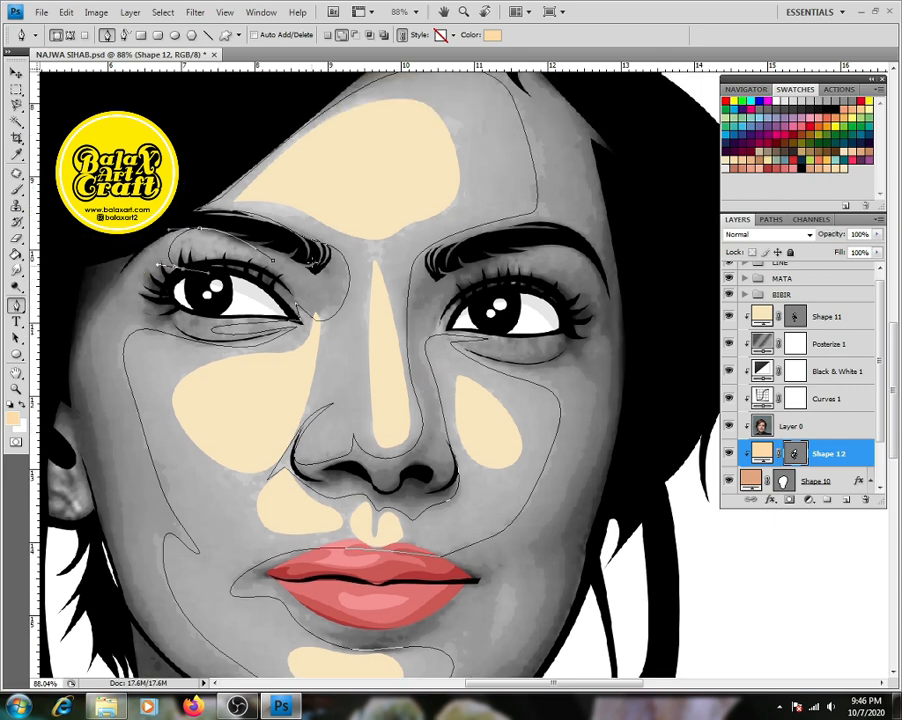
drag(158, 264, 162, 246)
click(296, 305)
Step: Add a small light peach outline beside the mouth corner on the image's right, and move Shape 12 directly below Shape 11
scroll(298, 300, down, 5)
scroll(481, 476, up, 5)
click(395, 473)
click(385, 536)
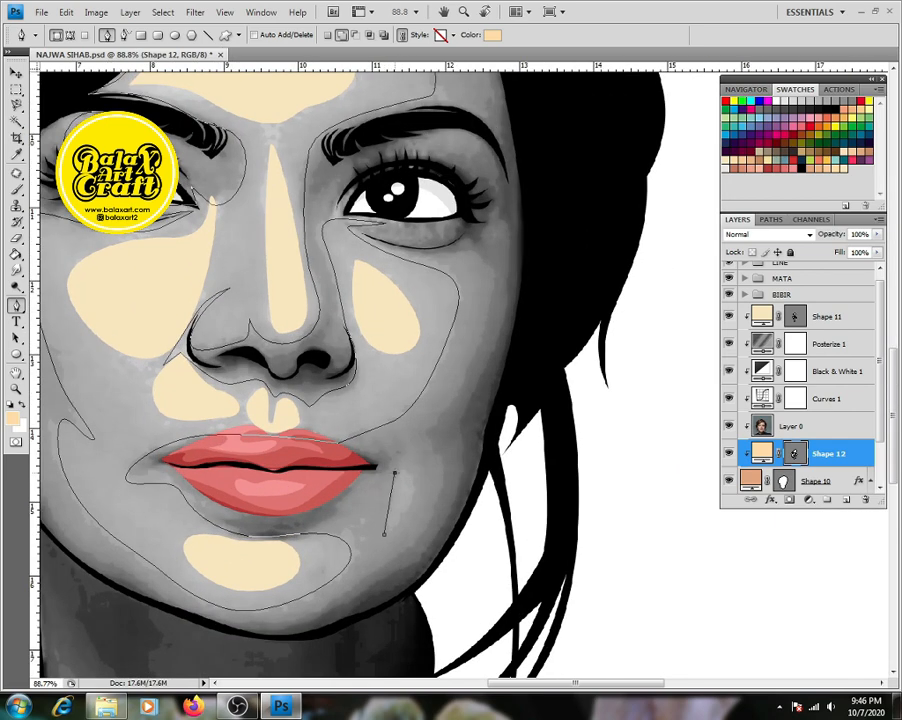
drag(395, 473, 383, 461)
scroll(383, 461, down, 6)
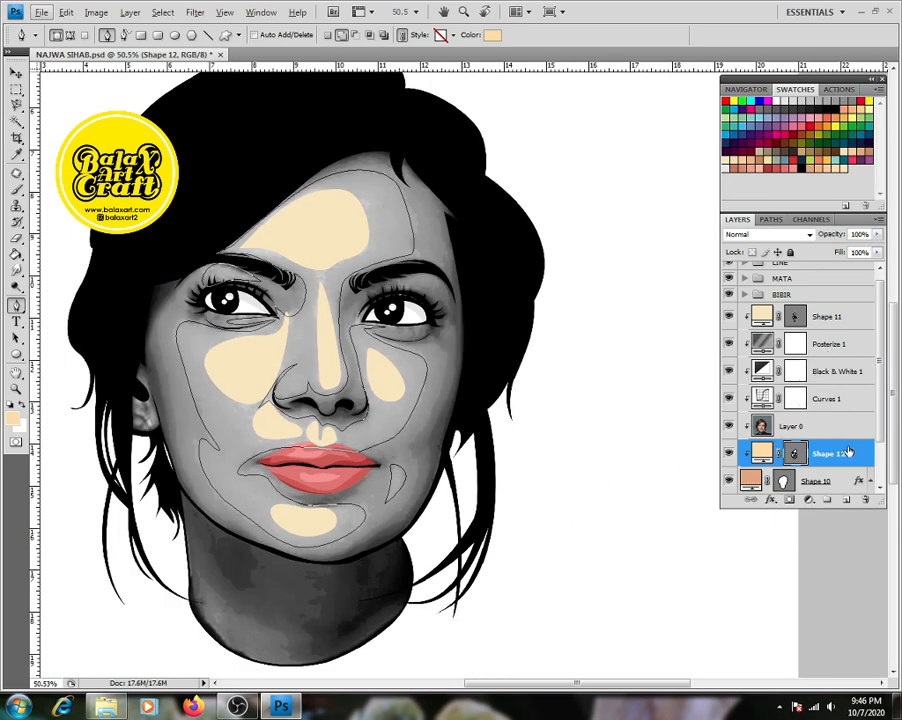
drag(792, 453, 813, 339)
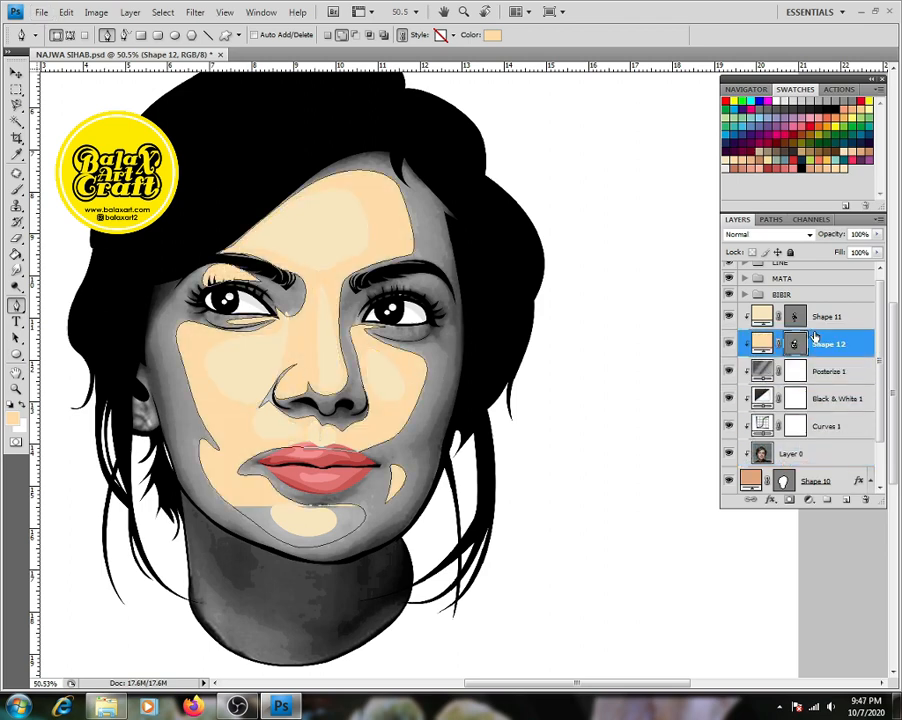
Step: Start a #facb97 peach shape above Shape 10, tracing the forehead hairline down to the outer brow on the image's right
click(822, 480)
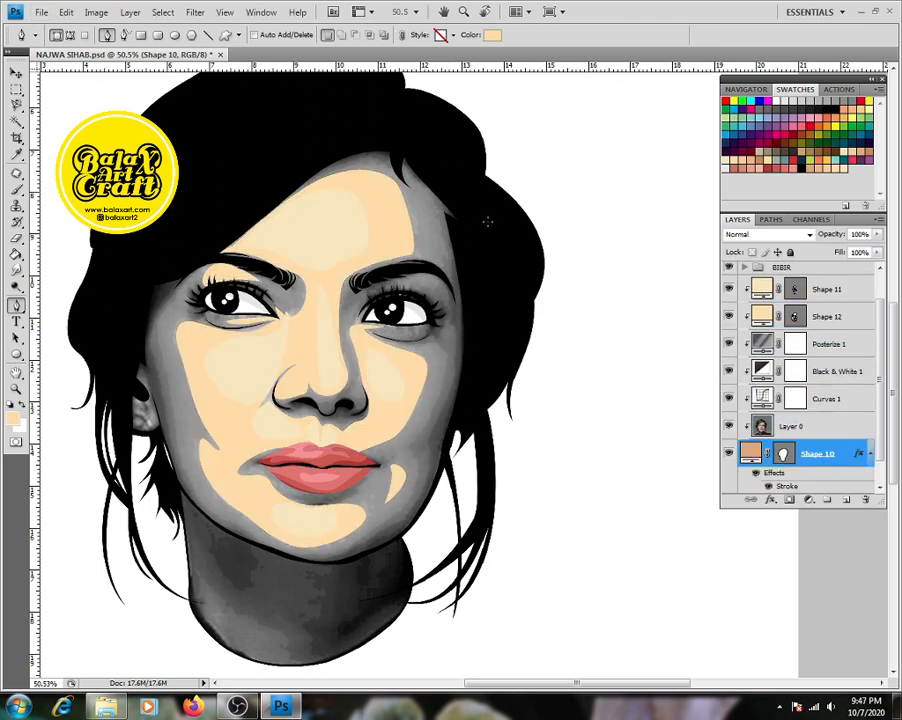
click(492, 35)
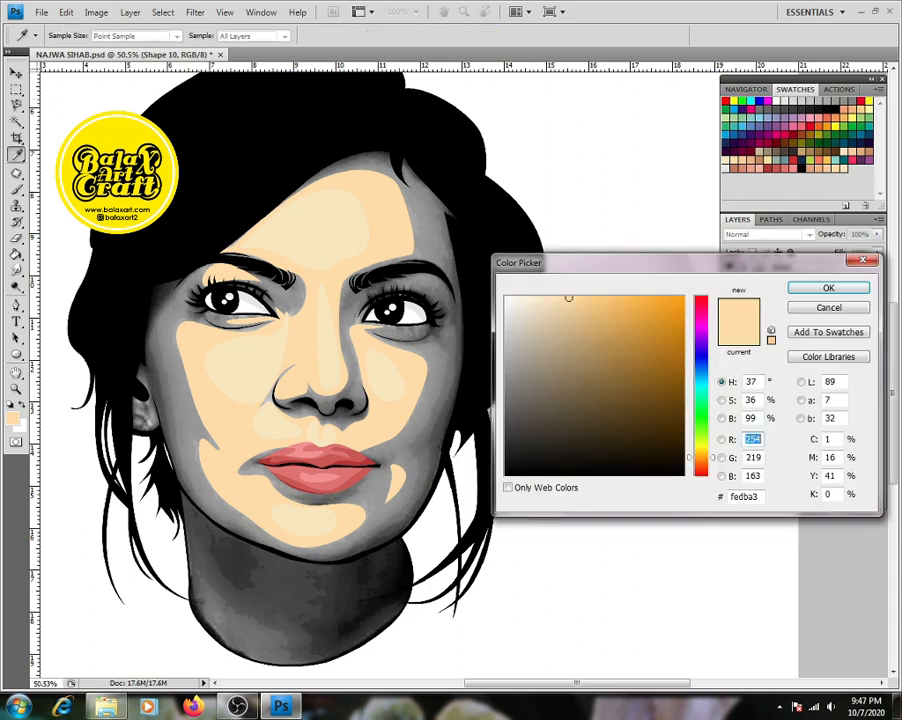
click(828, 164)
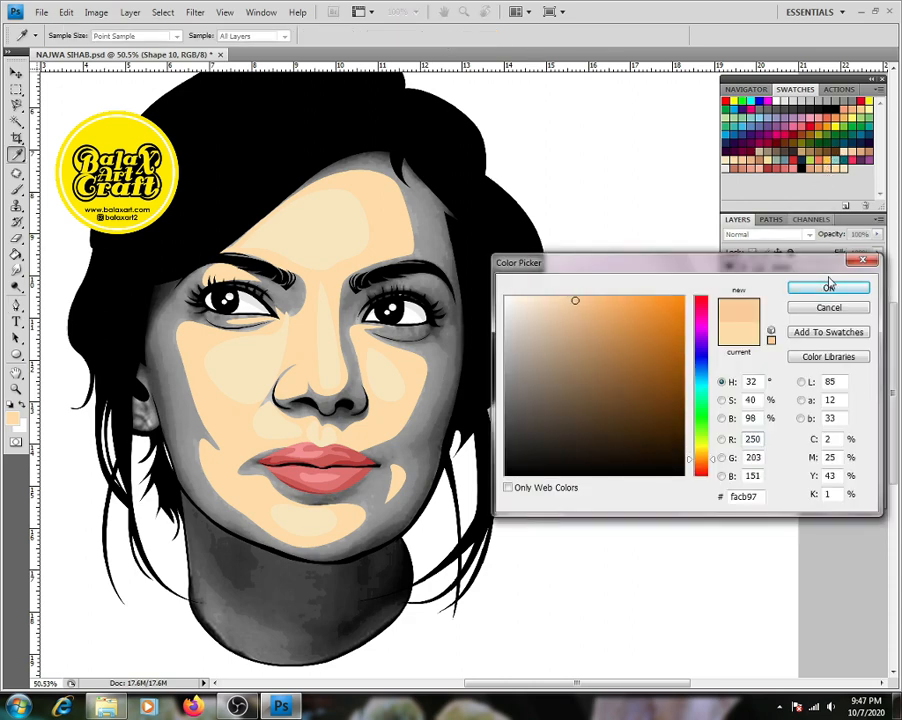
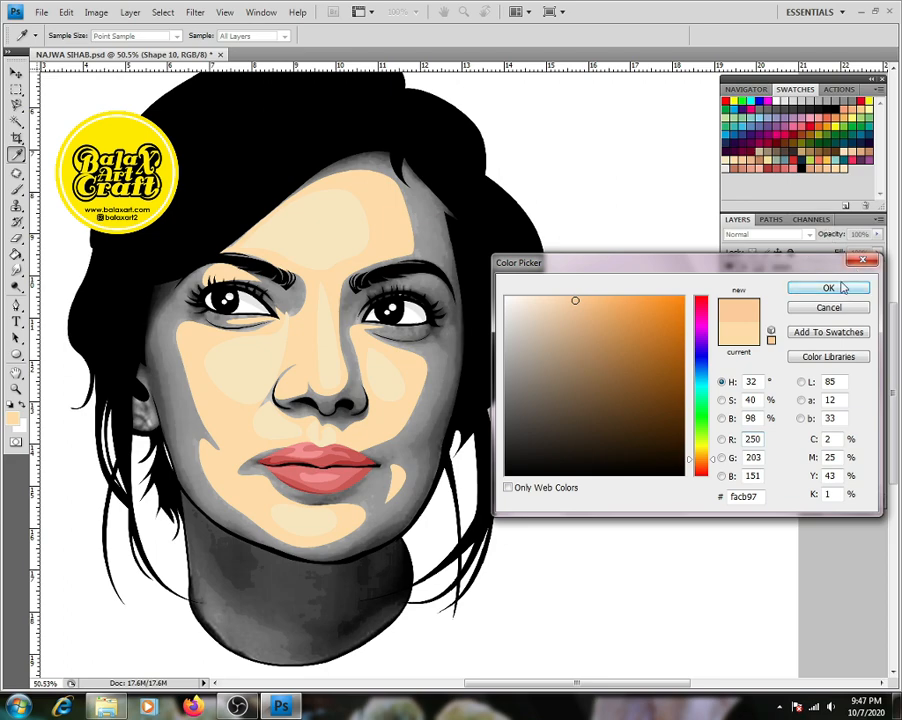
click(828, 288)
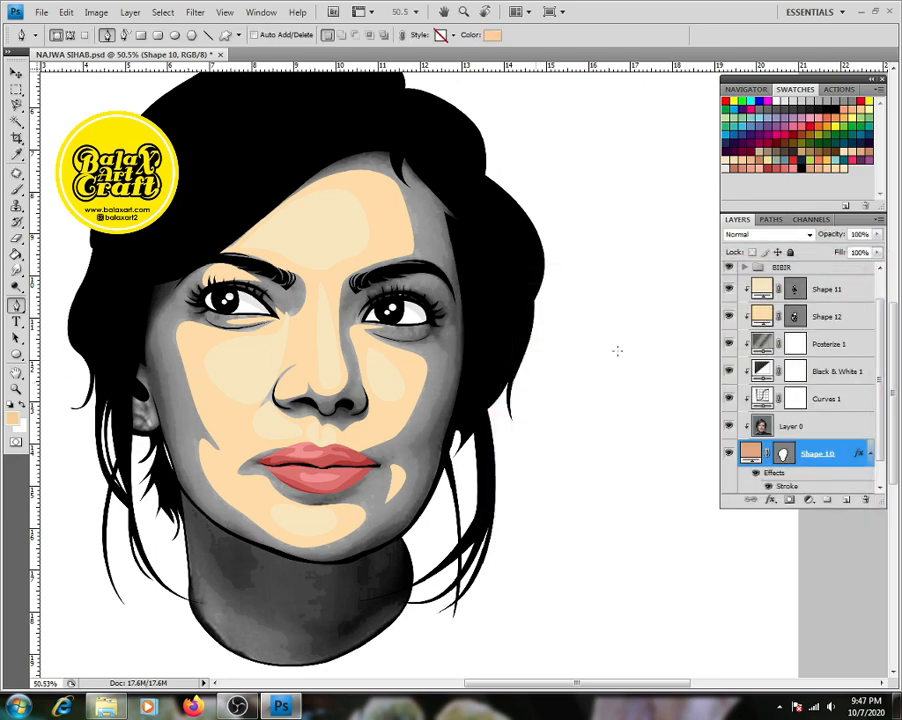
click(498, 35)
click(839, 298)
scroll(369, 177, up, 3)
click(369, 177)
drag(479, 152, 508, 181)
alt+click(480, 151)
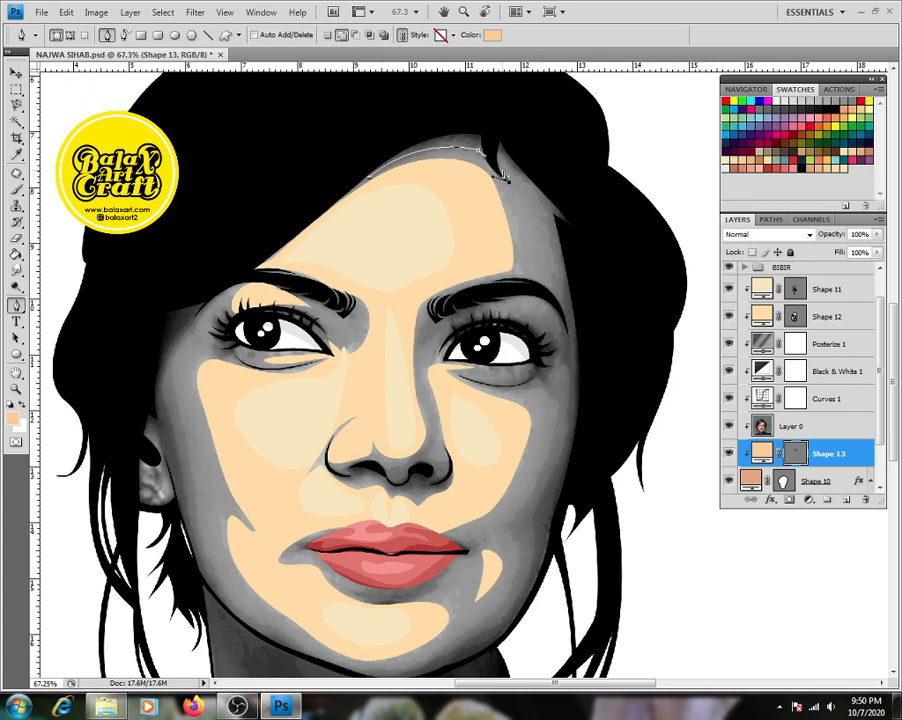
click(501, 159)
drag(548, 248, 548, 286)
Step: Continue the peach outline over the brow, around the inner eye corner and under the eye on the image's right
drag(440, 304, 356, 355)
click(423, 342)
click(430, 360)
click(527, 369)
drag(455, 373, 388, 350)
drag(542, 385, 565, 381)
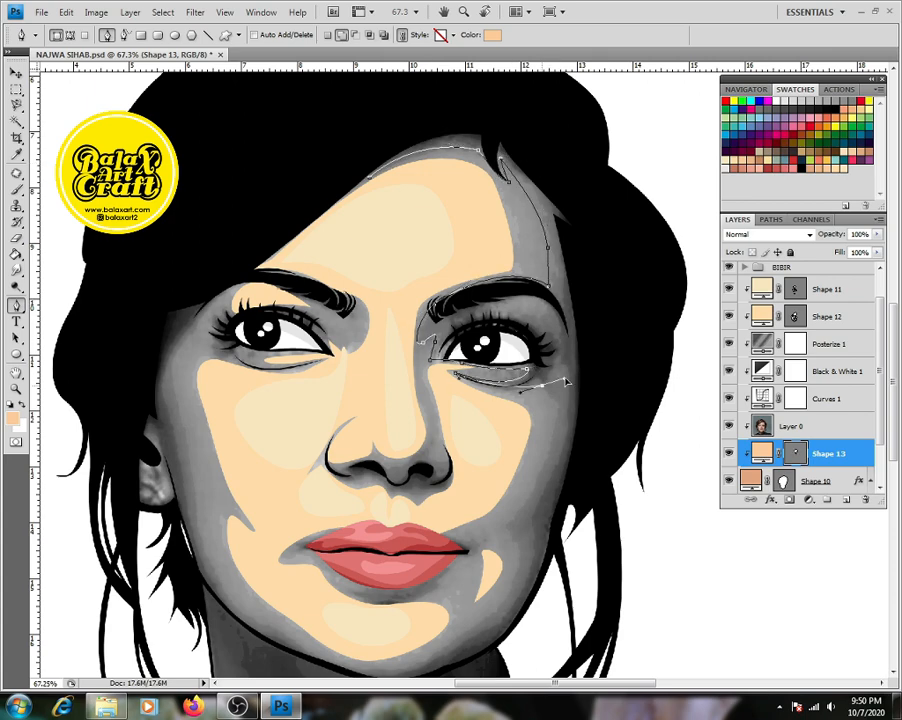
alt+click(542, 385)
Step: Continue the peach outline down the outer cheek on the image's right and along the jaw beneath the chin
drag(540, 465, 467, 606)
scroll(520, 507, up, 3)
scroll(515, 510, down, 1)
scroll(467, 600, down, 2)
drag(376, 549, 341, 568)
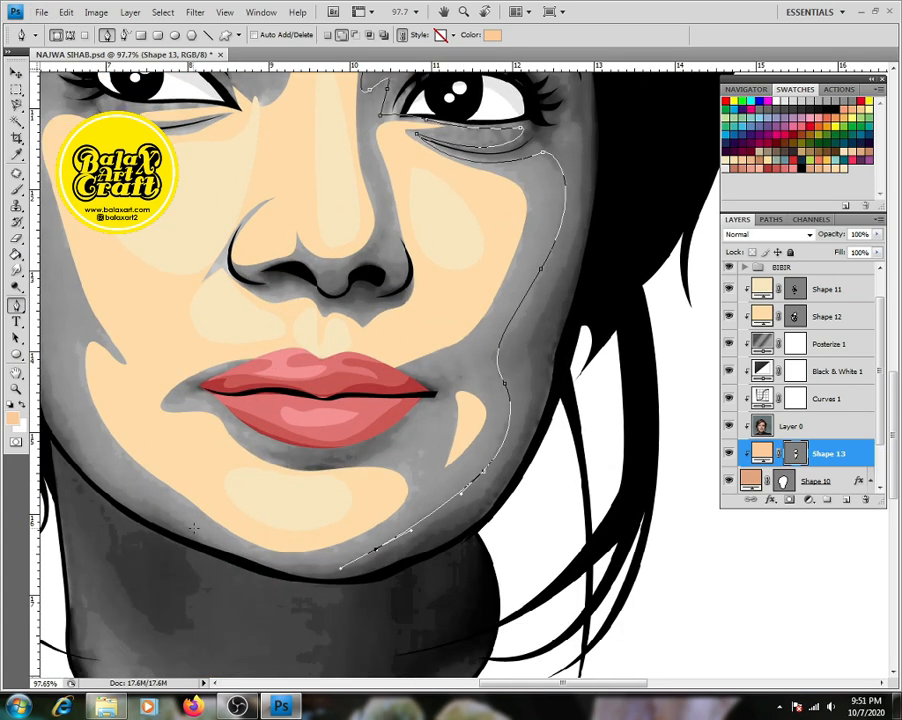
drag(194, 528, 133, 478)
Step: Continue the peach outline up the jaw and cheek on the image's left, around the brow and back along the hairline
drag(64, 413, 42, 346)
scroll(64, 346, down, 3)
drag(228, 362, 220, 308)
drag(237, 244, 266, 207)
drag(305, 196, 343, 198)
drag(403, 221, 390, 204)
click(300, 181)
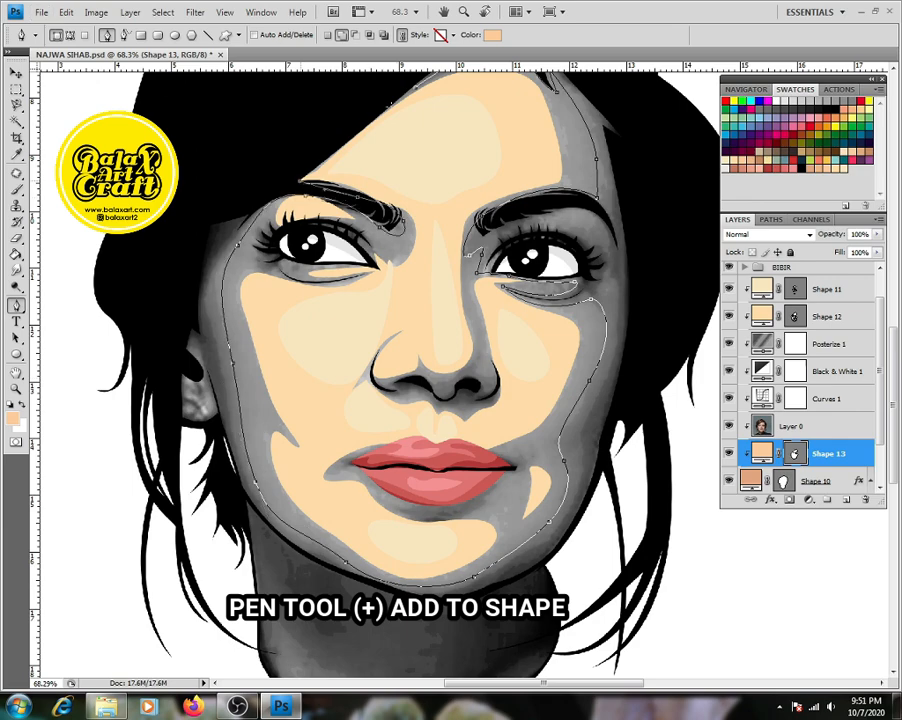
click(390, 104)
Step: Subtract the eye area on the image's left from the peach shape, Shape 13
scroll(308, 182, up, 3)
click(355, 35)
drag(226, 261, 318, 232)
drag(404, 305, 428, 369)
alt+click(404, 305)
drag(319, 310, 287, 309)
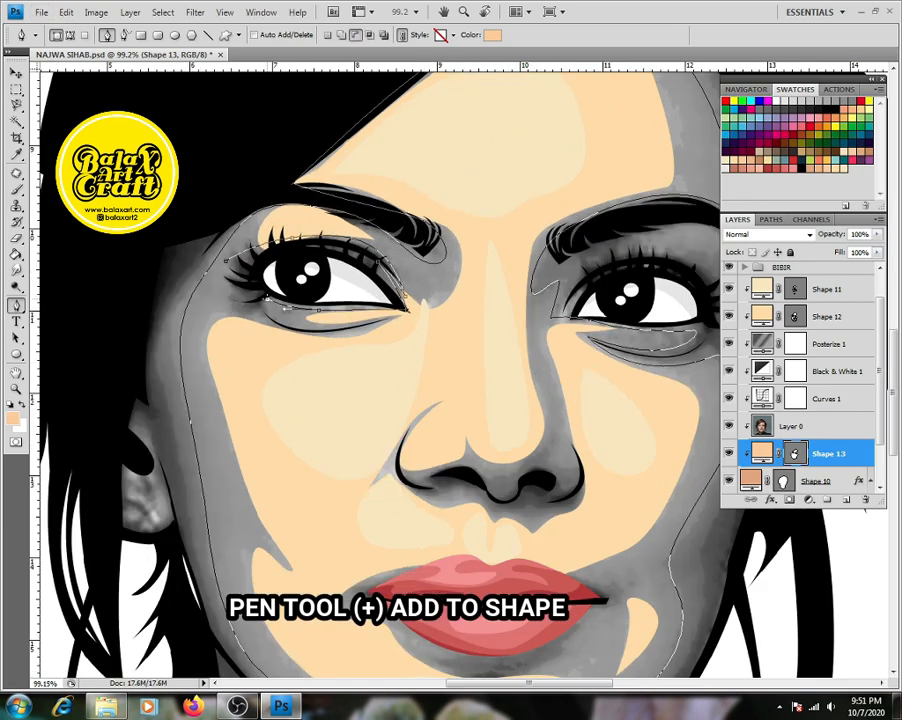
click(238, 308)
click(226, 261)
scroll(226, 266, down, 2)
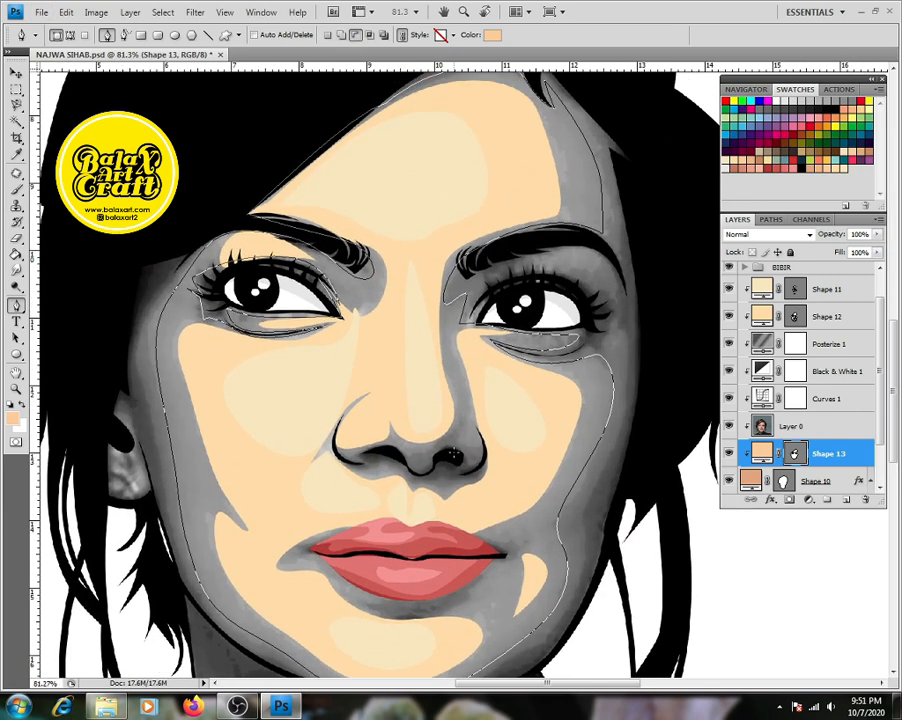
Step: Subtract the nostril area and the lips with their shadow from the peach shape
scroll(232, 272, down, 1)
scroll(285, 278, down, 1)
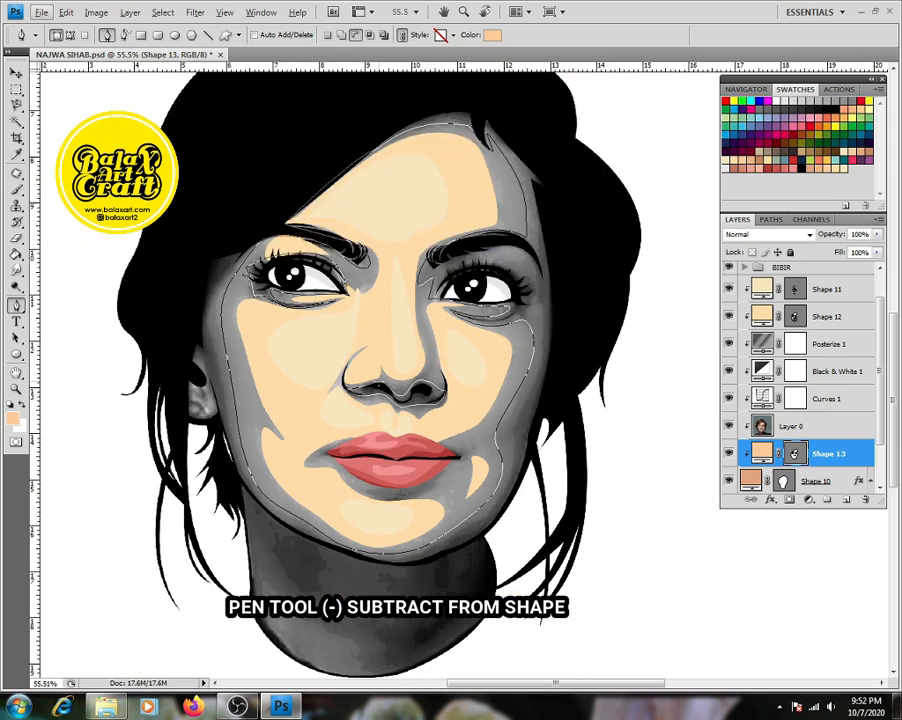
scroll(327, 527, up, 3)
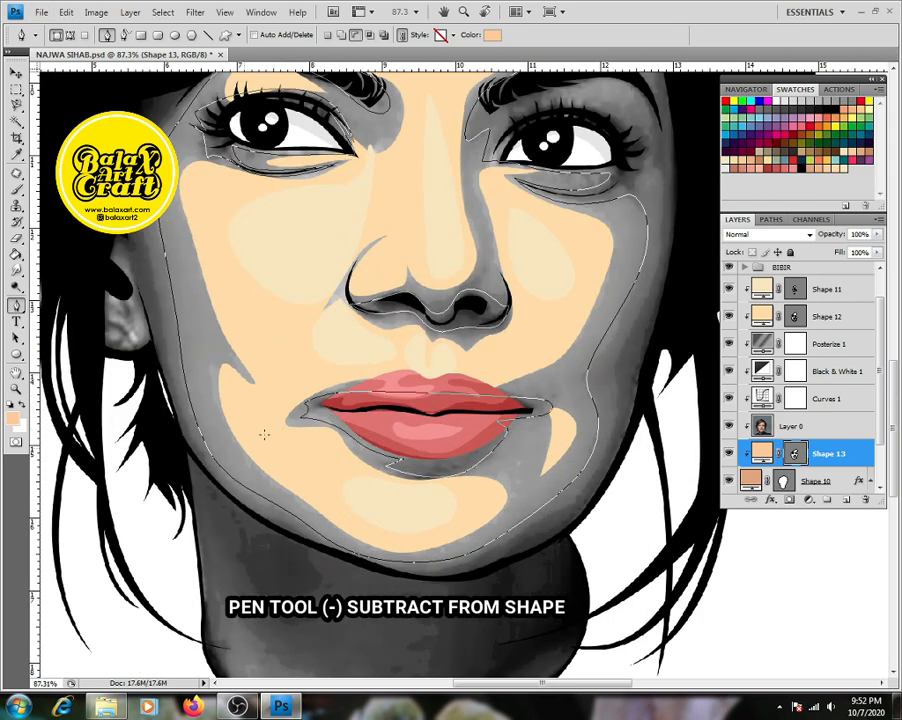
Step: Add a peach highlight outline along the lower neck edge on the image's left
scroll(264, 434, down, 3)
key(plus)
click(225, 484)
drag(283, 590, 219, 519)
scroll(460, 300, down, 2)
scroll(590, 300, up, 2)
Step: Outline a darker peach shape around the face, following the hairline, brows, eye on the image's right, cheeks, jaw and chin
ctrl+click(440, 382)
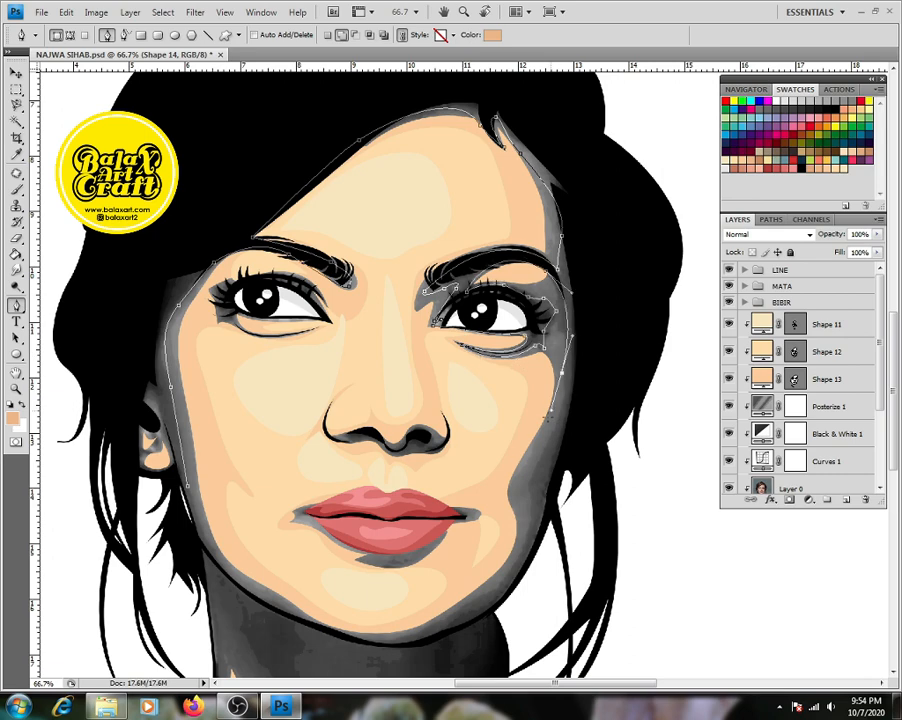
drag(526, 481, 508, 498)
scroll(515, 497, down, 1)
drag(528, 488, 513, 537)
drag(378, 601, 216, 530)
drag(187, 443, 179, 403)
scroll(462, 566, up, 1)
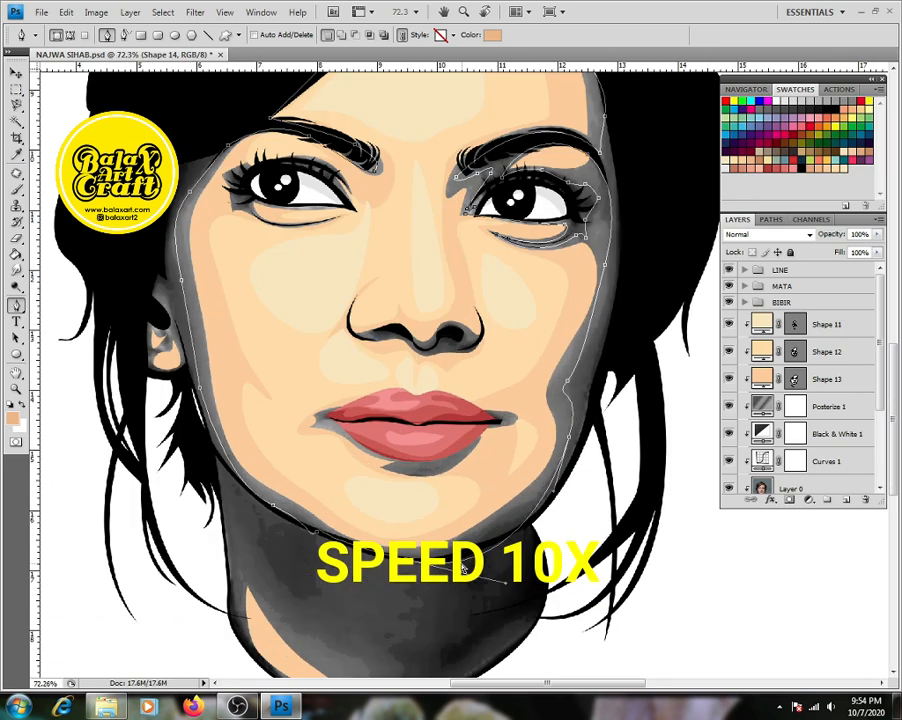
mouse_move(316, 532)
mouse_down()
mouse_move(308, 533)
mouse_move(316, 528)
mouse_up()
Step: Subtract the eye area on the image's left from the darker peach shape, Shape 14
key(alt+bracketleft)
key(alt+bracketright)
scroll(558, 436, down, 3)
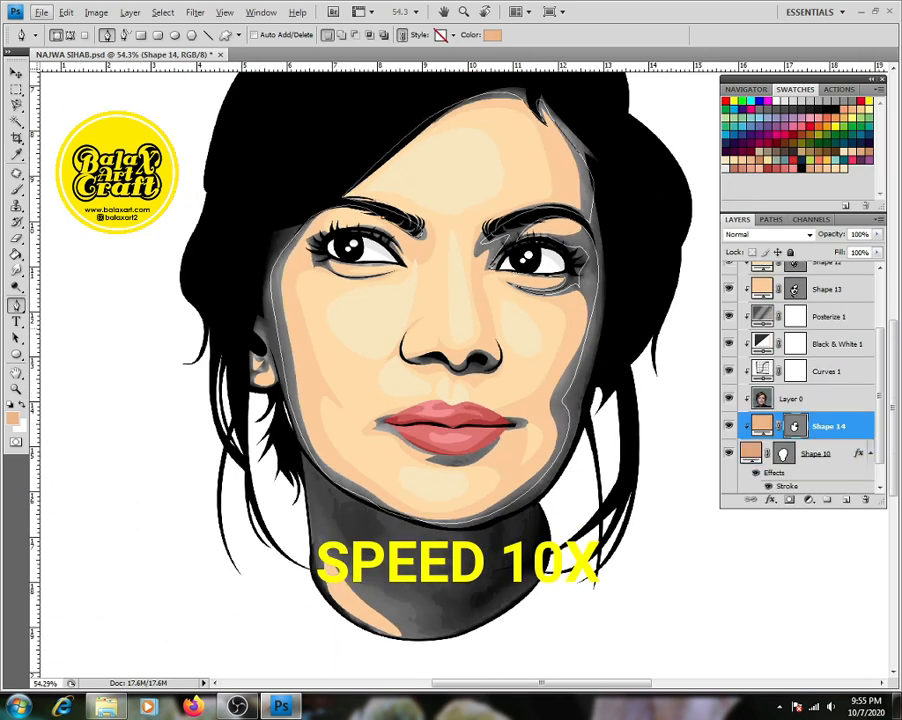
scroll(420, 210, up, 6)
key(minus)
click(398, 310)
drag(362, 256, 331, 240)
drag(270, 234, 229, 262)
drag(262, 308, 345, 316)
drag(615, 280, 488, 280)
scroll(488, 280, down, 1)
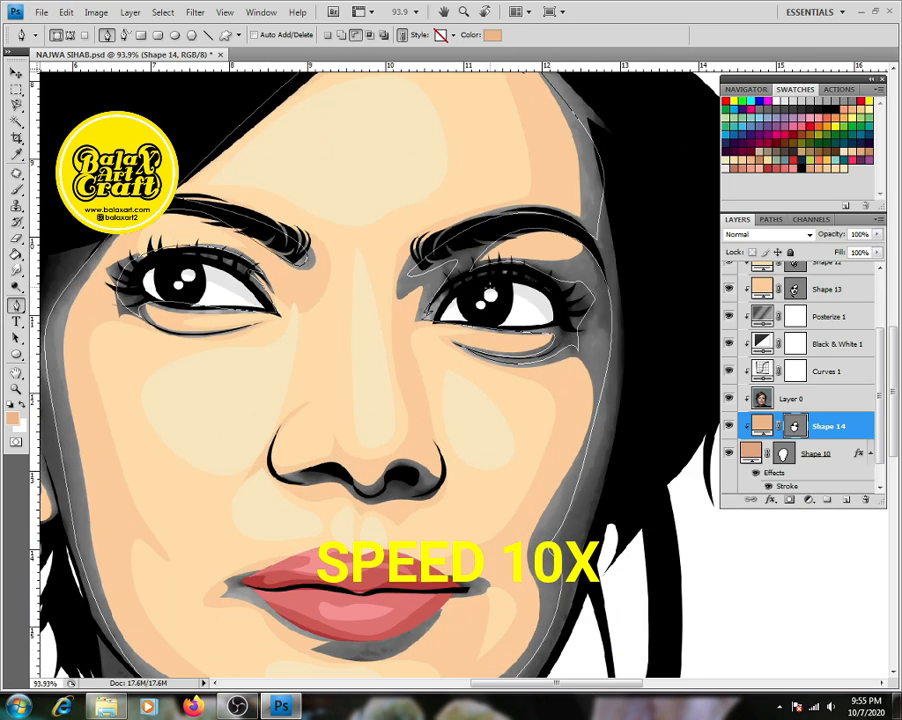
Step: Subtract the nostril area and the lips from the darker peach shape
scroll(488, 280, up, 1)
drag(440, 480, 464, 291)
mouse_move(331, 318)
mouse_down()
mouse_move(356, 339)
mouse_move(432, 311)
mouse_up()
drag(390, 354, 349, 349)
click(286, 333)
drag(347, 527, 370, 530)
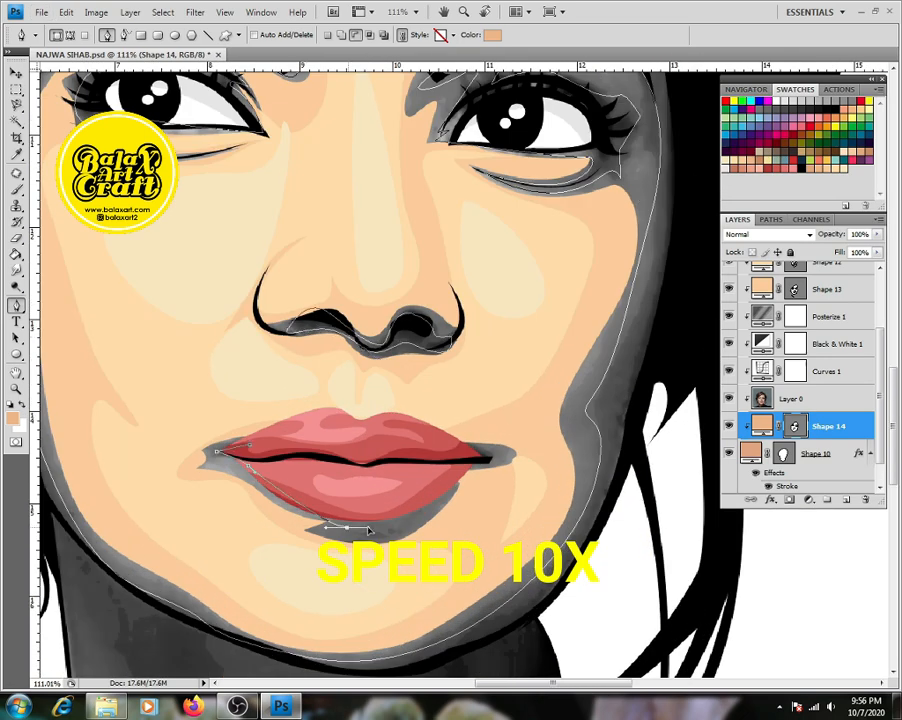
drag(465, 445, 486, 451)
click(250, 444)
Step: Add a darker peach area on the neck on the image's left, and move Shape 14 directly below Shape 13
scroll(415, 300, down, 7)
scroll(375, 515, up, 2)
key(plus)
click(282, 458)
drag(241, 470, 250, 490)
mouse_move(292, 518)
mouse_down()
mouse_move(304, 512)
mouse_move(312, 478)
mouse_up()
click(209, 411)
click(282, 458)
scroll(244, 288, down, 6)
drag(828, 426, 828, 305)
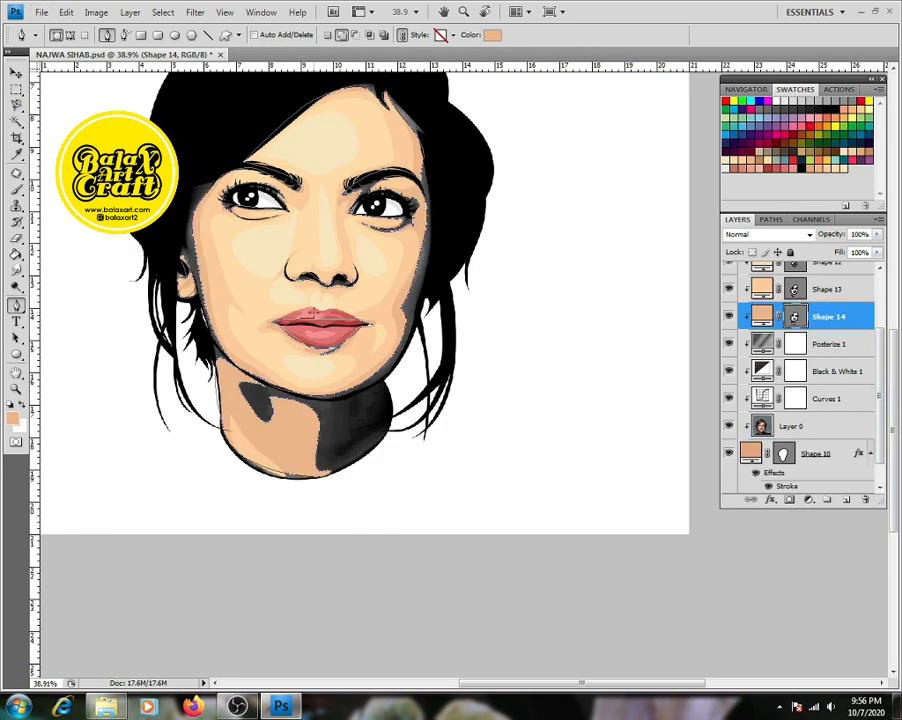
Step: Start a darker tan shape above Shape 10, tracing the neck shadow below the jaw on the image's right
scroll(400, 350, up, 1)
click(828, 343)
click(817, 453)
click(492, 35)
click(844, 280)
click(386, 467)
click(374, 457)
click(343, 472)
click(371, 430)
click(358, 420)
click(342, 424)
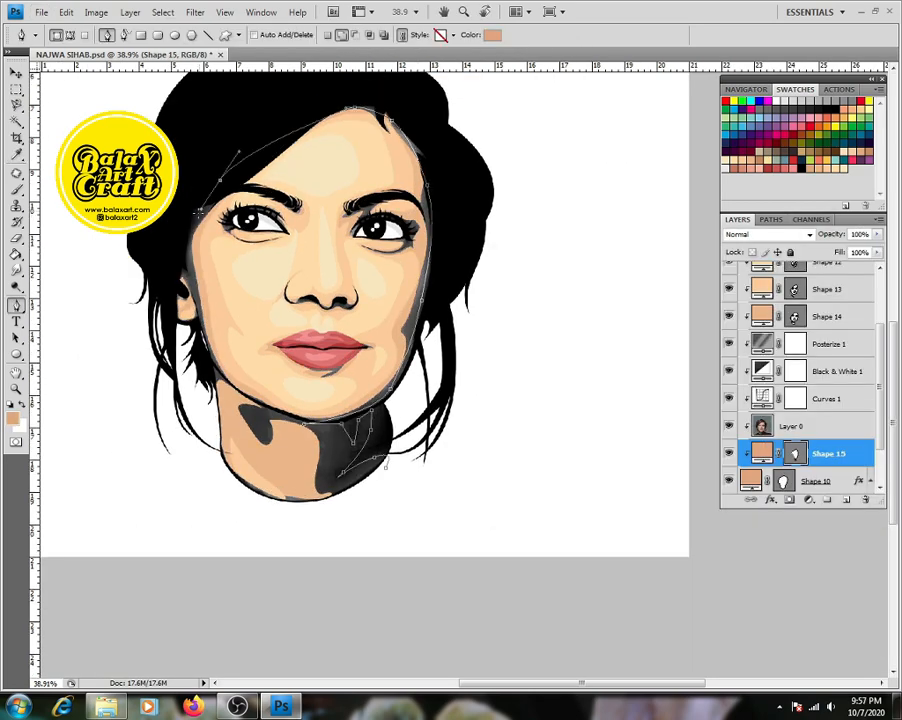
Step: Close the tan outline around the whole face and neck, and move Shape 15 directly below Shape 14
click(310, 524)
click(386, 467)
drag(828, 453, 832, 332)
Step: Hide the posterized guide layers and group them with the skin shapes, Shape 11 down to Shape 10, in a group named KULIT
click(828, 371)
drag(728, 371, 728, 453)
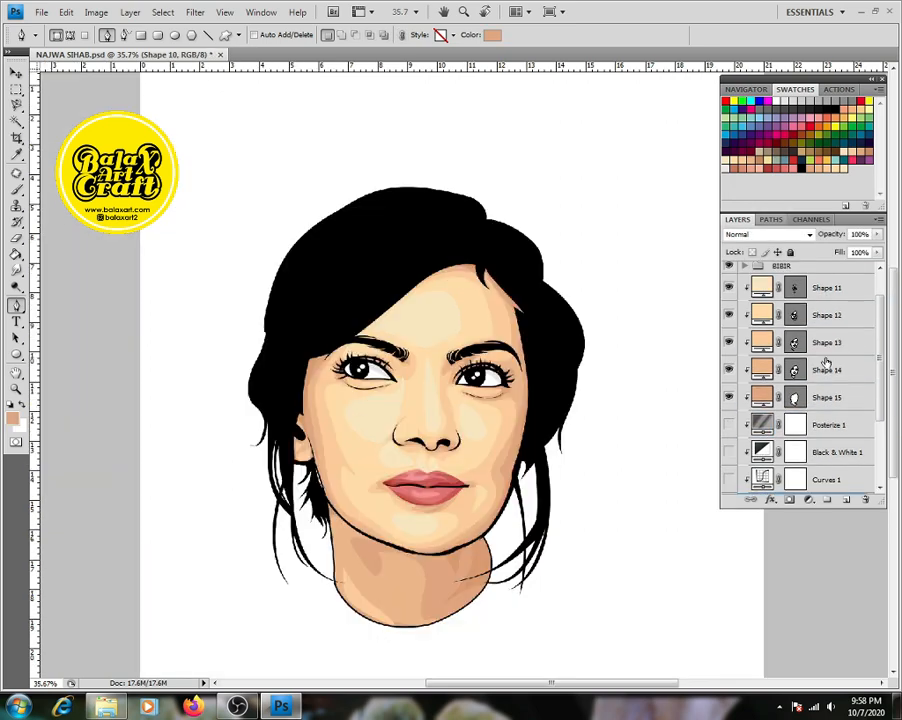
scroll(819, 322, up, 1)
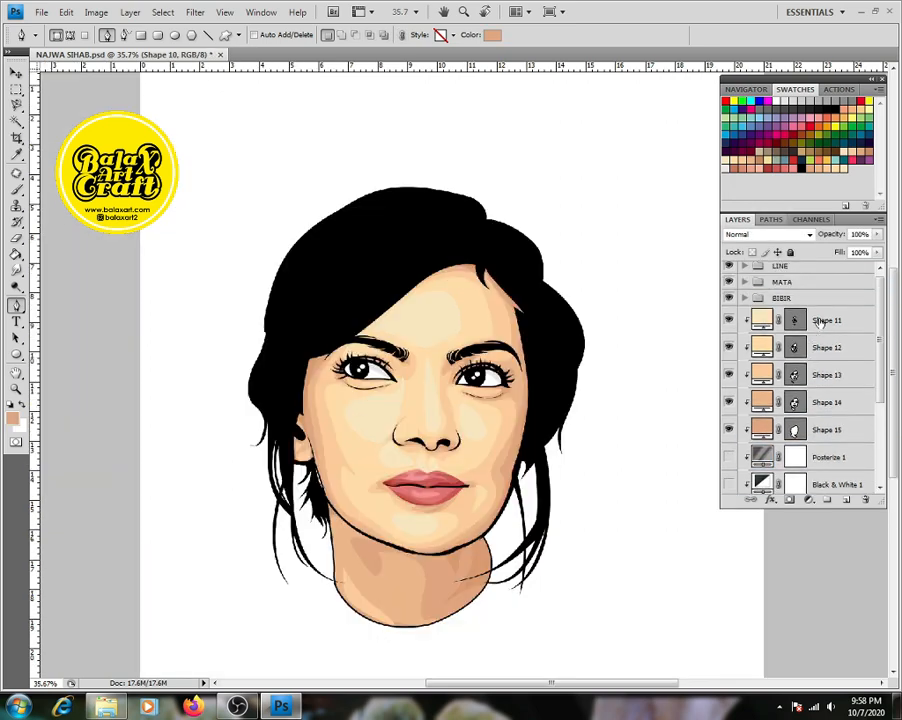
shift+click(842, 320)
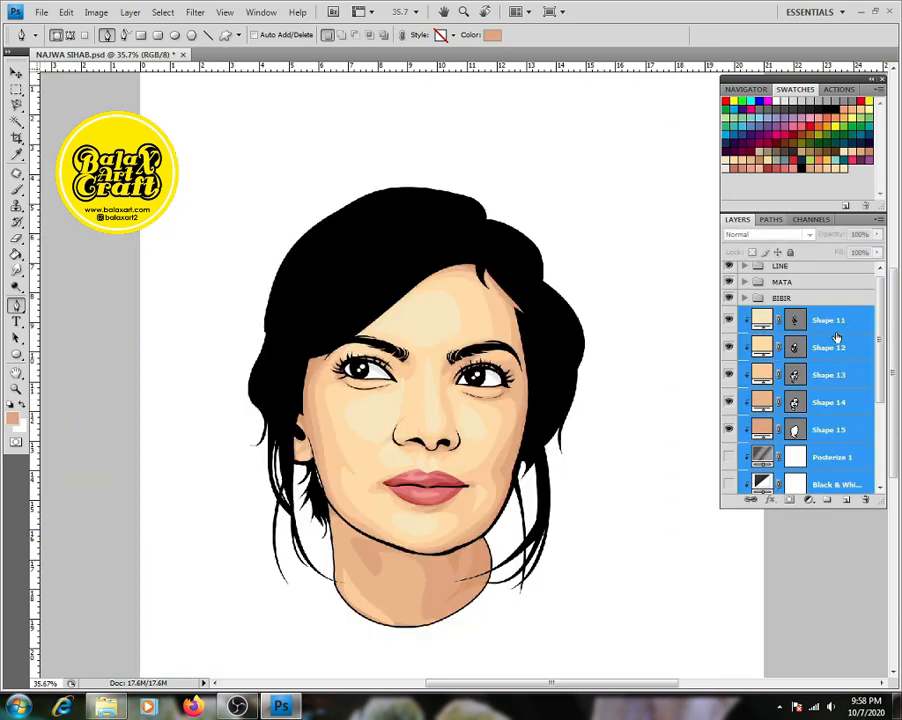
key(ctrl+g)
double_click(788, 318)
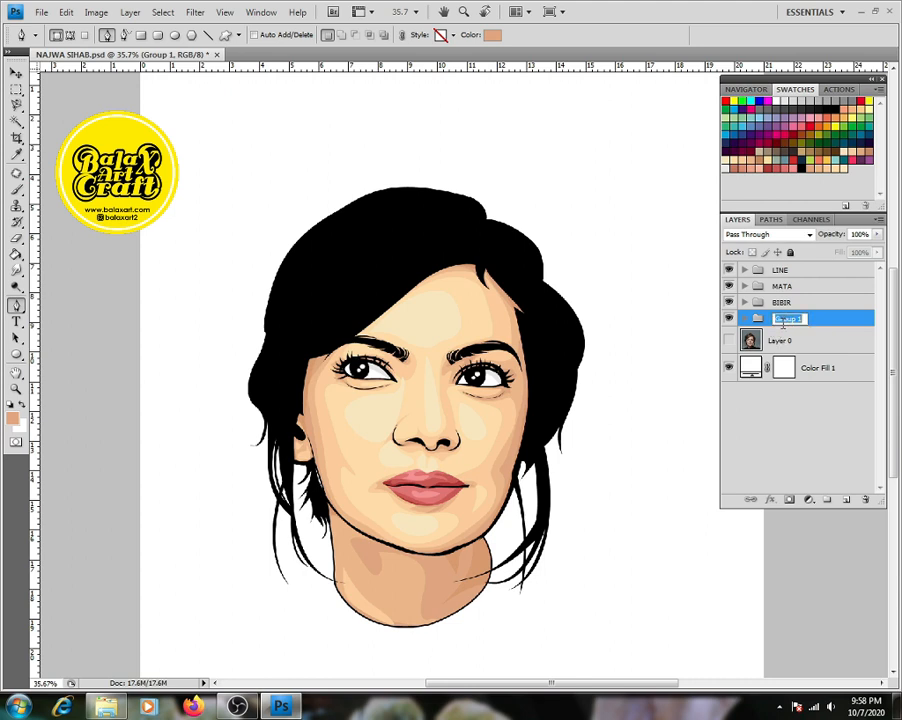
text(KULIT)
key(Return)
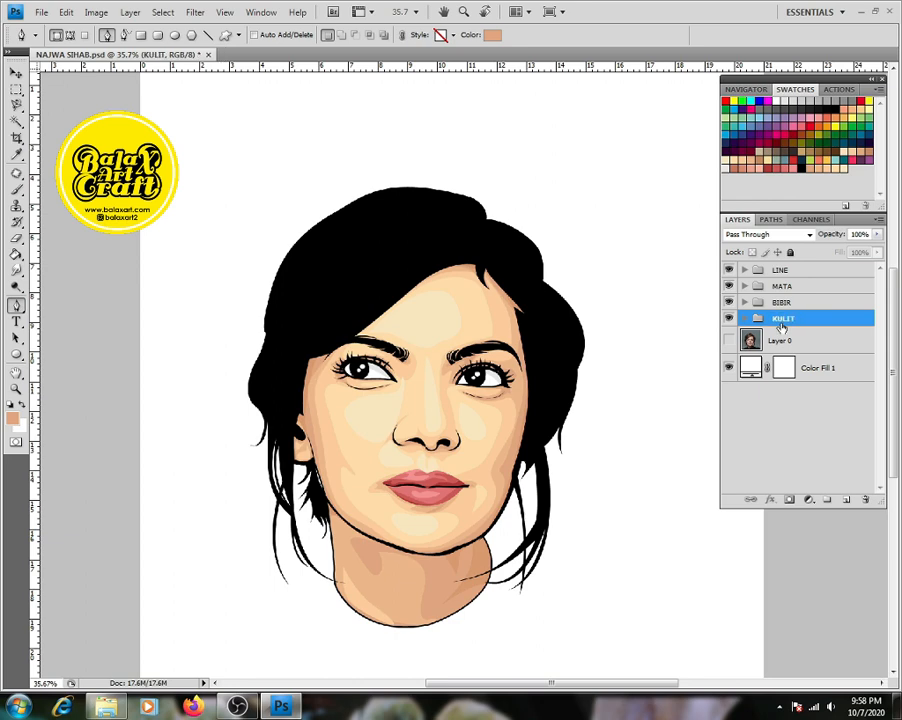
Step: Show the original photo Layer 0 and start a black clothing shape directly above Color Fill 1 at the collar on the image's left
click(728, 340)
click(728, 340)
click(728, 340)
click(808, 365)
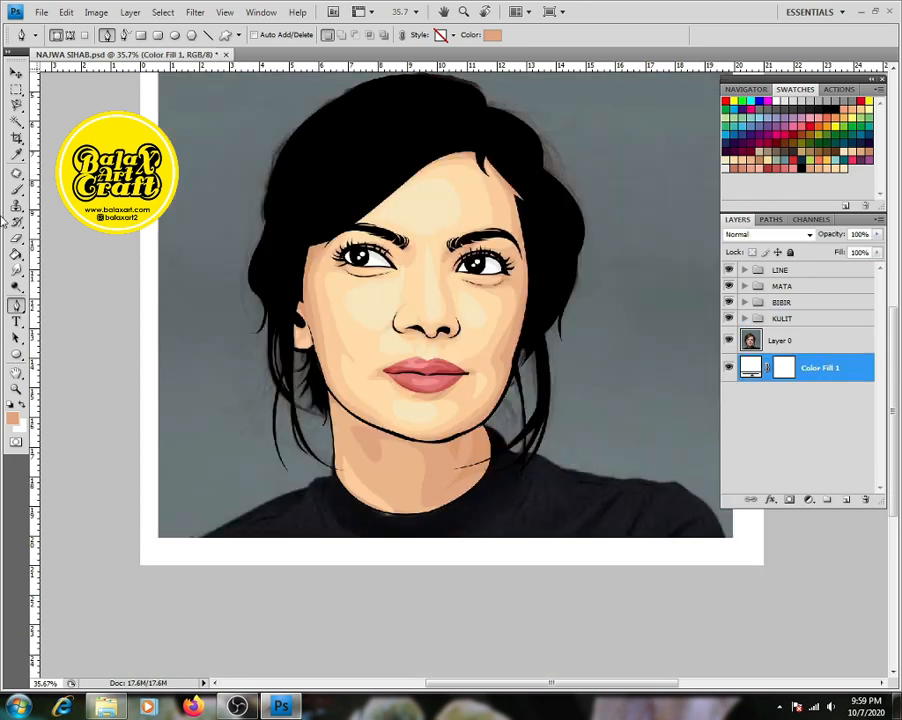
click(492, 36)
drag(530, 450, 467, 509)
click(822, 288)
click(529, 256)
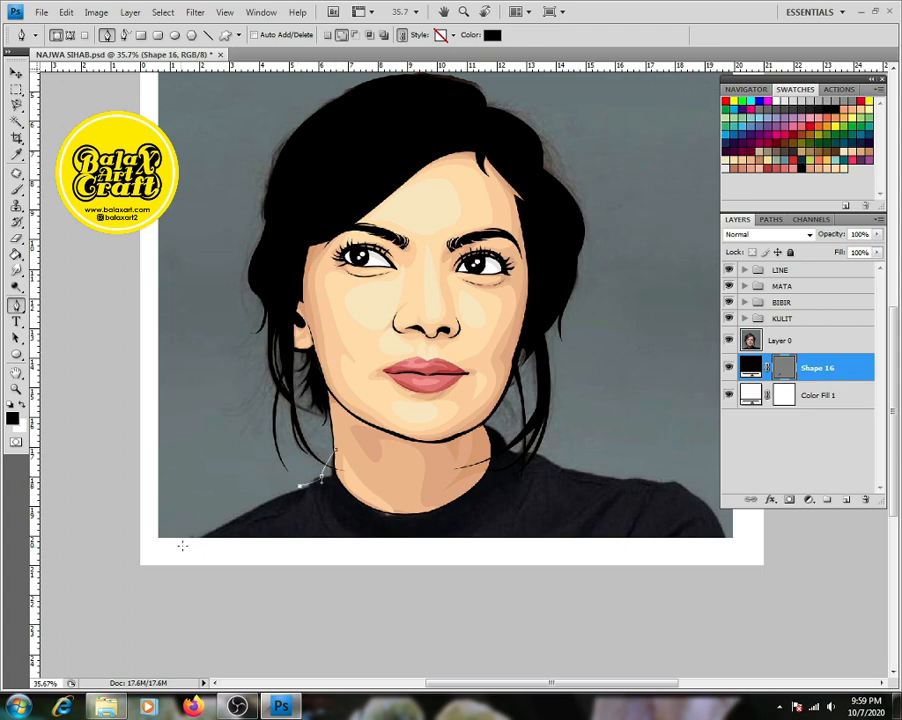
Step: Complete the black clothing outline along both shoulders, below the canvas and behind the neck, and hide Layer 0
drag(179, 546, 164, 553)
click(766, 590)
drag(708, 503, 636, 480)
click(557, 472)
drag(530, 456, 451, 425)
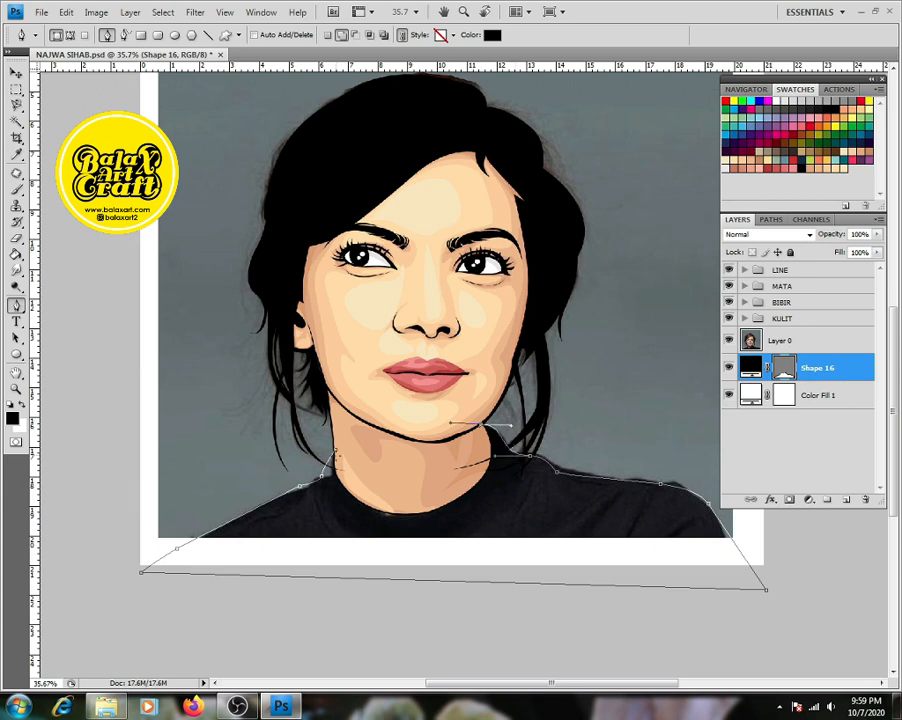
click(335, 455)
click(729, 340)
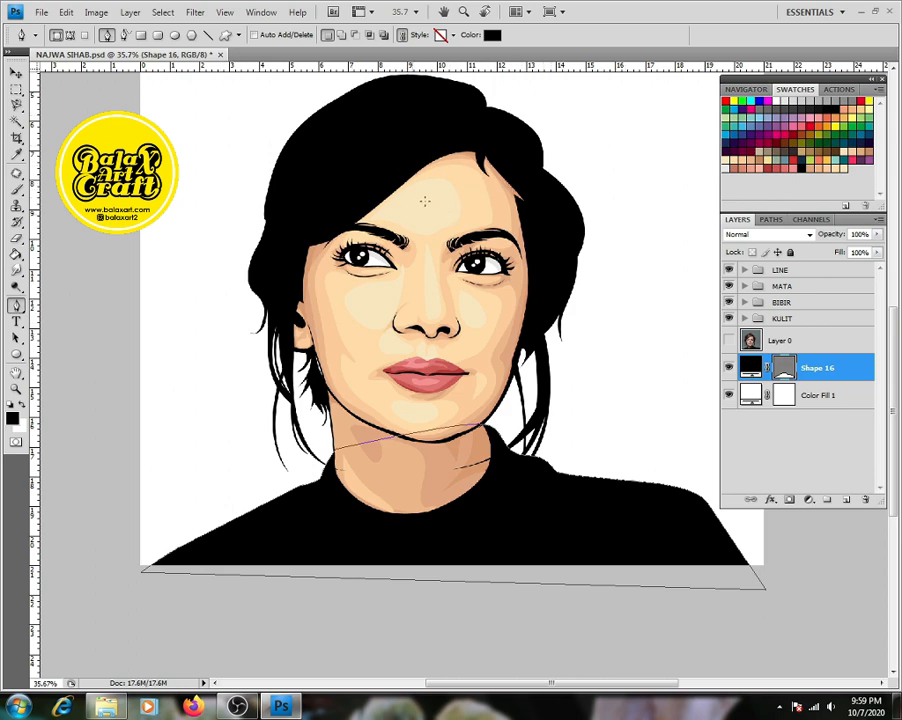
Step: Show the photo Layer 0, place it directly above Shape 2 in the LINE group and clip it to that hair shape
key(ctrl+minus)
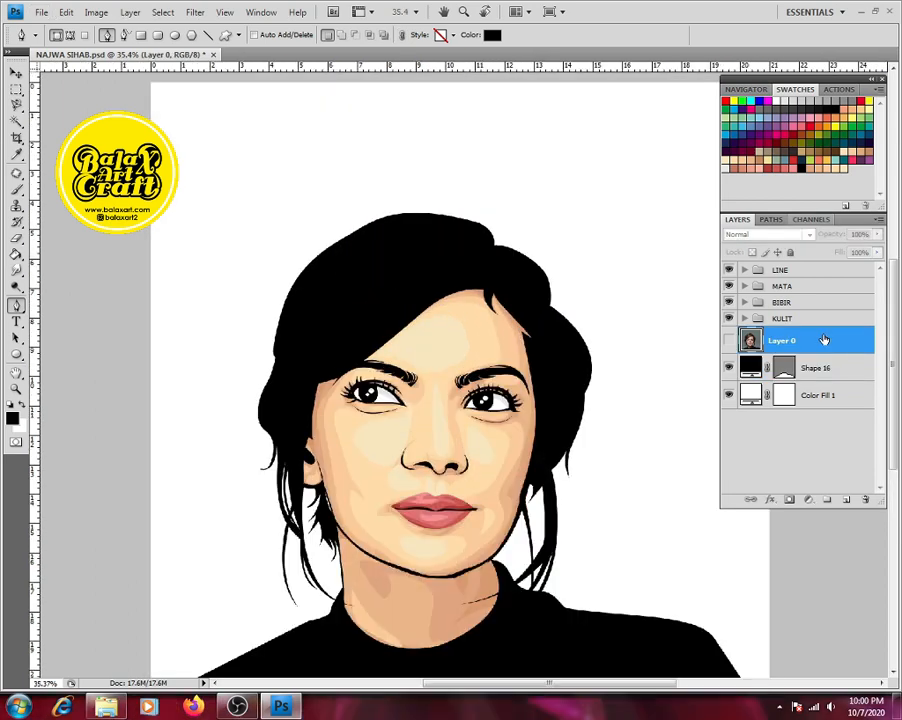
drag(762, 340, 833, 268)
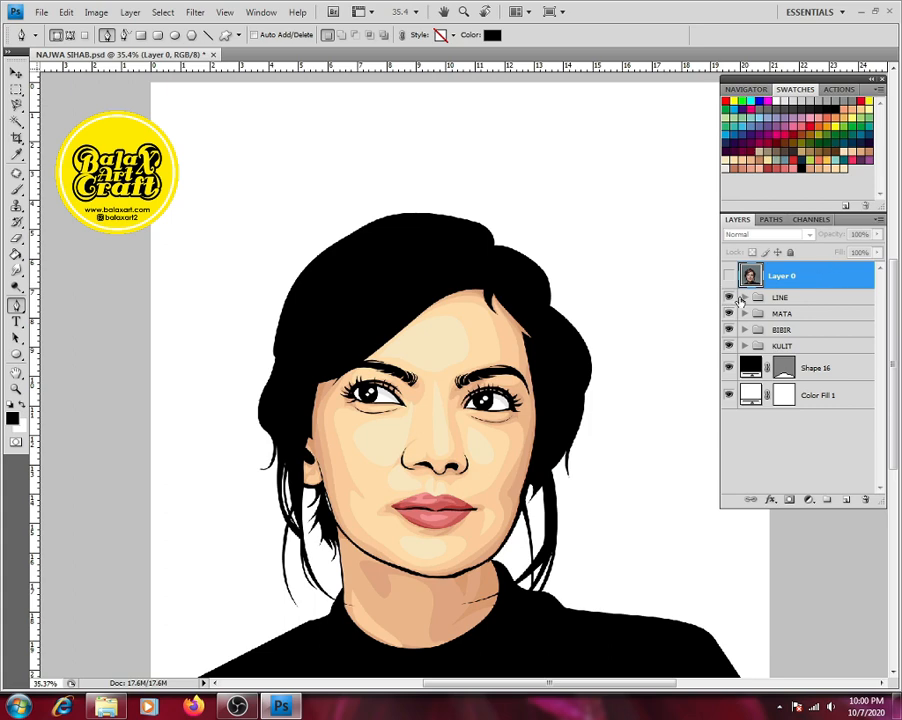
click(744, 298)
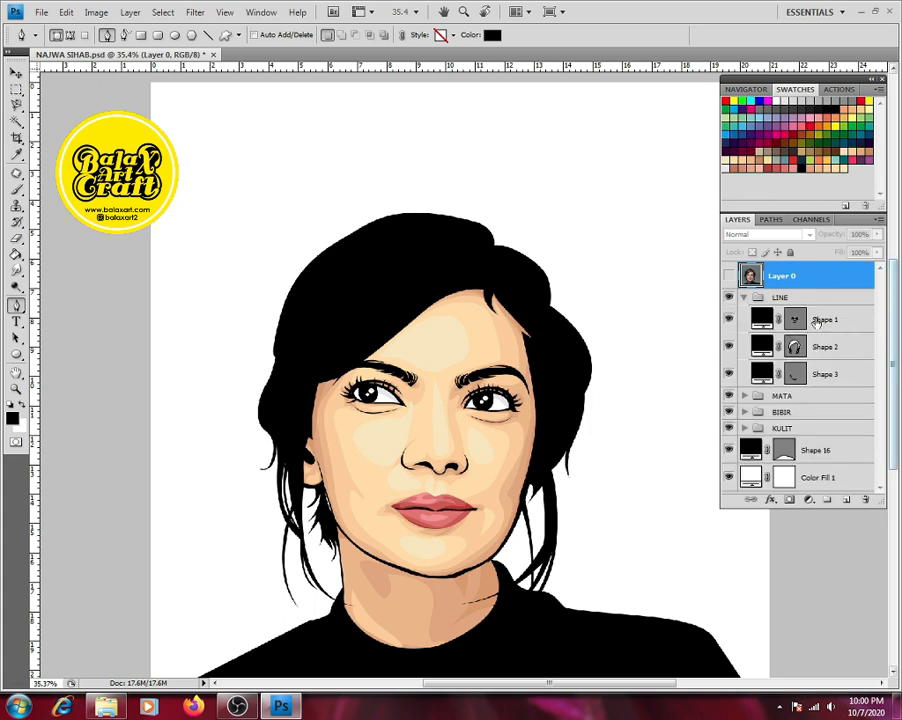
click(729, 276)
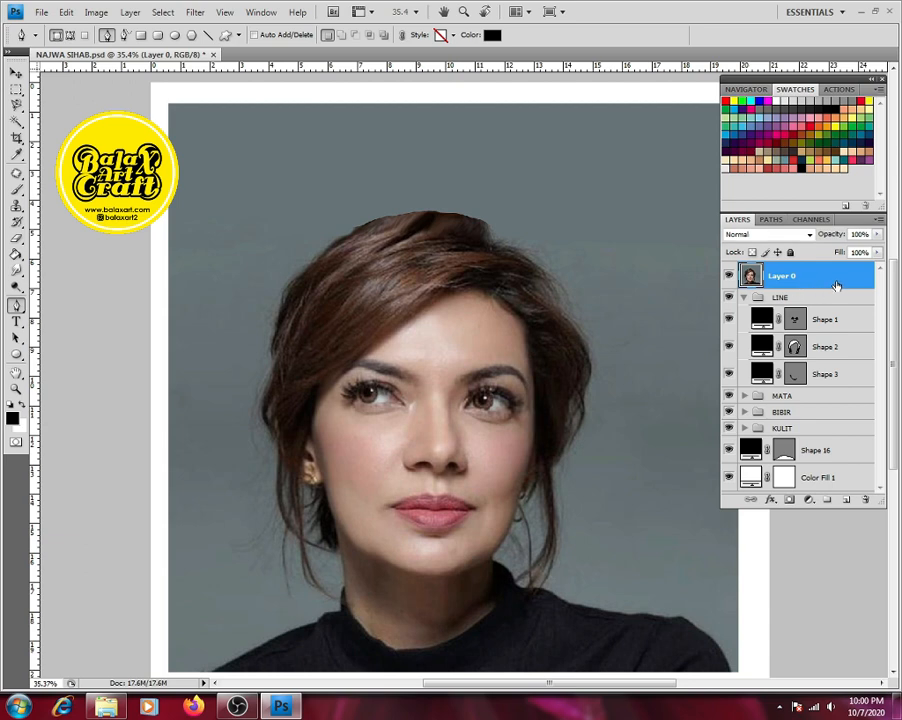
drag(838, 283, 836, 331)
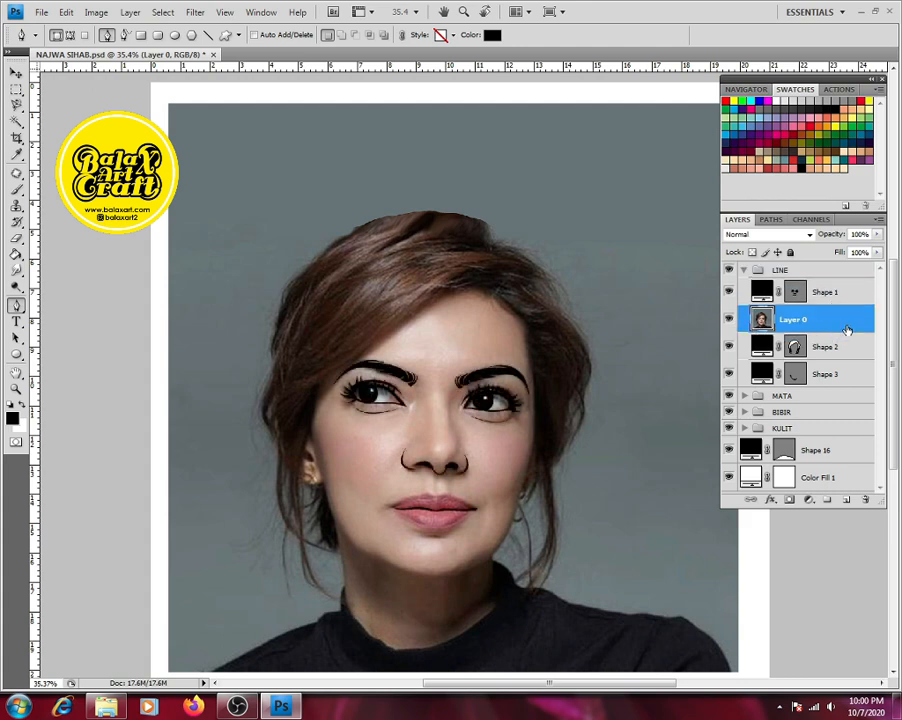
key(ctrl+alt+g)
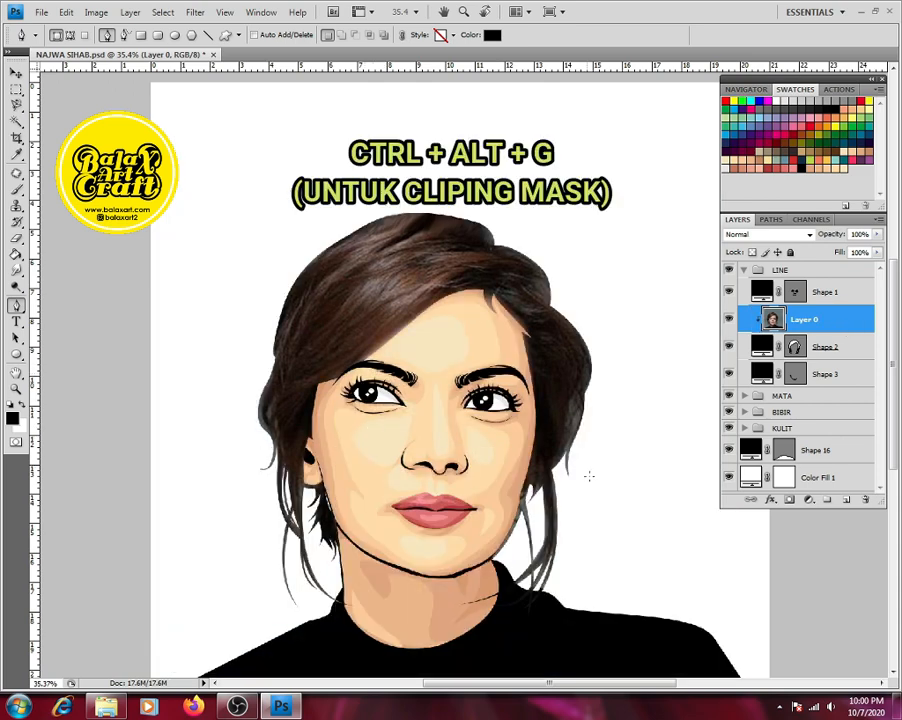
Step: Add a new layer directly above Shape 2 and draw a first curved strand path along the fringe edge to the temple
scroll(589, 476, down, 2)
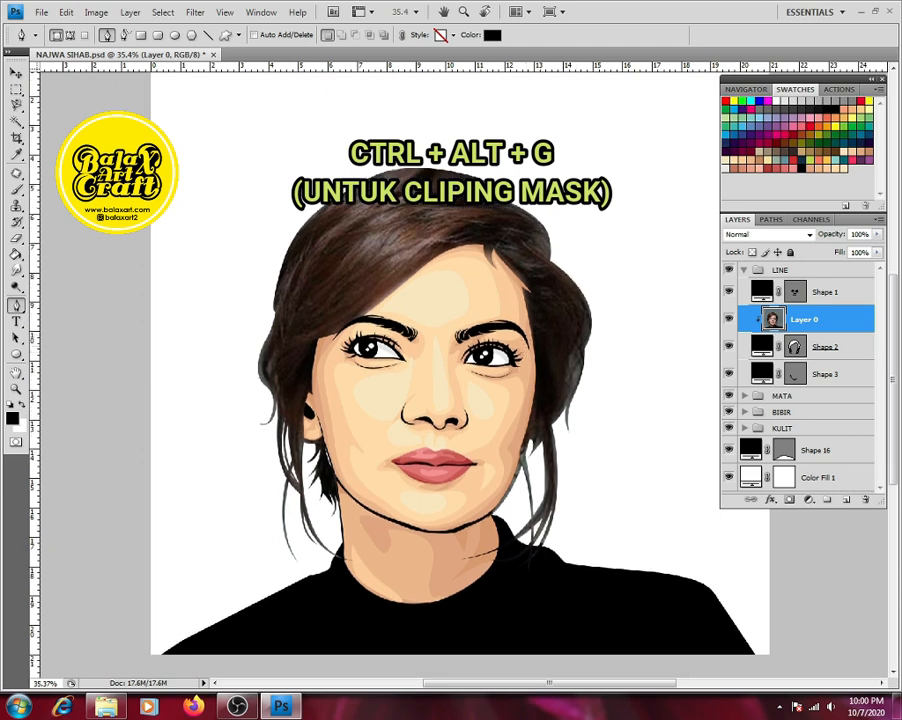
click(852, 348)
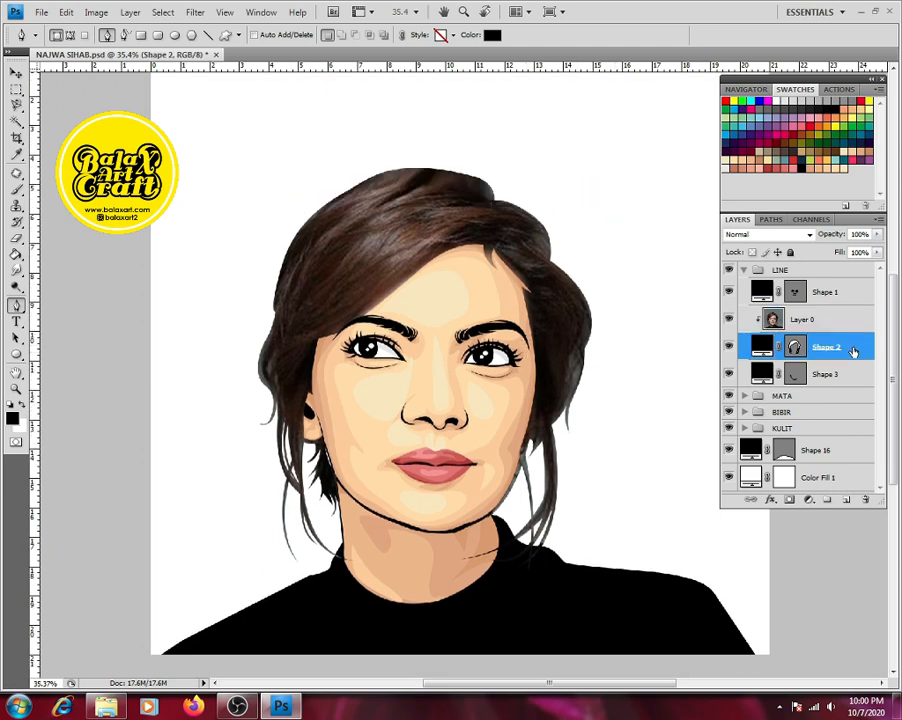
click(846, 500)
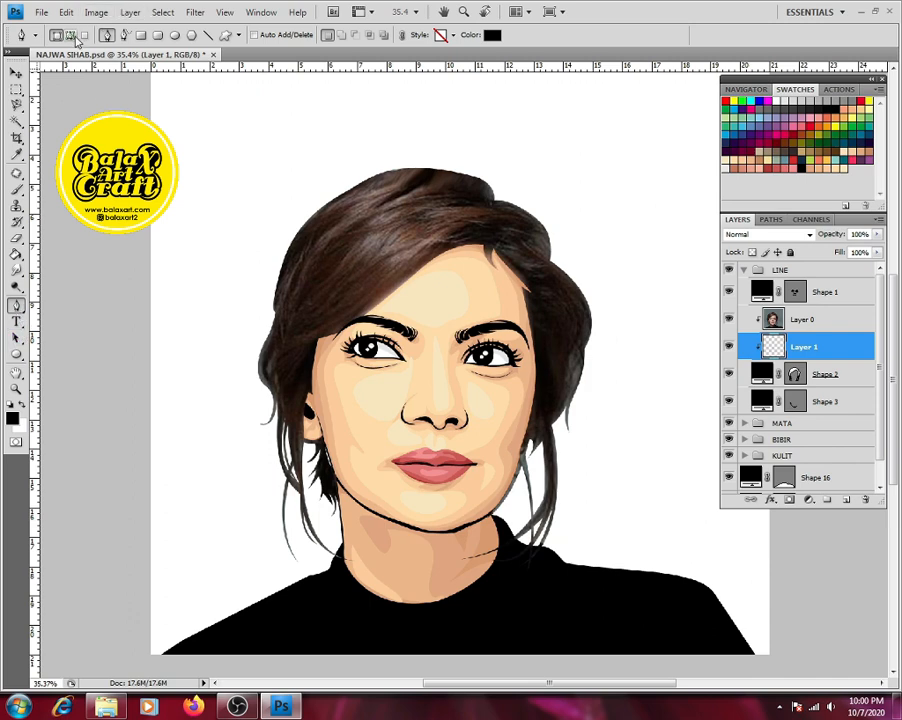
click(72, 36)
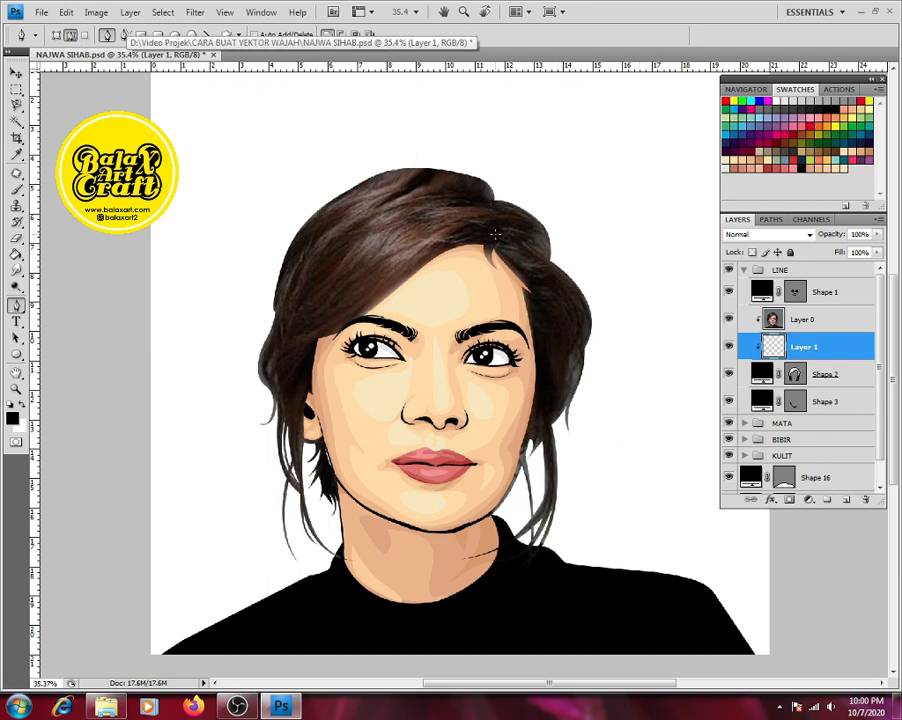
drag(438, 242, 399, 275)
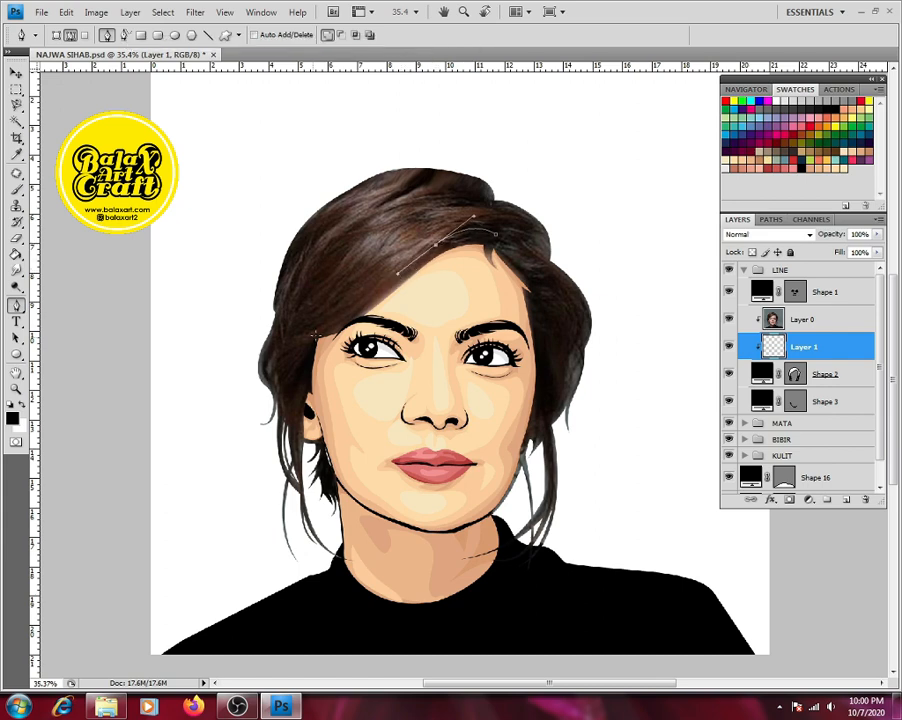
drag(292, 341, 235, 338)
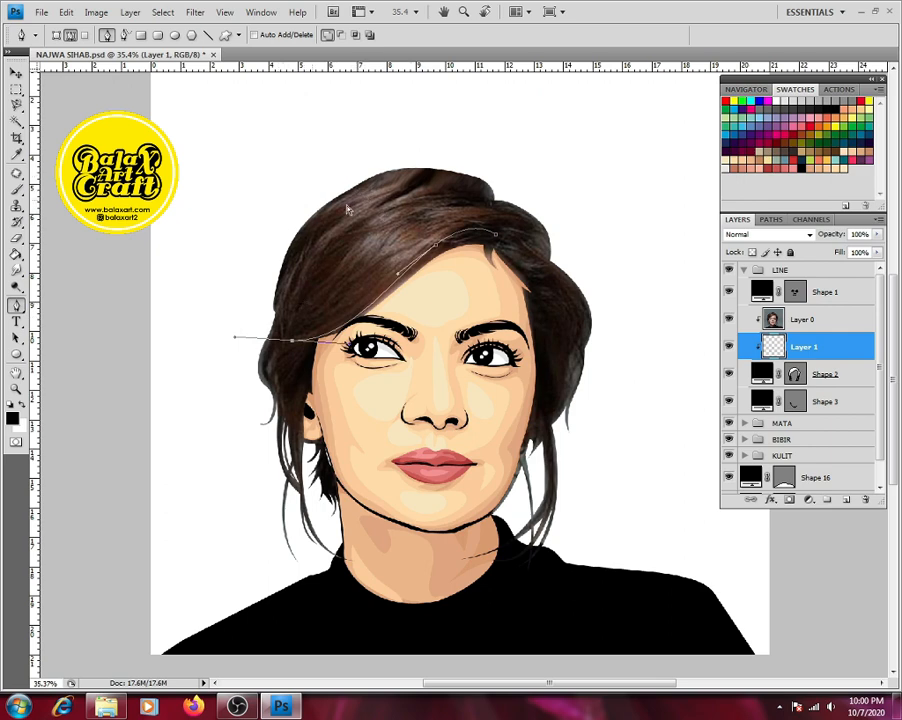
ctrl+click(258, 178)
Step: Draw two more curved strand paths above the first, following the fringe from the parting to the temple
drag(429, 234, 393, 267)
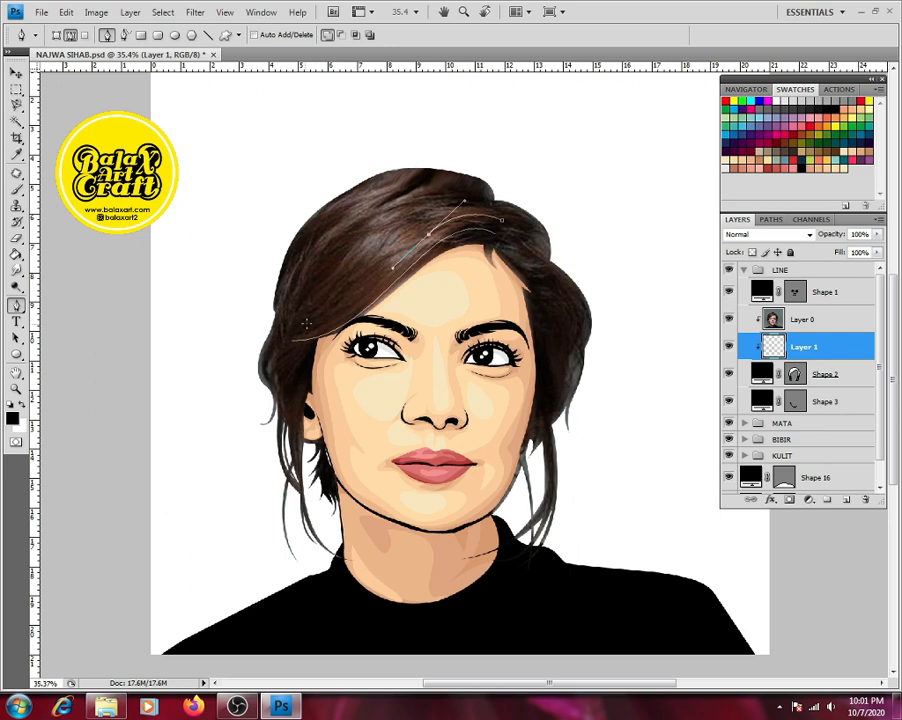
drag(288, 332, 231, 330)
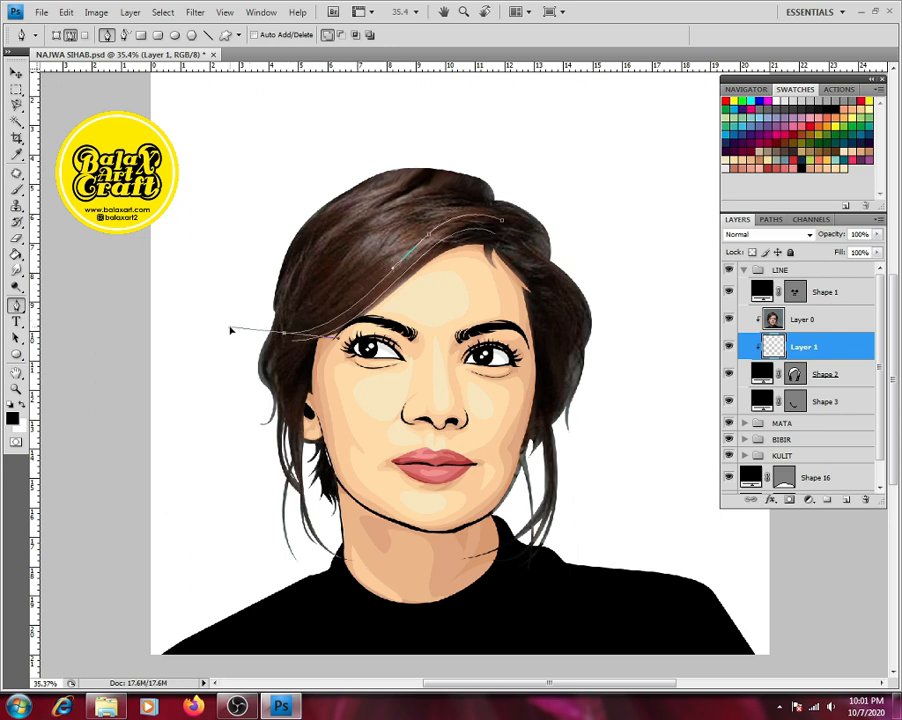
drag(230, 330, 225, 327)
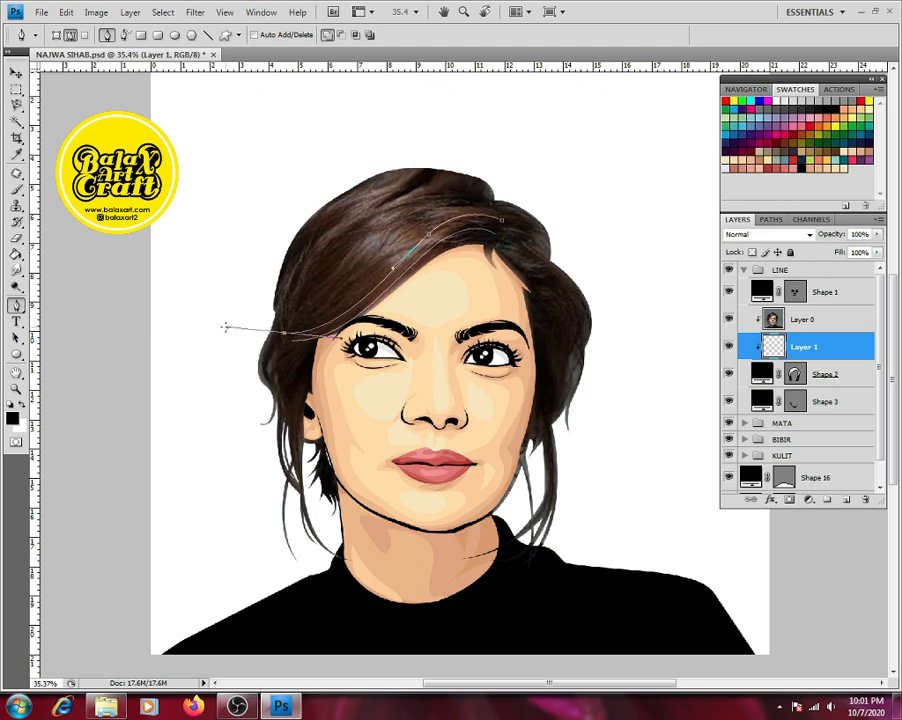
ctrl+click(234, 254)
drag(403, 234, 364, 290)
drag(283, 328, 242, 318)
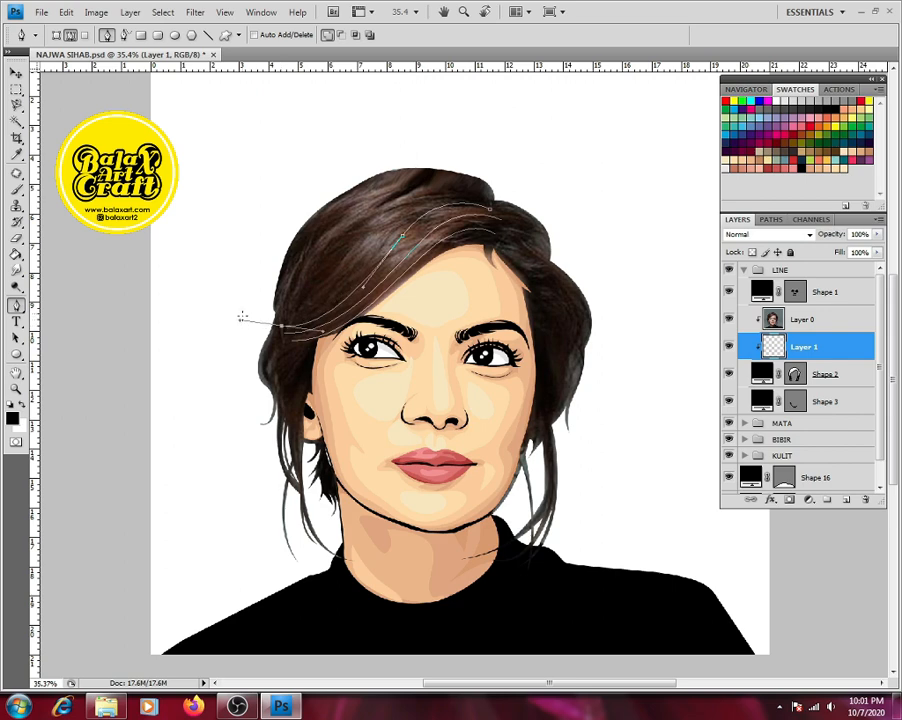
ctrl+click(237, 272)
Step: Draw a higher strand path from the parting to the temple and a shorter one between it and the previous strand
drag(371, 231, 337, 276)
drag(285, 321, 259, 321)
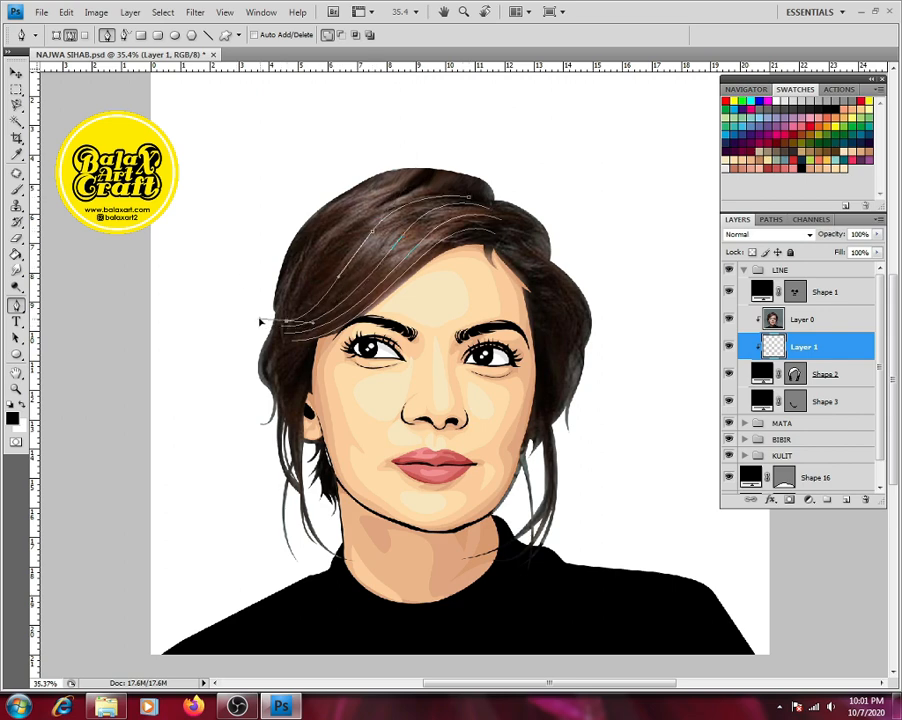
ctrl+click(234, 250)
mouse_move(381, 243)
mouse_down()
mouse_move(370, 274)
mouse_move(349, 281)
mouse_up()
drag(326, 302, 309, 311)
ctrl+click(211, 200)
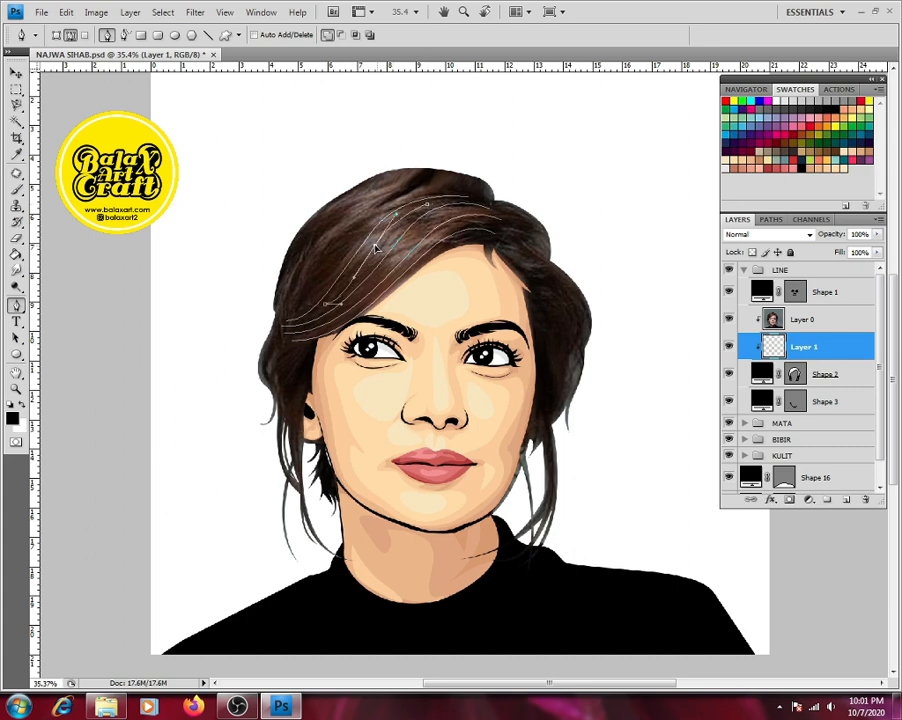
Step: Draw strand paths over the crown and down the outer hair and side locks on the image's left
click(482, 198)
drag(448, 181, 410, 190)
drag(321, 255, 292, 302)
ctrl+click(135, 234)
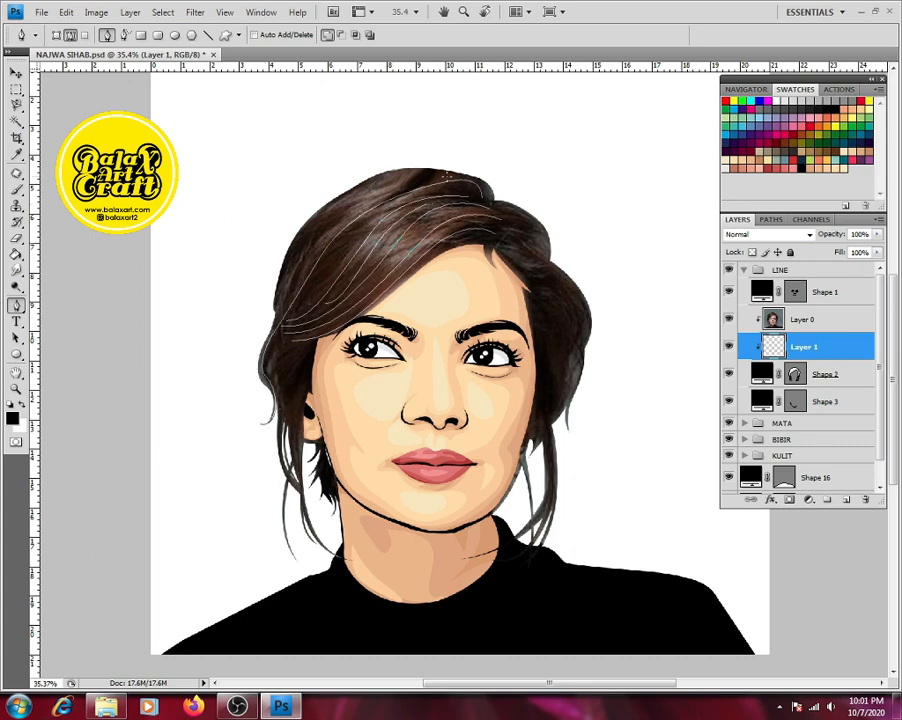
click(376, 192)
drag(371, 199, 340, 208)
mouse_move(300, 270)
mouse_down()
mouse_move(280, 312)
mouse_move(266, 440)
mouse_up()
ctrl+click(298, 346)
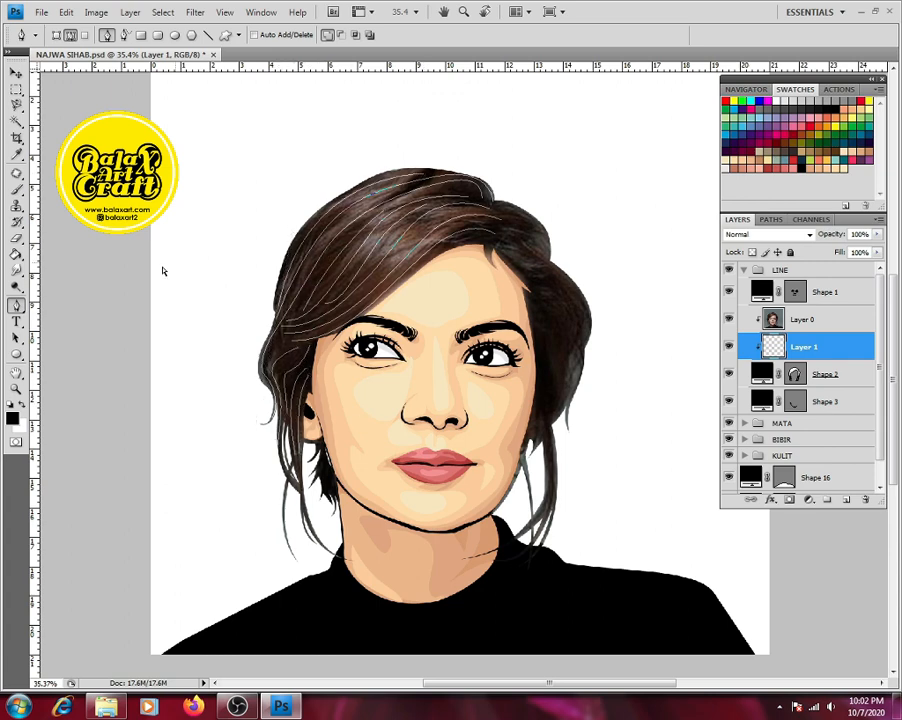
Step: Draw two long strand paths from the parting down the outer hair on the image's right
click(509, 231)
drag(574, 357, 541, 405)
ctrl+click(634, 325)
click(496, 242)
mouse_move(564, 311)
mouse_down()
mouse_move(585, 347)
mouse_move(552, 393)
mouse_move(553, 482)
mouse_up()
ctrl+click(626, 310)
Step: Draw three strand paths down the inner hair beside the cheek and into the loose locks on the image's right
click(541, 296)
ctrl+click(607, 391)
click(536, 319)
ctrl+click(646, 490)
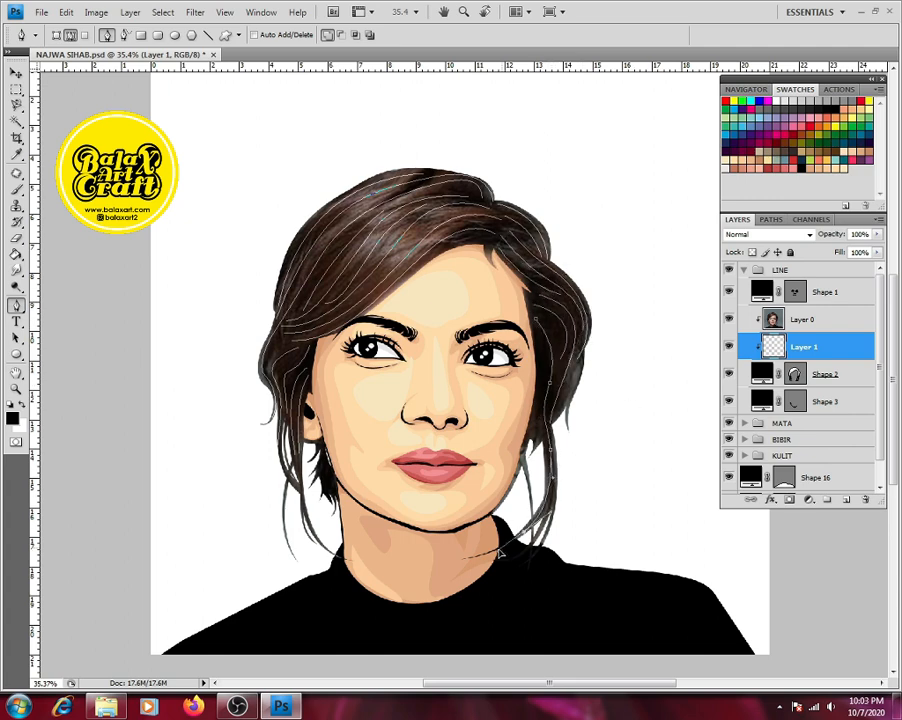
click(534, 335)
drag(542, 380, 531, 484)
ctrl+click(597, 425)
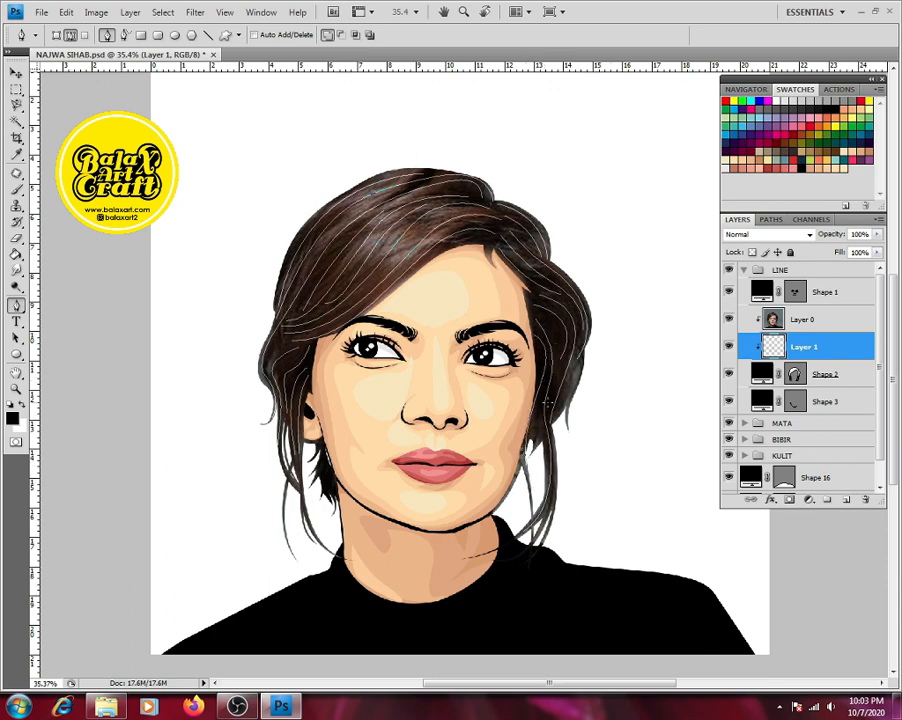
Step: Hide the photo Layer 0, set a white 5 px brush with 100% hardness, and undo a test stroke on the hair
click(729, 320)
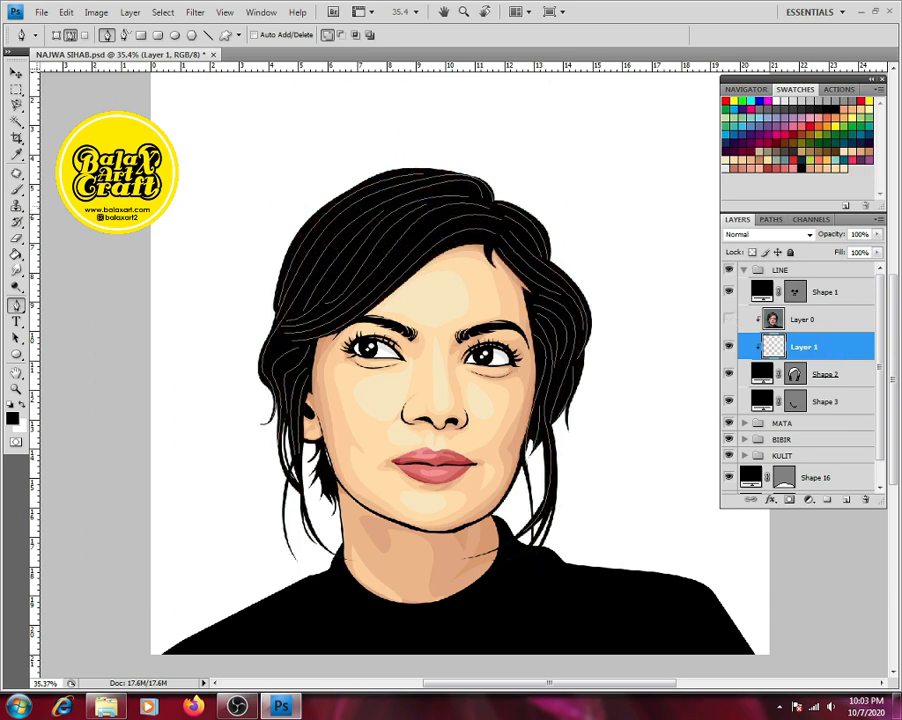
click(17, 189)
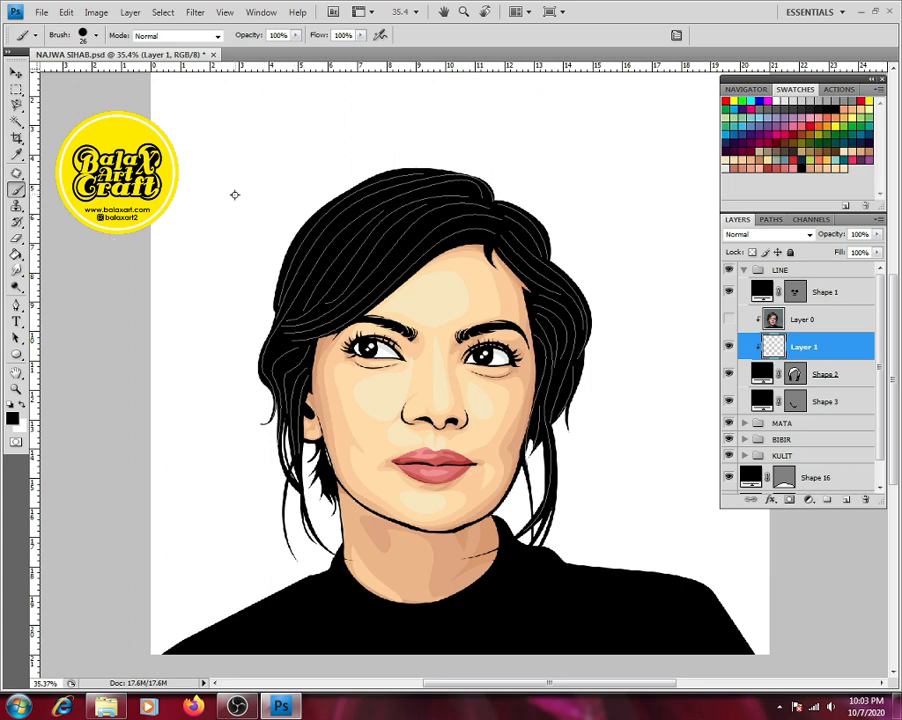
key(x)
right_click(378, 200)
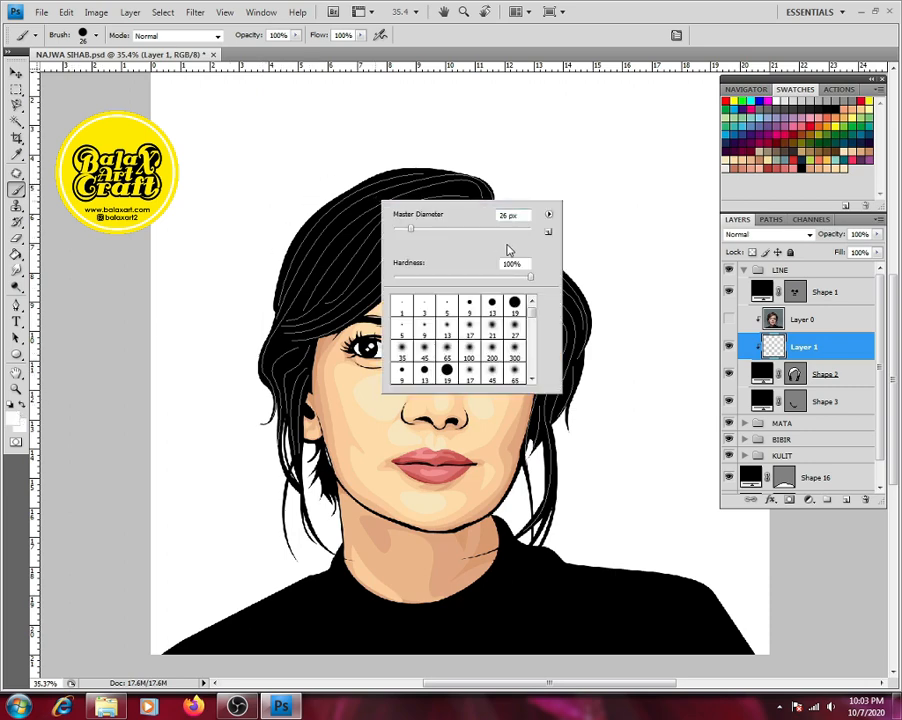
click(471, 307)
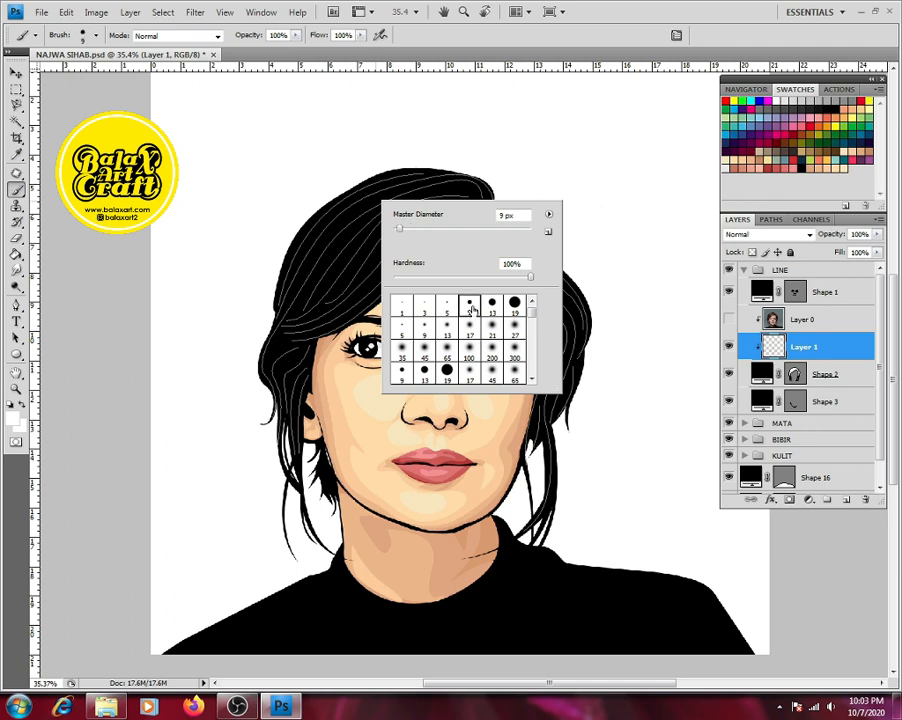
click(446, 307)
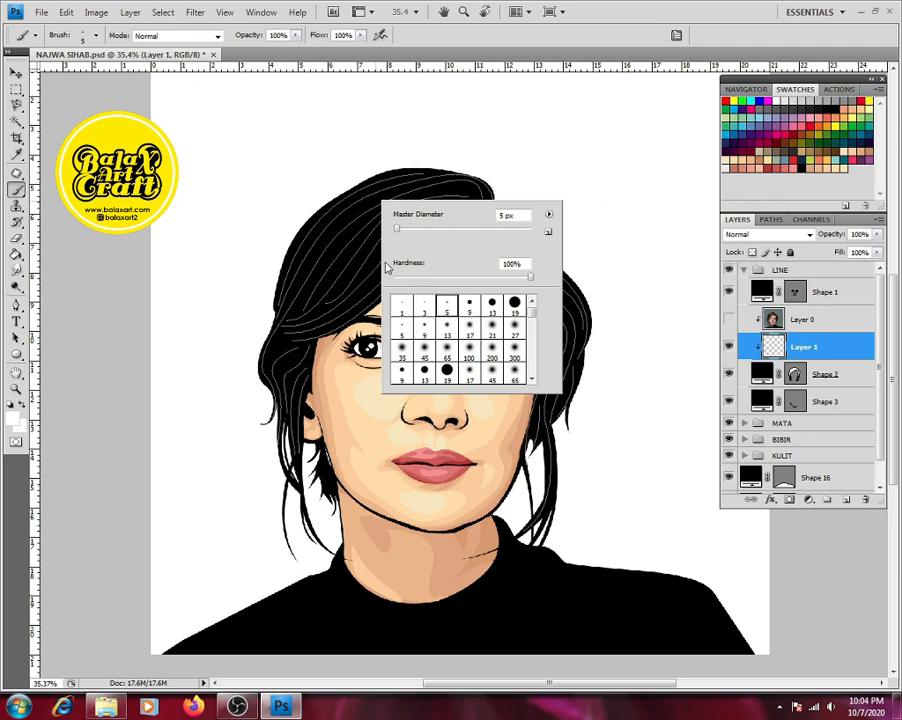
click(362, 277)
drag(332, 242, 360, 270)
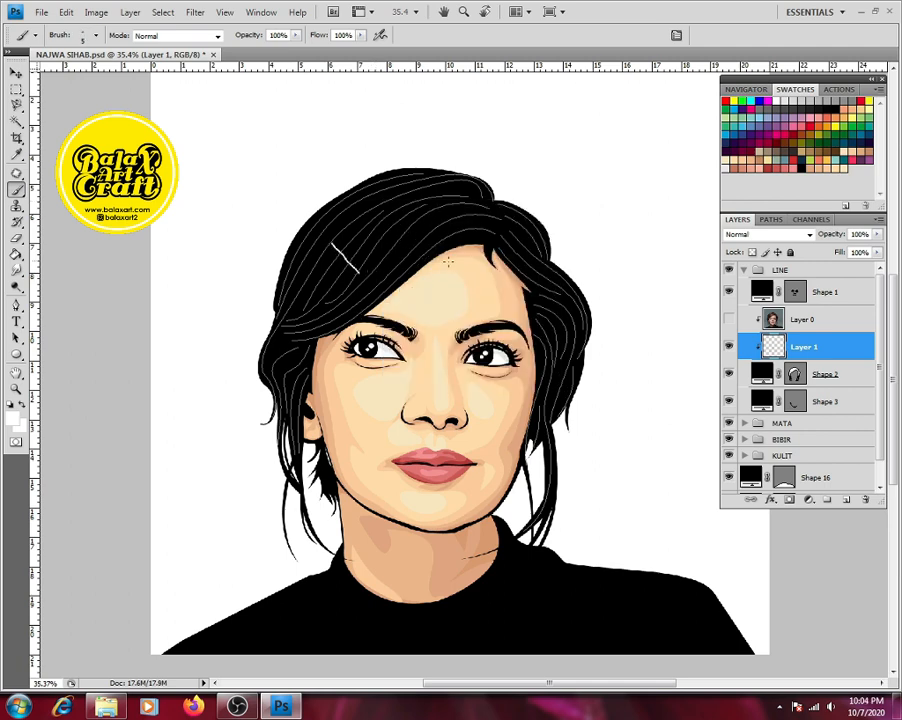
key(ctrl+z)
Step: Stroke the strand paths on Layer 1 with the Brush and Simulate Pressure enabled, and delete the paths
click(16, 304)
right_click(341, 256)
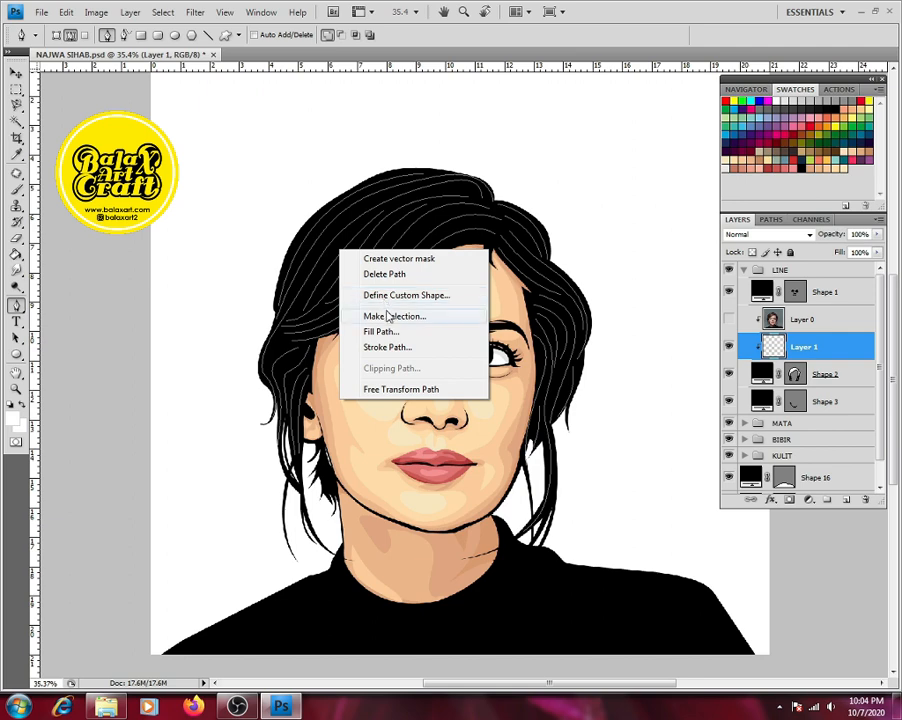
click(391, 347)
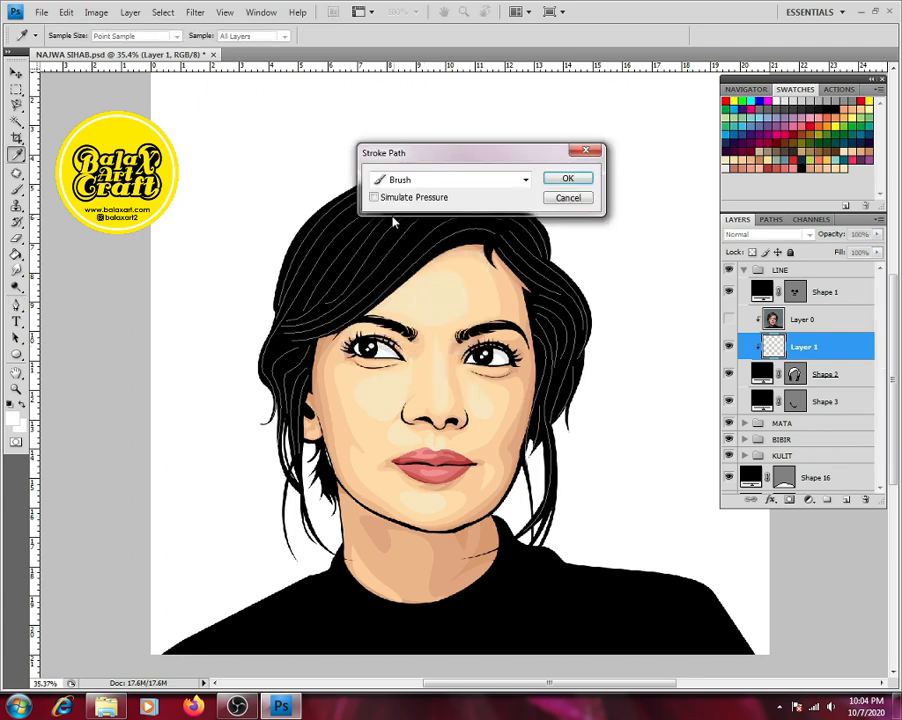
click(374, 198)
click(568, 179)
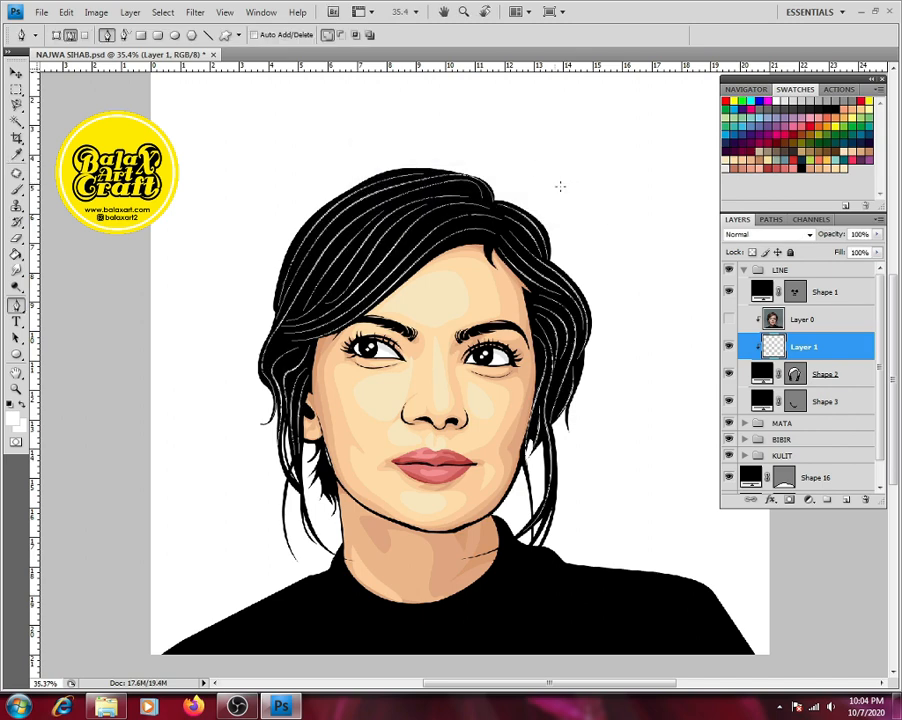
right_click(505, 152)
click(530, 175)
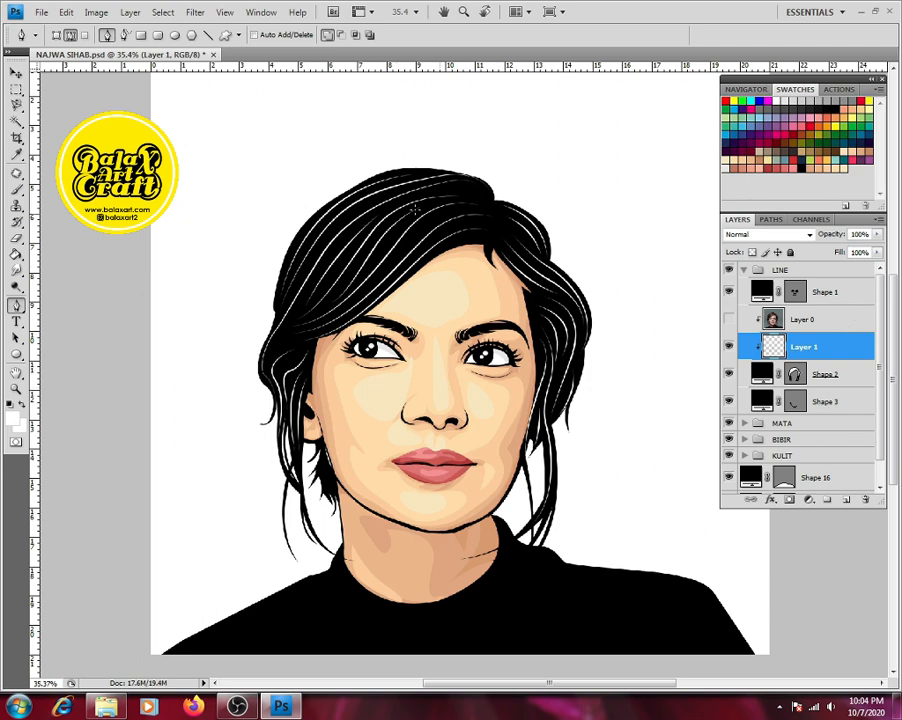
Step: Apply a Gaussian Blur with a 3.7-pixel radius to the white hair strands on Layer 1
click(195, 12)
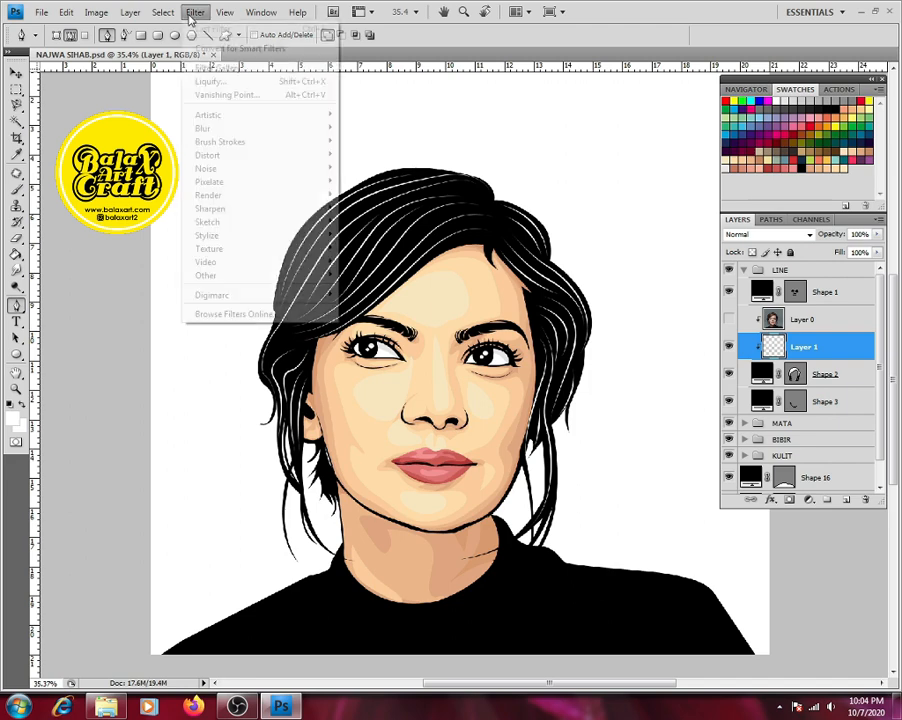
mouse_move(250, 128)
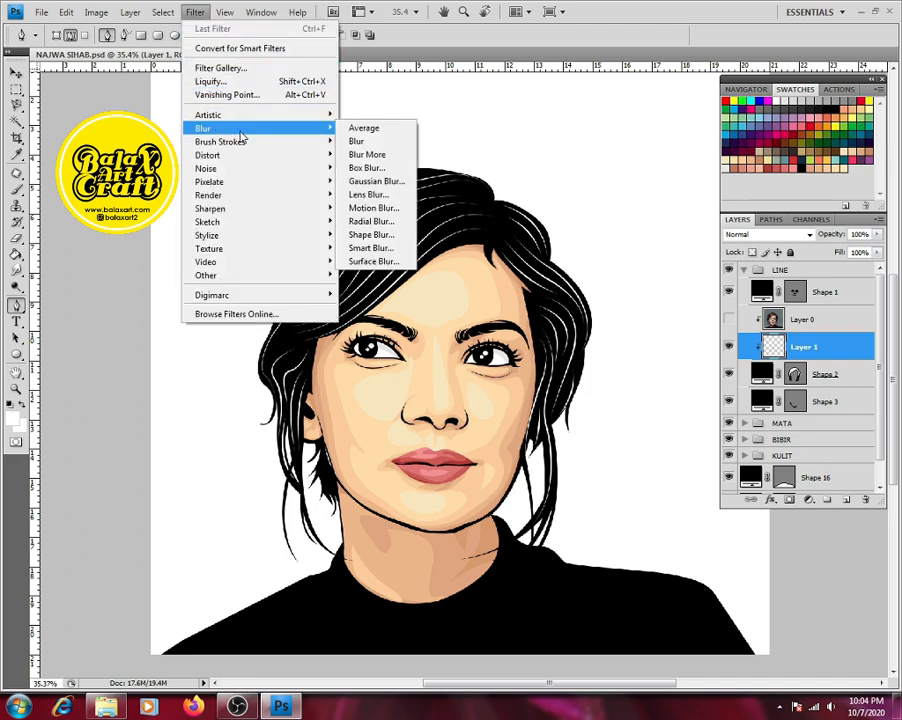
click(395, 182)
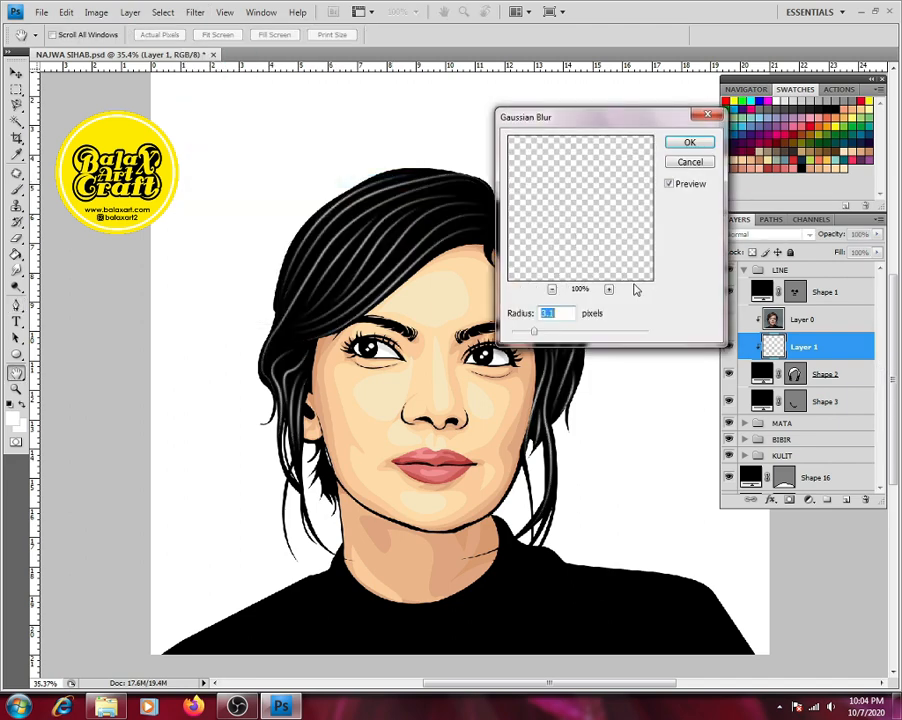
mouse_move(536, 330)
mouse_down()
mouse_move(551, 336)
mouse_move(538, 336)
mouse_up()
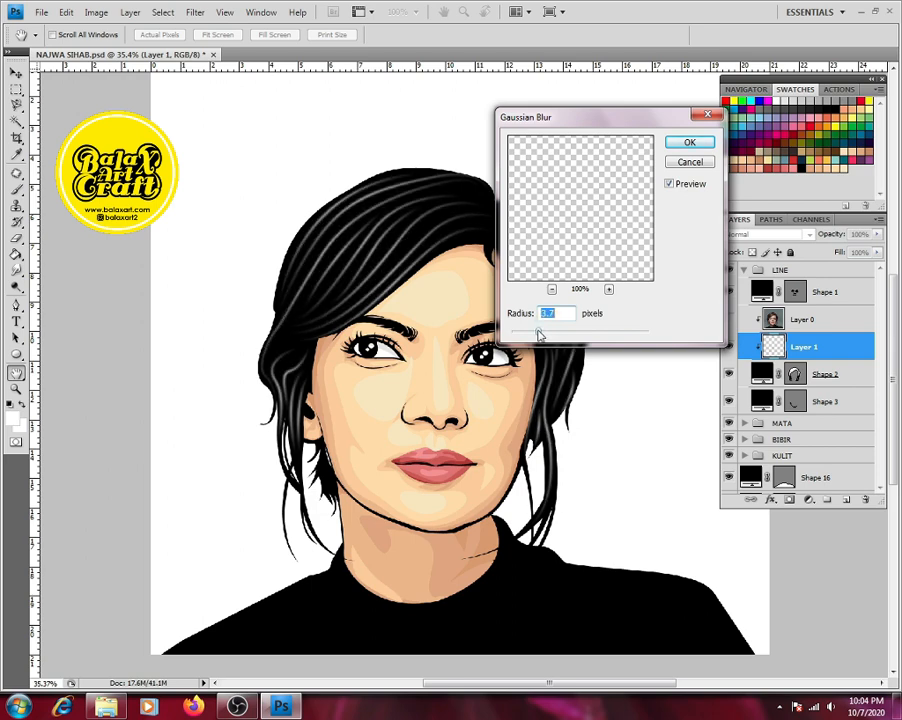
click(689, 144)
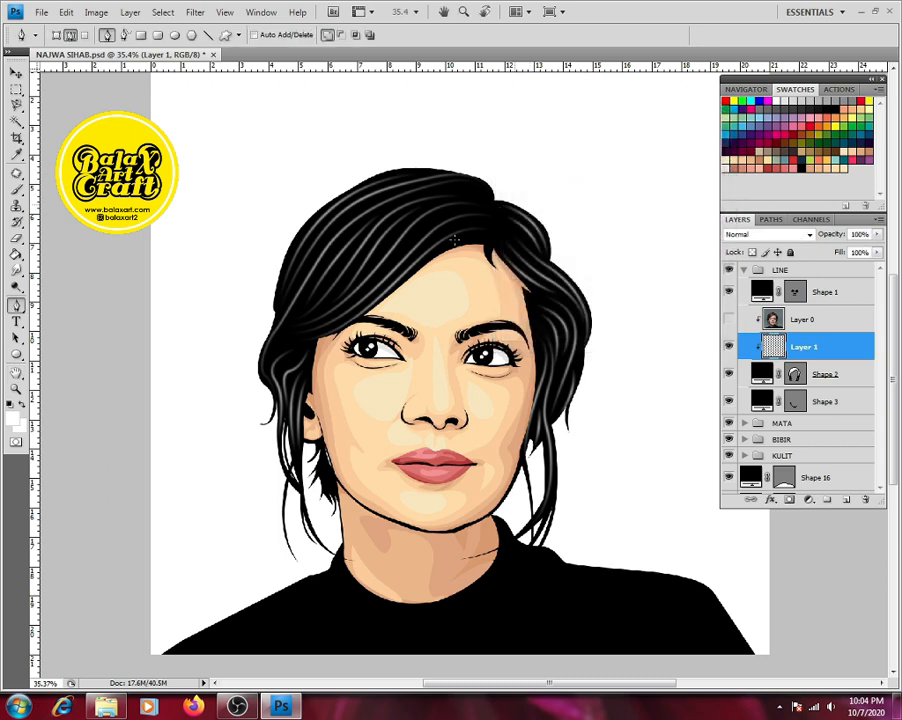
scroll(372, 231, down, 4)
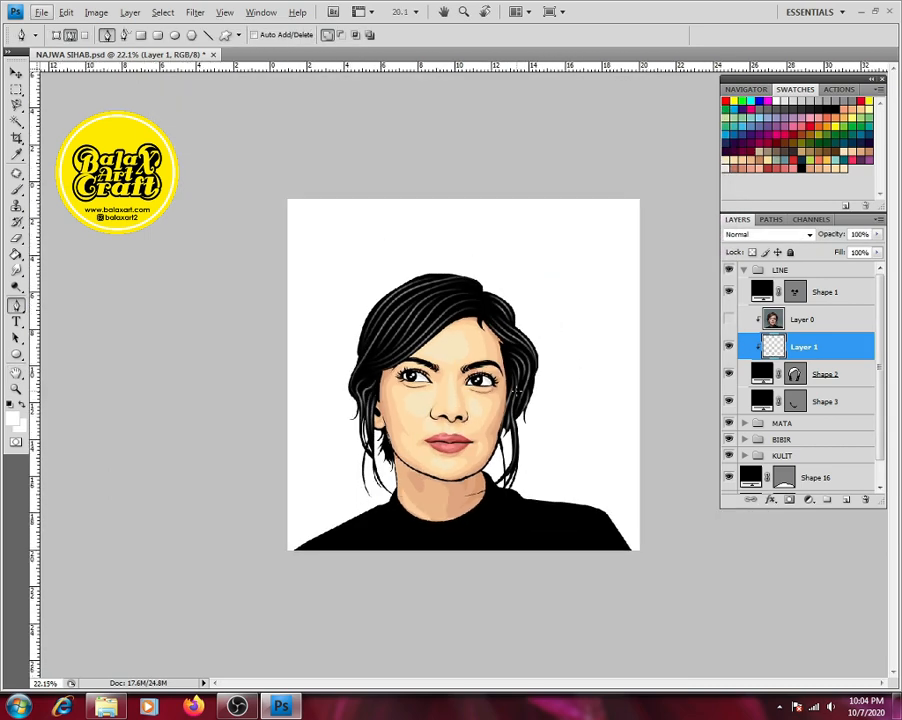
scroll(456, 368, up, 3)
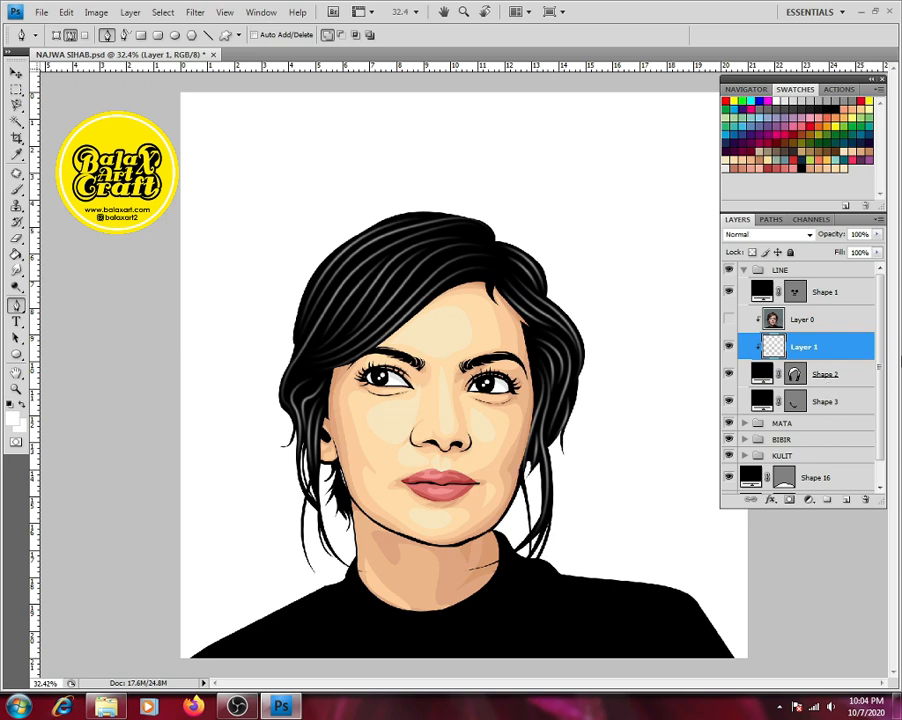
Step: Try dark brown and dark blue fill colours on the hair shape, Shape 2
click(866, 374)
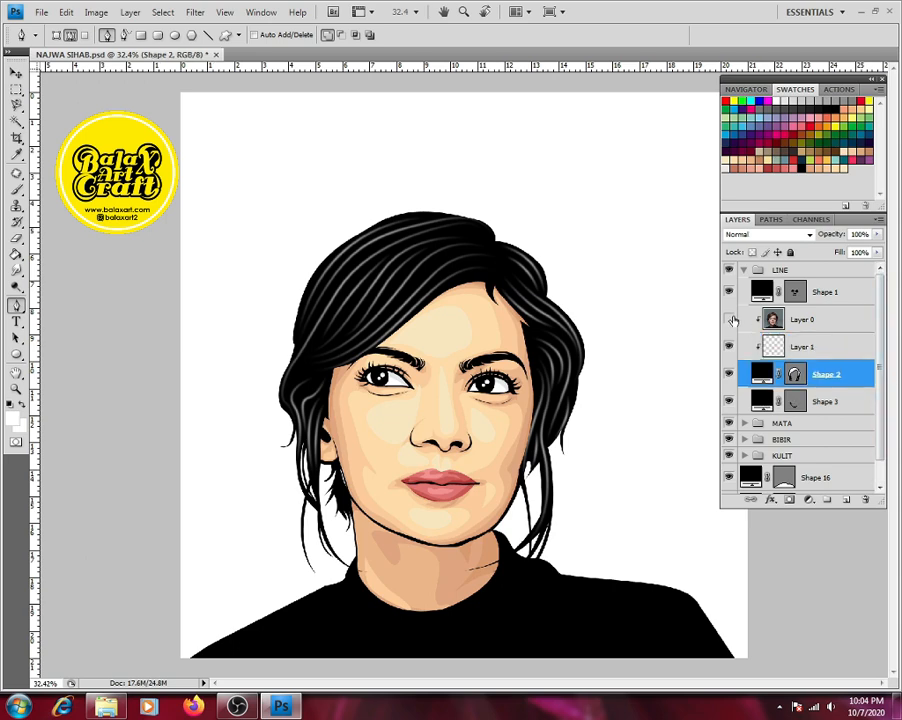
click(729, 319)
click(729, 319)
double_click(762, 374)
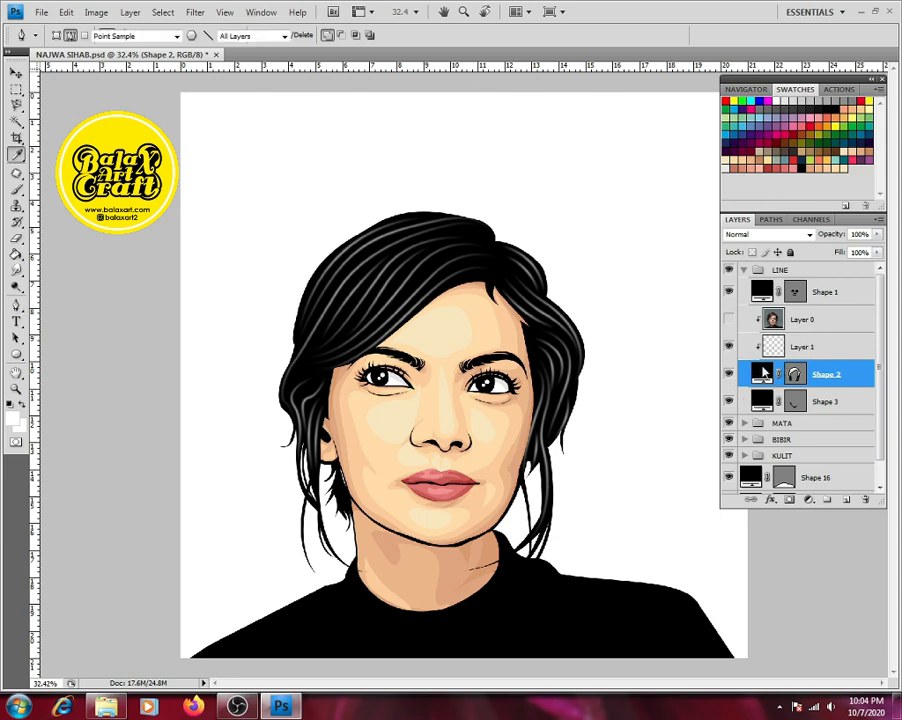
click(556, 421)
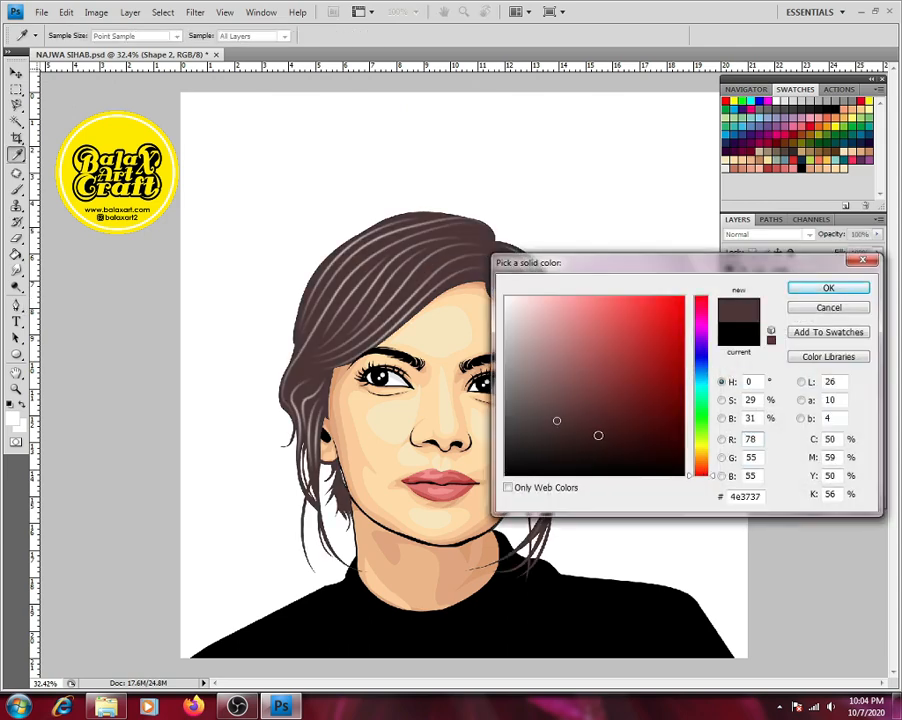
click(623, 440)
mouse_move(637, 450)
mouse_down()
mouse_move(644, 452)
mouse_move(632, 437)
mouse_move(636, 445)
mouse_up()
click(702, 466)
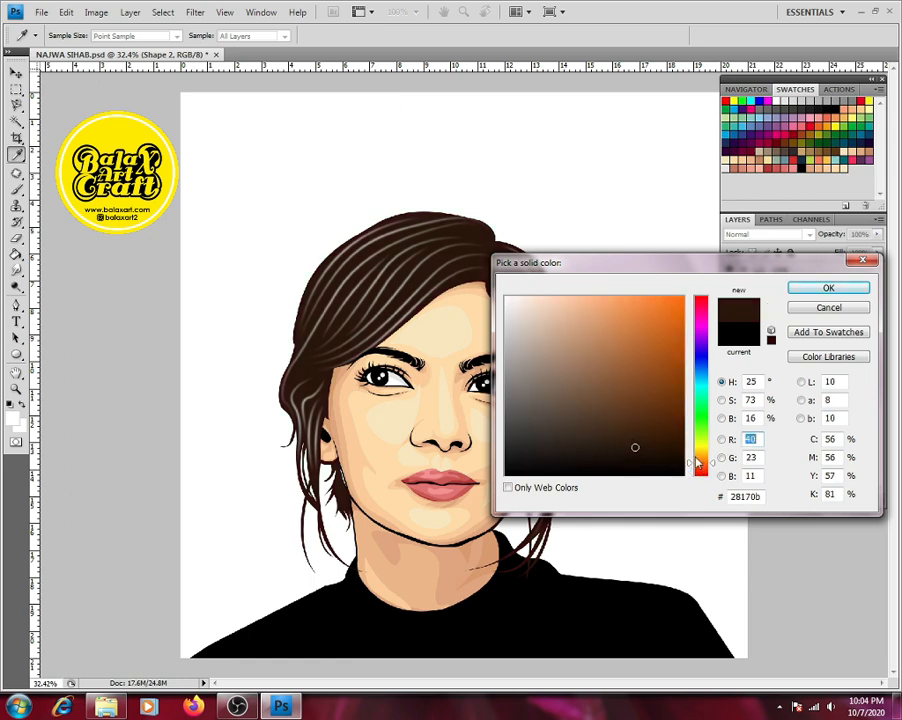
click(589, 409)
click(605, 423)
mouse_move(609, 423)
mouse_down()
mouse_move(639, 436)
mouse_move(636, 449)
mouse_move(650, 445)
mouse_move(650, 375)
mouse_move(575, 322)
mouse_move(655, 387)
mouse_move(675, 388)
mouse_move(661, 430)
mouse_up()
click(704, 362)
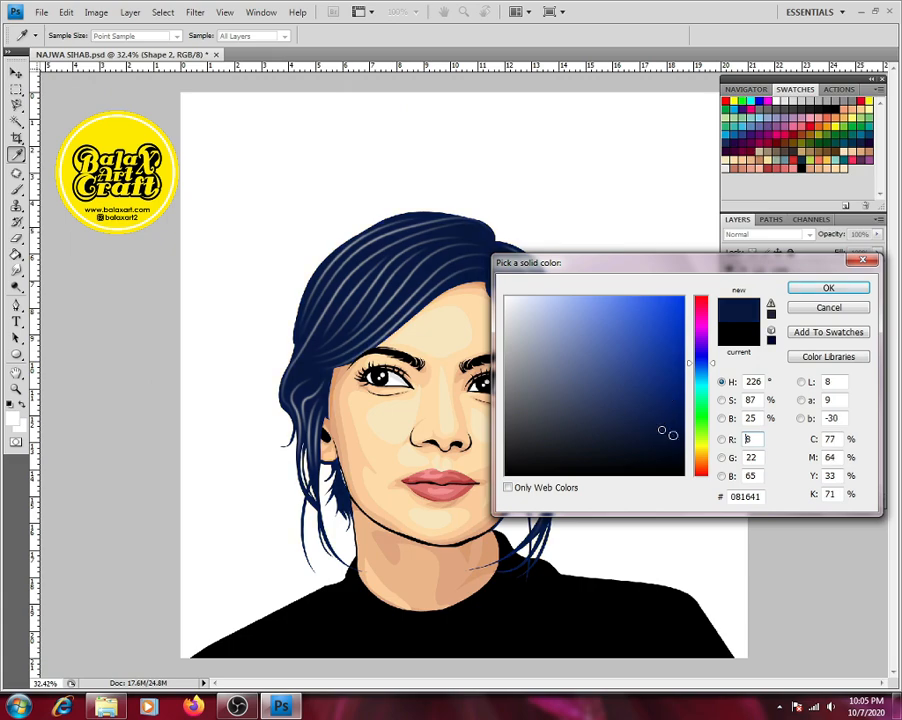
click(702, 464)
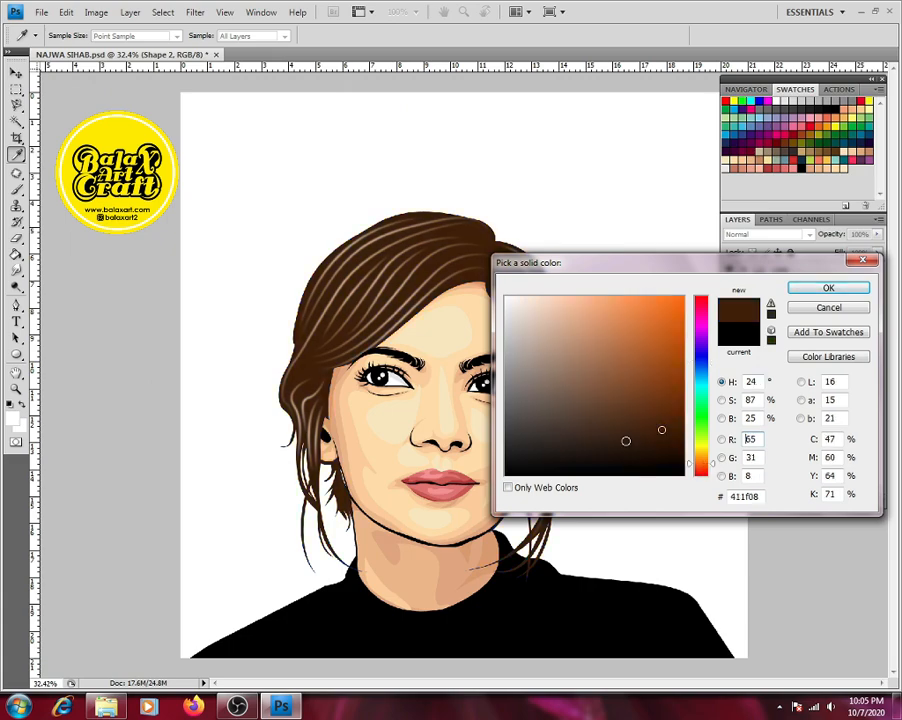
click(628, 437)
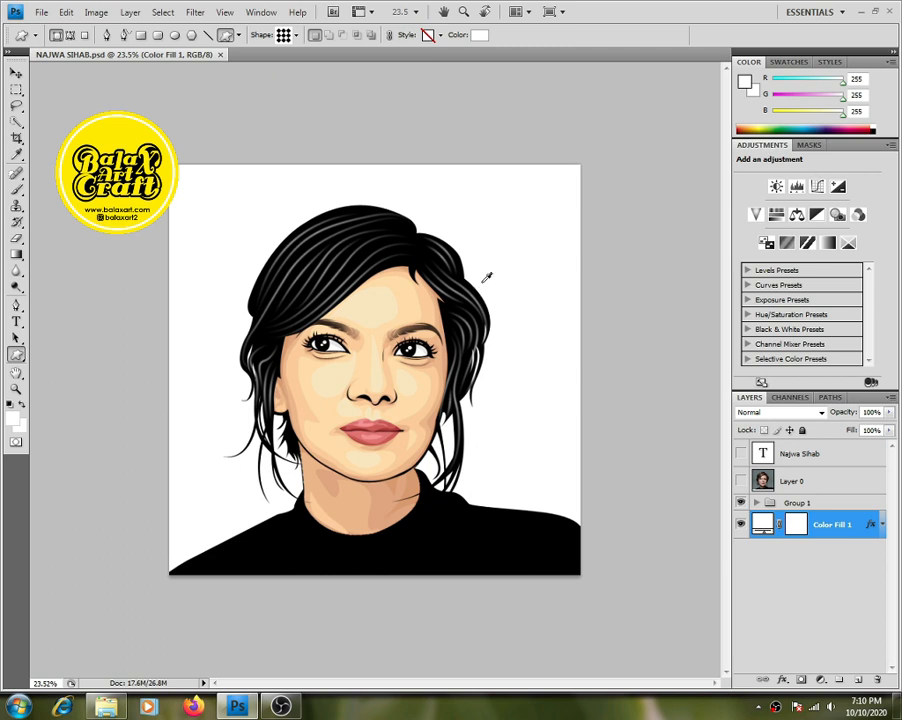
Step: Show the photo Layer 0 and draw a small white highlight shape above Group 1 at the inner corner of the eye on the image's left
scroll(487, 277, up, 2)
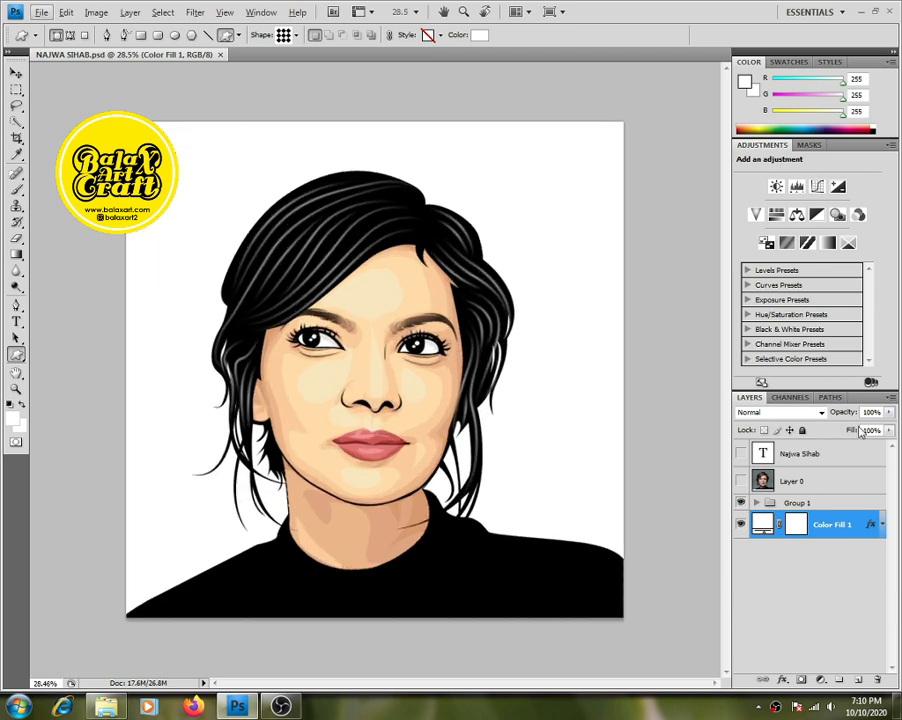
click(740, 481)
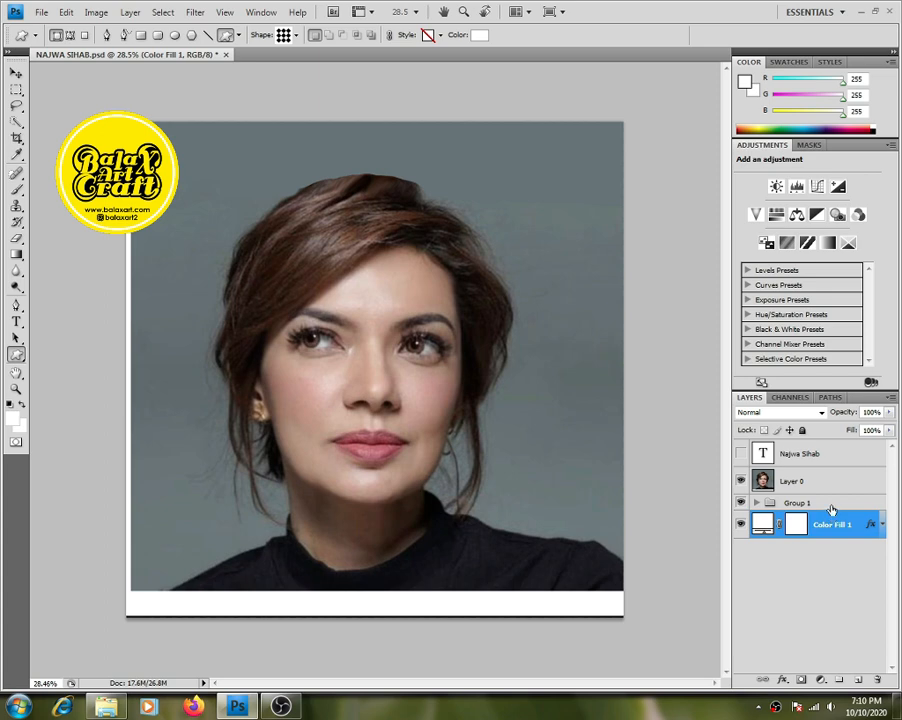
click(822, 502)
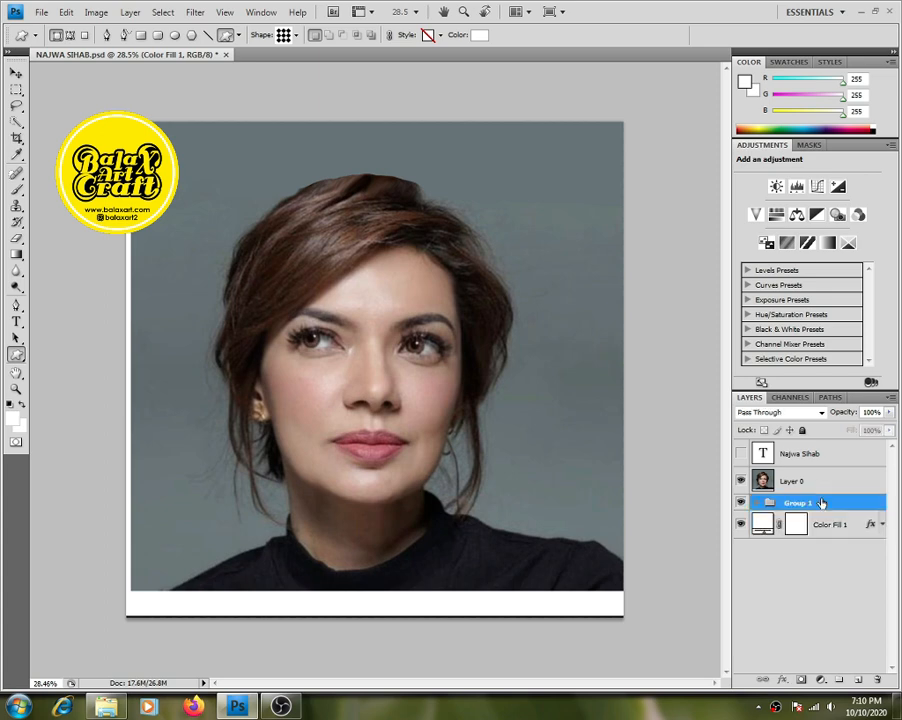
click(16, 306)
scroll(389, 392, up, 7)
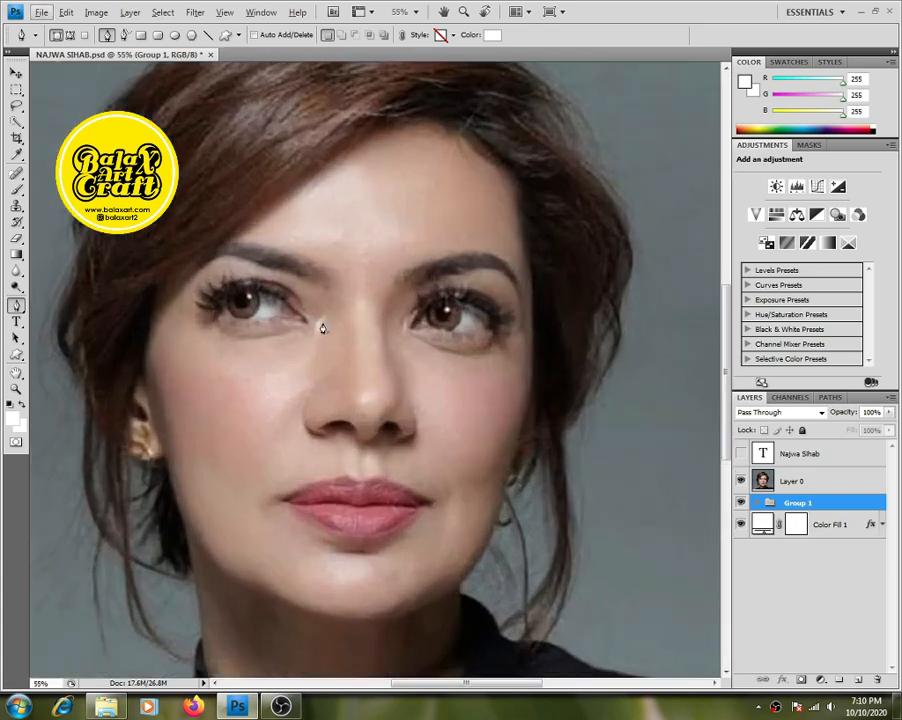
scroll(318, 331, up, 1)
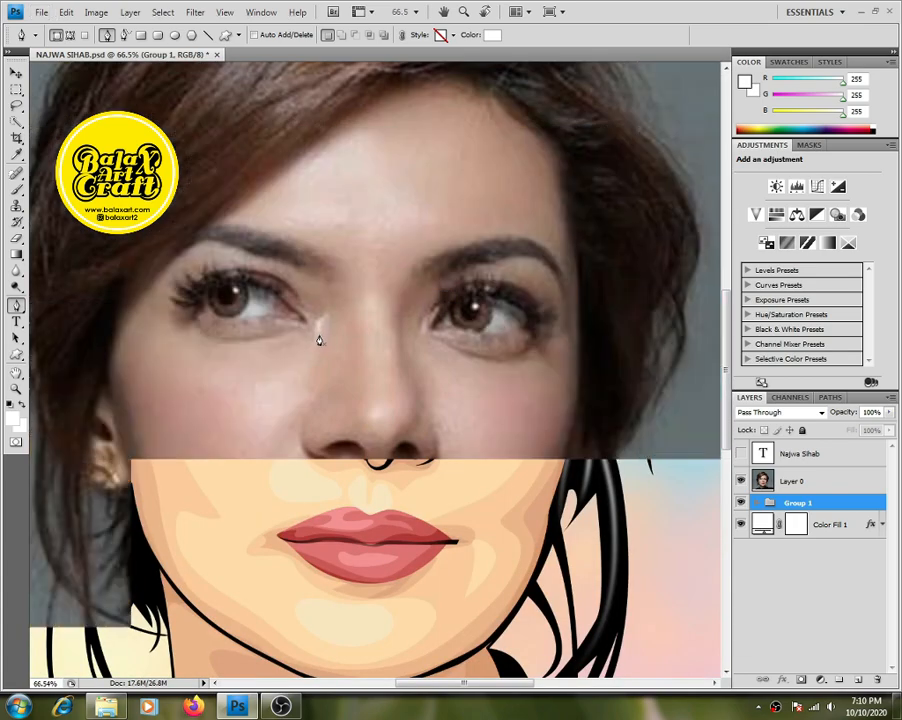
click(318, 340)
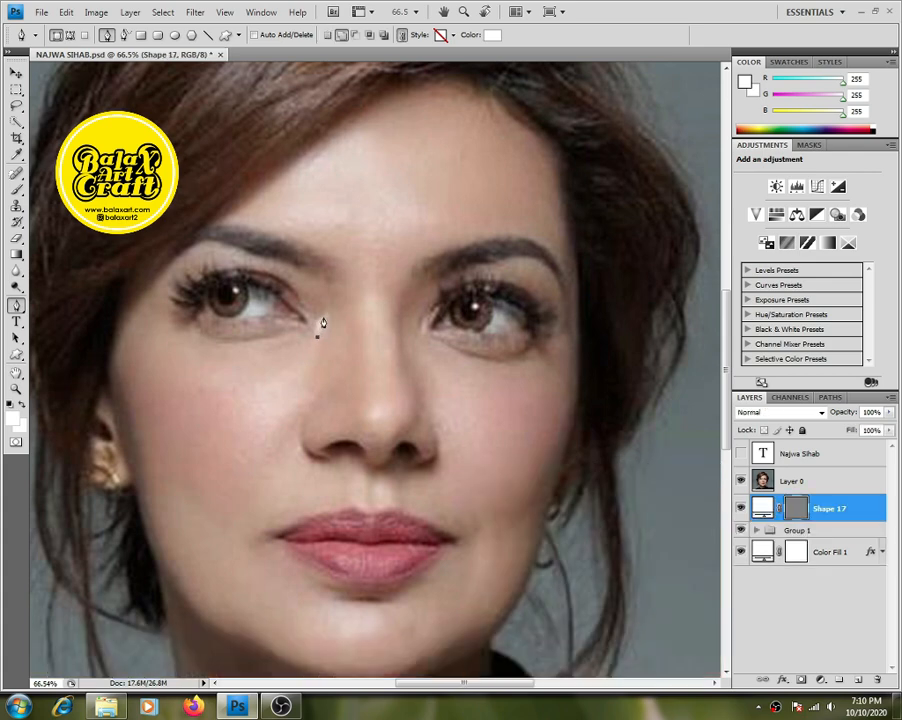
drag(318, 339, 322, 357)
Step: Add white highlight shapes for the nose tip, the groove above the lips, the chin and the forehead to Shape 17
click(341, 35)
click(374, 404)
mouse_move(378, 421)
mouse_down()
mouse_move(391, 426)
mouse_move(361, 399)
mouse_up()
drag(366, 476, 379, 451)
click(337, 608)
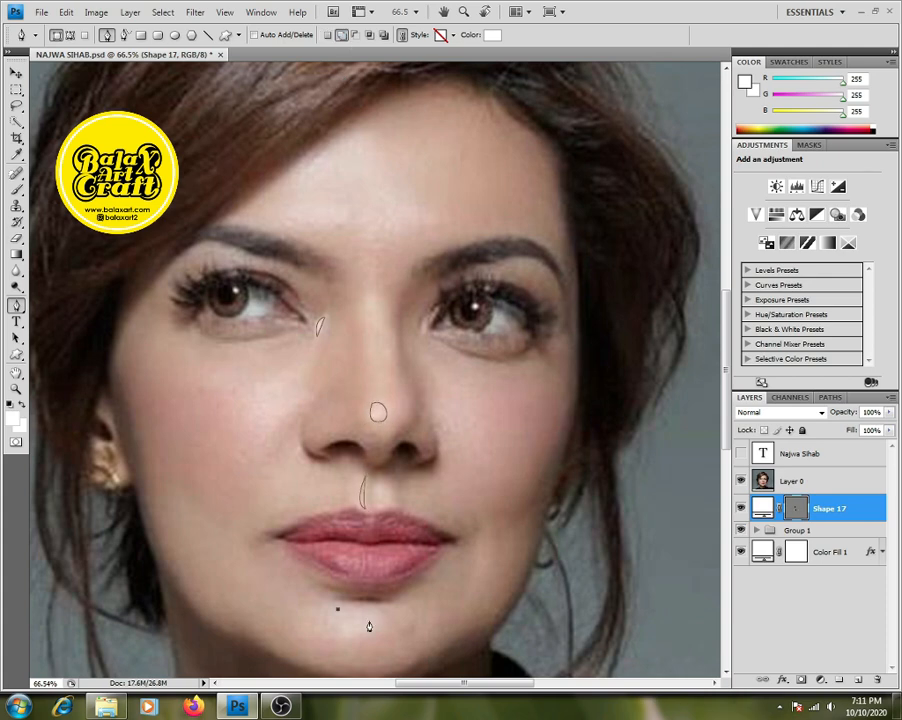
drag(369, 621, 355, 630)
click(337, 608)
scroll(380, 389, down, 2)
click(322, 242)
drag(371, 214, 352, 226)
click(322, 242)
Step: Add two thin crescent highlights to Shape 17 along the lower folds of the turtleneck collar, one on each side
scroll(425, 453, down, 4)
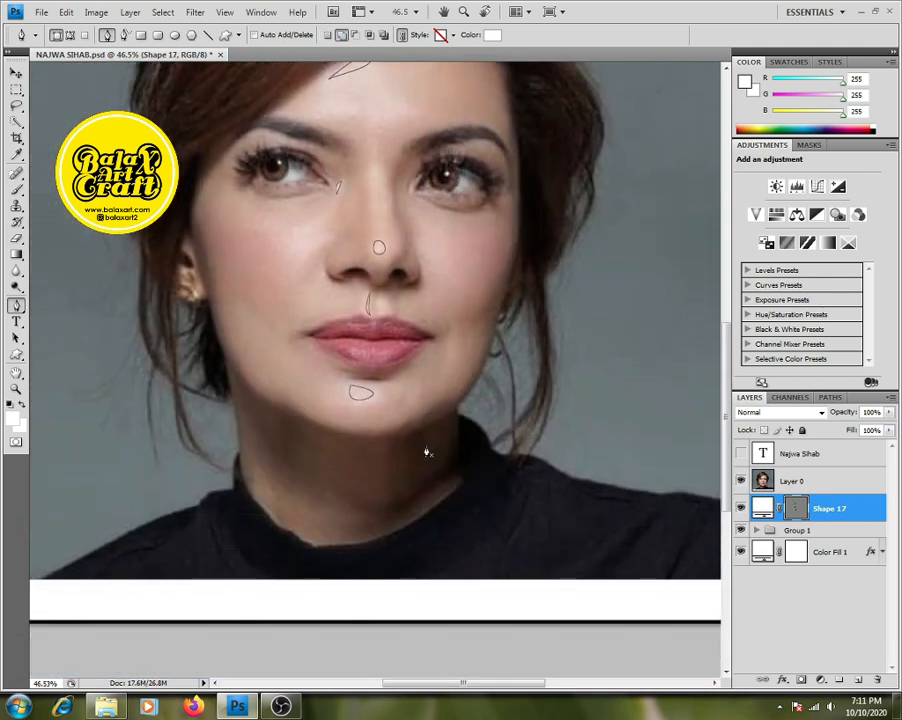
click(211, 472)
drag(288, 563, 205, 532)
drag(211, 473, 211, 460)
click(509, 433)
drag(441, 532, 461, 532)
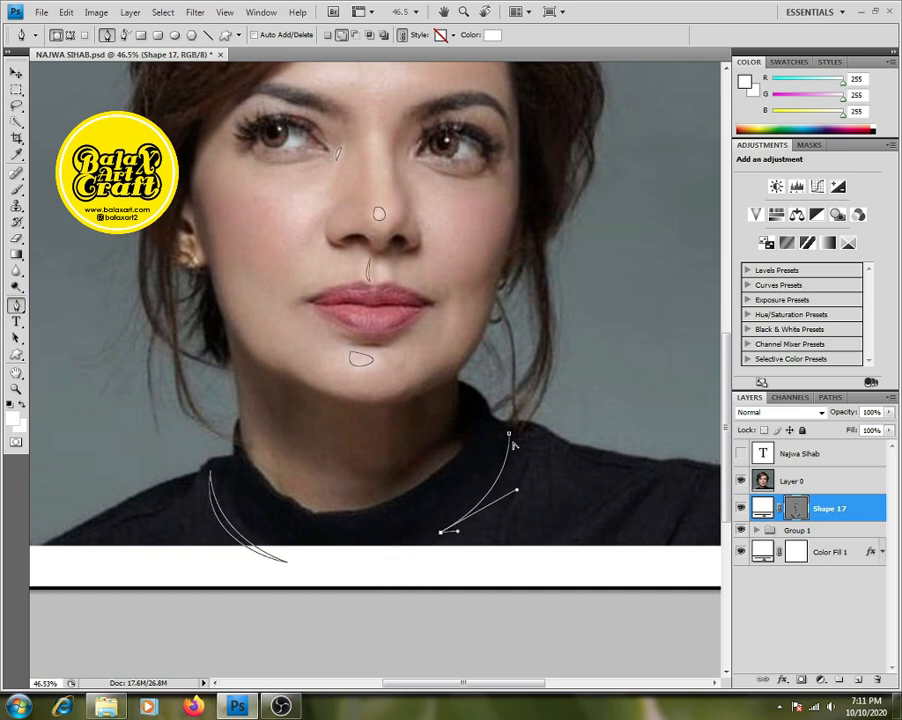
drag(509, 434, 485, 387)
Step: Add a long curved fold highlight across the shoulder on the image's right and a thin one on the opposite shoulder
click(443, 569)
mouse_move(569, 531)
mouse_down()
mouse_move(612, 491)
mouse_move(569, 542)
mouse_up()
click(673, 467)
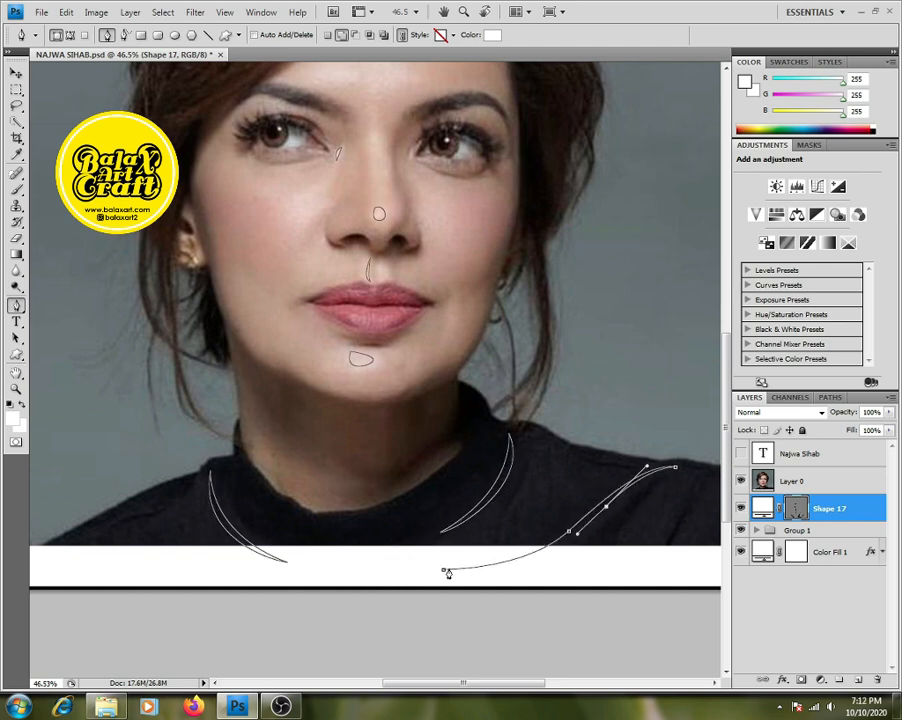
drag(443, 569, 362, 555)
click(169, 495)
click(46, 553)
drag(169, 495, 205, 490)
Step: Add a thin highlight along the collar's upper edge beside the neck, and hide the photo Layer 0
scroll(205, 490, down, 1)
click(453, 403)
drag(377, 497, 264, 555)
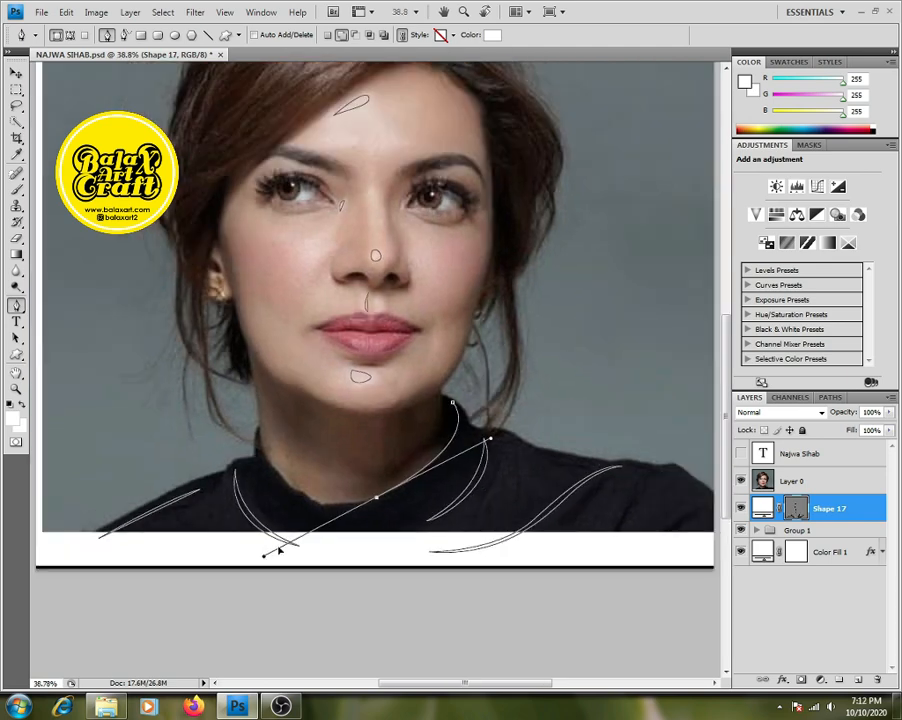
alt+click(377, 497)
mouse_move(453, 403)
mouse_down()
mouse_move(413, 370)
mouse_move(428, 376)
mouse_up()
click(741, 481)
click(800, 481)
scroll(370, 431, down, 2)
scroll(405, 506, up, 4)
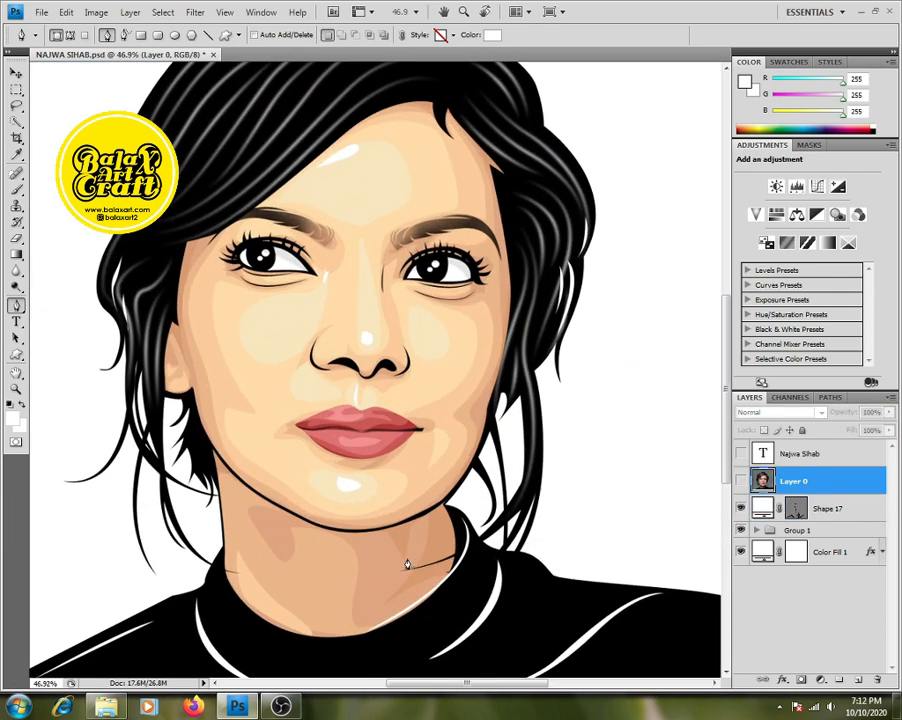
Step: Adjust the end of the collar-edge highlight on Shape 17 and lower the layer's opacity to 67%
scroll(407, 563, down, 1)
click(796, 508)
ctrl+click(372, 571)
drag(372, 571, 402, 575)
scroll(400, 575, down, 2)
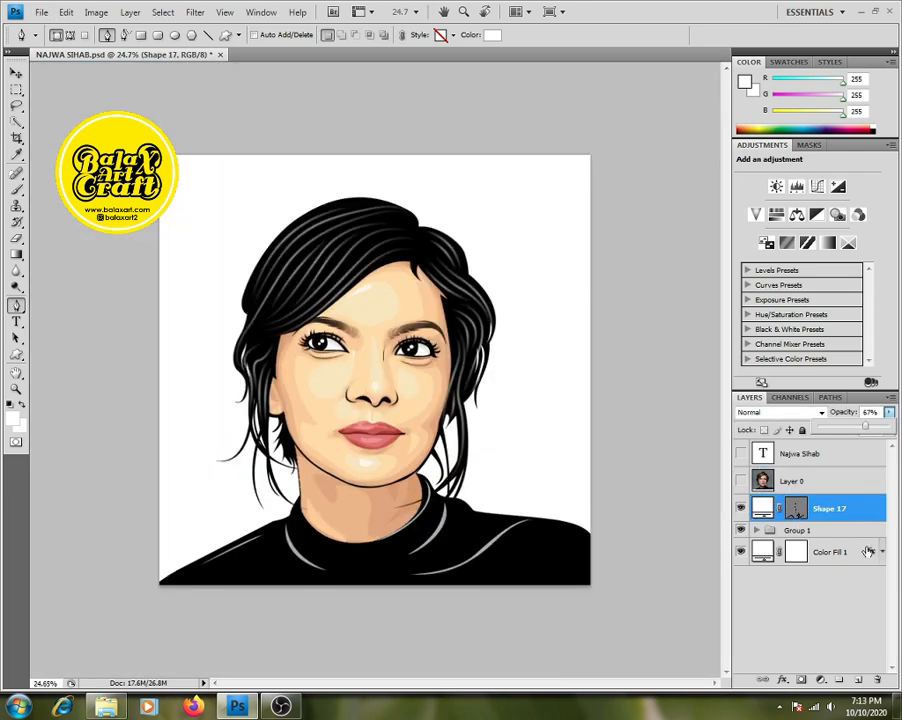
Step: Recolour the Color Fill 1 background to a pale yellow with a hue of 56°
click(786, 550)
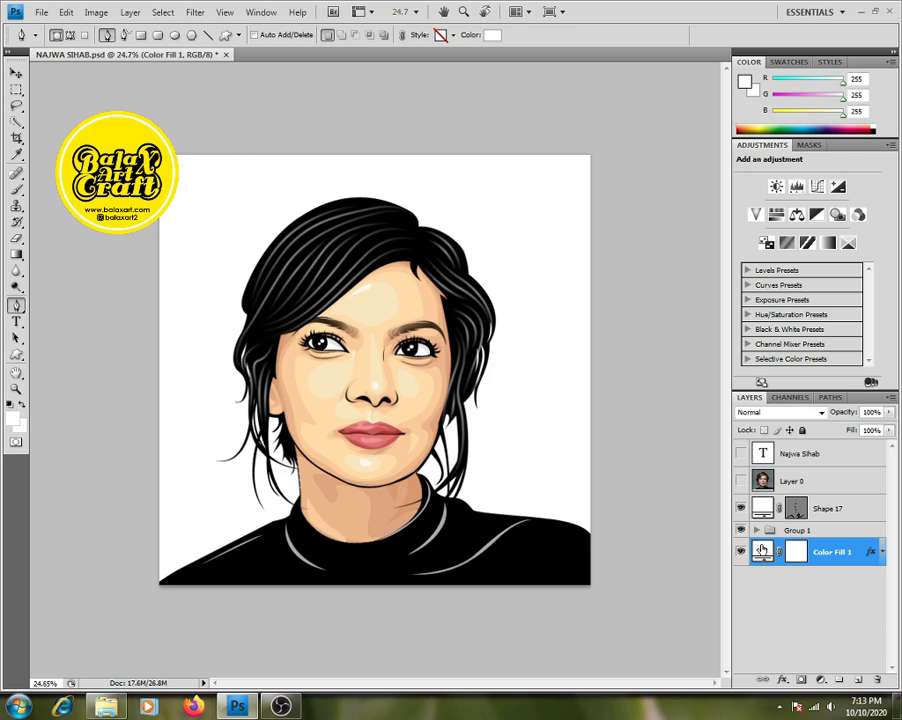
double_click(762, 549)
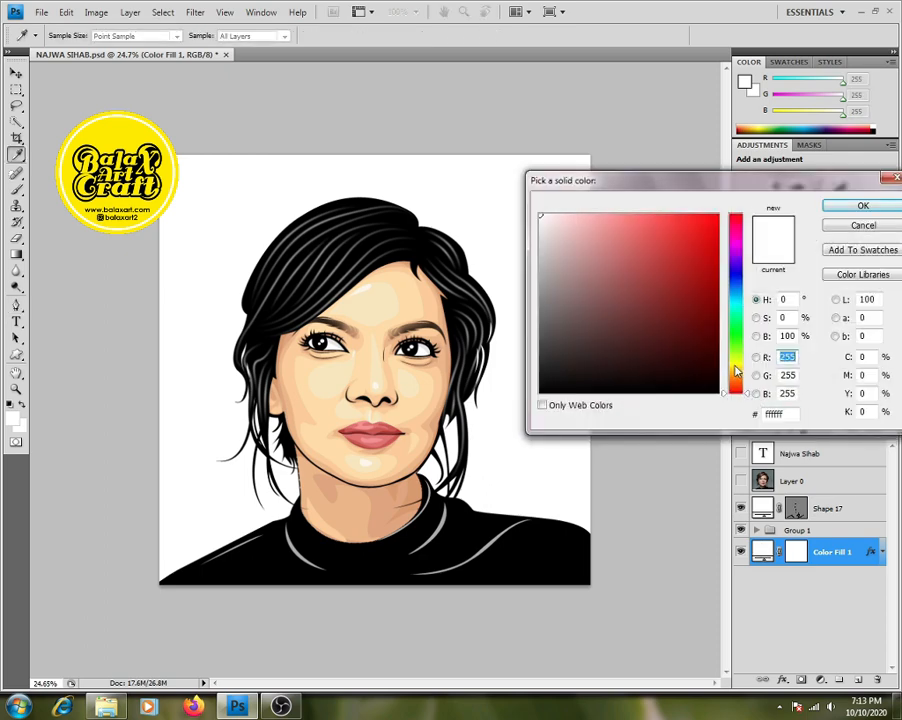
click(734, 365)
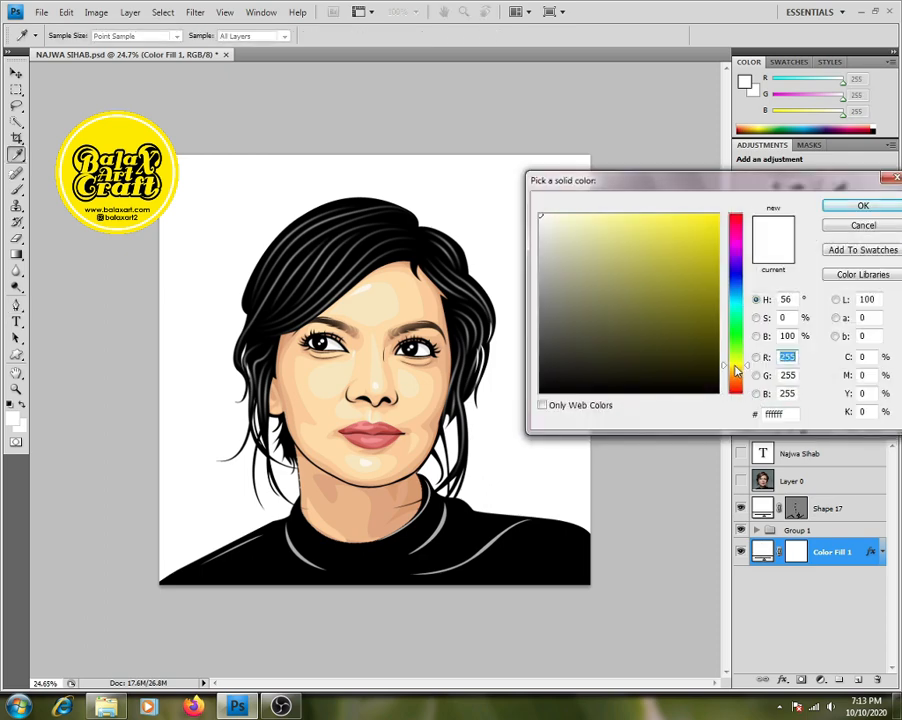
click(591, 214)
click(596, 214)
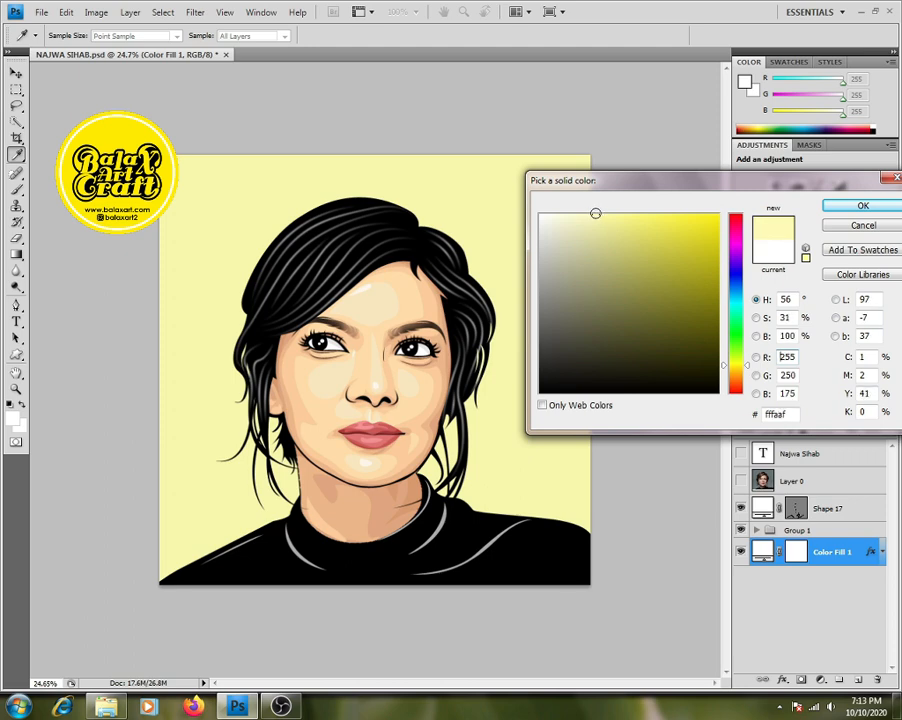
click(605, 214)
click(603, 214)
click(862, 206)
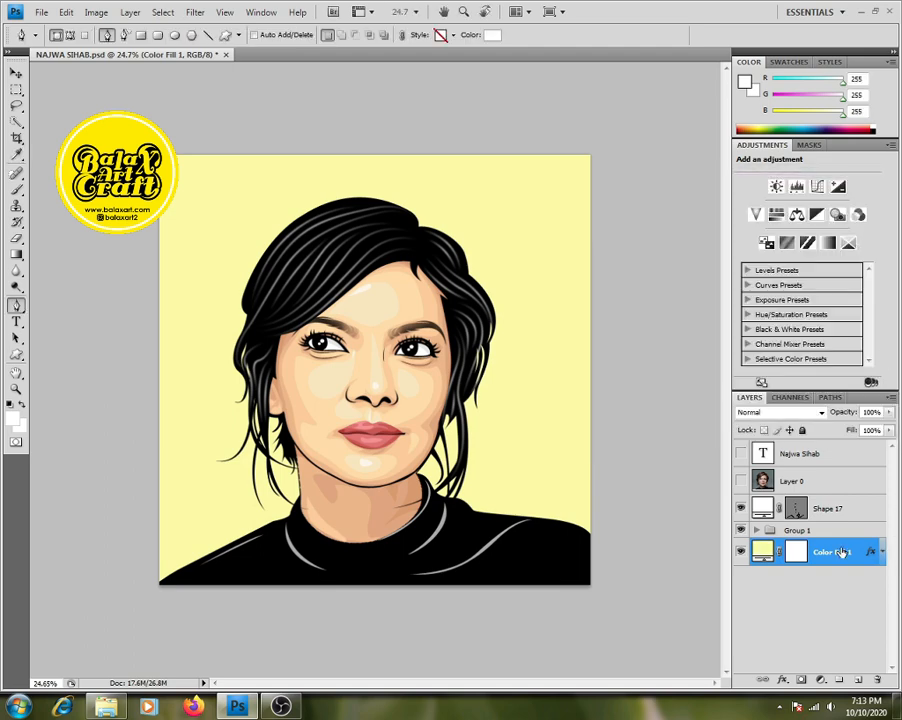
Step: Draw a large white circle above the background with the Ellipse tool and move it behind the head
click(16, 355)
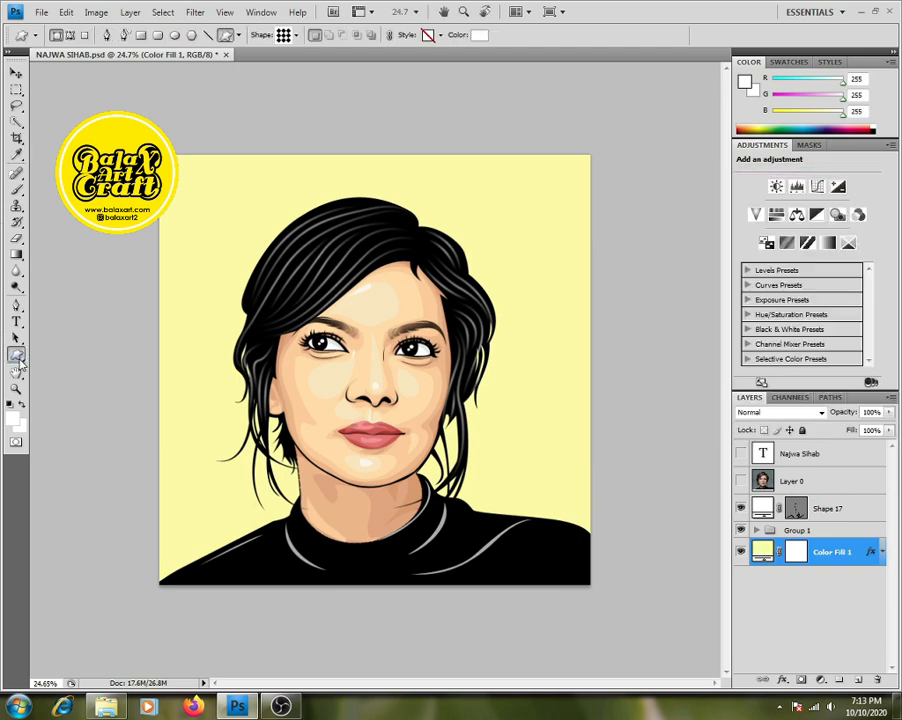
click(174, 35)
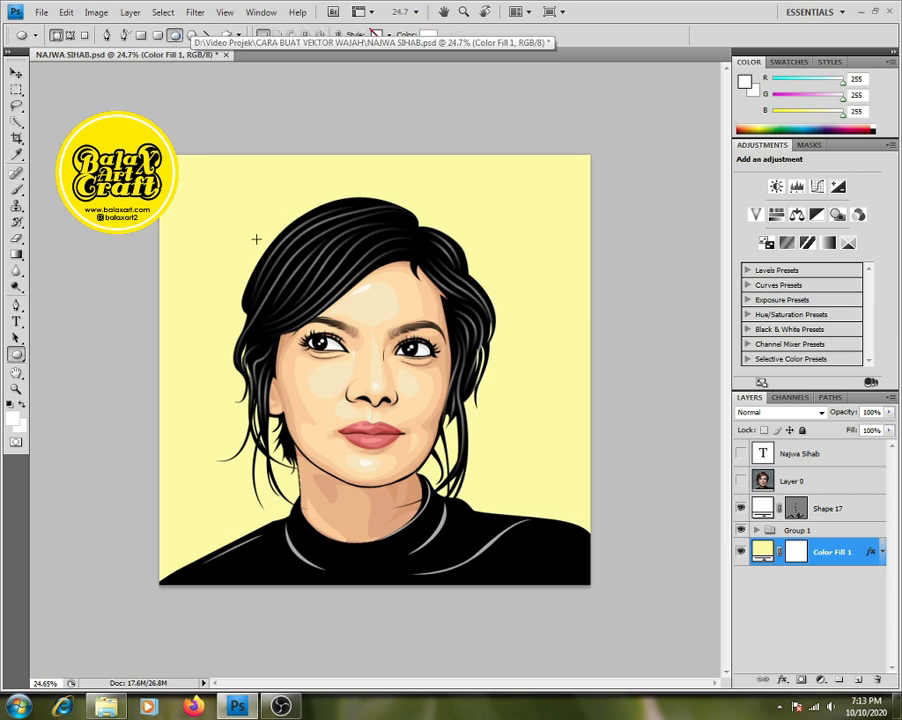
drag(264, 244, 594, 556)
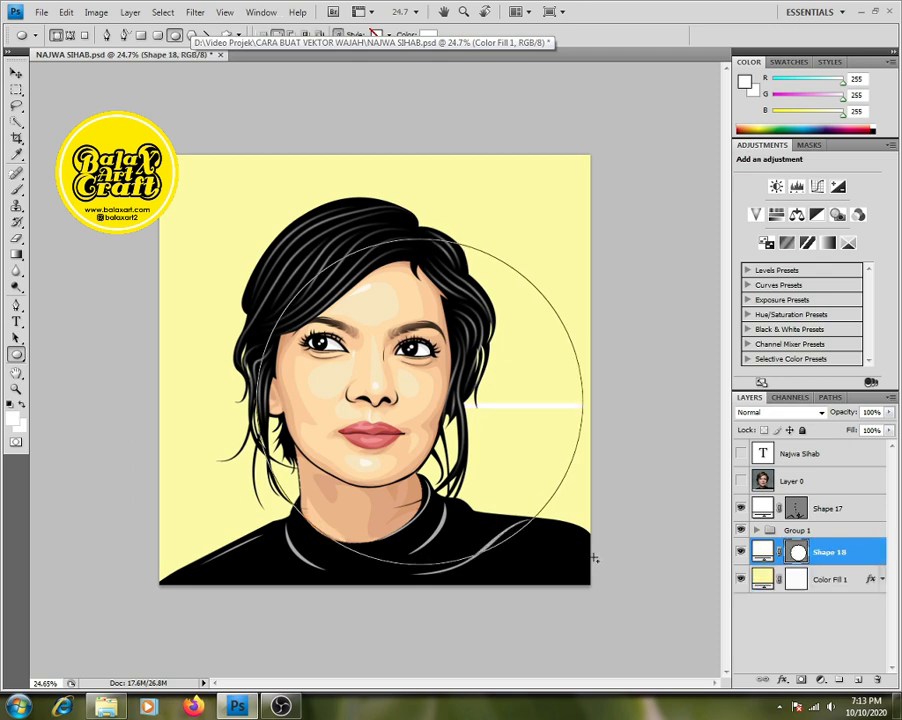
click(16, 73)
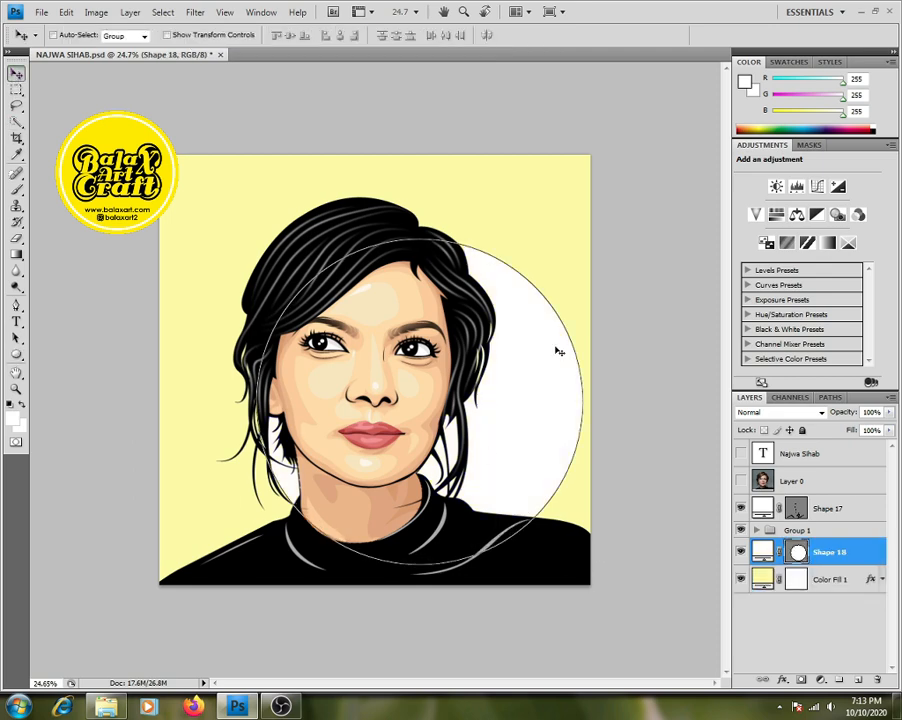
drag(548, 364, 507, 326)
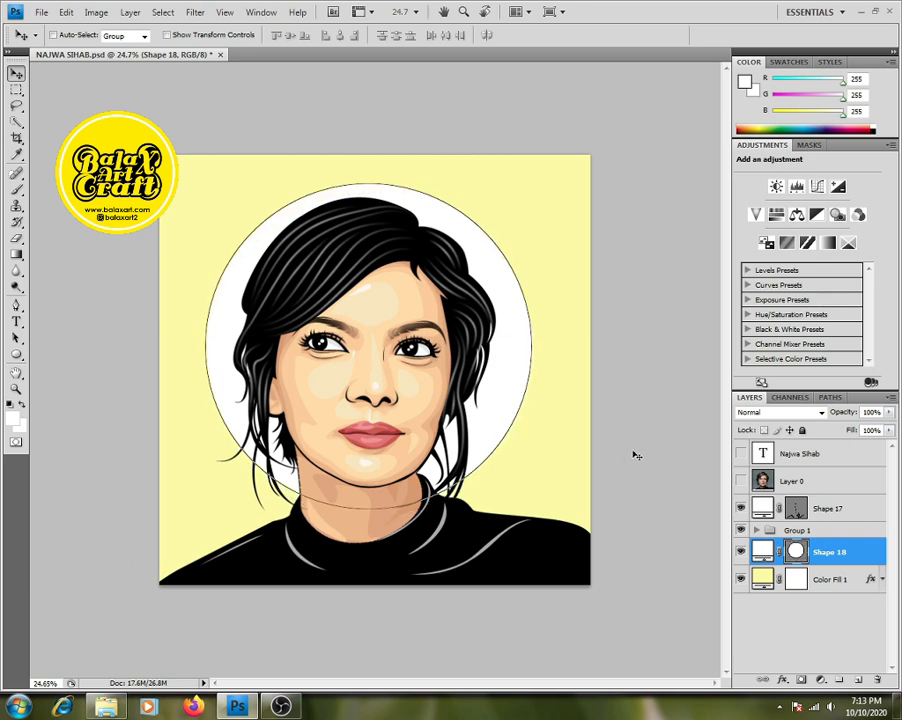
Step: Scale the white circle to 108.2% from its centre and shift it slightly downward behind the head
key(ctrl+t)
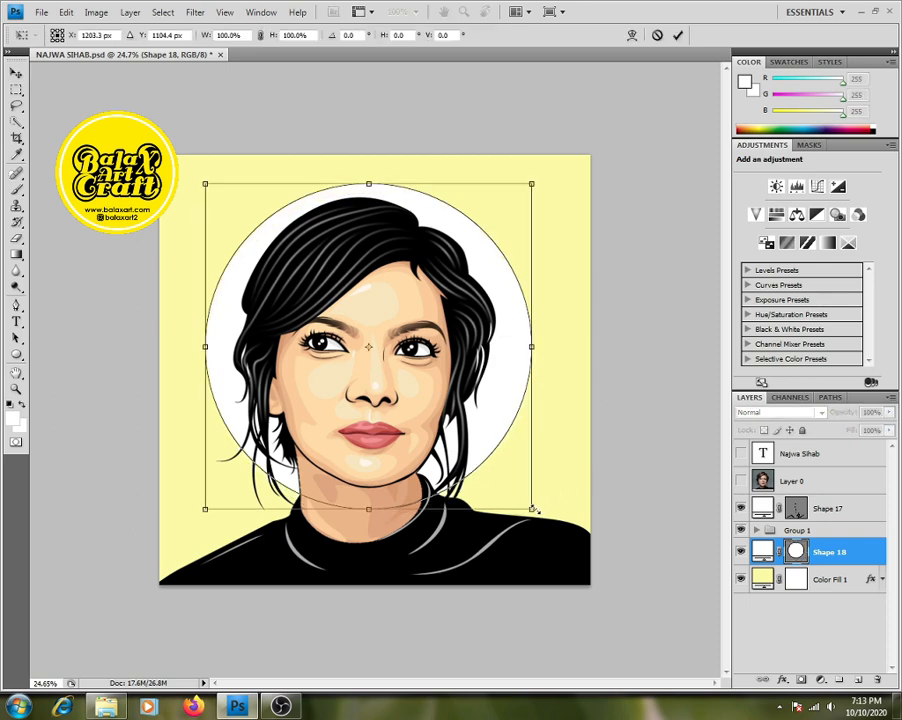
drag(535, 510, 547, 524)
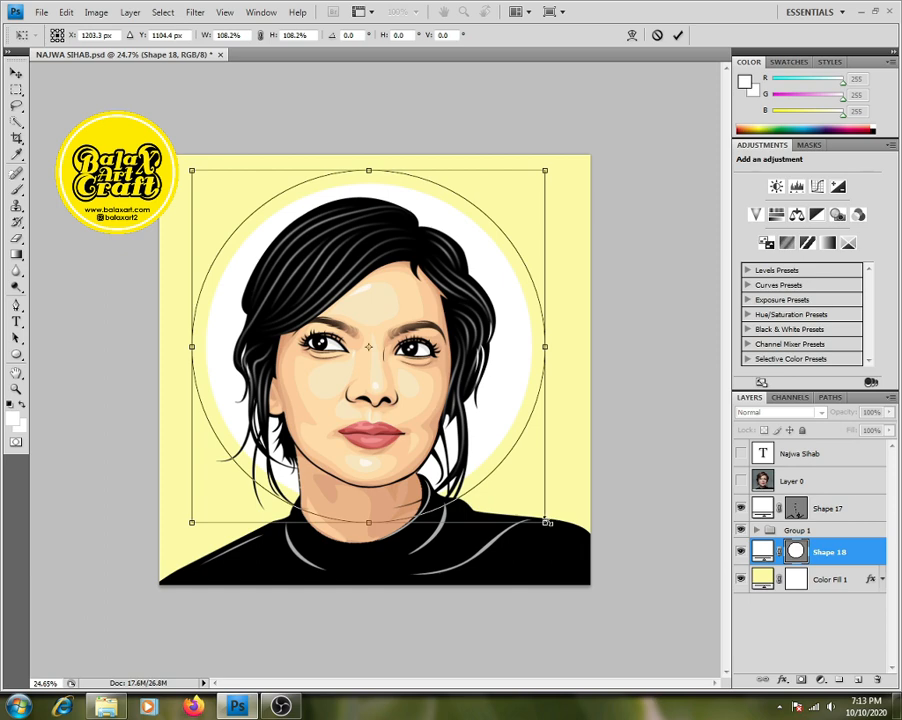
key(Return)
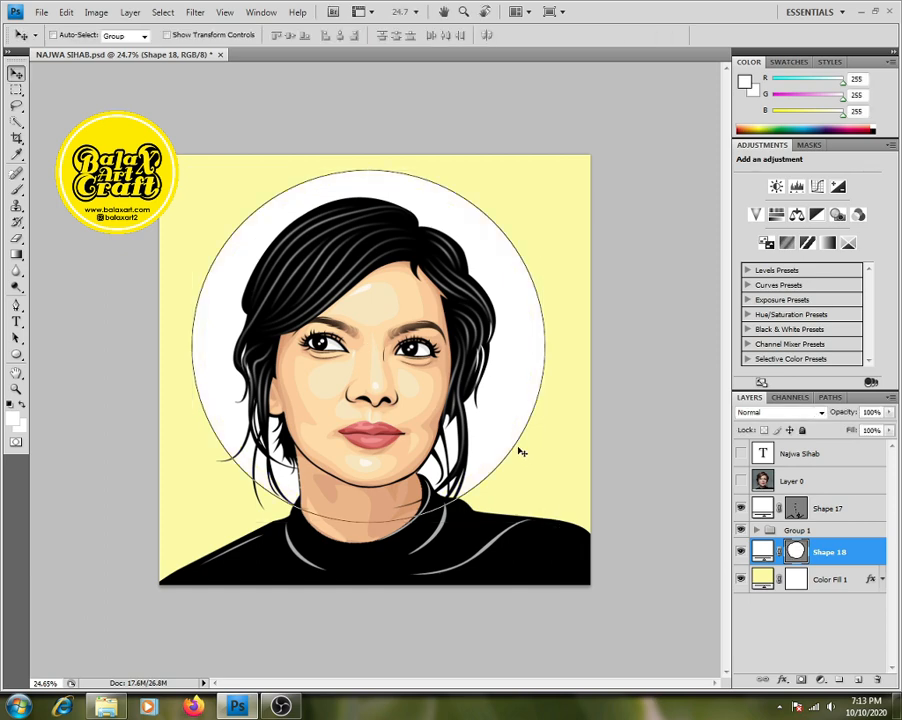
drag(502, 436, 503, 441)
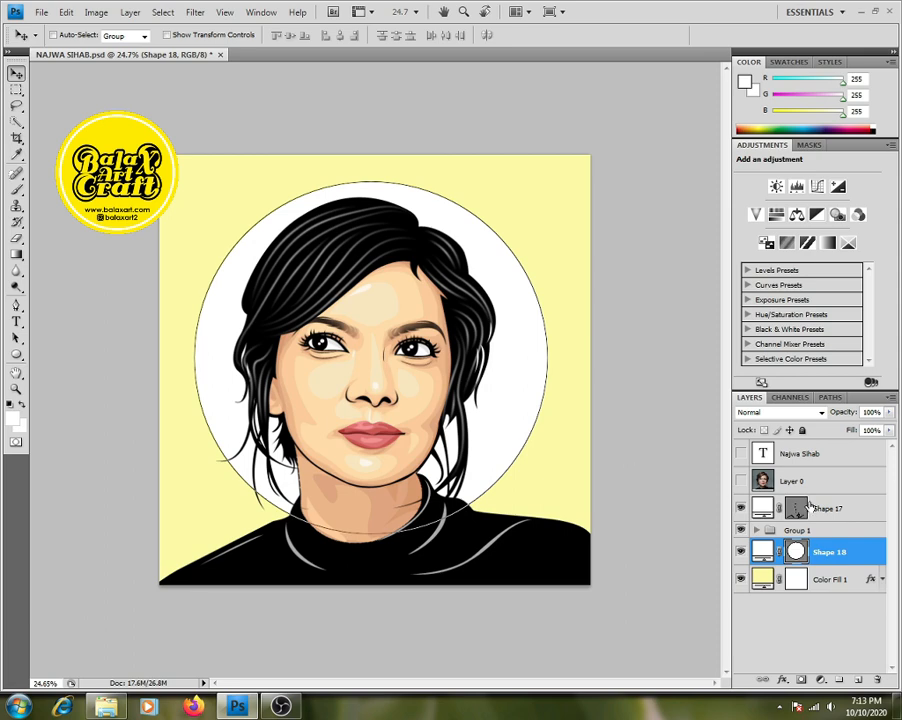
Step: With the Pen tool set to subtract from the Shape 18 circle, outline zigzag slits from the hair top to eye level on the circle's left side
click(17, 305)
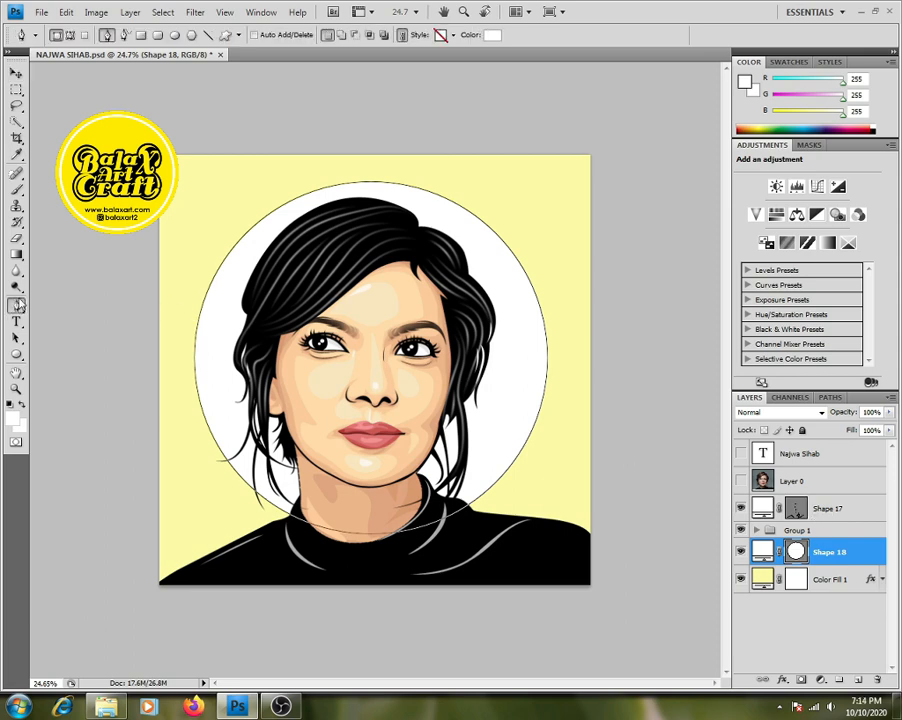
click(355, 36)
drag(387, 213, 355, 210)
click(195, 218)
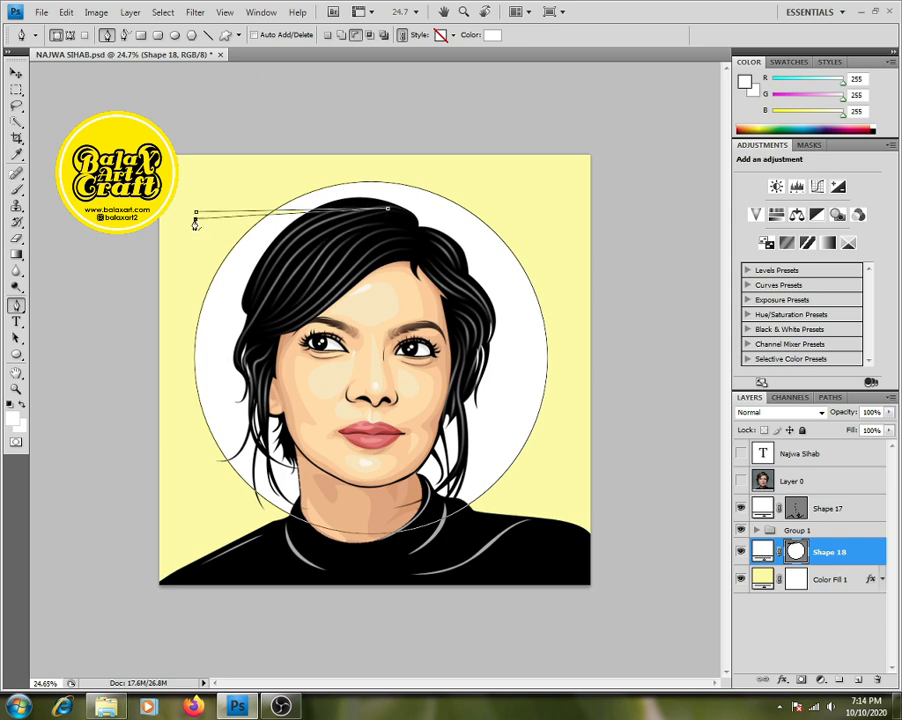
click(177, 286)
drag(355, 278, 293, 283)
click(192, 292)
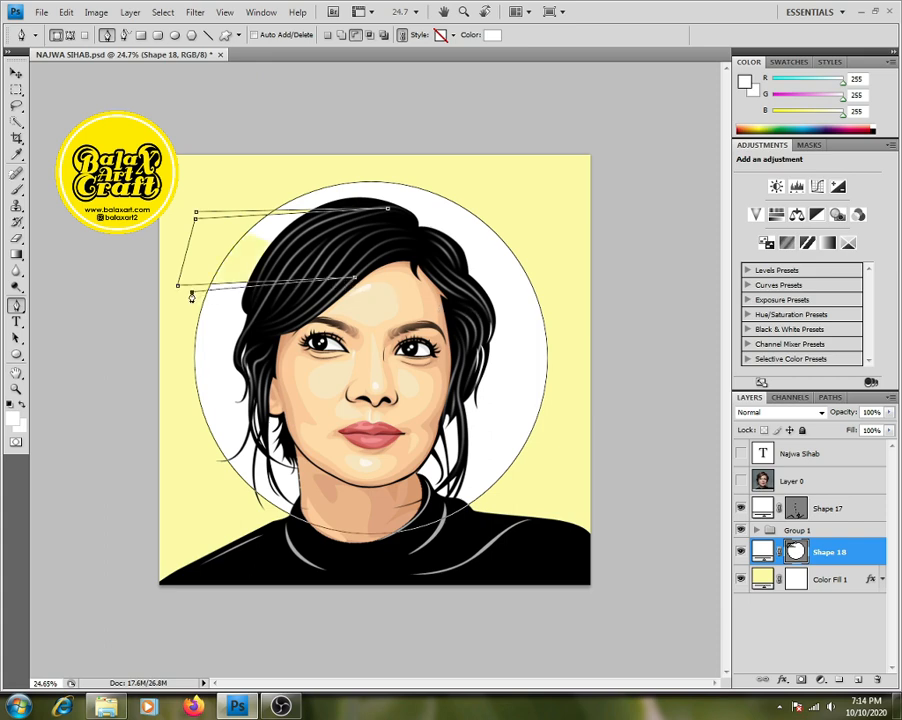
click(173, 321)
click(305, 333)
click(189, 331)
Step: Continue the subtracting zigzag outline down the circle's left side to chin level and close it outside the circle's left edge
click(177, 368)
click(338, 406)
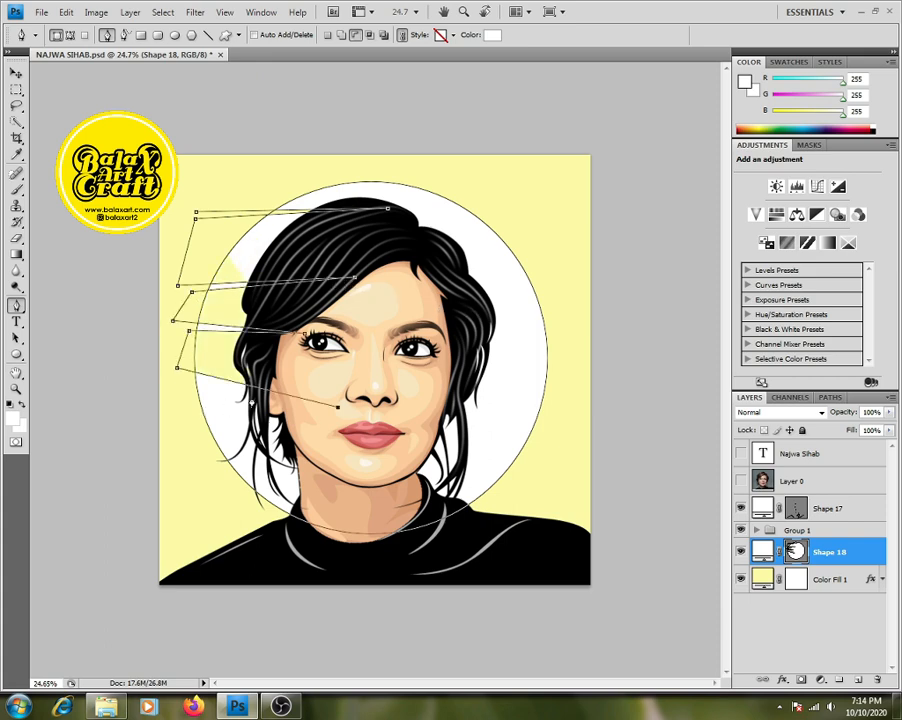
drag(338, 406, 352, 384)
click(181, 377)
click(176, 429)
click(404, 434)
click(192, 440)
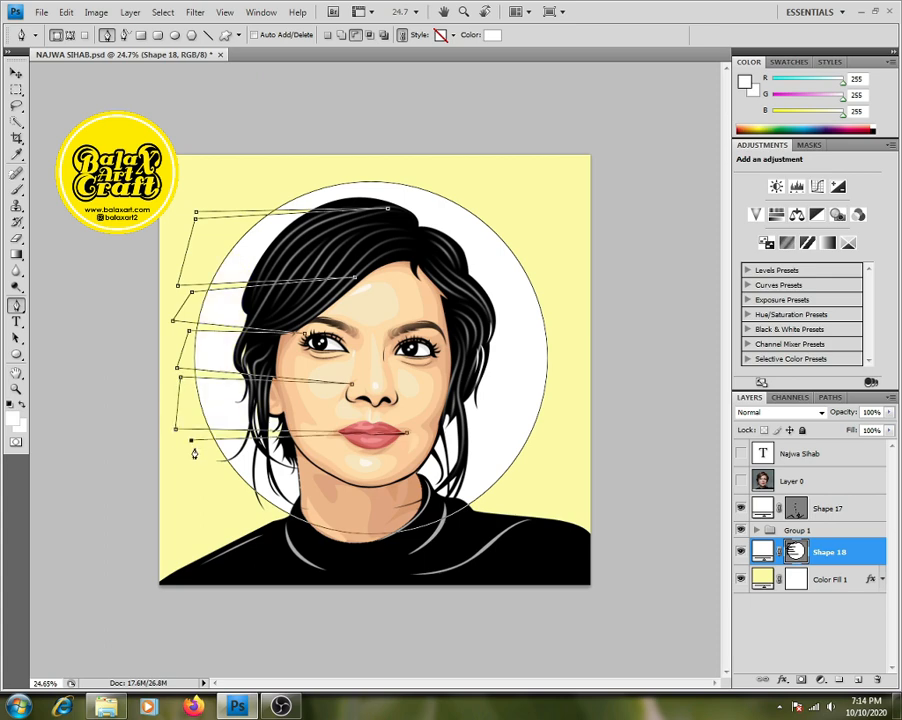
click(204, 466)
click(358, 480)
click(221, 479)
drag(196, 212, 274, 128)
Step: Start a second subtracting outline above the head and zigzag slits down the circle's right side to eye level
click(357, 195)
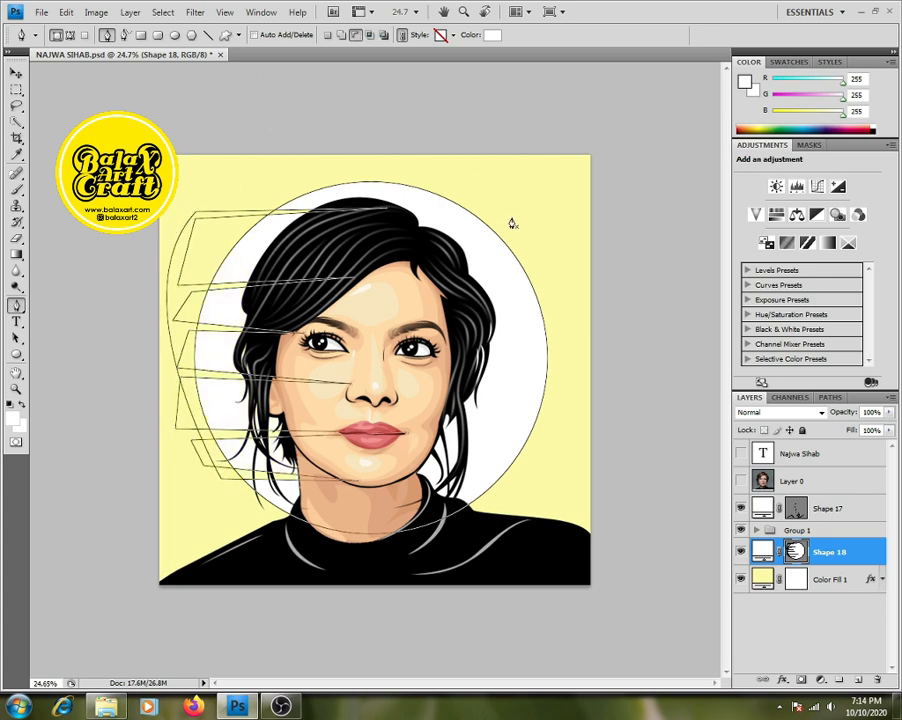
click(513, 210)
click(310, 232)
click(540, 255)
click(530, 262)
click(561, 294)
click(422, 296)
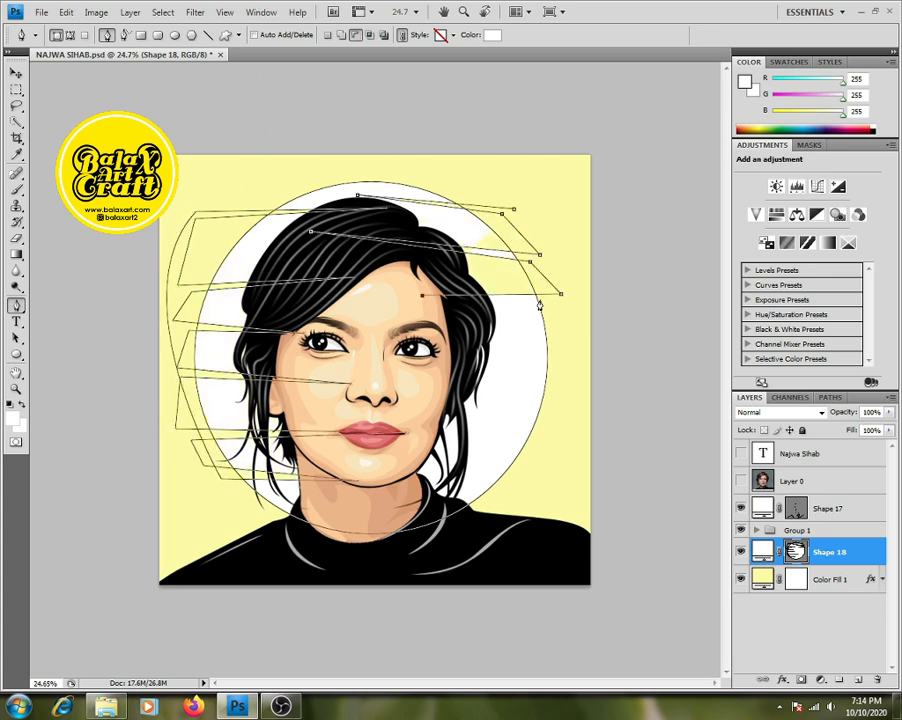
click(543, 303)
click(556, 331)
click(499, 327)
click(556, 340)
Step: Continue the right-side zigzag slits down to the collar, close the subtracting outline and deselect the shape by selecting Layer 0
click(566, 367)
click(391, 354)
click(560, 433)
click(407, 424)
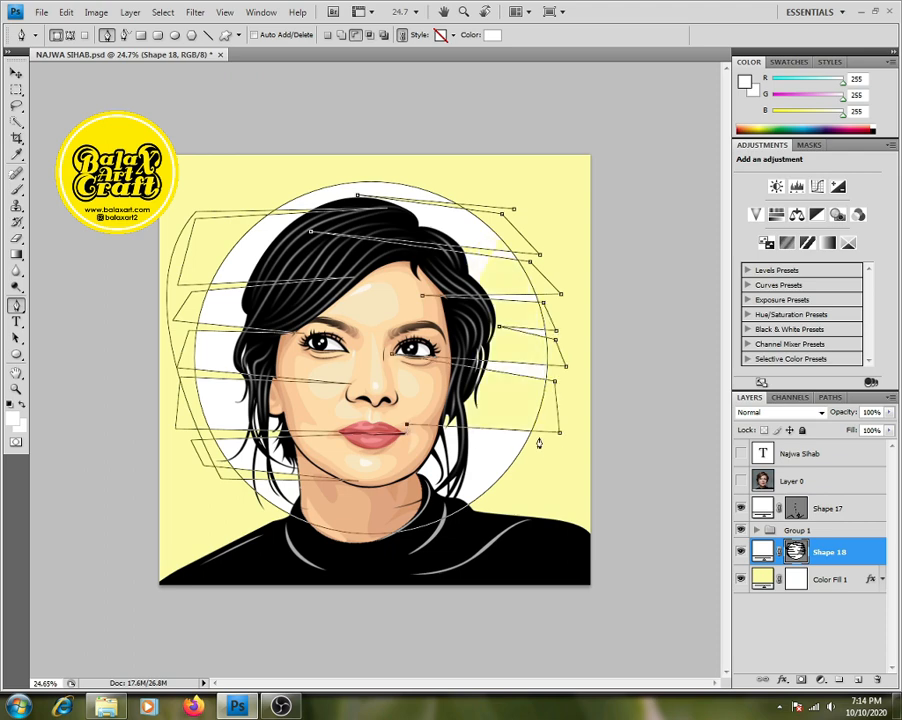
click(539, 442)
click(527, 472)
click(390, 471)
click(503, 482)
click(502, 502)
click(420, 496)
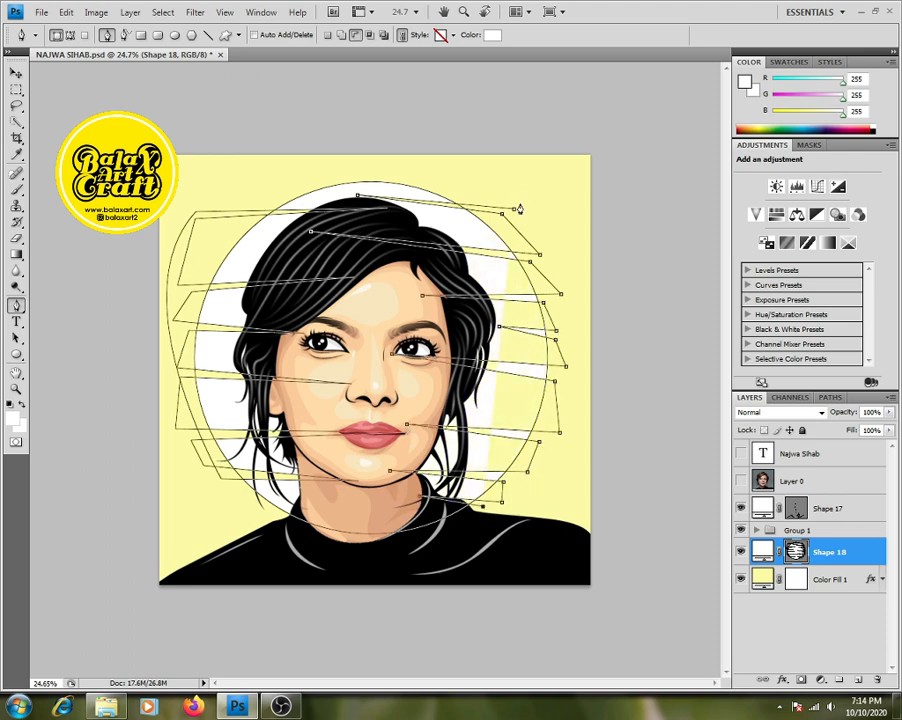
click(840, 482)
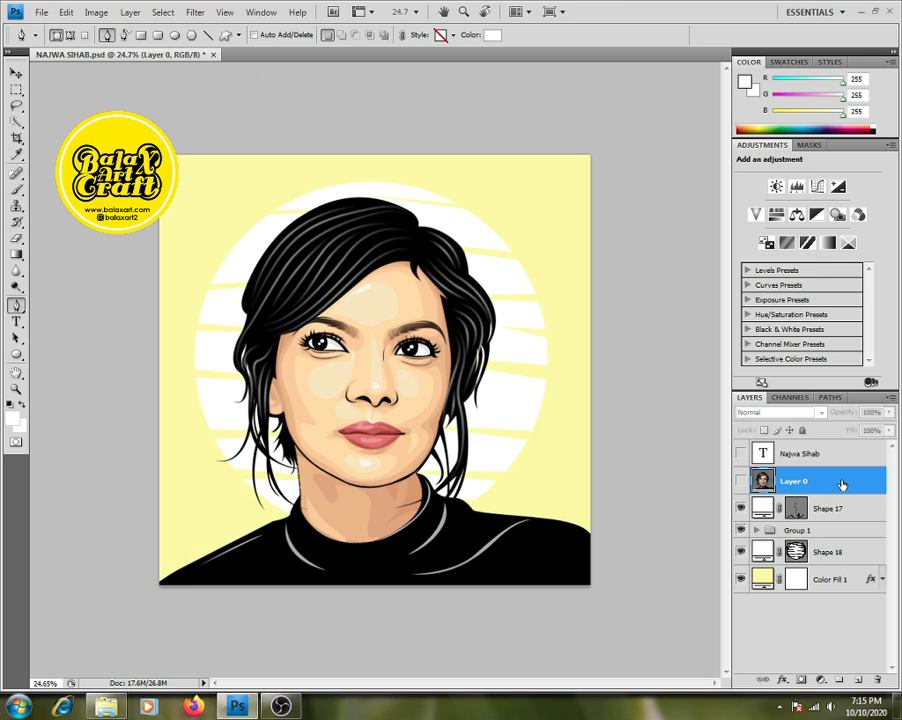
Step: Recolour the slitted Shape 18 circle to a very pale cream, sampling the background yellow and lightening it at a hue of 57°
double_click(764, 552)
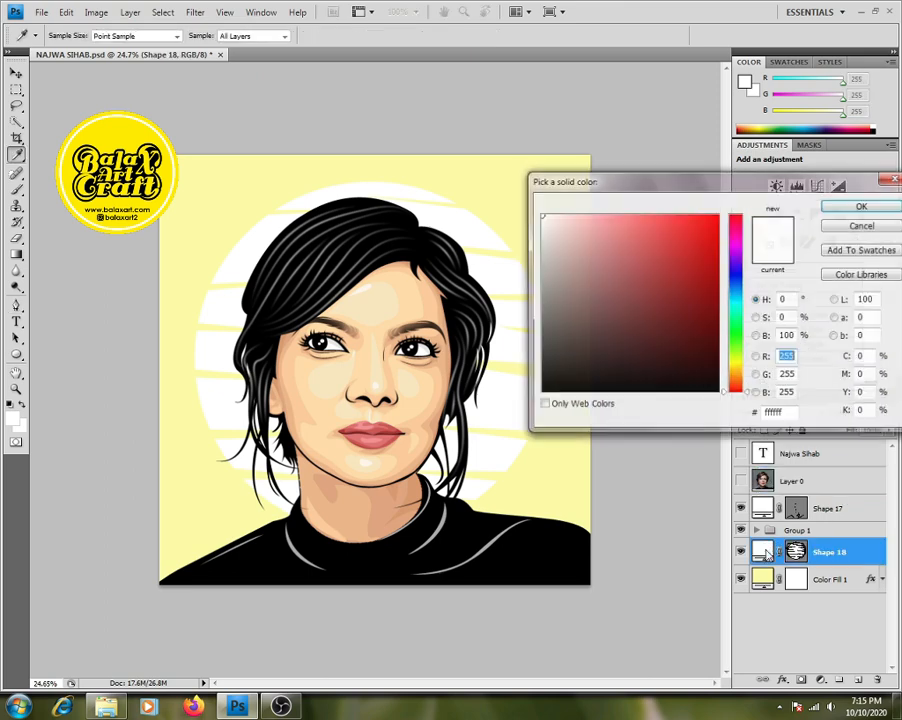
click(483, 182)
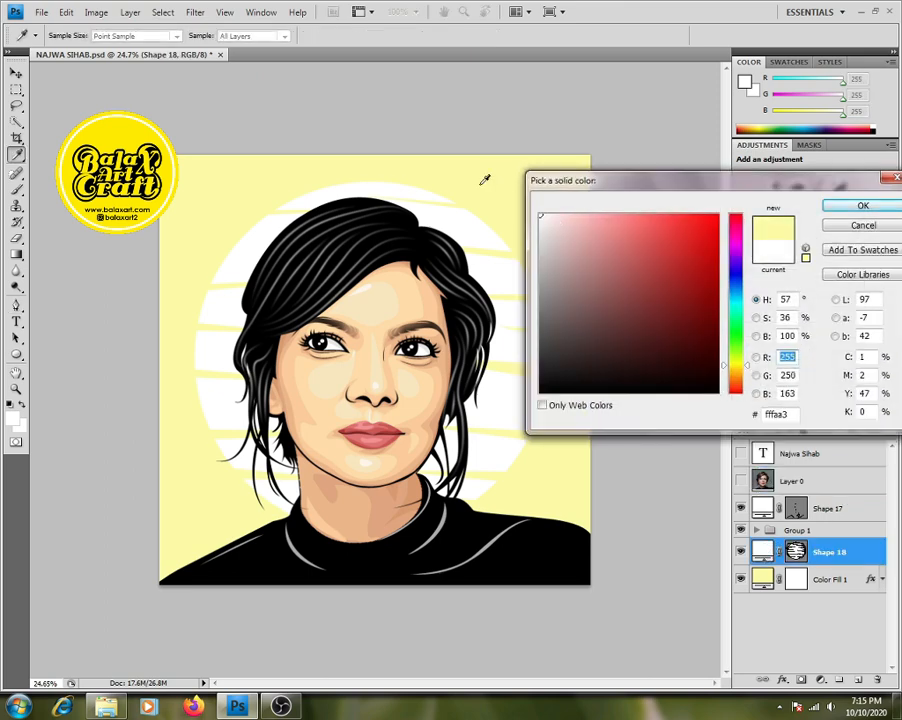
click(587, 214)
click(567, 215)
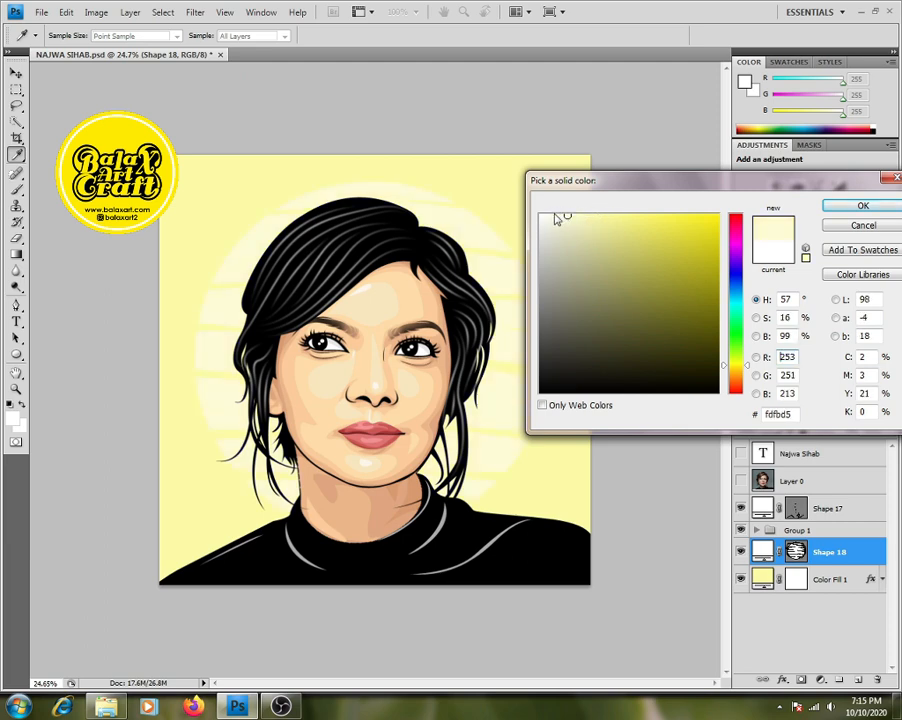
click(554, 218)
click(862, 205)
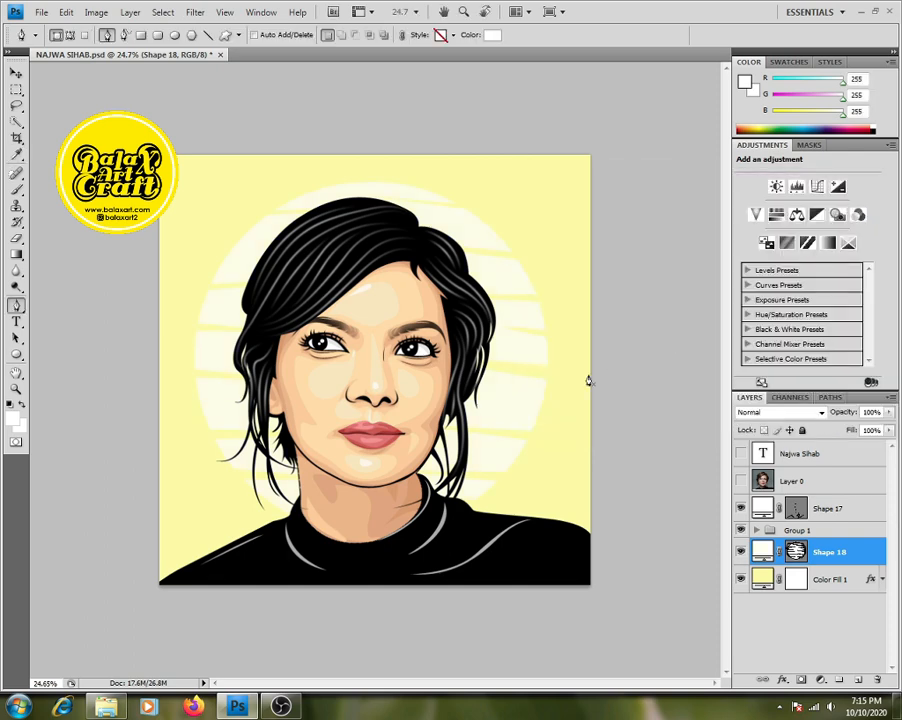